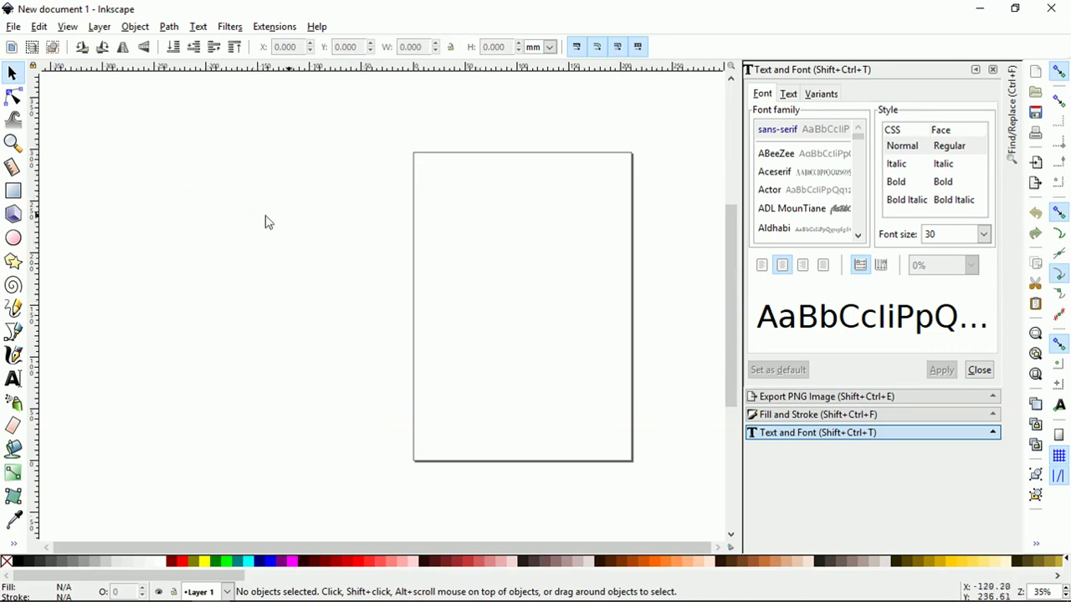
# - Open Document Properties to view the current A4 page of 210 × 297 mm
pyautogui.click(13, 27)
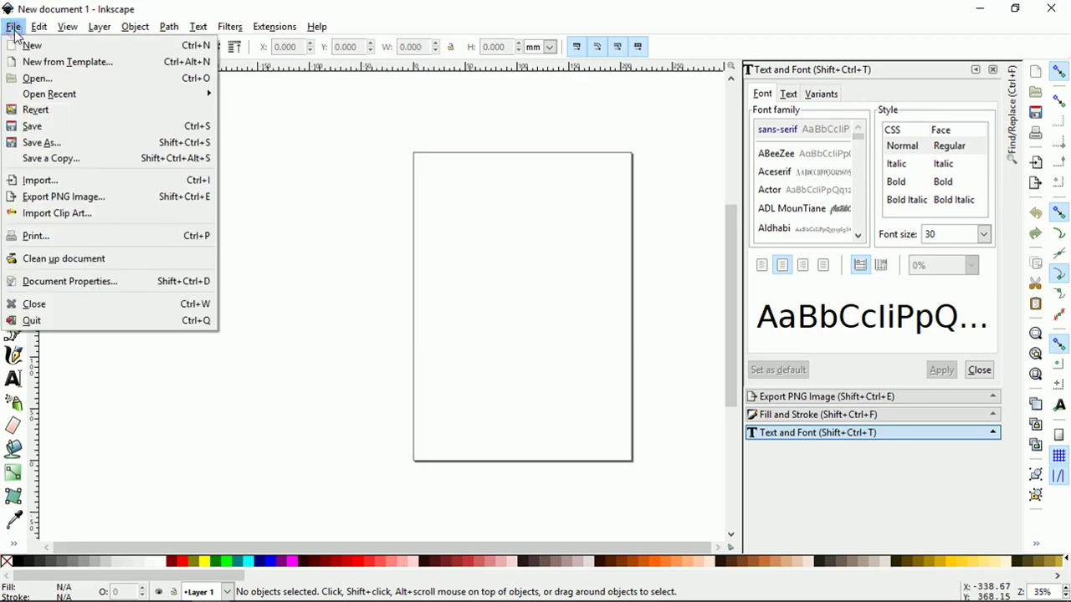
pyautogui.click(115, 281)
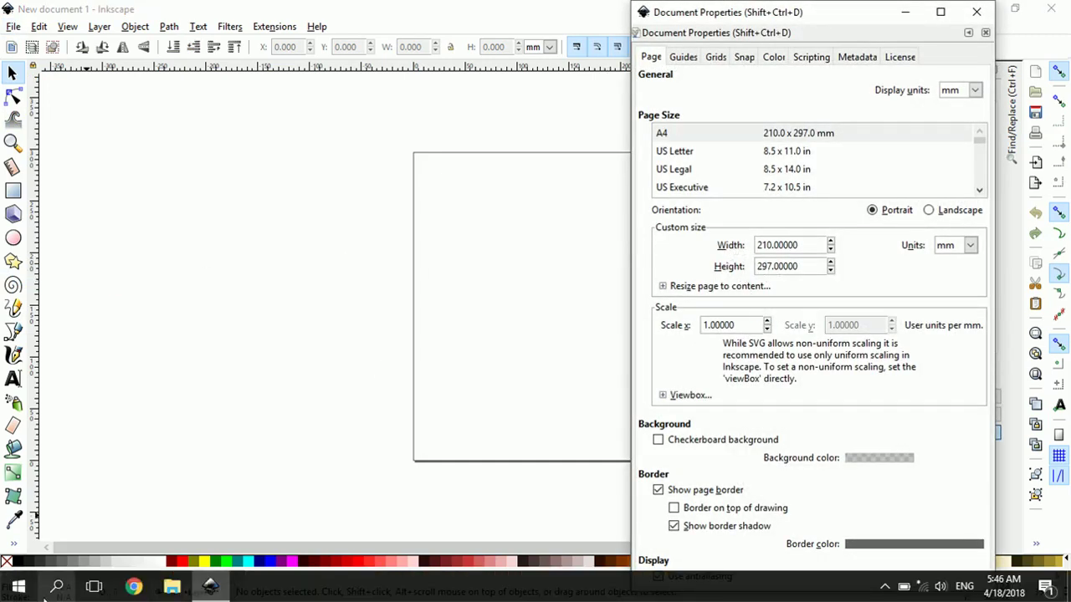
pyautogui.click(57, 586)
# - Use Windows Calculator to work out 297 ÷ 2 = 148.5, then close it
pyautogui.write('ca')
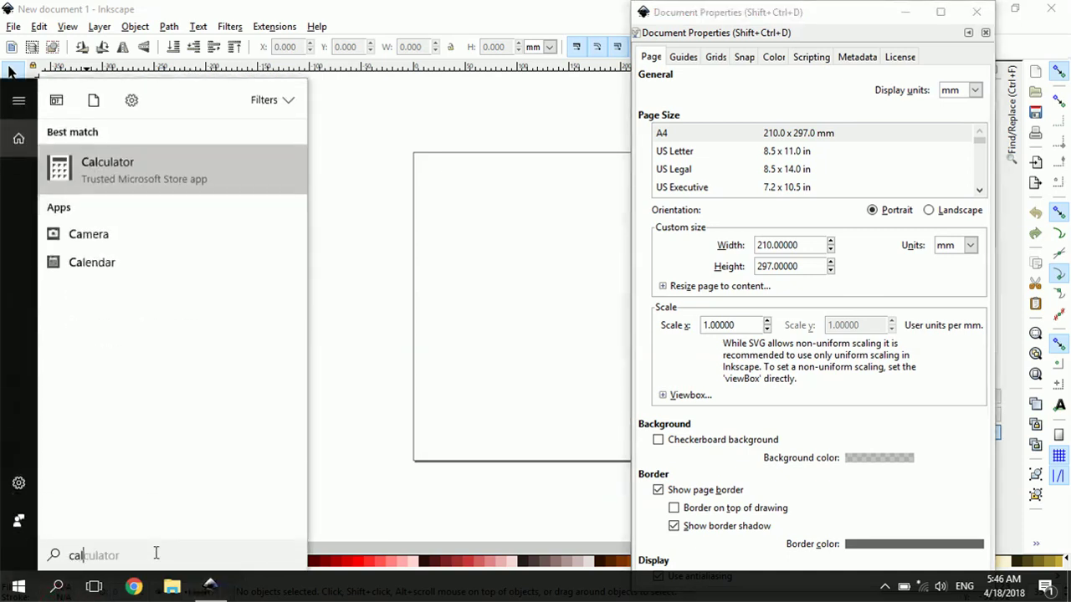
pyautogui.write('l')
pyautogui.press('Return')
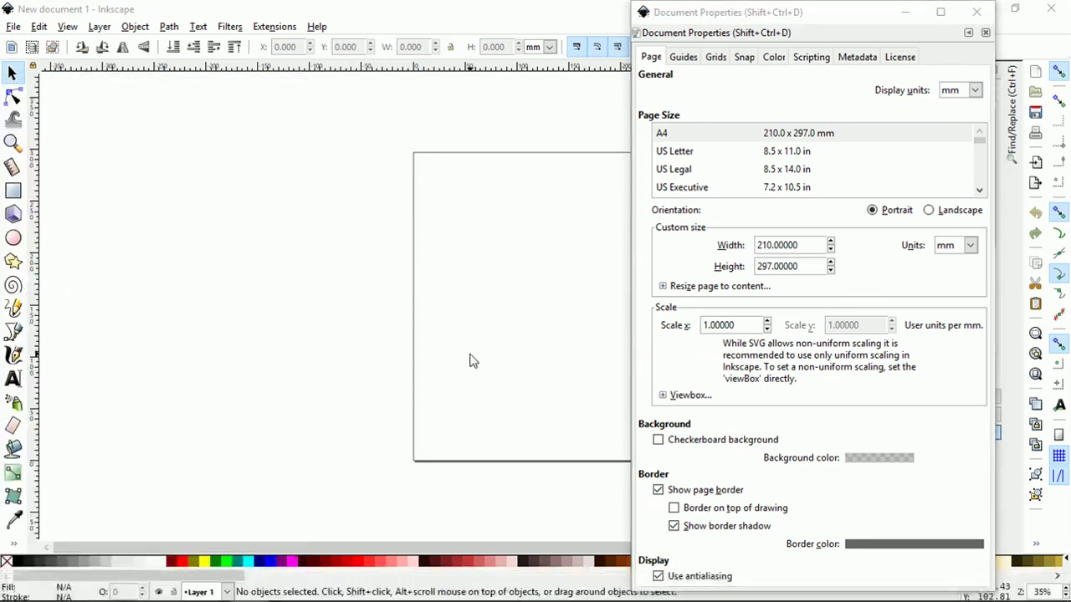
pyautogui.click(744, 477)
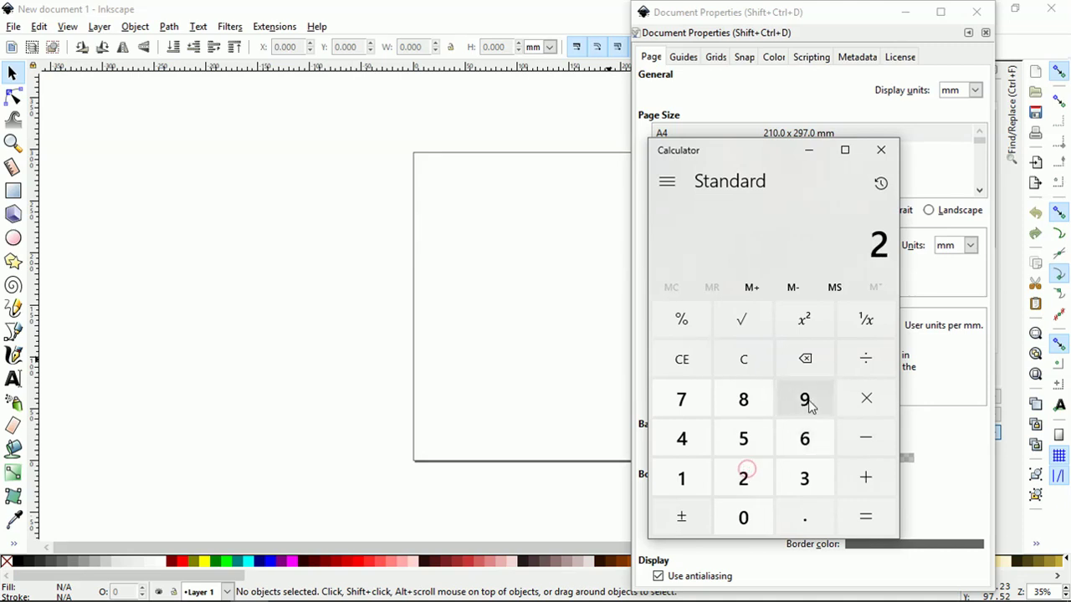
pyautogui.click(804, 399)
pyautogui.click(681, 399)
pyautogui.click(847, 368)
pyautogui.click(743, 478)
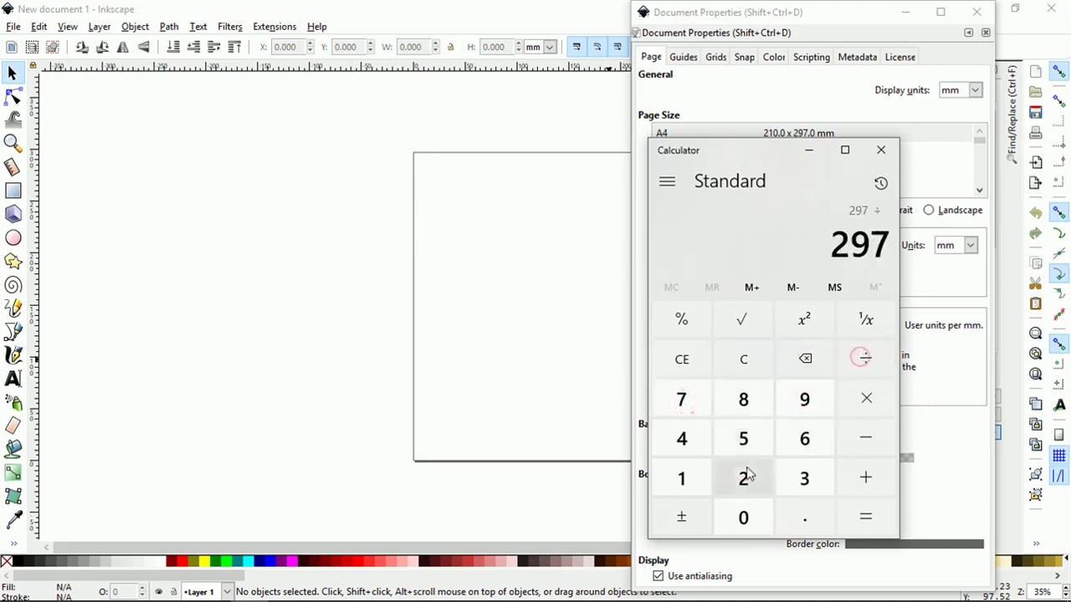
pyautogui.click(866, 516)
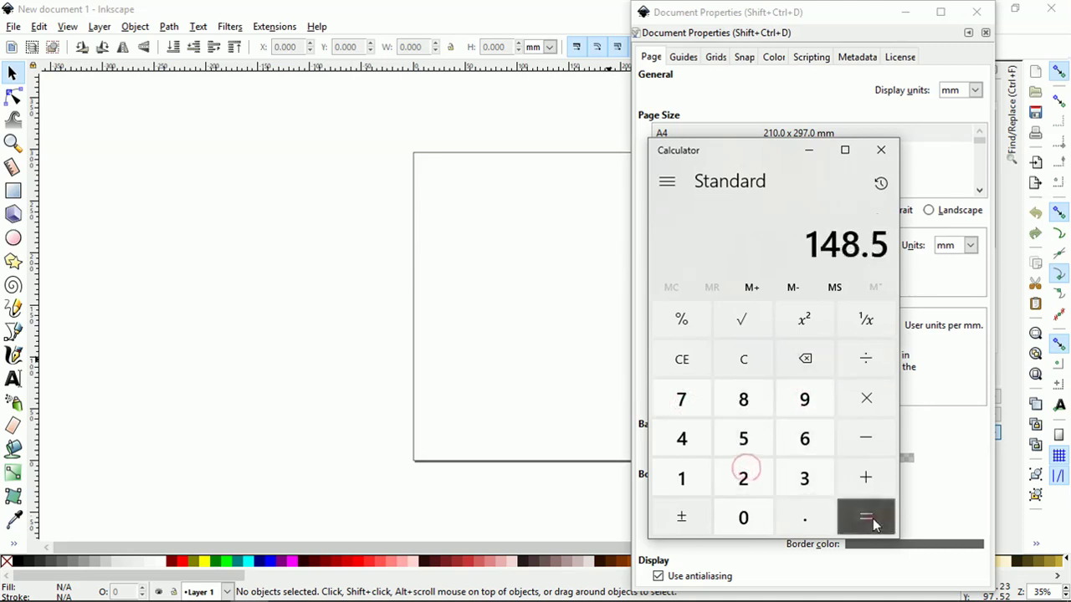
pyautogui.click(882, 152)
# - Change the page height to 148.5 mm and close Document Properties
pyautogui.doubleClick(787, 266)
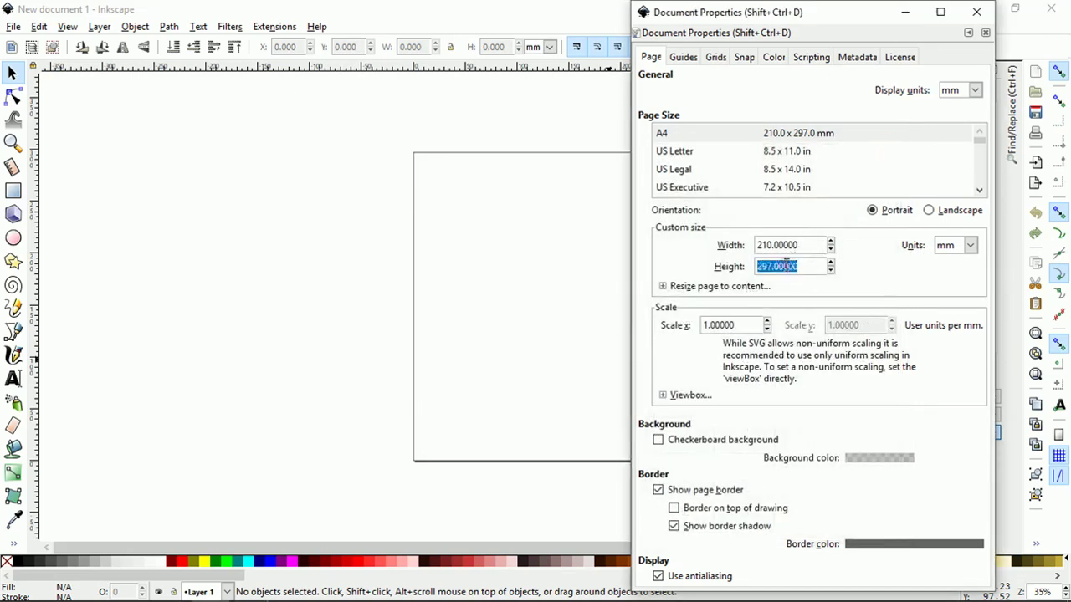
pyautogui.write('148.5')
pyautogui.press('Return')
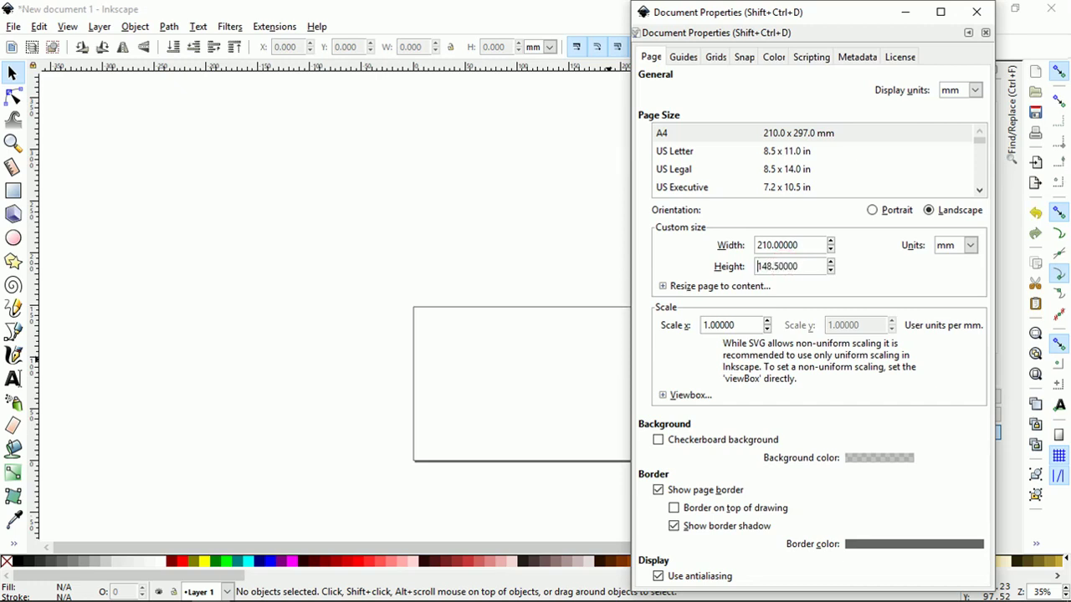
pyautogui.click(976, 12)
pyautogui.keyDown('ctrl'); pyautogui.scroll(-2, 511, 237); pyautogui.keyUp('ctrl')
pyautogui.keyDown('ctrl'); pyautogui.scroll(-1, 528, 299); pyautogui.keyUp('ctrl')
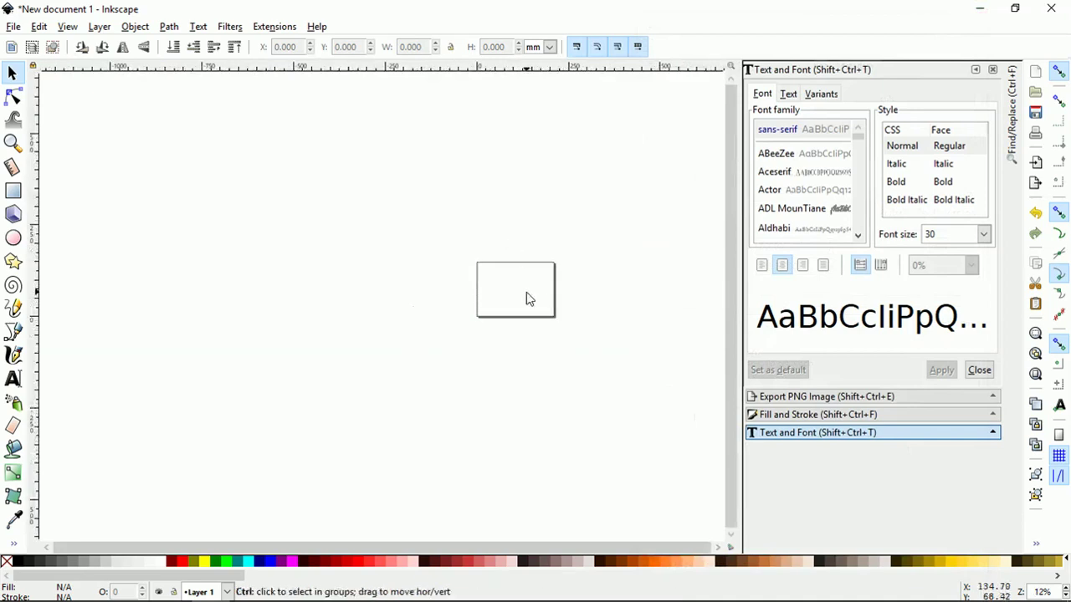
pyautogui.keyDown('ctrl'); pyautogui.scroll(5, 540, 310); pyautogui.keyUp('ctrl')
pyautogui.keyDown('ctrl'); pyautogui.scroll(-2, 514, 283); pyautogui.keyUp('ctrl')
pyautogui.keyDown('ctrl'); pyautogui.scroll(1, 491, 179); pyautogui.keyUp('ctrl')
pyautogui.keyDown('ctrl'); pyautogui.scroll(1, 495, 169); pyautogui.keyUp('ctrl')
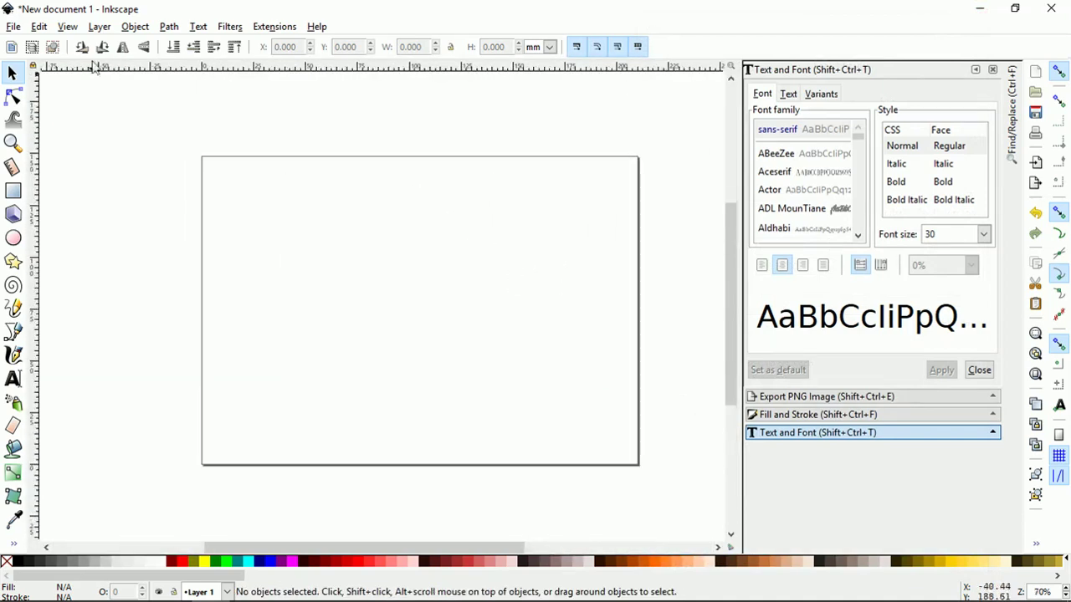
# - Set the page to 148.5 mm wide by 210 mm tall in Document Properties
pyautogui.click(14, 26)
pyautogui.click(108, 282)
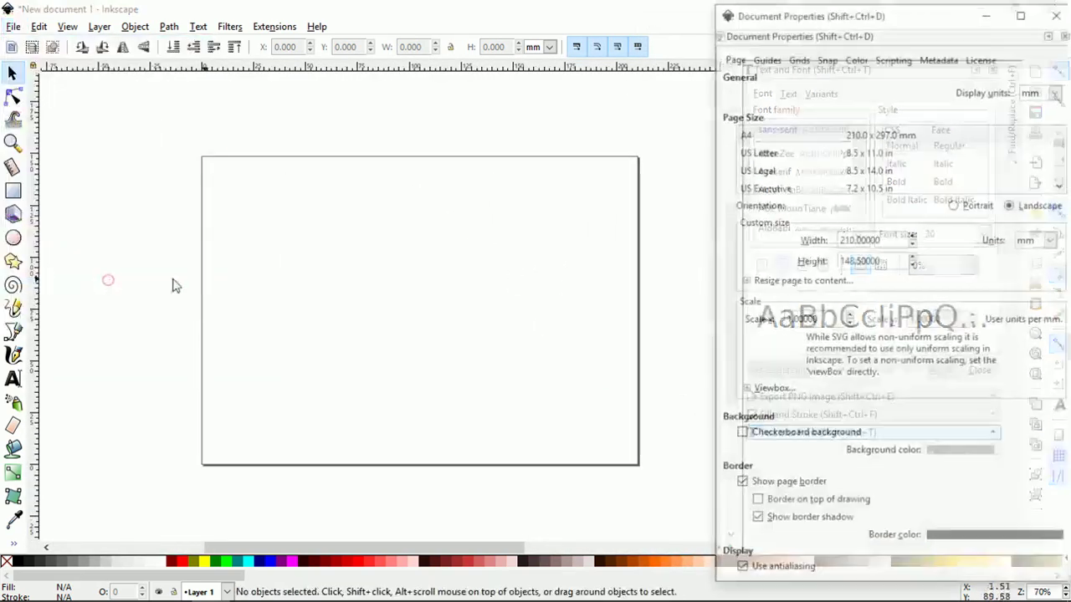
pyautogui.moveTo(889, 262)
pyautogui.mouseDown()
pyautogui.moveTo(829, 262)
pyautogui.moveTo(804, 240)
pyautogui.mouseUp()
pyautogui.hotkey('ctrl', 'c')
pyautogui.press('BackSpace')
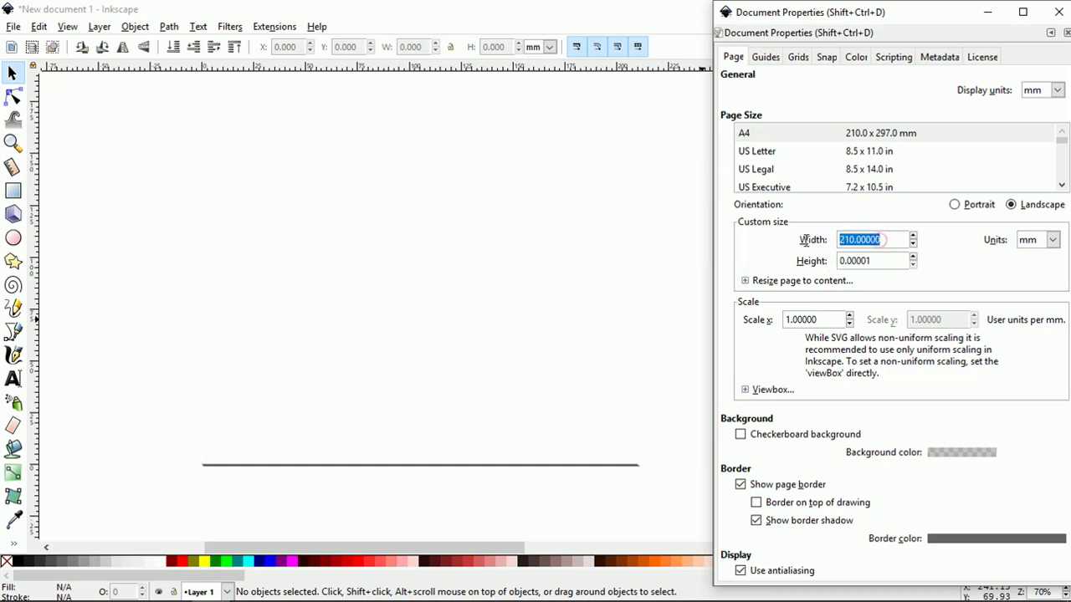
pyautogui.hotkey('ctrl', 'v')
pyautogui.click(879, 260)
pyautogui.doubleClick(879, 260)
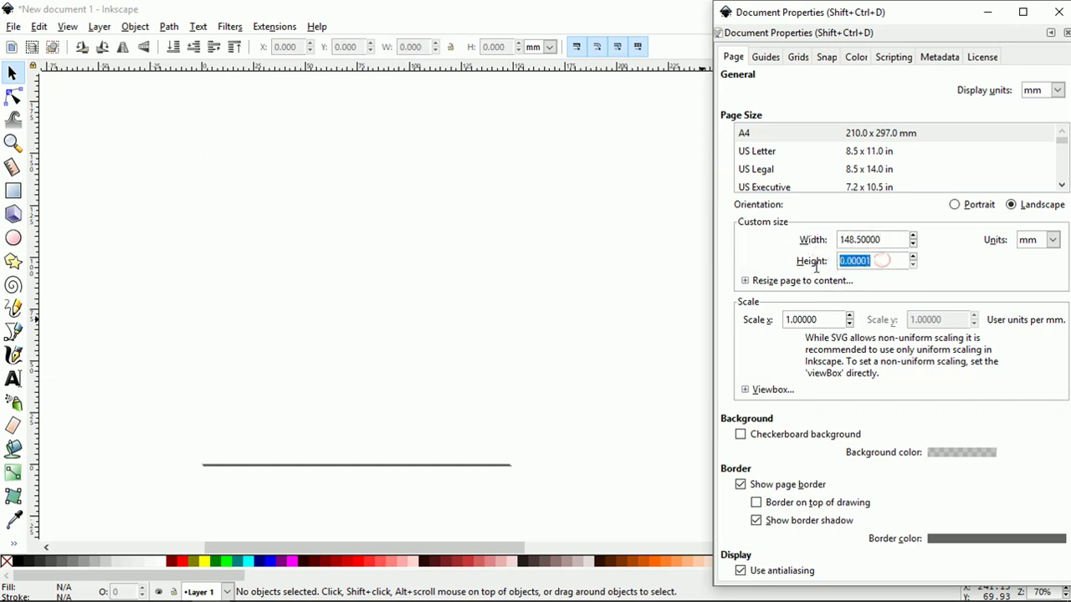
pyautogui.write('210')
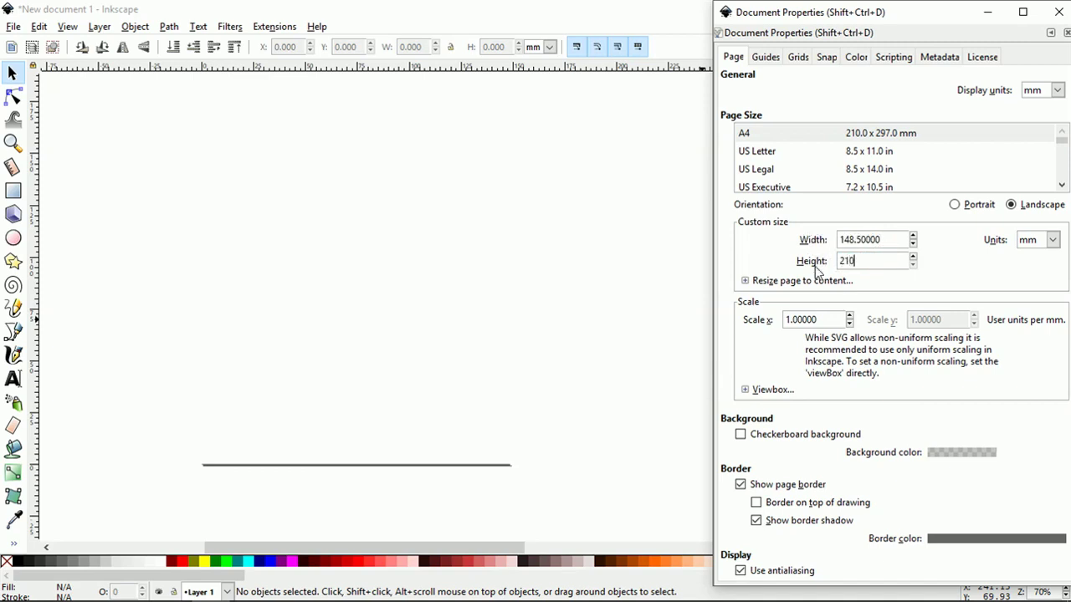
pyautogui.press('Return')
pyautogui.click(562, 316)
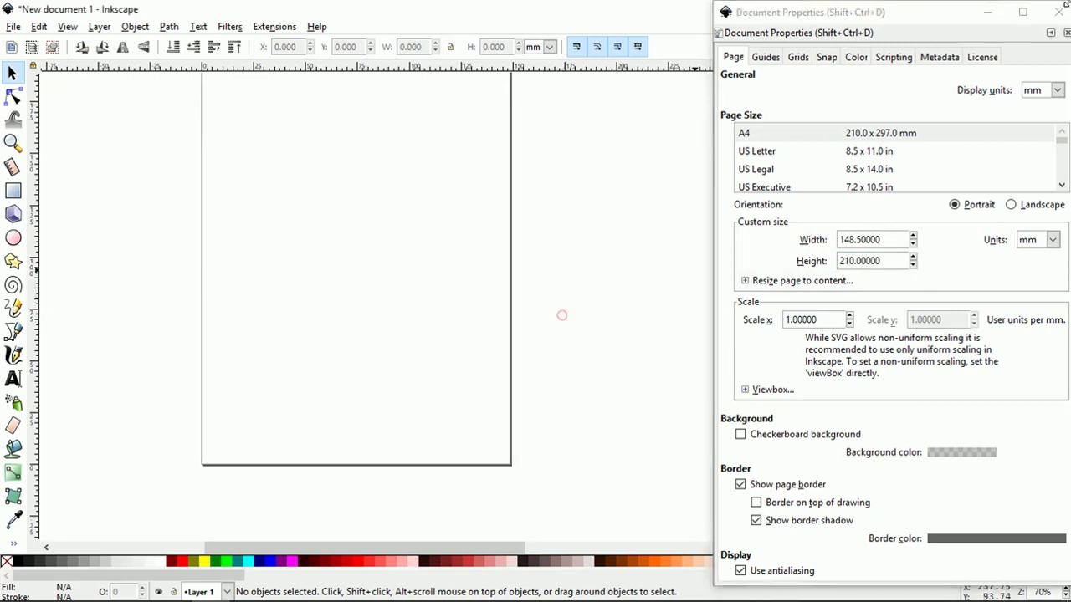
pyautogui.click(1066, 34)
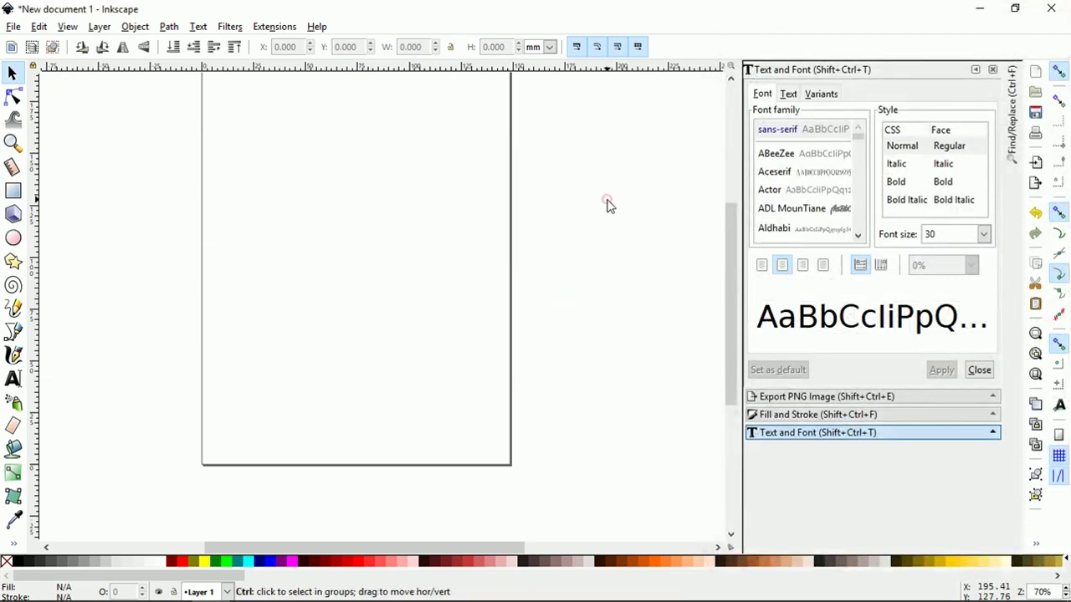
pyautogui.scroll(-3, 606, 205)
pyautogui.scroll(3, 602, 201)
pyautogui.scroll(-1, 586, 159)
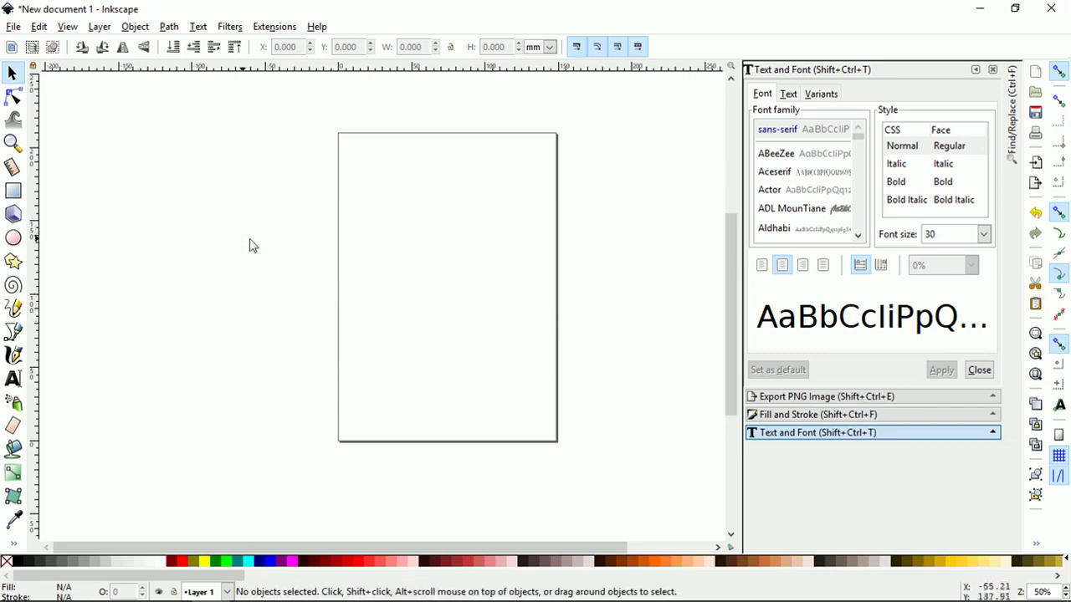
# - Draw a rectangle, size it to 148.5 × 210 mm, and move it left of the page
pyautogui.click(12, 190)
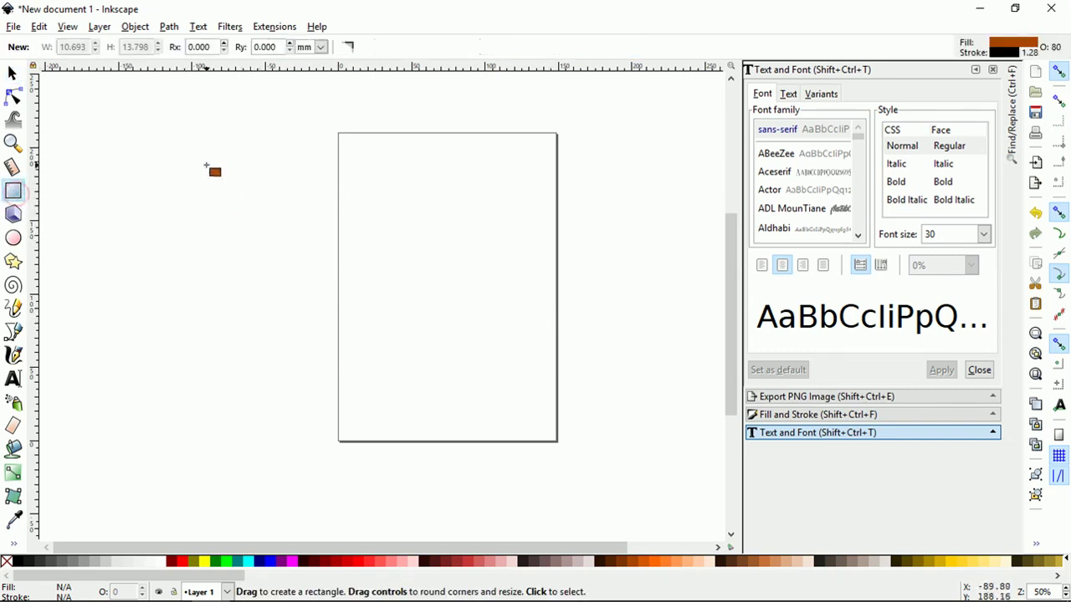
pyautogui.moveTo(205, 164); pyautogui.dragTo(351, 397)
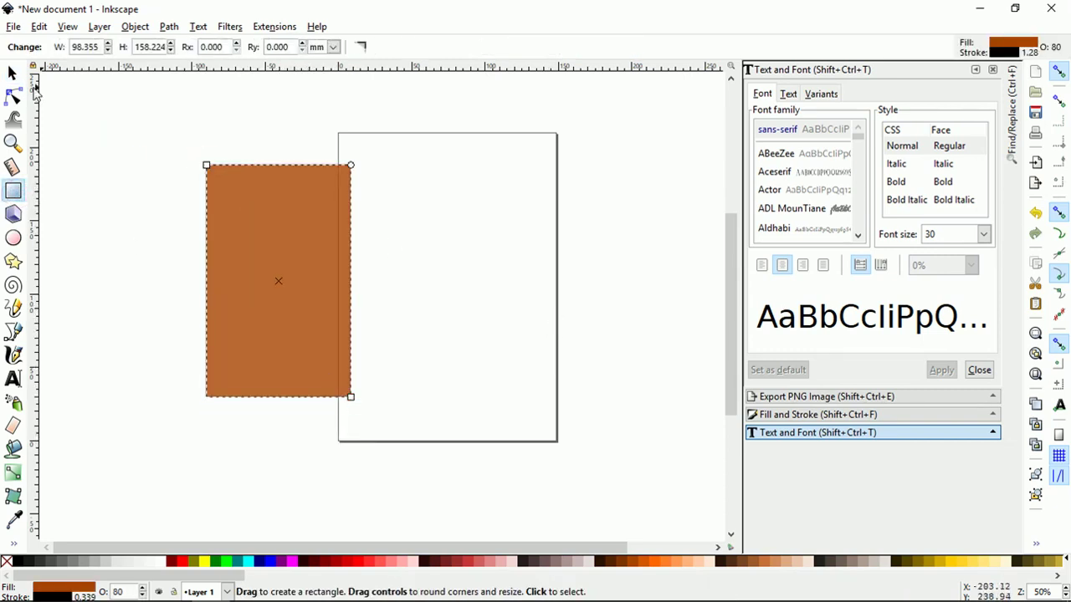
pyautogui.click(13, 74)
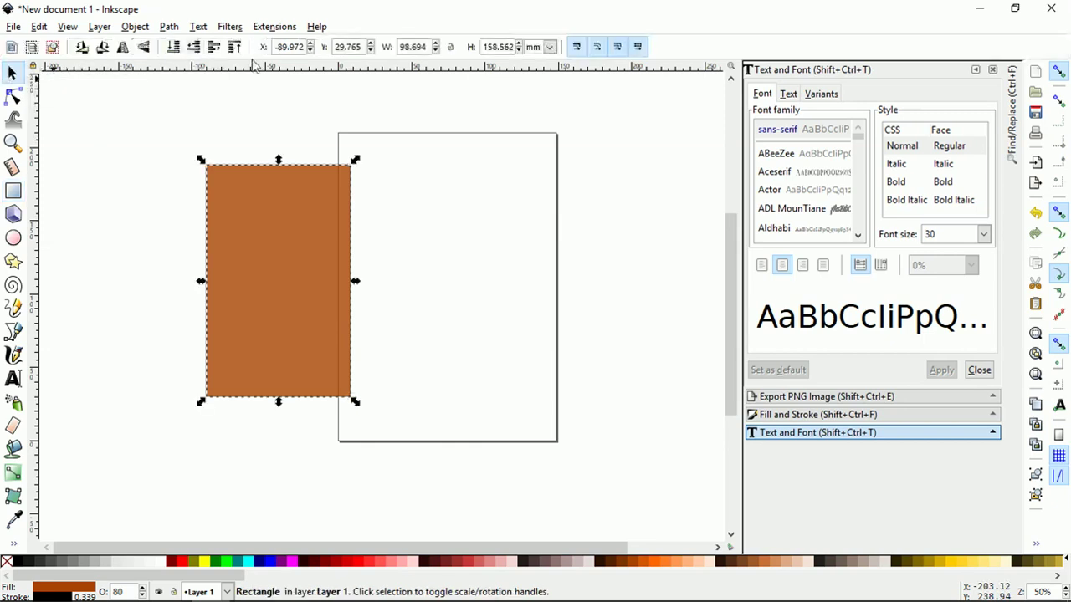
pyautogui.doubleClick(495, 47)
pyautogui.write('210')
pyautogui.press('Tab')
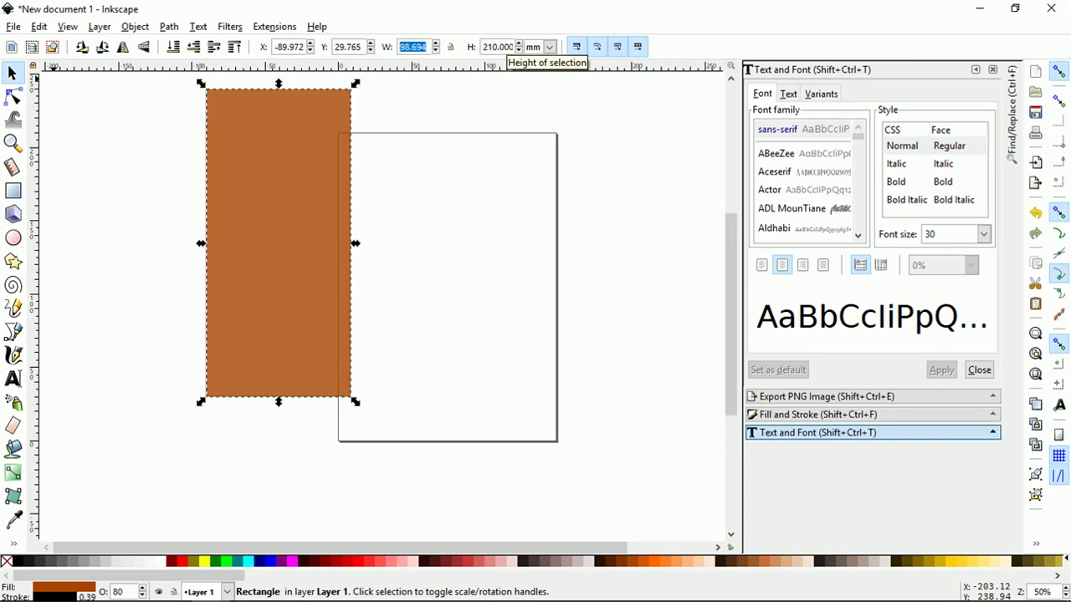
pyautogui.write('148.5')
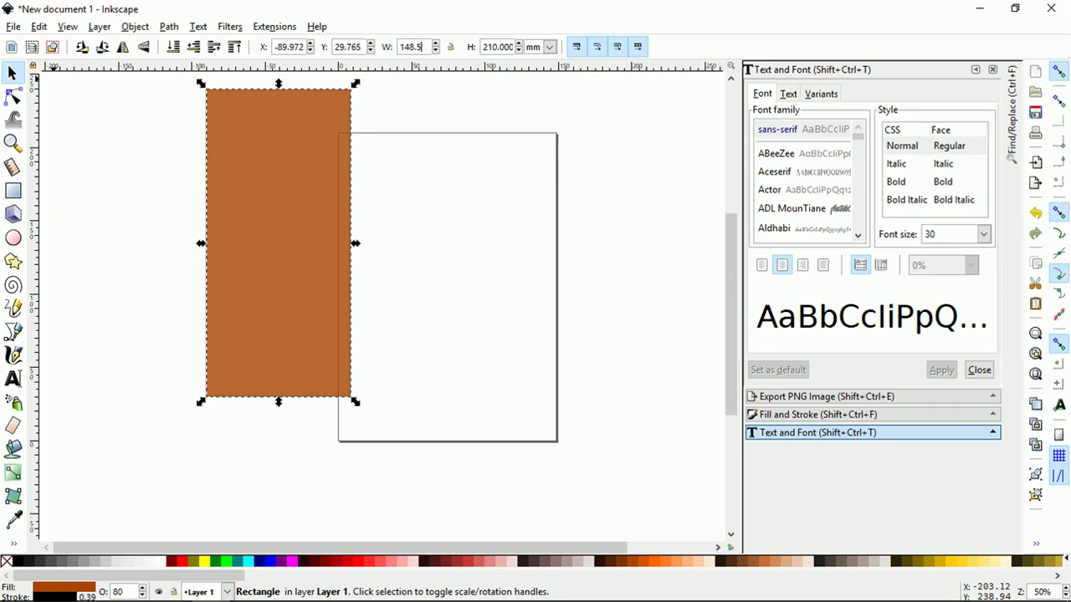
pyautogui.press('Return')
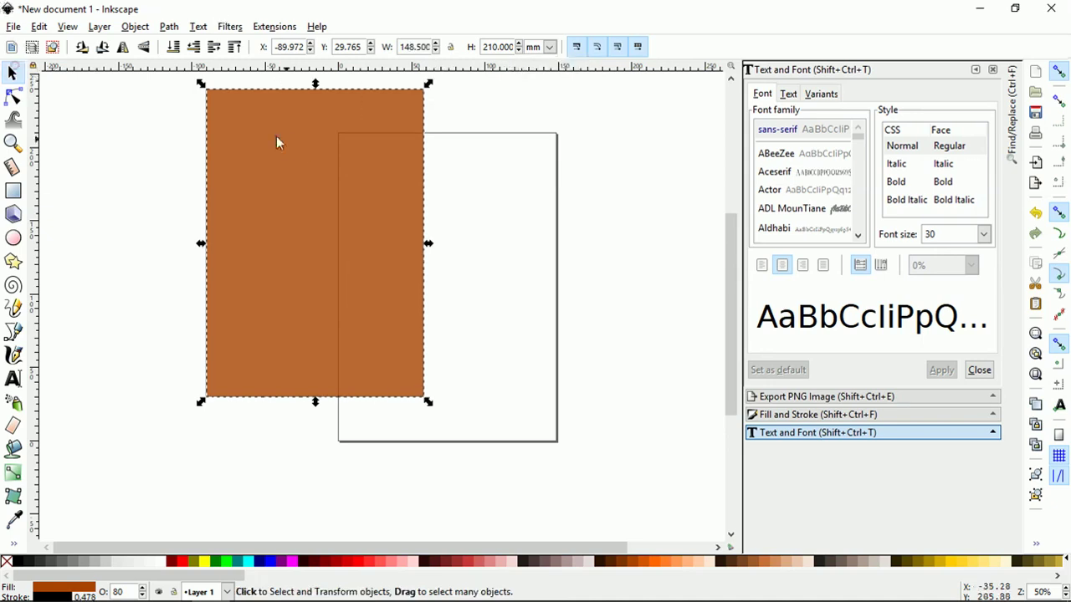
pyautogui.moveTo(284, 144); pyautogui.dragTo(182, 206)
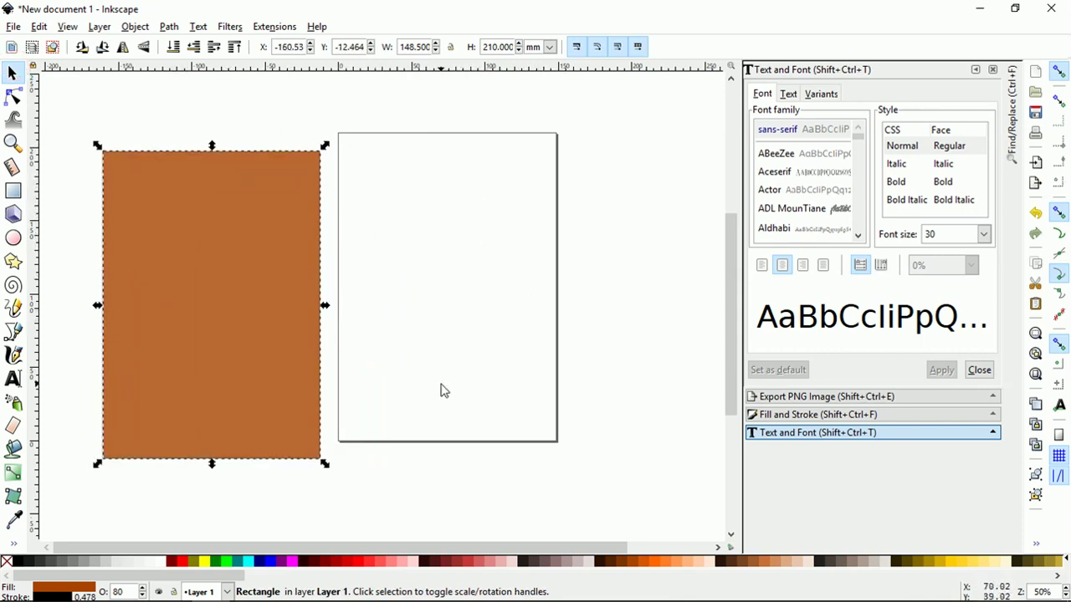
# - Make the rectangle fully opaque at 100% in Fill and Stroke
pyautogui.click(828, 396)
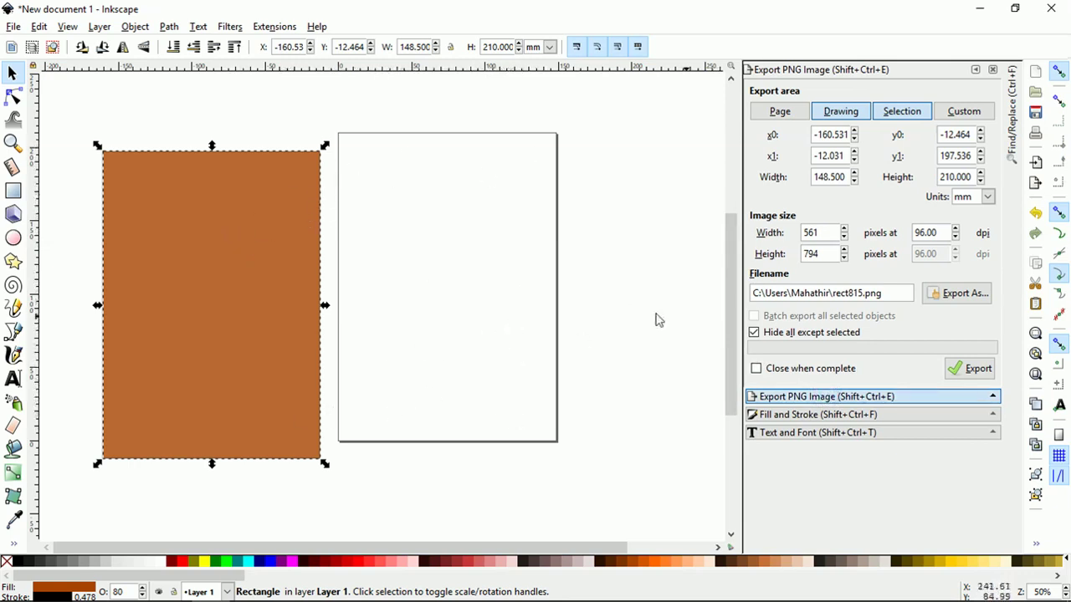
pyautogui.click(828, 393)
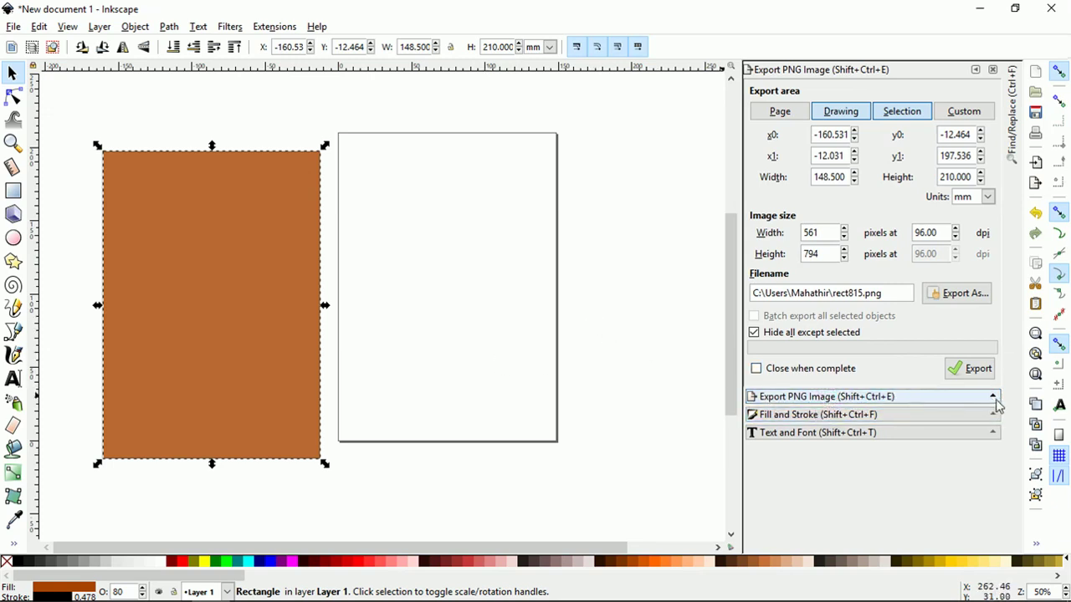
pyautogui.click(926, 412)
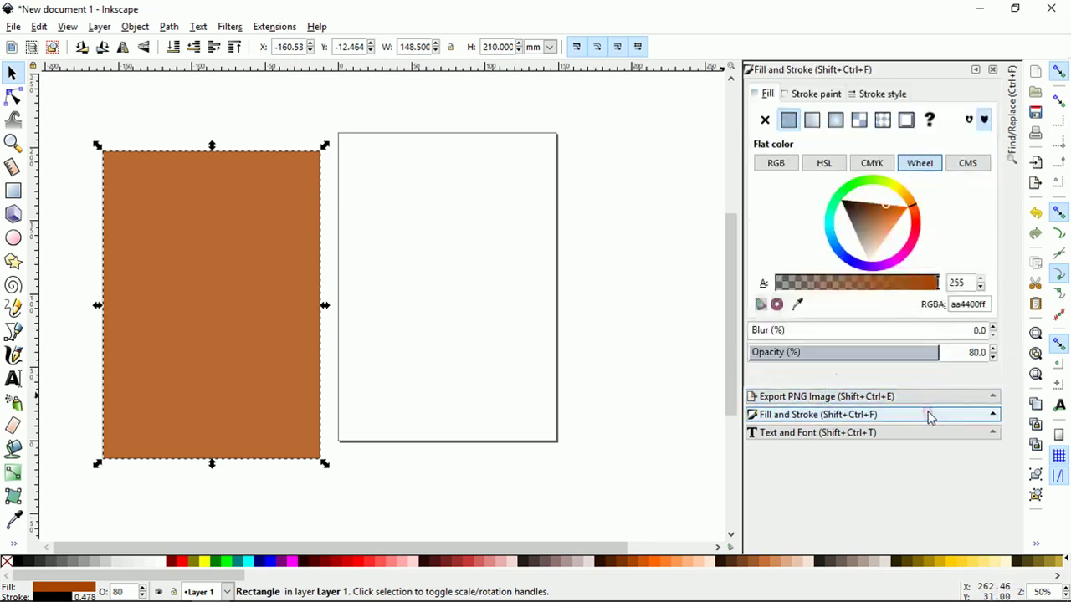
pyautogui.moveTo(951, 352); pyautogui.dragTo(995, 353)
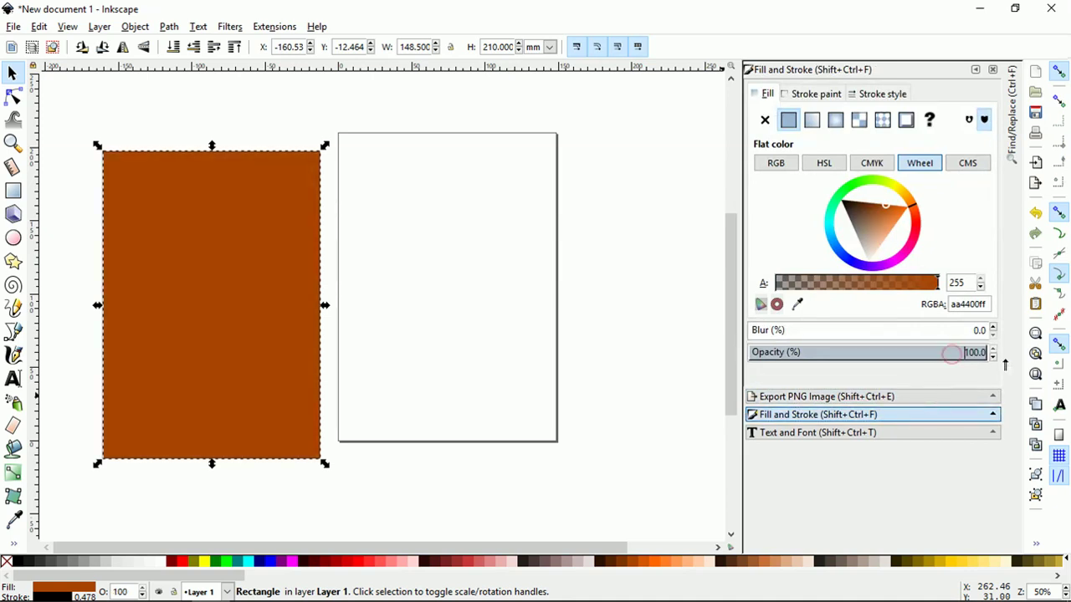
pyautogui.click(585, 239)
# - Position the rectangle at X 0, Y 0 so it covers the page
pyautogui.moveTo(254, 225)
pyautogui.mouseDown()
pyautogui.moveTo(623, 240)
pyautogui.moveTo(575, 220)
pyautogui.mouseUp()
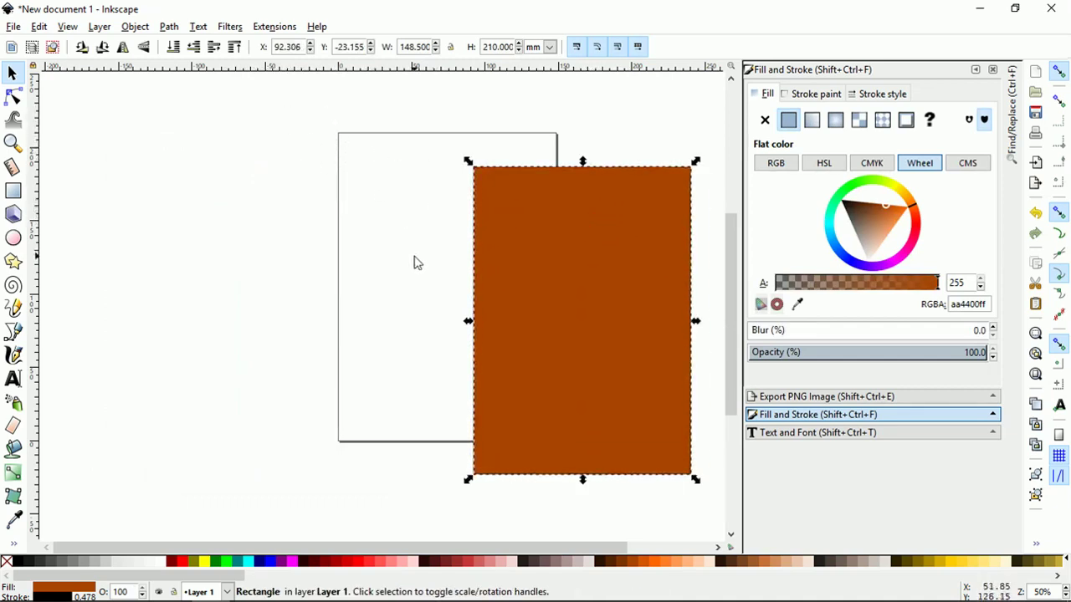
pyautogui.tripleClick(290, 52)
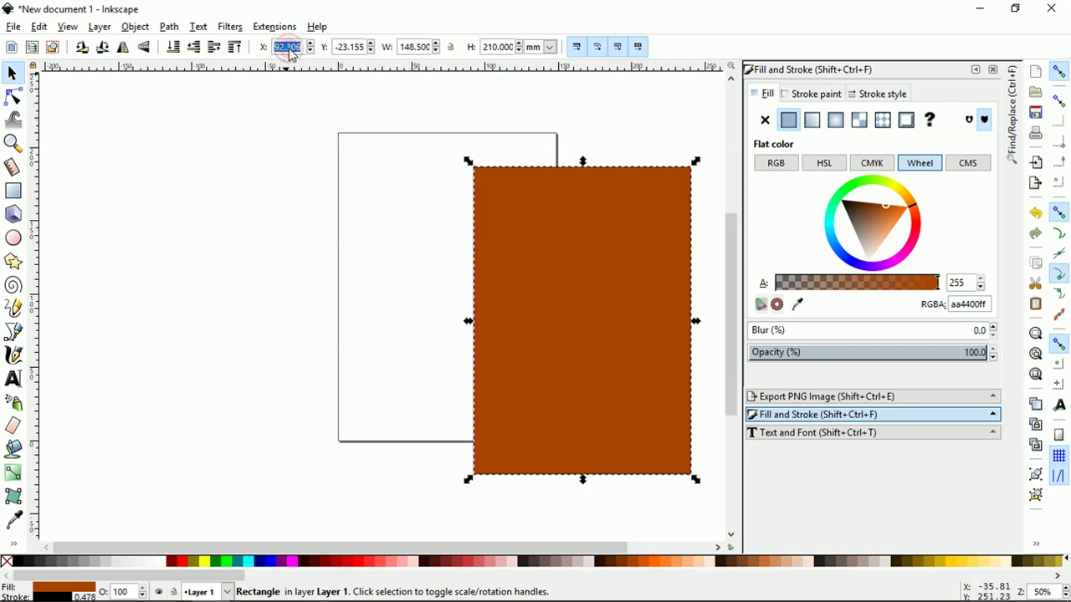
pyautogui.write('0')
pyautogui.press('Tab')
pyautogui.write('0')
pyautogui.press('Tab')
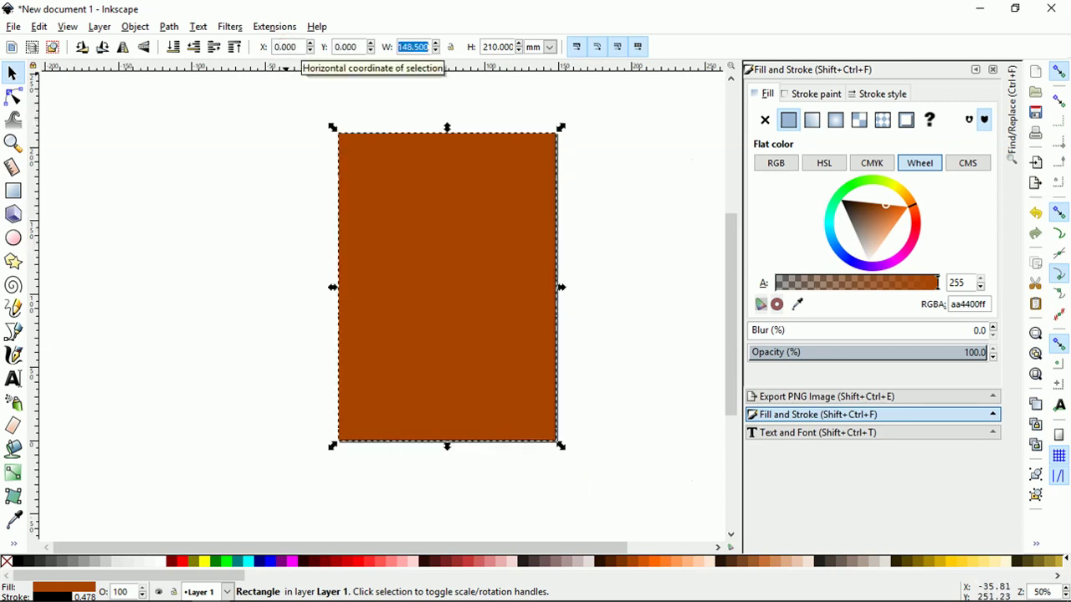
pyautogui.click(577, 159)
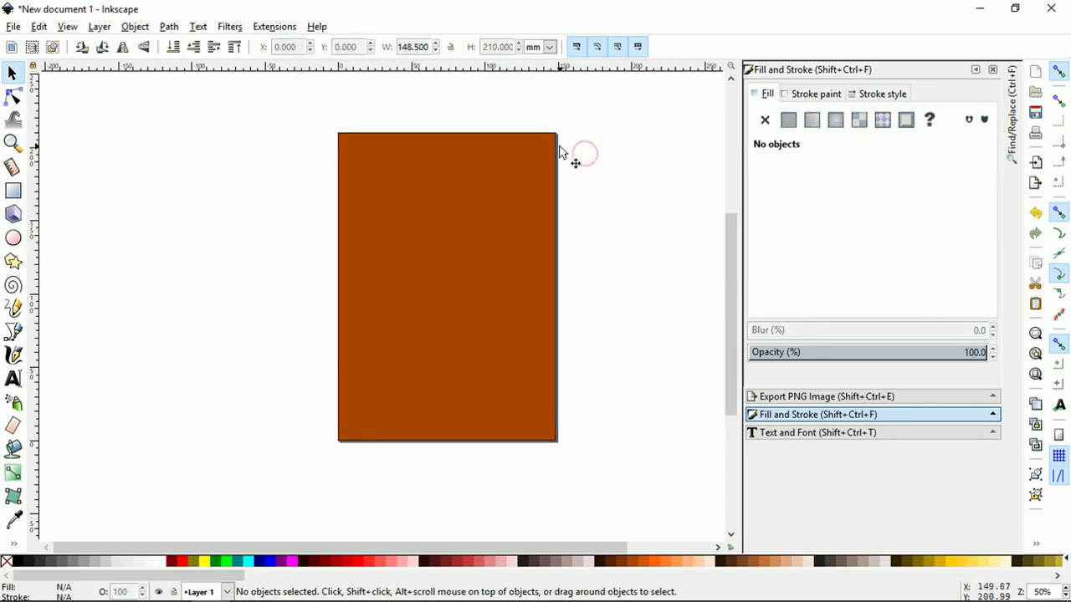
# - Set the page-sized rectangle's fill to none, leaving only its outline
pyautogui.scroll(3, 532, 159)
pyautogui.scroll(-2, 636, 177)
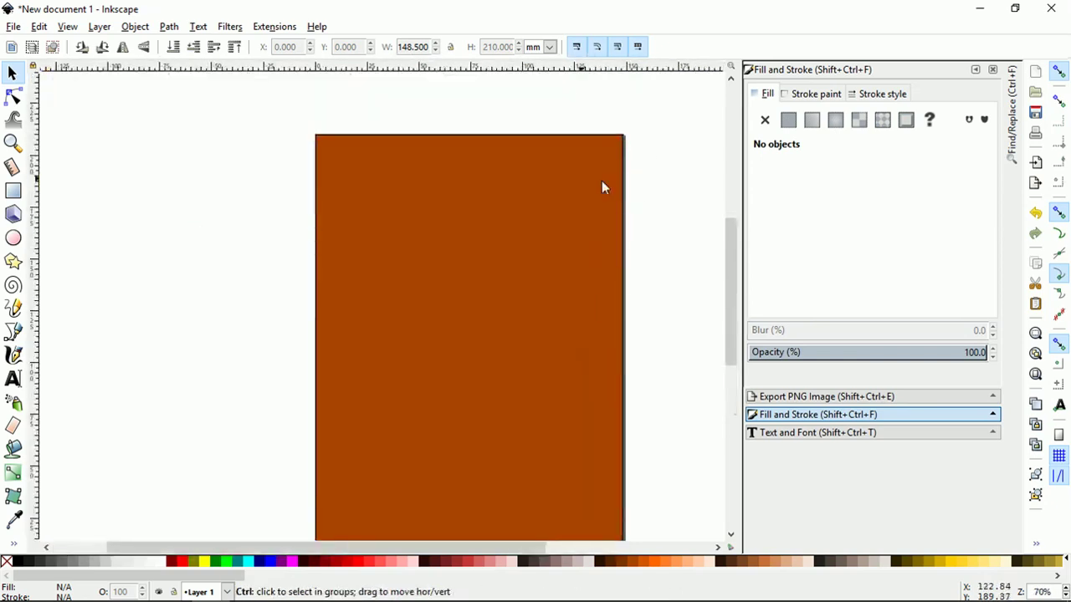
pyautogui.scroll(-2, 402, 168)
pyautogui.scroll(1, 452, 185)
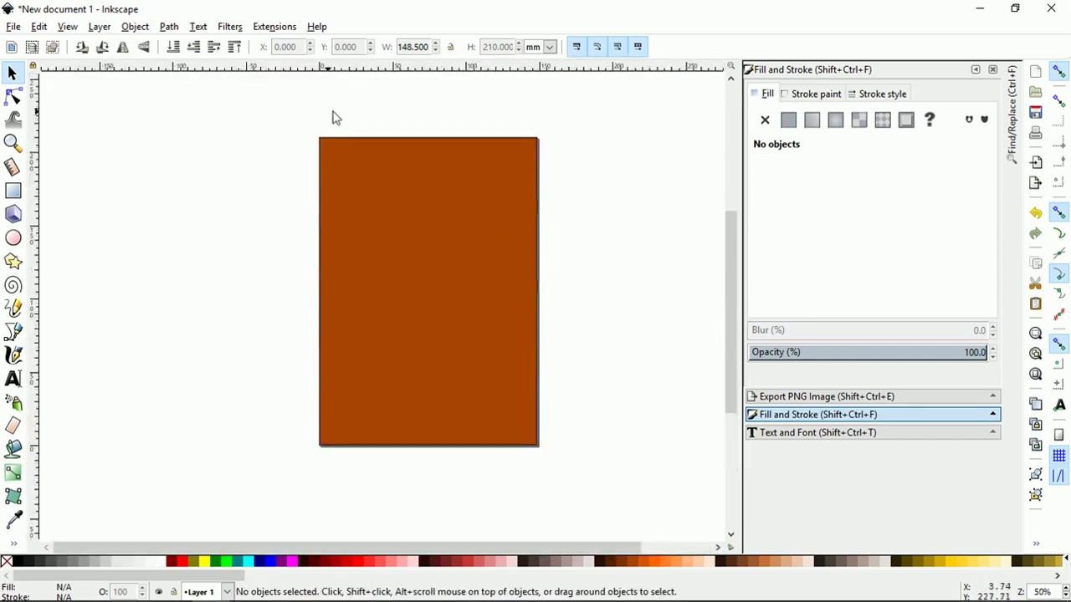
pyautogui.moveTo(569, 470); pyautogui.dragTo(247, 121)
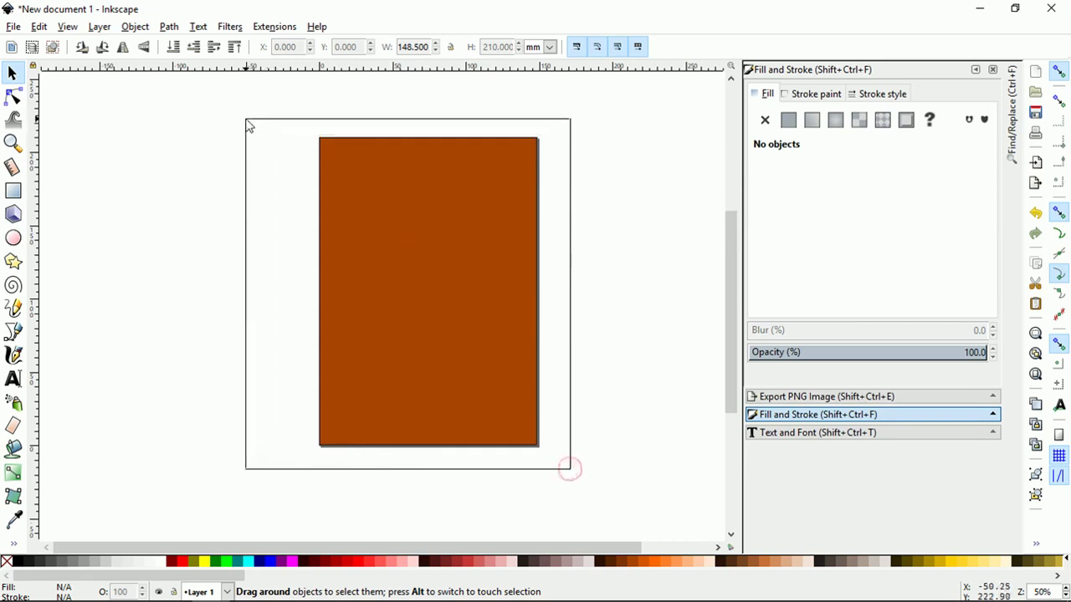
pyautogui.click(633, 263)
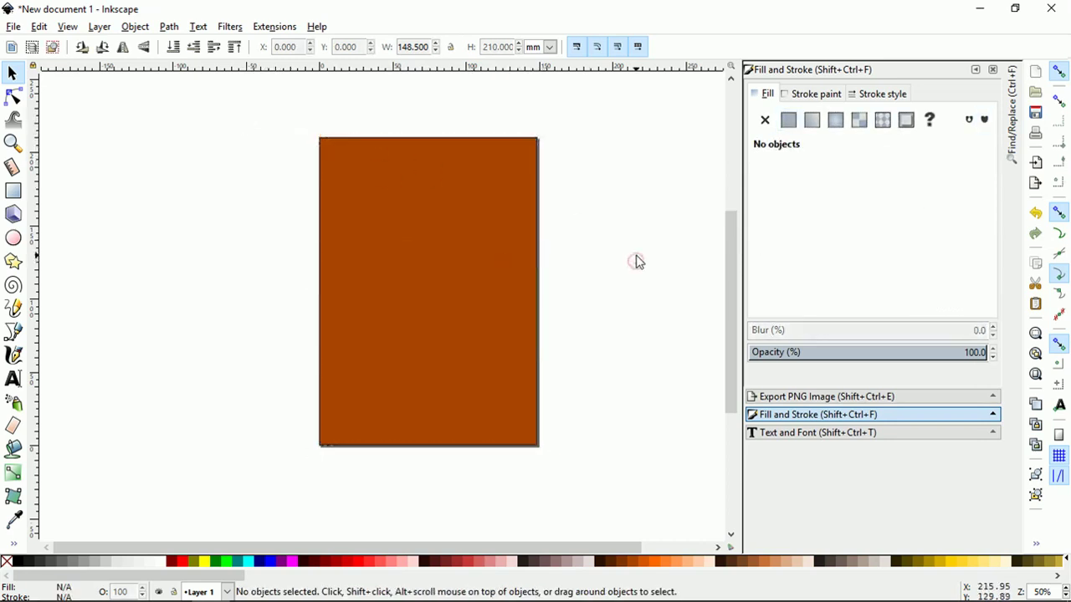
pyautogui.click(446, 243)
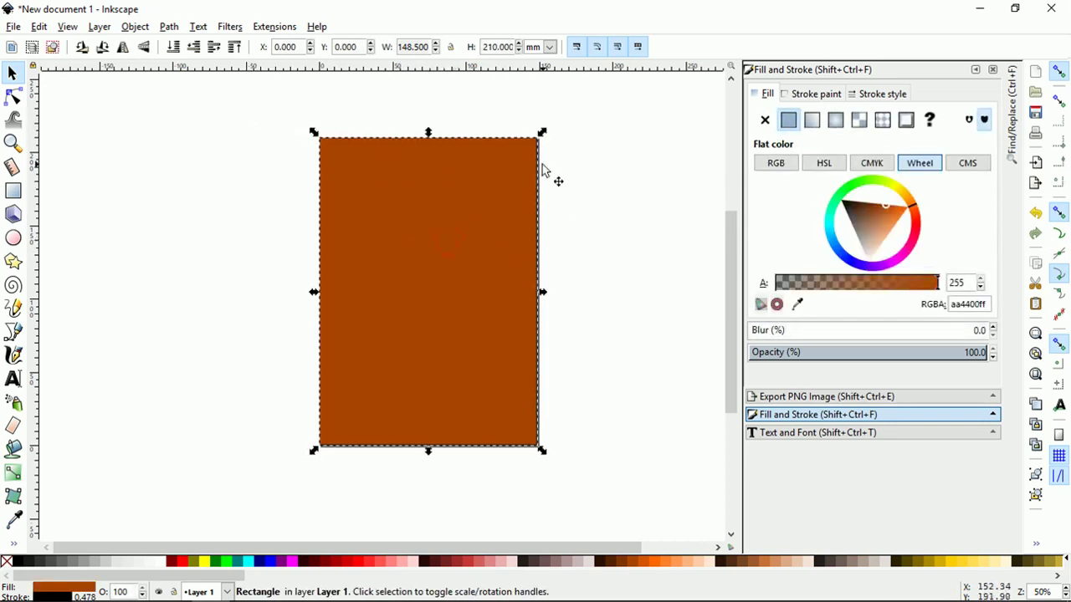
pyautogui.rightClick(18, 565)
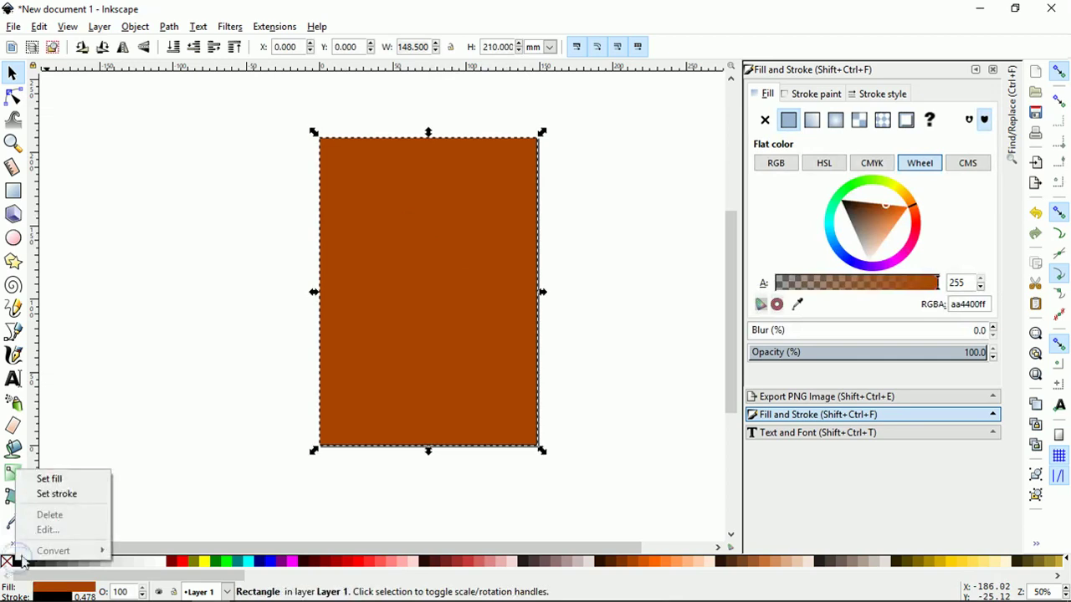
pyautogui.click(55, 494)
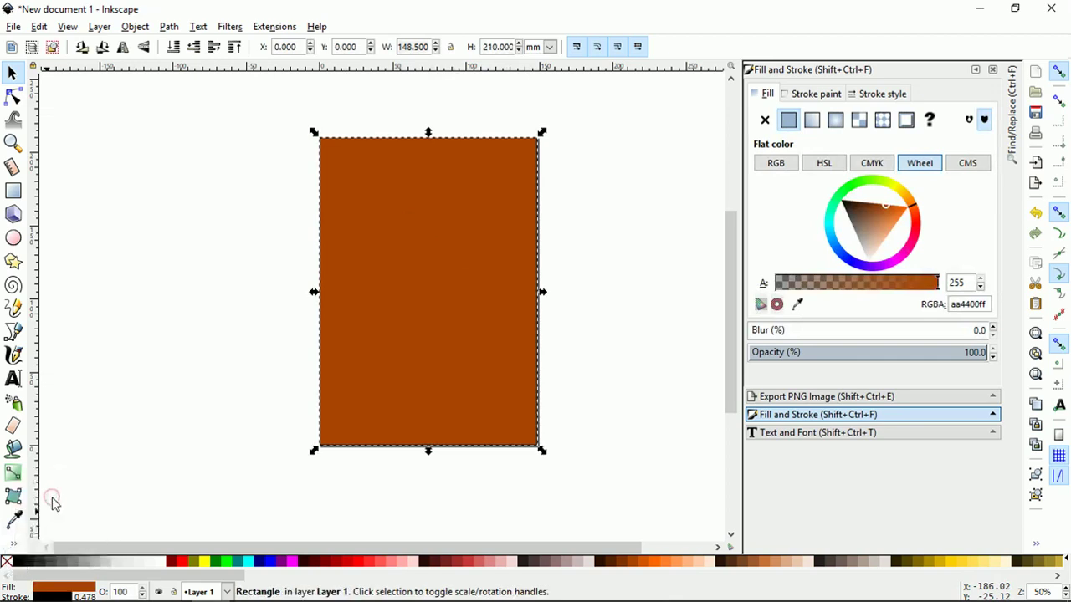
pyautogui.click(6, 562)
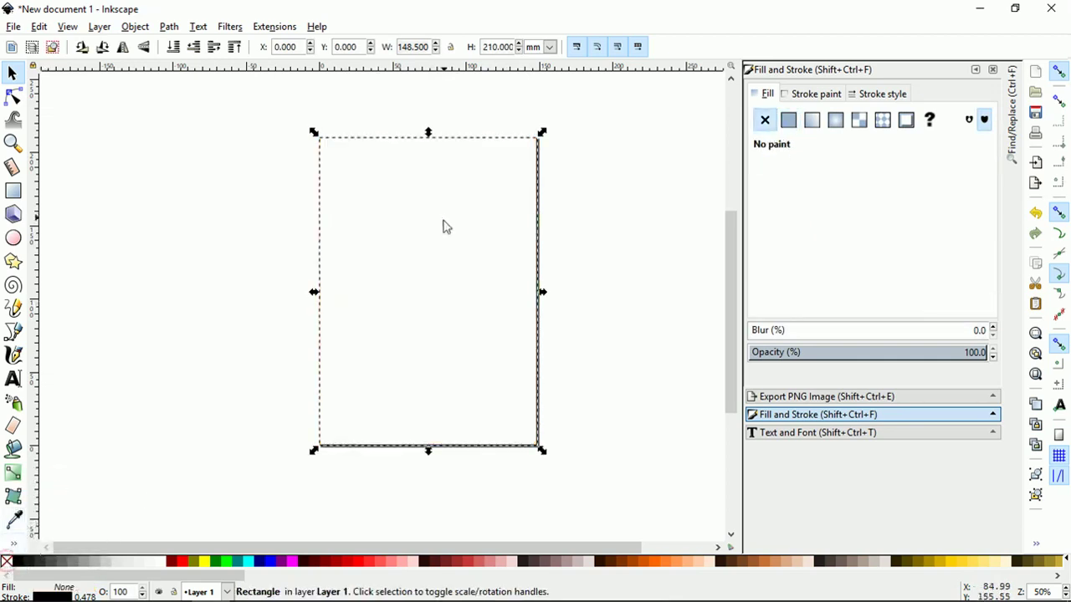
pyautogui.click(885, 95)
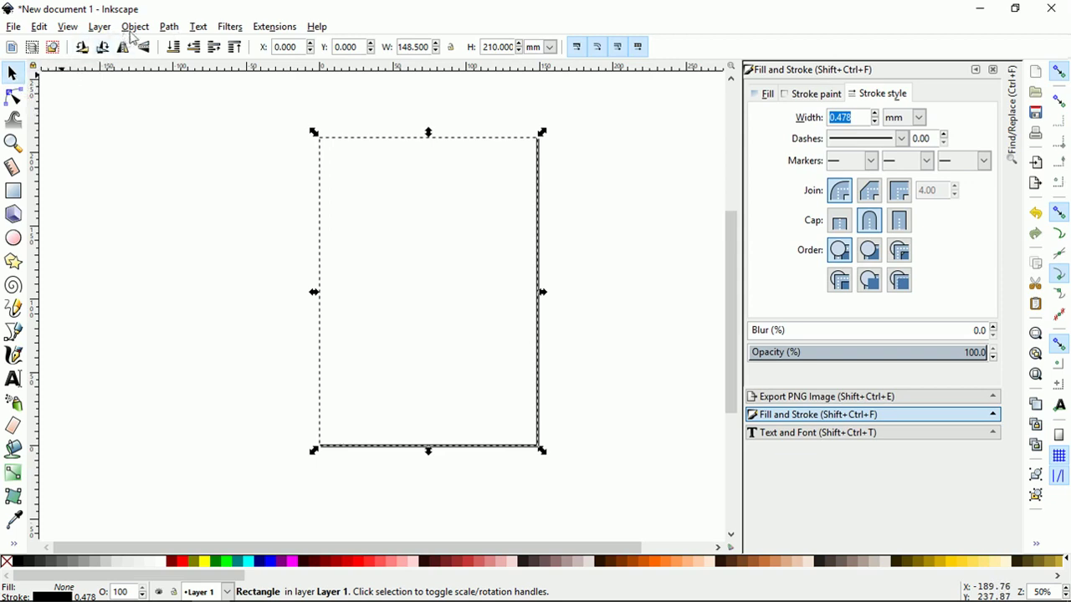
# - Inset the outline with Path > Inset and scale it to about 93%
pyautogui.click(166, 27)
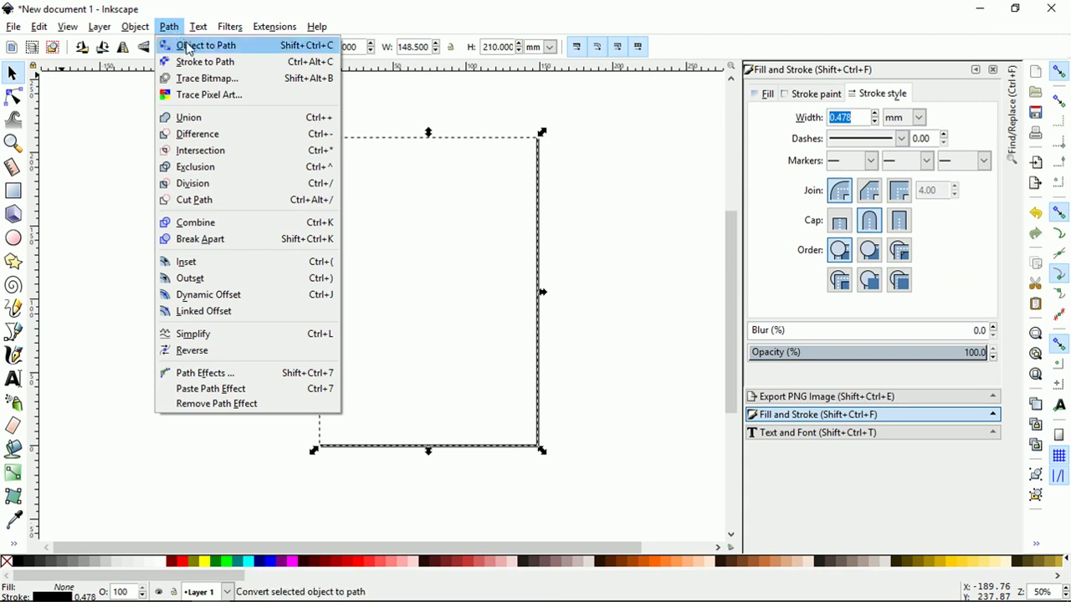
pyautogui.click(216, 272)
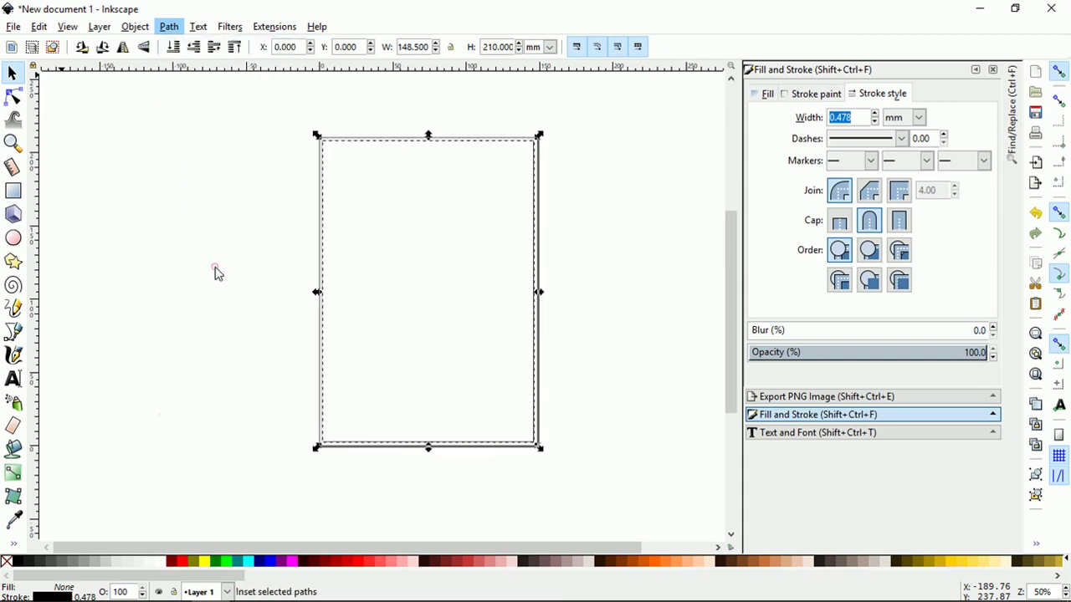
pyautogui.keyDown('ctrl'); pyautogui.scroll(1, 533, 163); pyautogui.keyUp('ctrl')
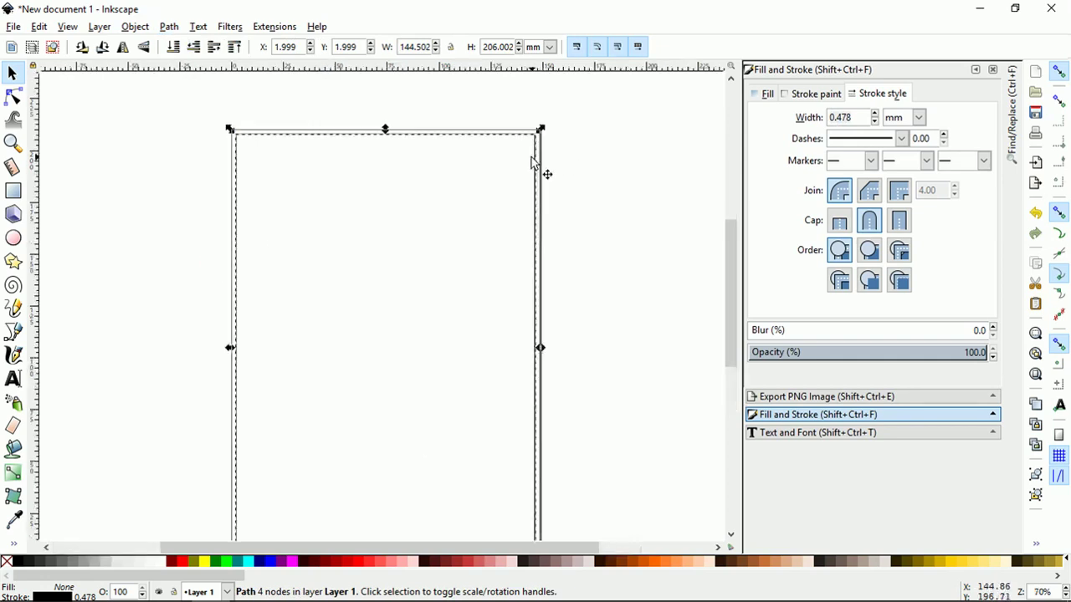
pyautogui.scroll(-2, 532, 164)
pyautogui.keyDown('ctrl'); pyautogui.scroll(-1, 535, 136); pyautogui.keyUp('ctrl')
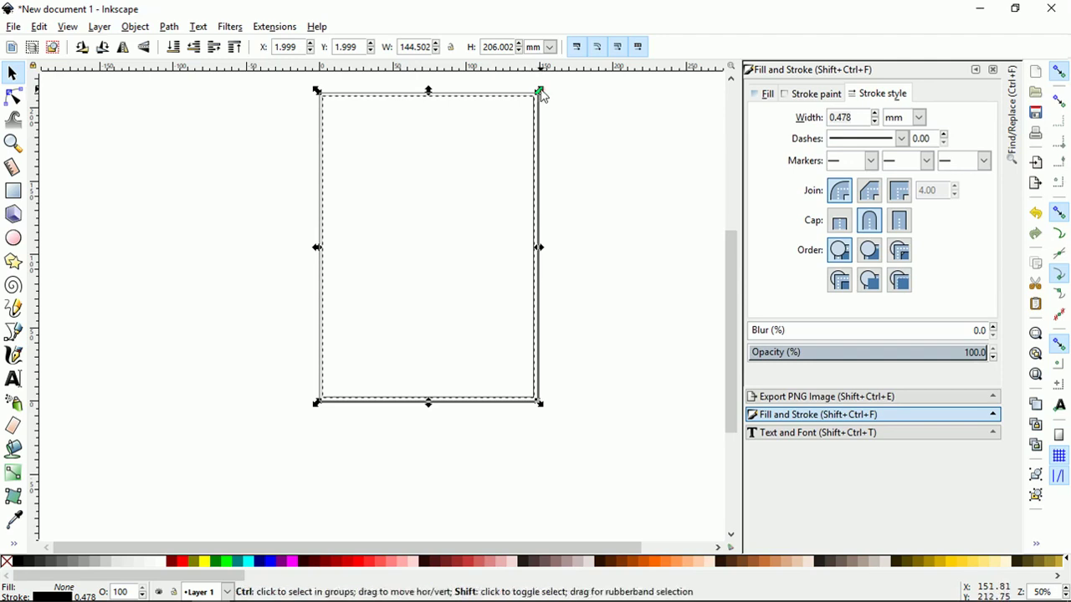
pyautogui.moveTo(540, 92); pyautogui.dragTo(532, 96)
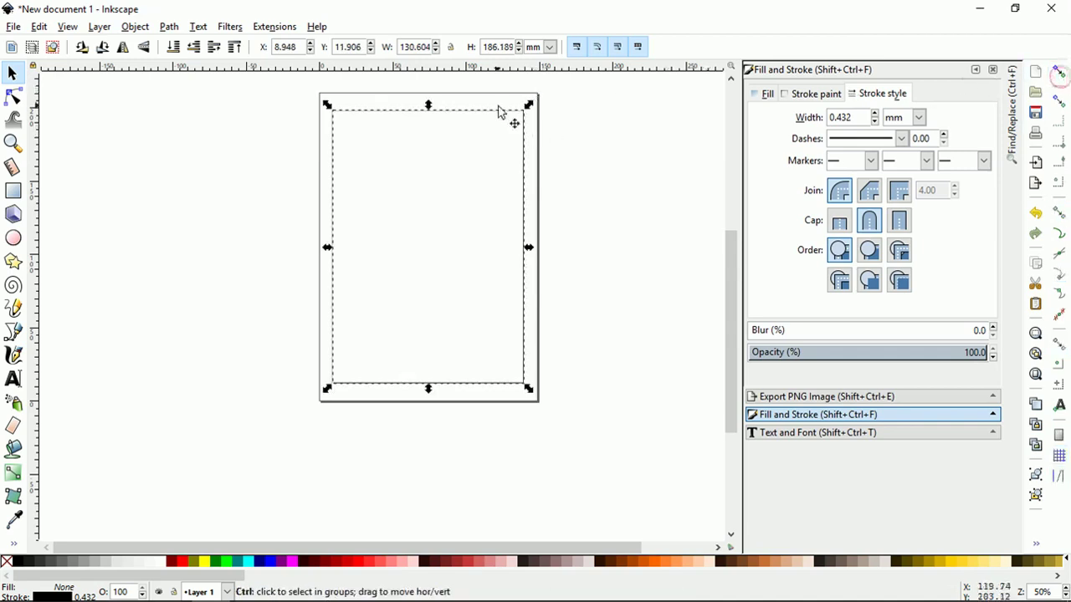
# - Stretch the frame's top edge upward to even out the margins
pyautogui.scroll(1, 399, 87)
pyautogui.scroll(1, 401, 96)
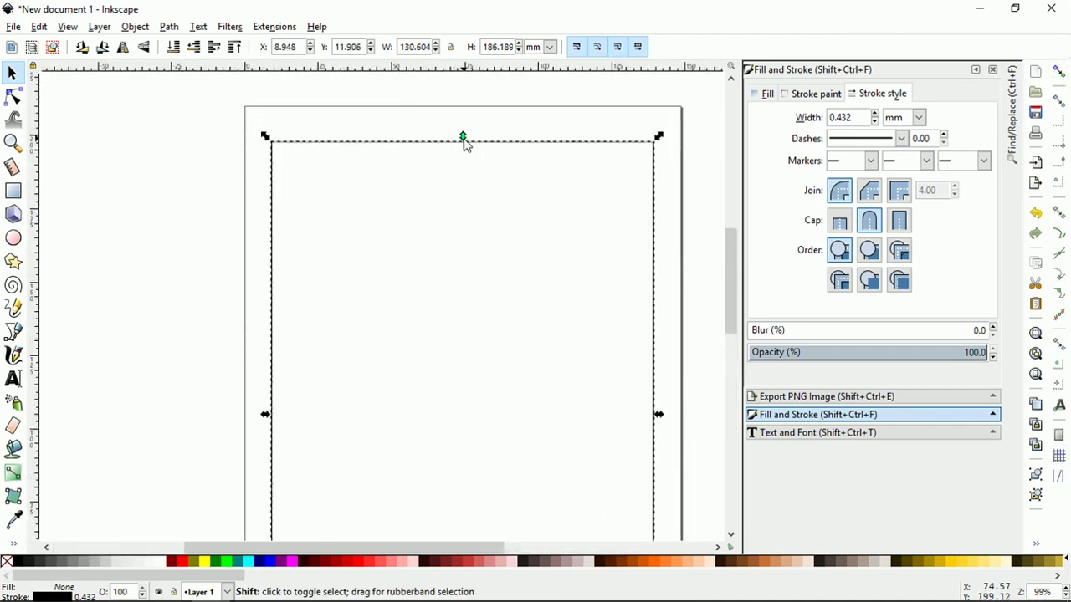
pyautogui.moveTo(464, 138); pyautogui.dragTo(470, 136)
pyautogui.scroll(-1, 470, 133)
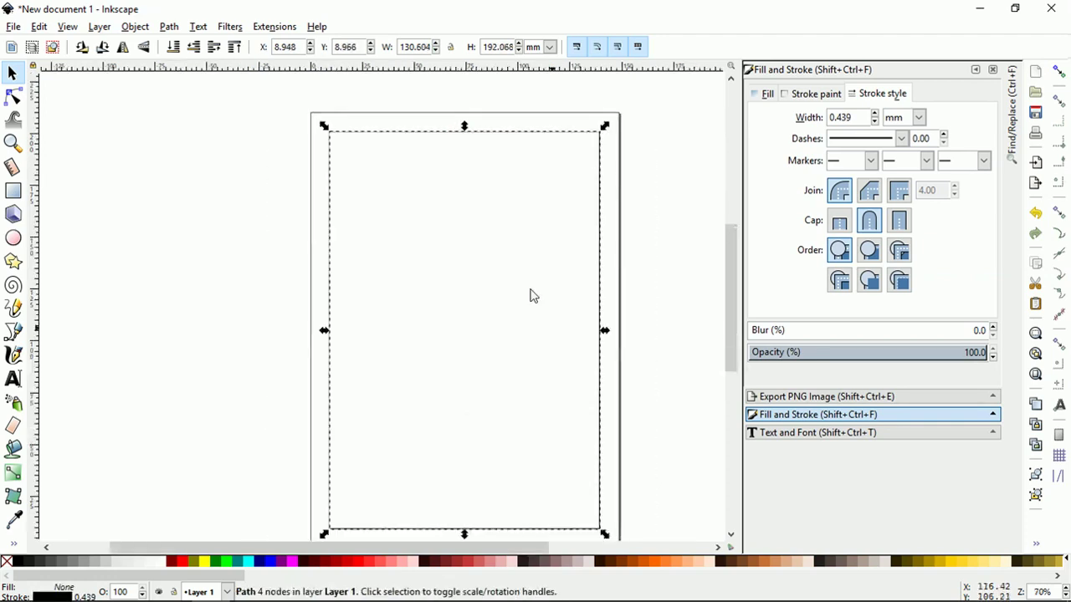
pyautogui.scroll(-2, 501, 397)
pyautogui.scroll(1, 566, 383)
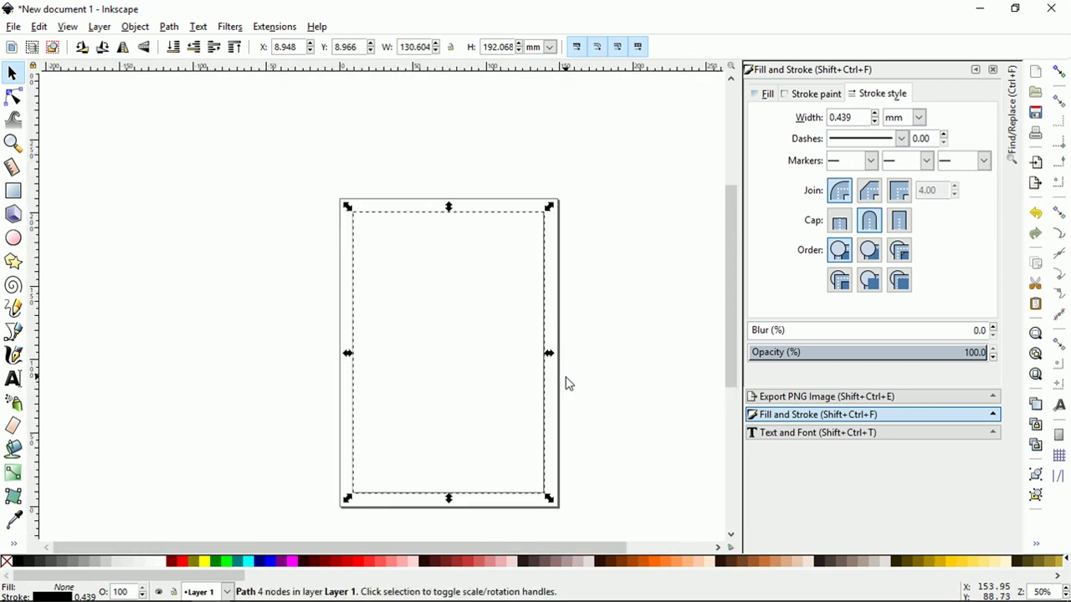
# - Set the frame's stroke width to 1 mm
pyautogui.tripleClick(866, 117)
pyautogui.write('1')
pyautogui.press('Return')
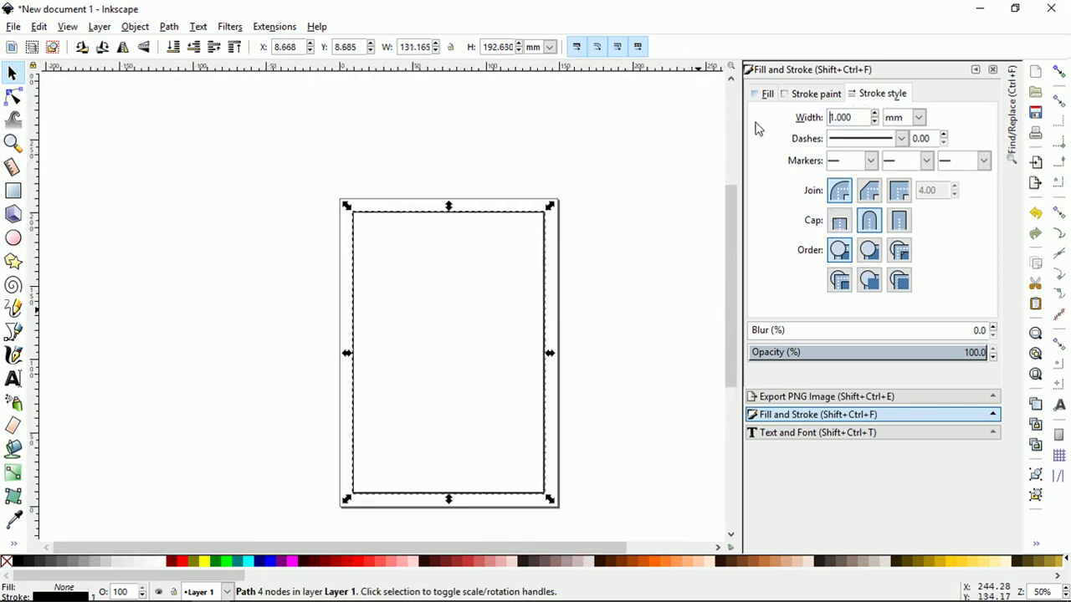
pyautogui.scroll(1, 527, 258)
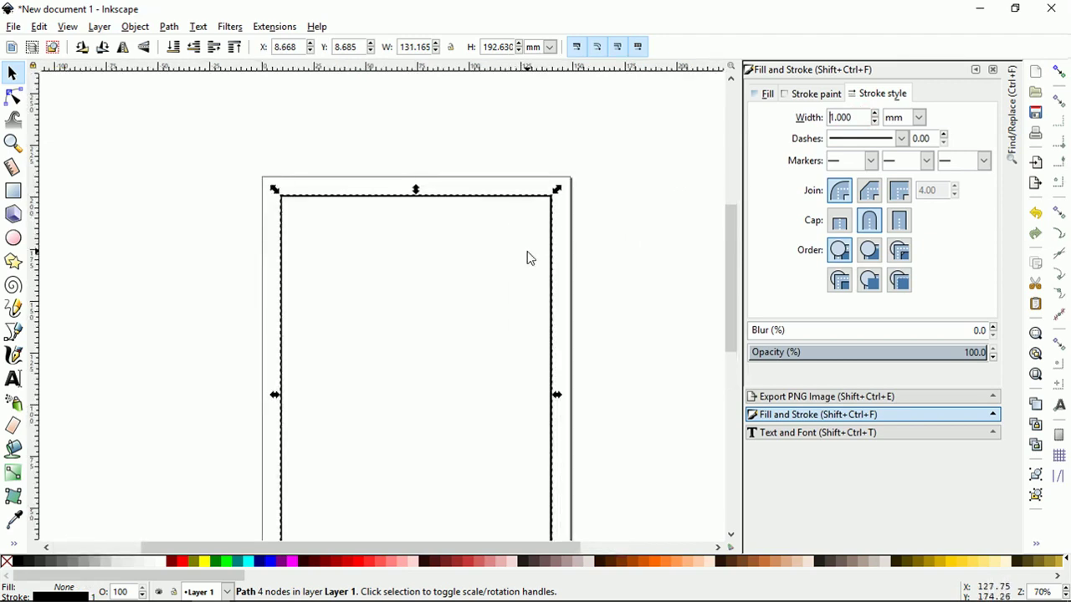
# - Give the frame outline a longer dash pattern with rounded caps
pyautogui.click(901, 139)
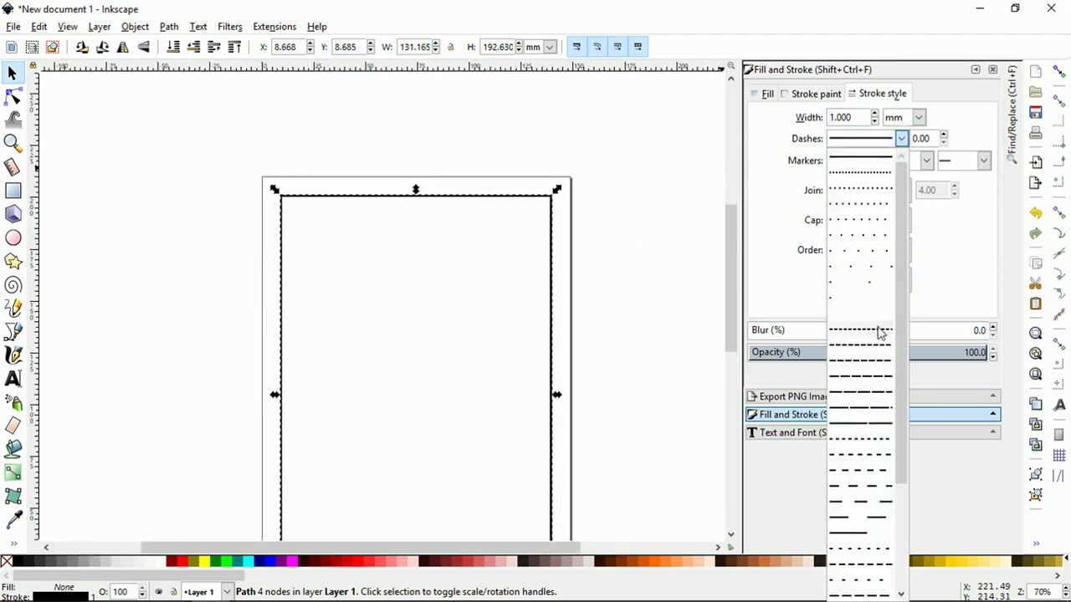
pyautogui.click(879, 355)
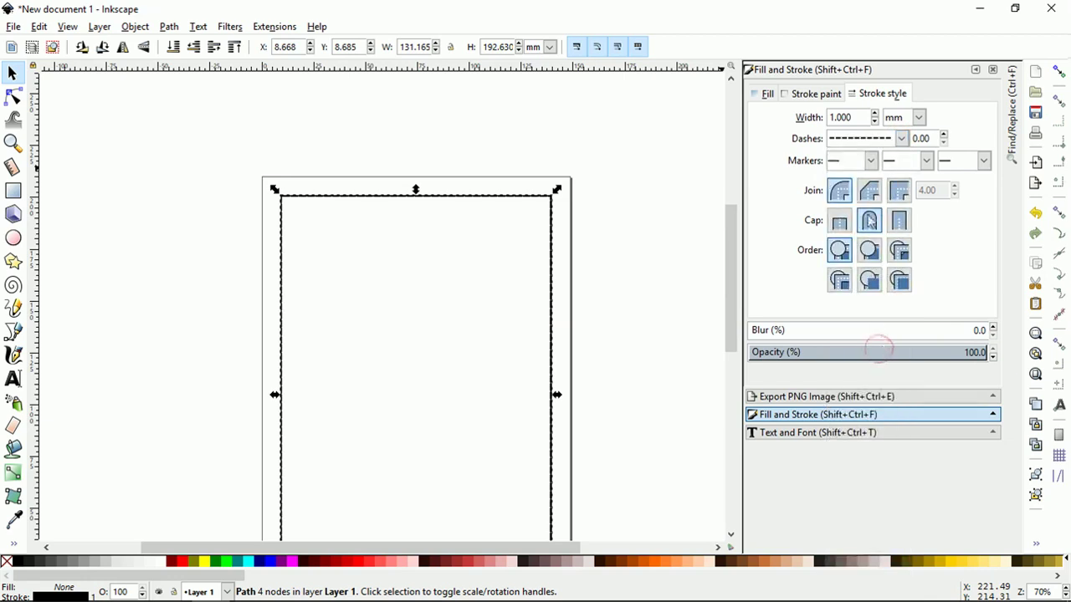
pyautogui.click(900, 137)
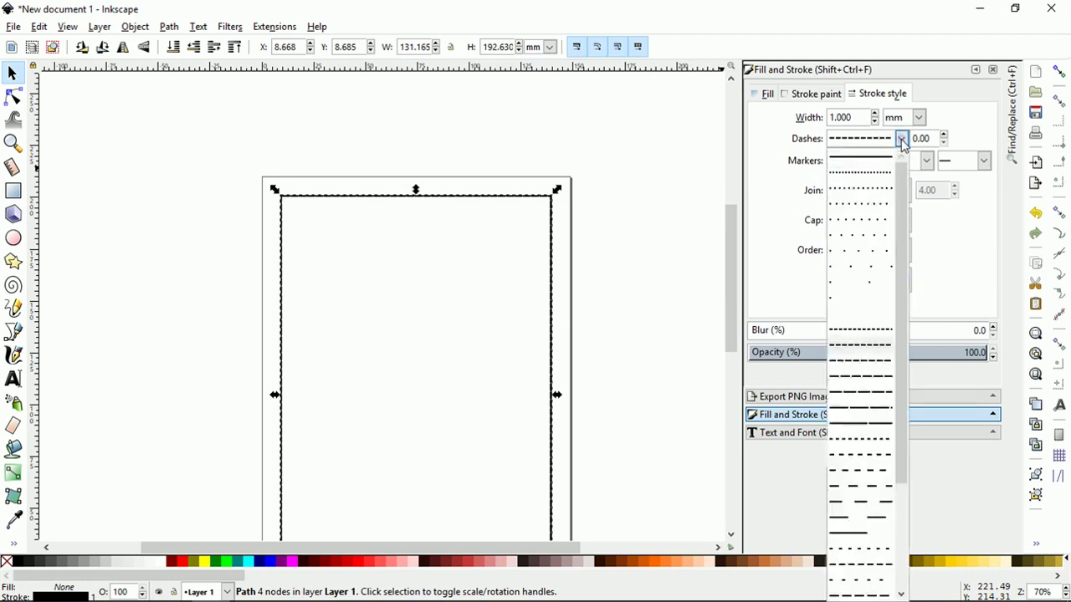
pyautogui.click(864, 460)
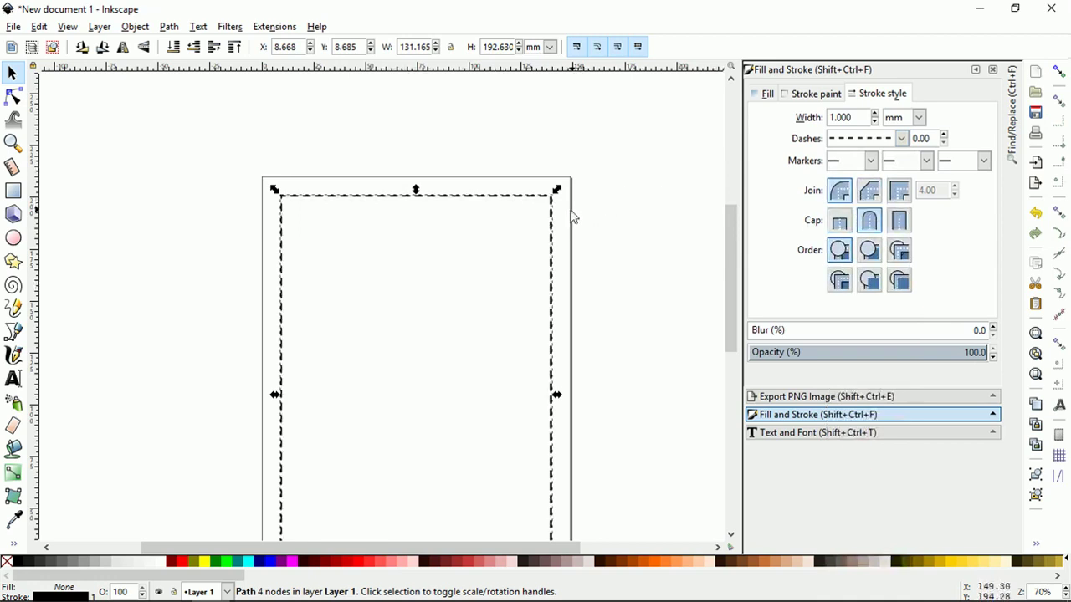
pyautogui.scroll(2, 573, 218)
pyautogui.scroll(2, 557, 208)
pyautogui.scroll(2, 537, 229)
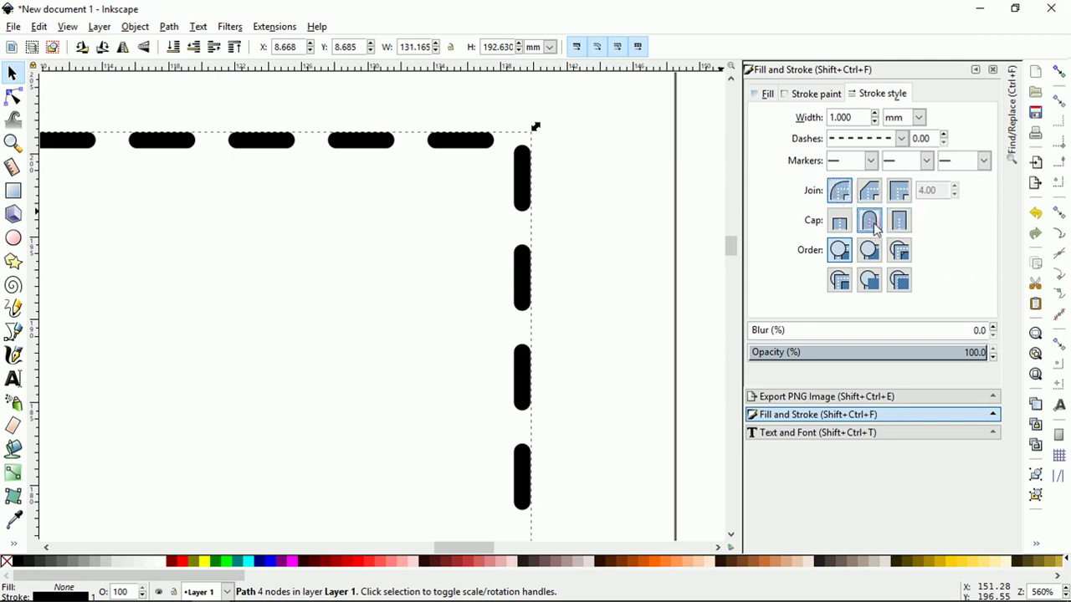
pyautogui.click(900, 222)
pyautogui.click(869, 221)
pyautogui.scroll(-5, 559, 173)
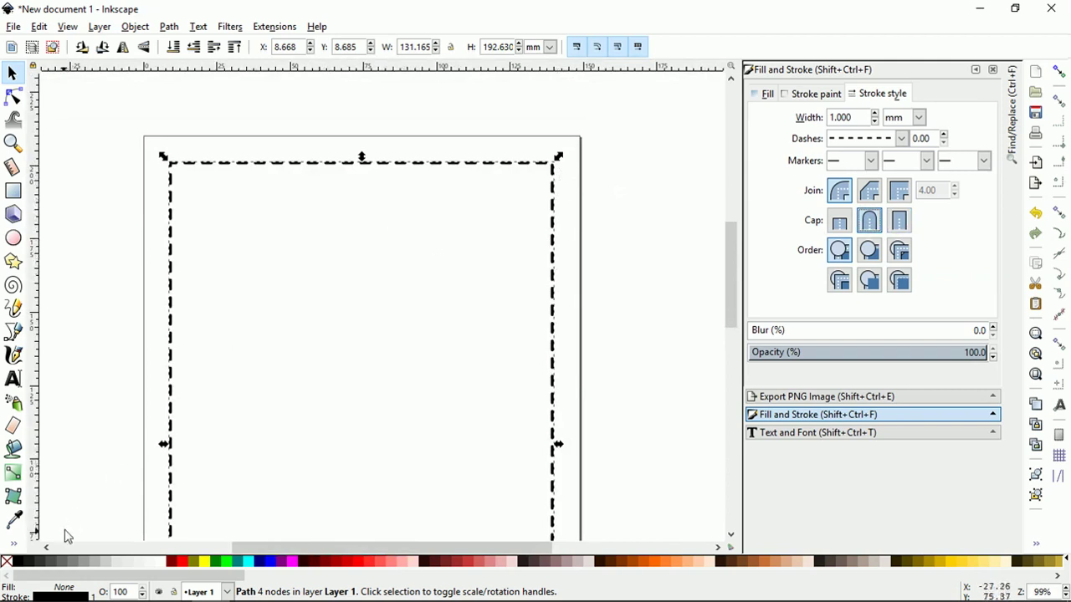
# - Apply grey palette swatches as the dashed frame's stroke colour
pyautogui.rightClick(55, 560)
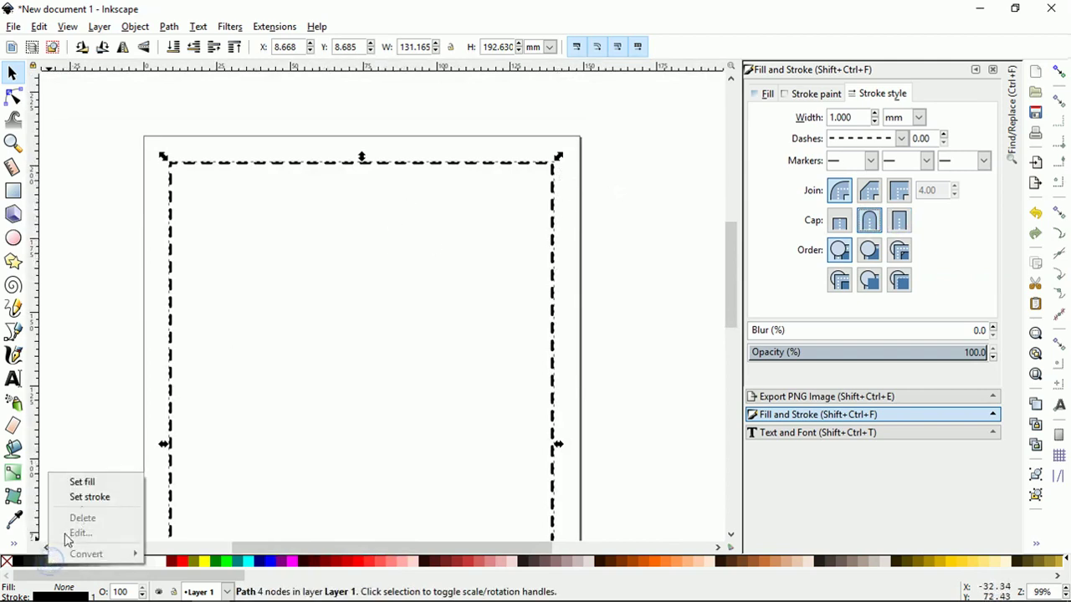
pyautogui.click(88, 497)
pyautogui.click(91, 371)
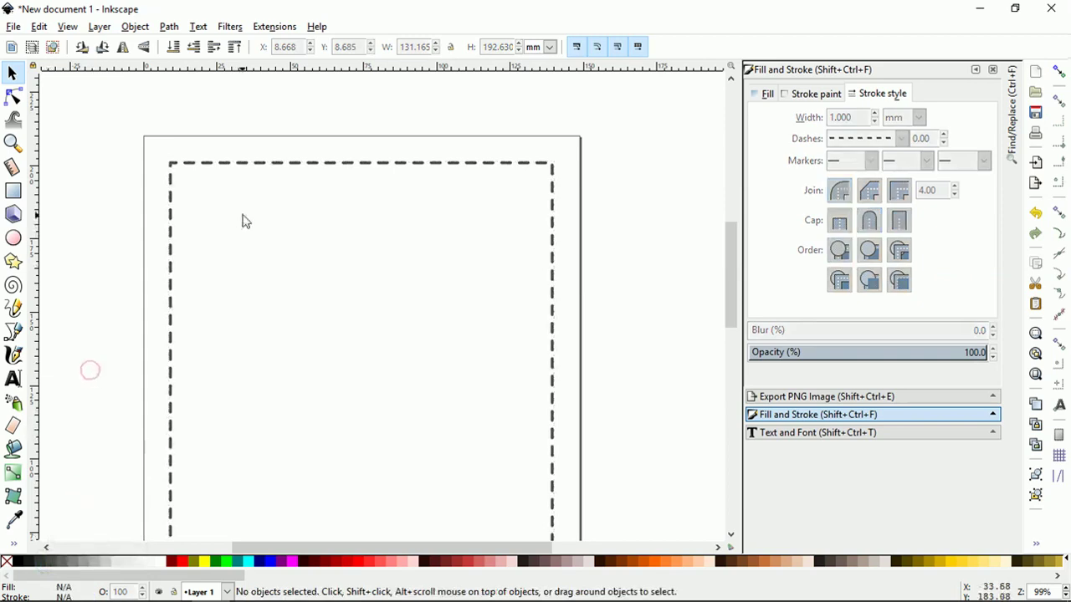
pyautogui.scroll(5, 241, 170)
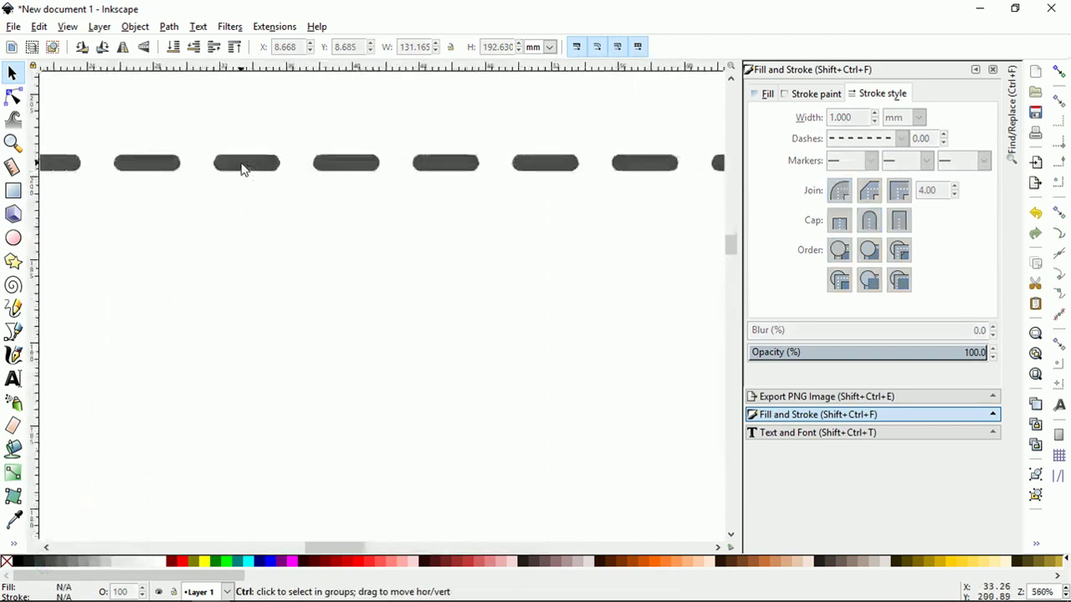
pyautogui.rightClick(83, 562)
pyautogui.click(125, 493)
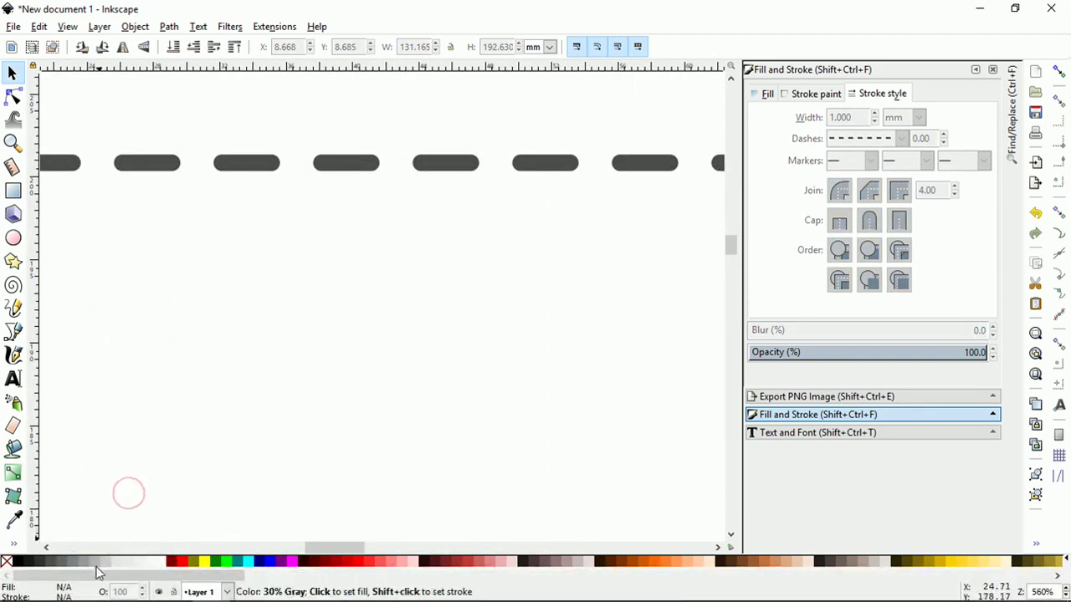
pyautogui.rightClick(105, 568)
pyautogui.click(129, 500)
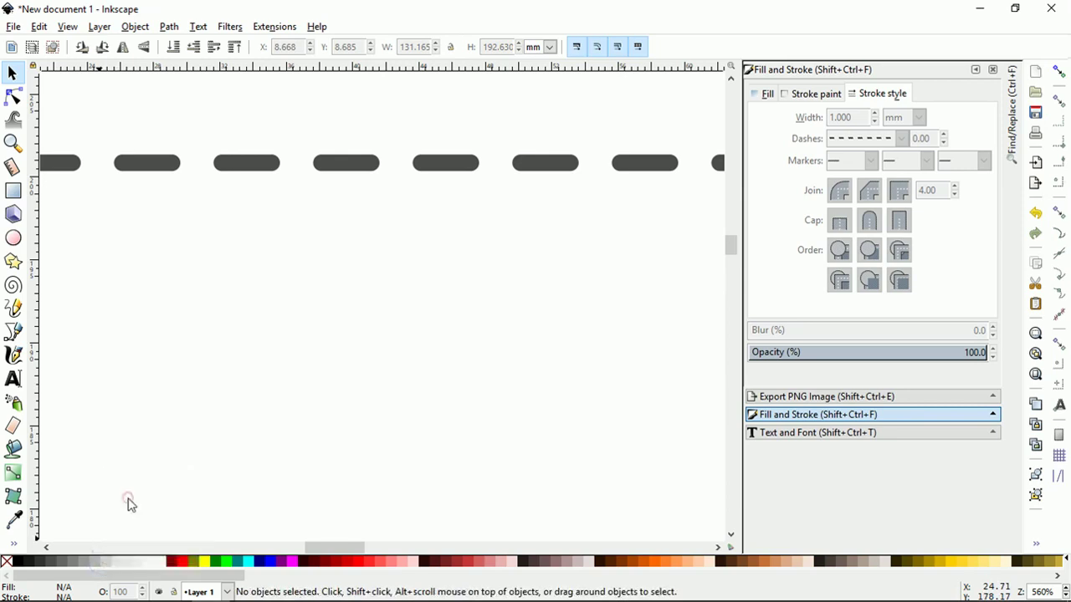
pyautogui.scroll(-1, 304, 352)
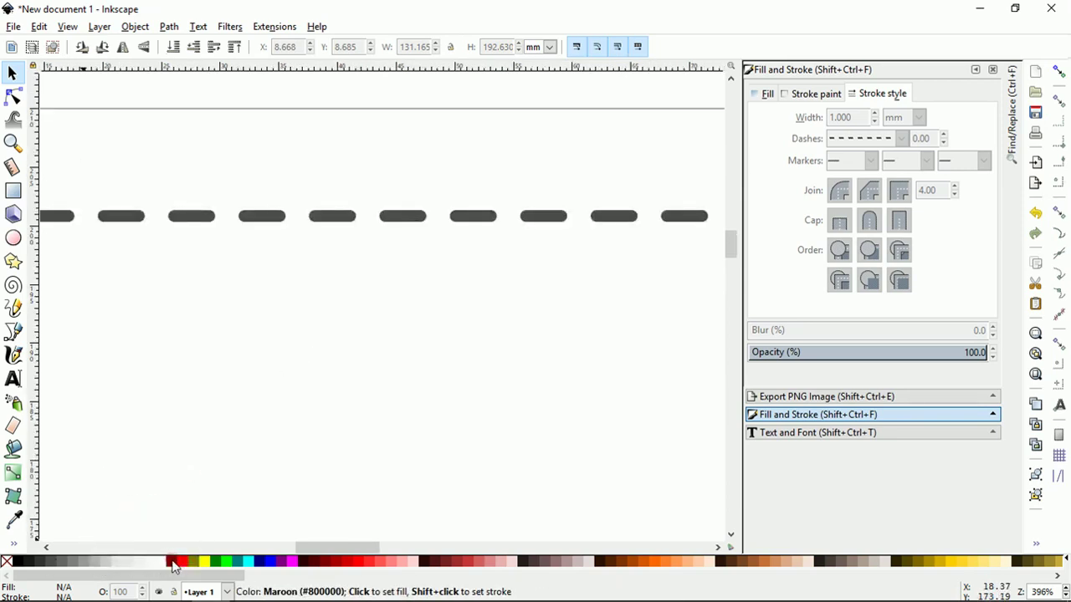
# - Reselect the dashed border, give it a grey stroke, and undo the accidental grey fill
pyautogui.click(178, 563)
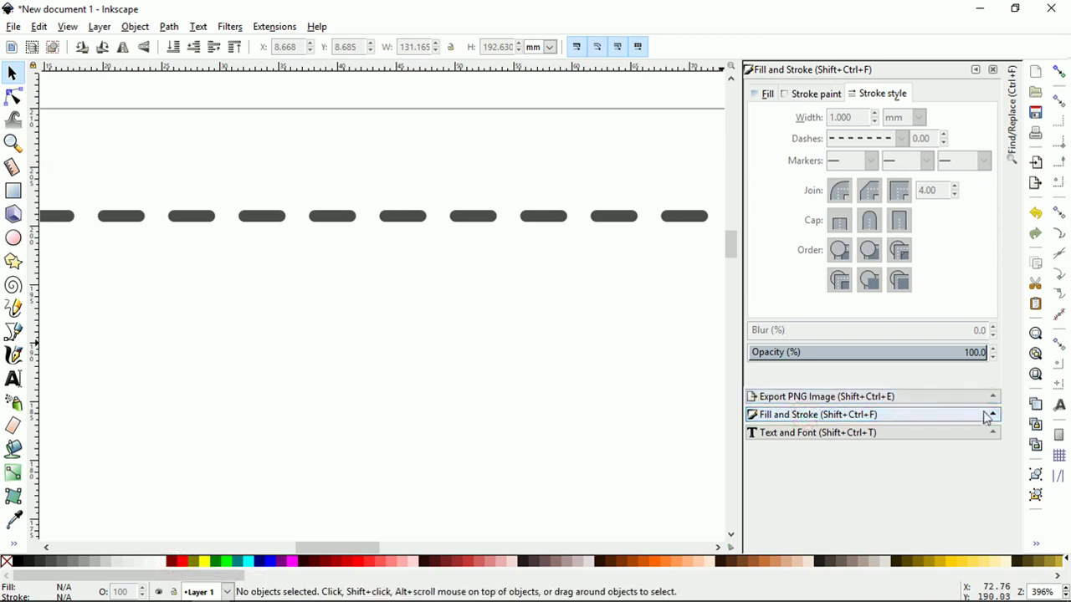
pyautogui.click(760, 95)
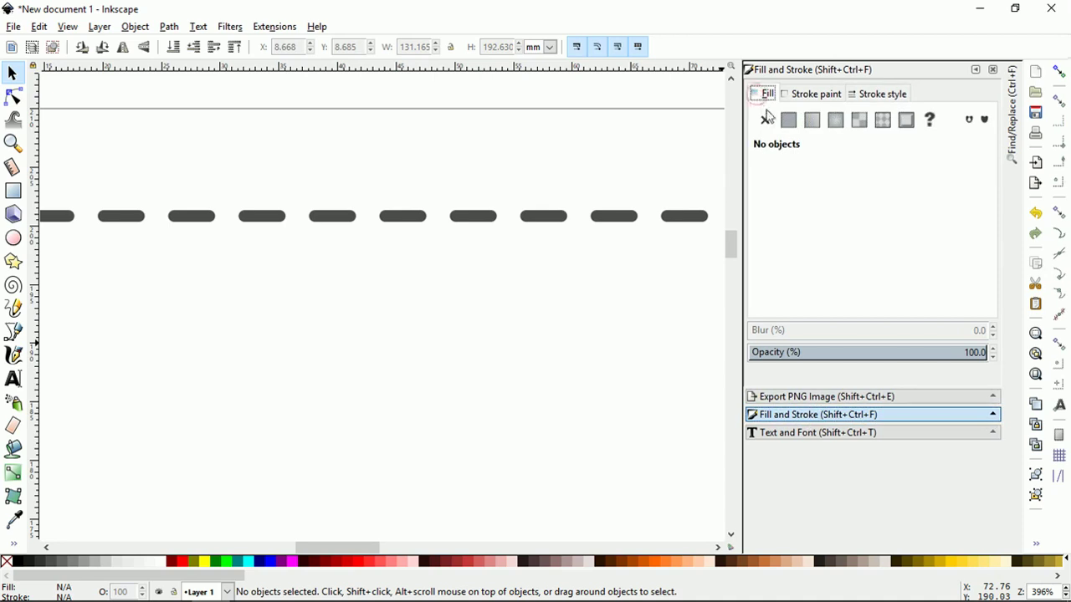
pyautogui.click(799, 94)
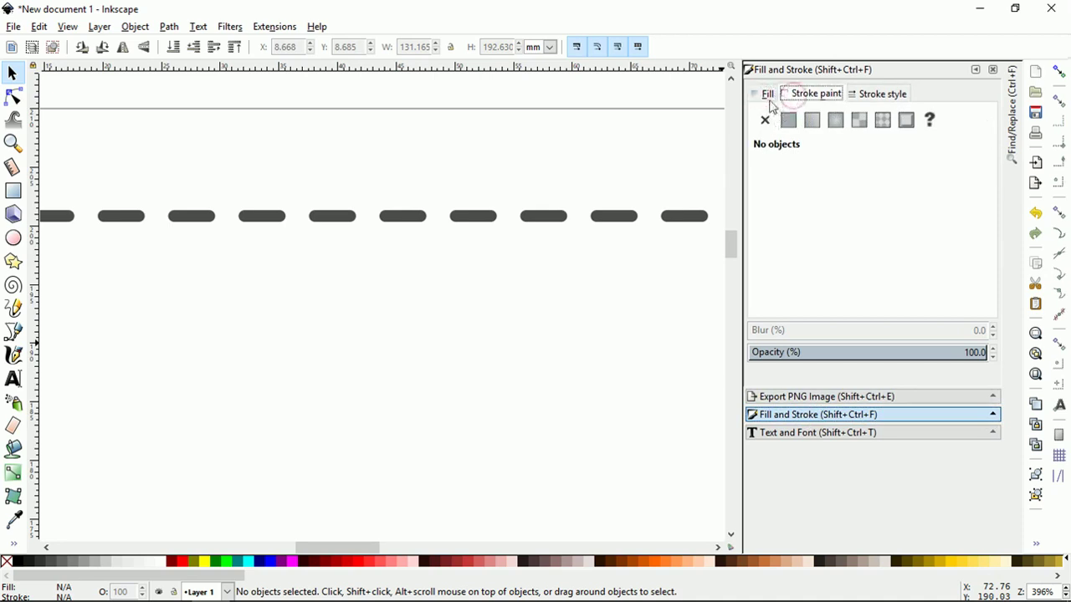
pyautogui.click(608, 219)
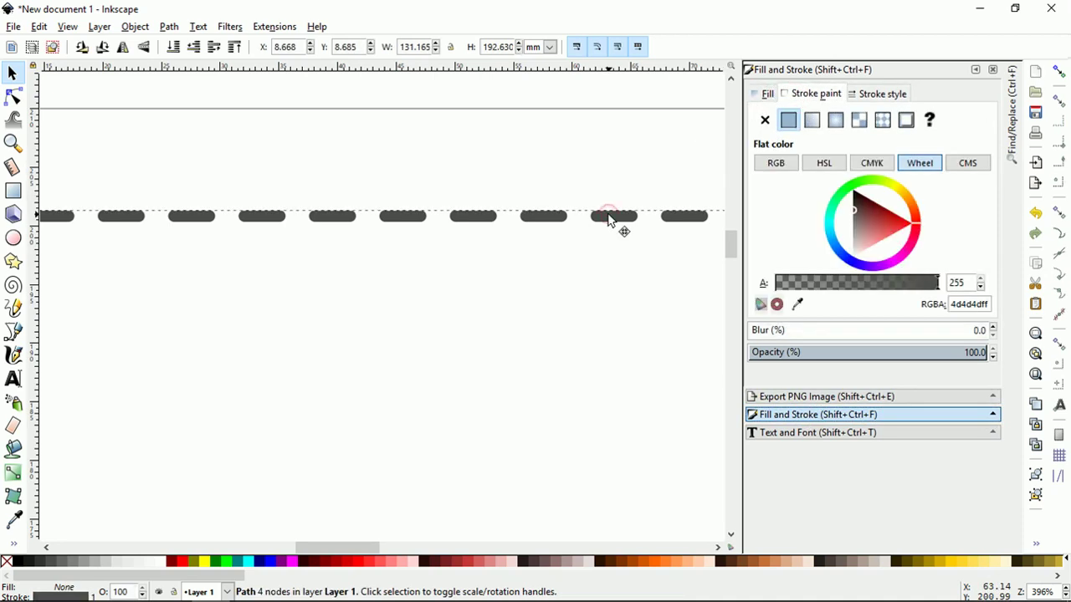
pyautogui.rightClick(52, 566)
pyautogui.click(90, 495)
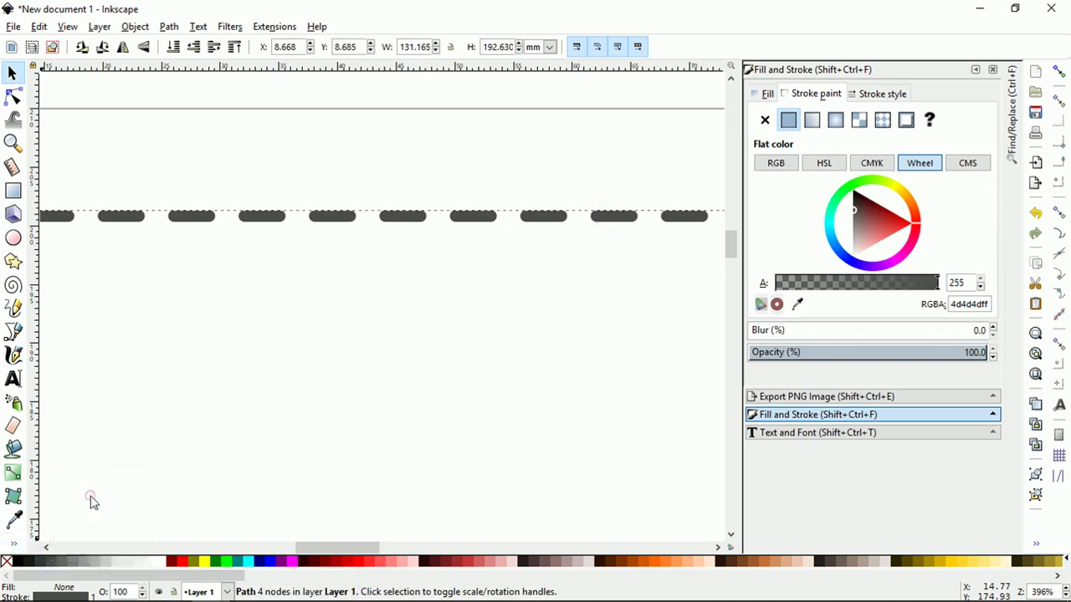
pyautogui.click(67, 562)
pyautogui.hotkey('ctrl', 'z')
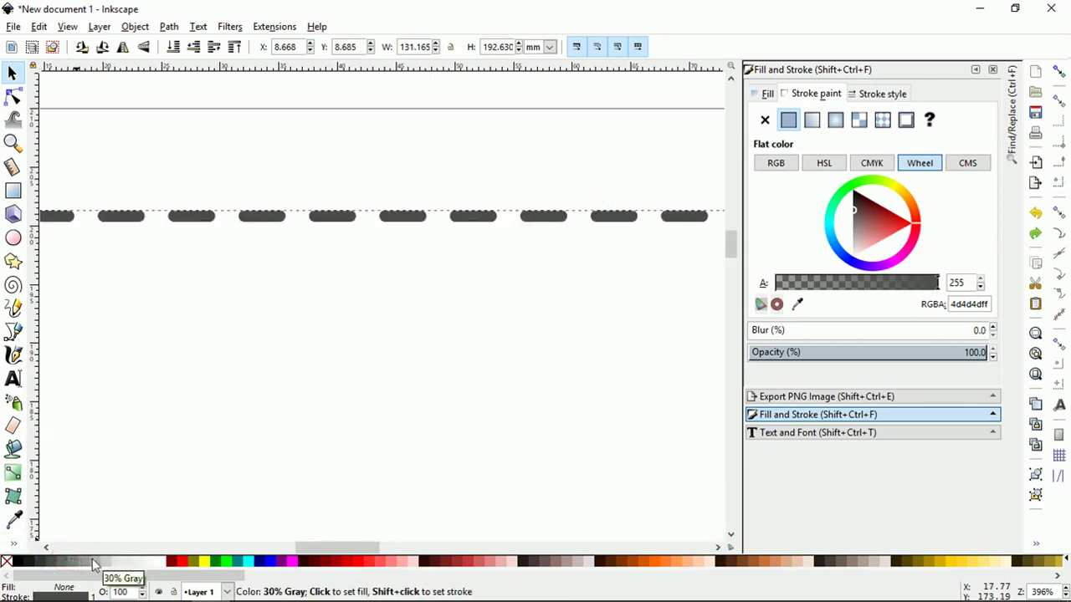
# - Try 30% Gray on the dashes, then settle on a darker grey and deselect
pyautogui.rightClick(94, 566)
pyautogui.click(131, 496)
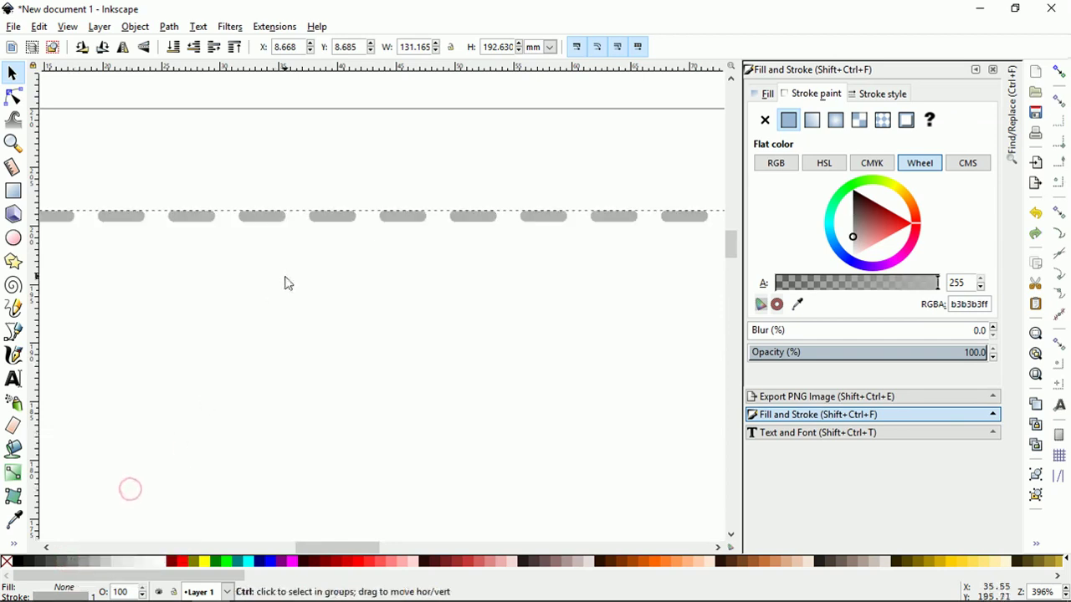
pyautogui.keyDown('ctrl'); pyautogui.scroll(-4, 371, 253); pyautogui.keyUp('ctrl')
pyautogui.keyDown('ctrl'); pyautogui.scroll(2, 402, 293); pyautogui.keyUp('ctrl')
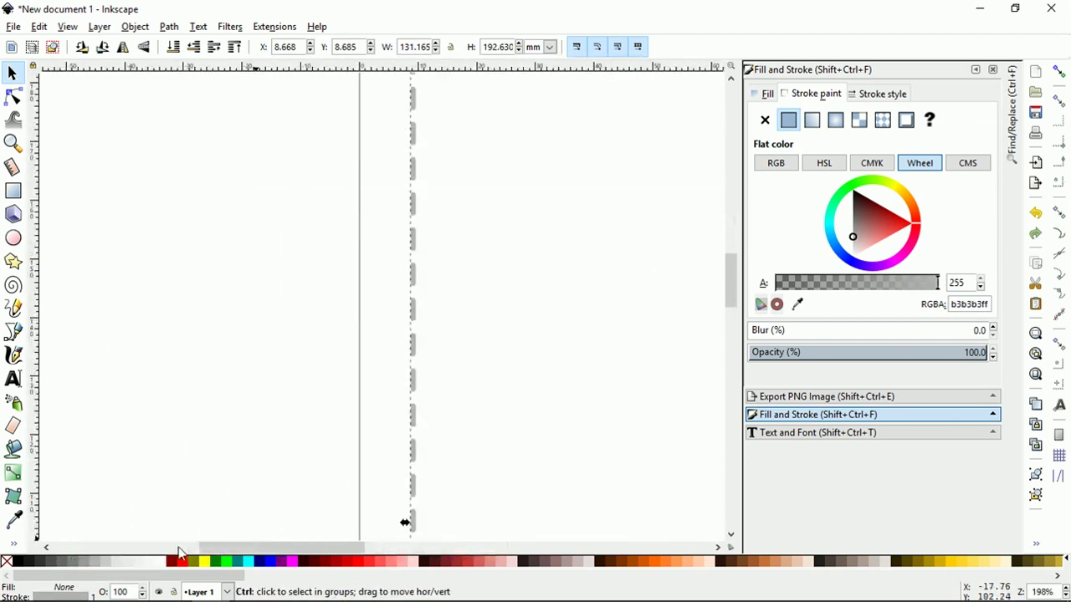
pyautogui.rightClick(69, 565)
pyautogui.click(104, 496)
pyautogui.press('Escape')
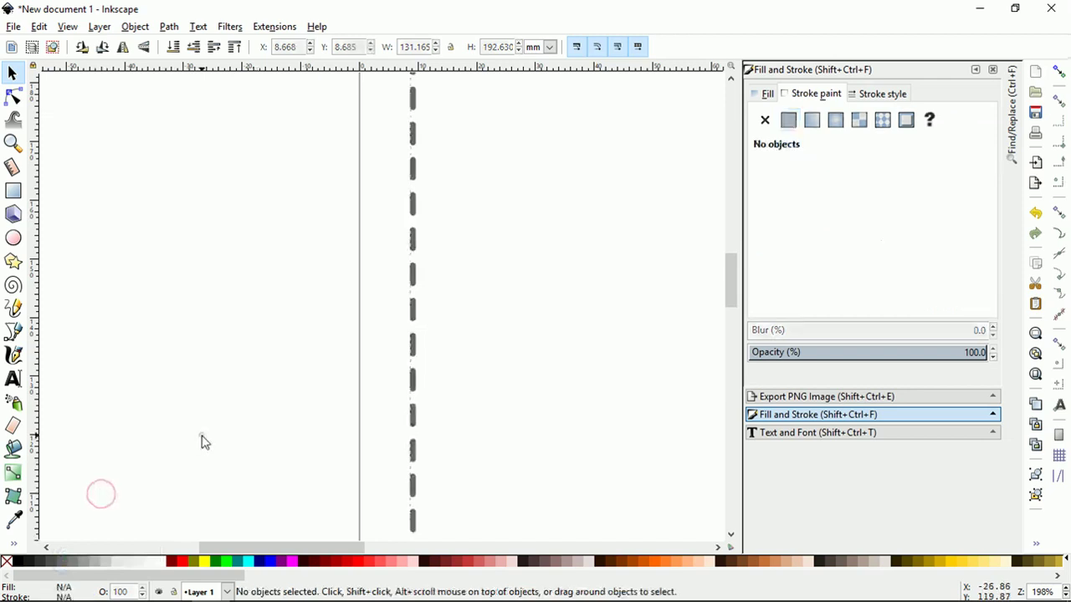
pyautogui.keyDown('ctrl'); pyautogui.scroll(-3, 209, 377); pyautogui.keyUp('ctrl')
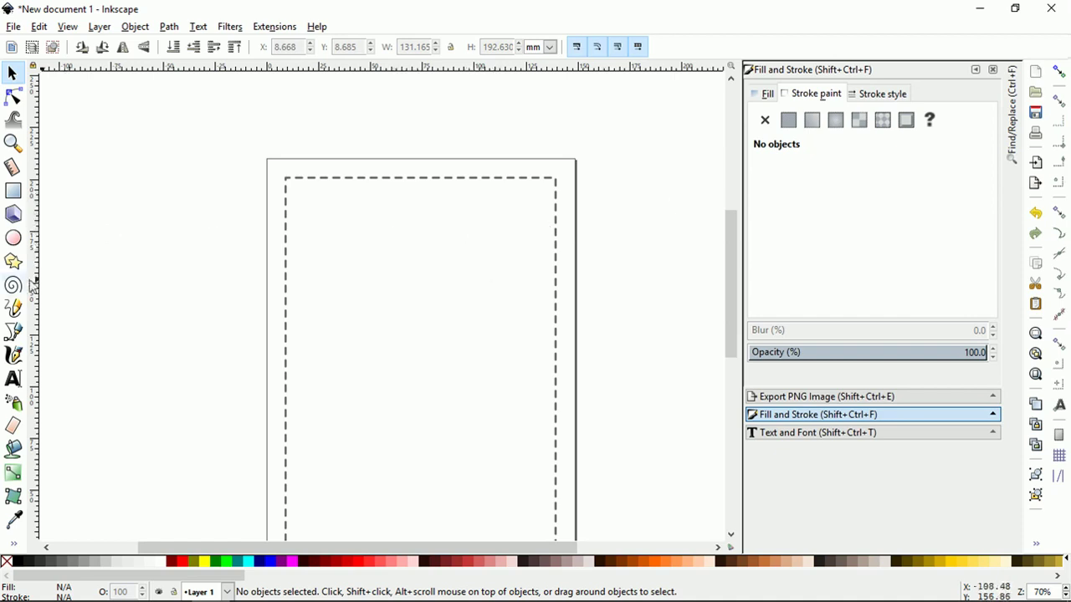
# - Draw a circle in the upper part of the page and give it a dark-red outline
pyautogui.click(14, 239)
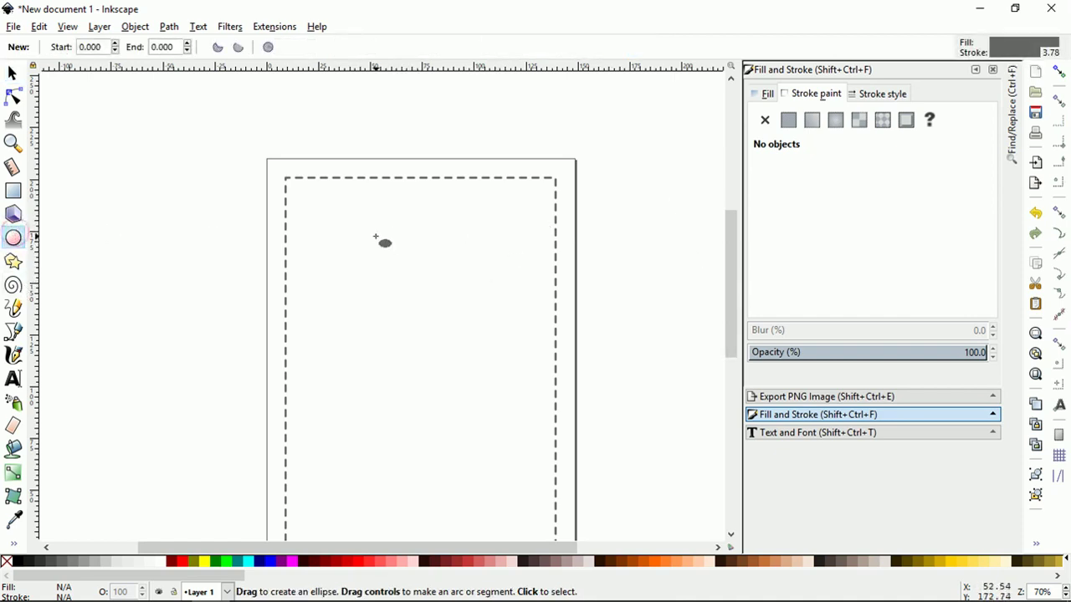
pyautogui.moveTo(376, 236)
pyautogui.mouseDown()
pyautogui.moveTo(458, 312)
pyautogui.moveTo(485, 359)
pyautogui.moveTo(507, 368)
pyautogui.mouseUp()
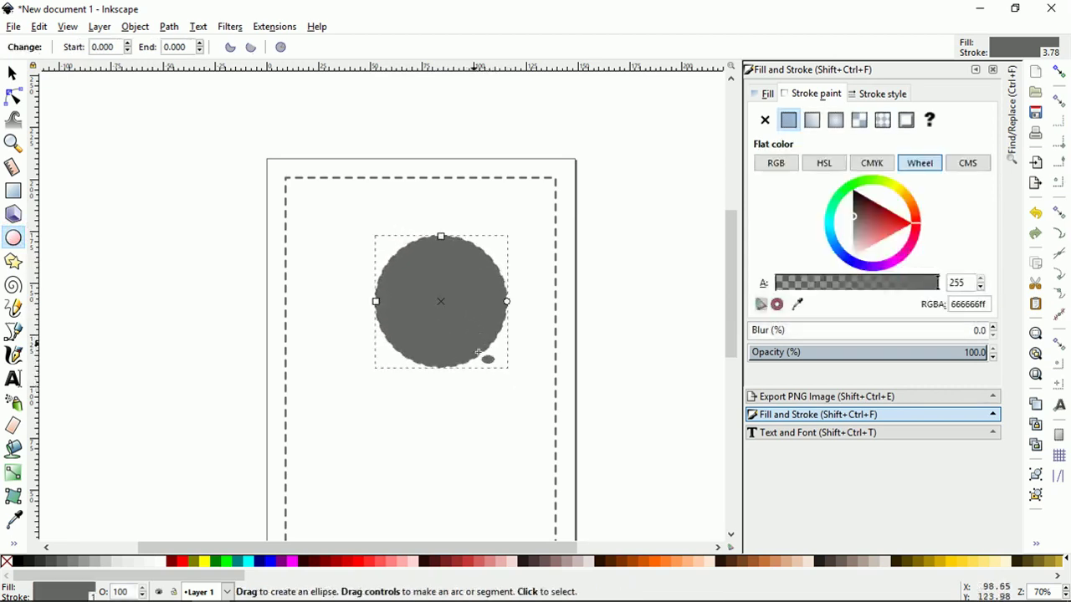
pyautogui.rightClick(6, 562)
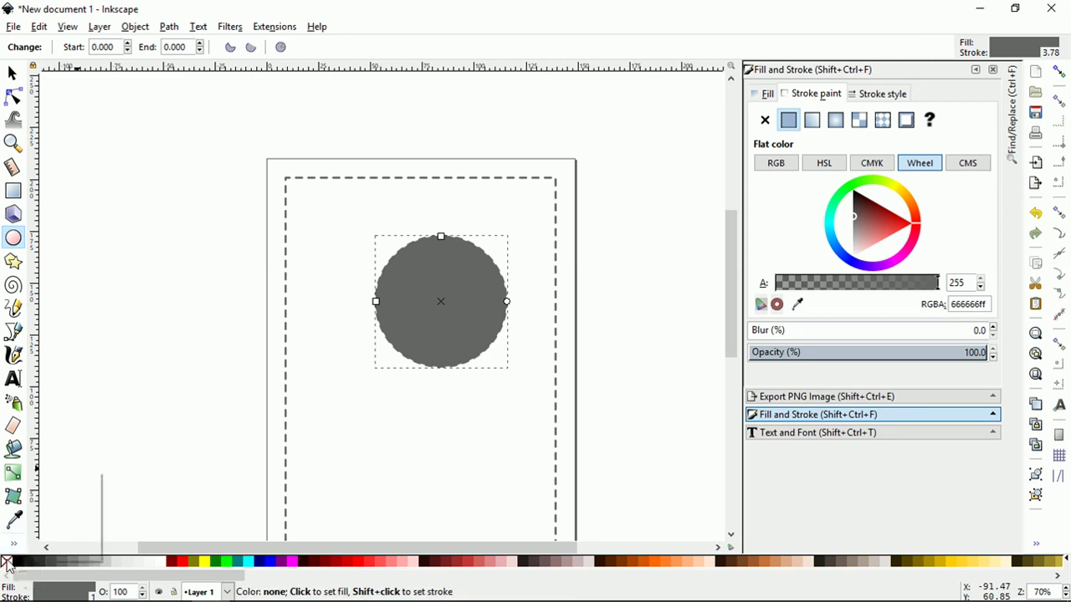
pyautogui.click(47, 495)
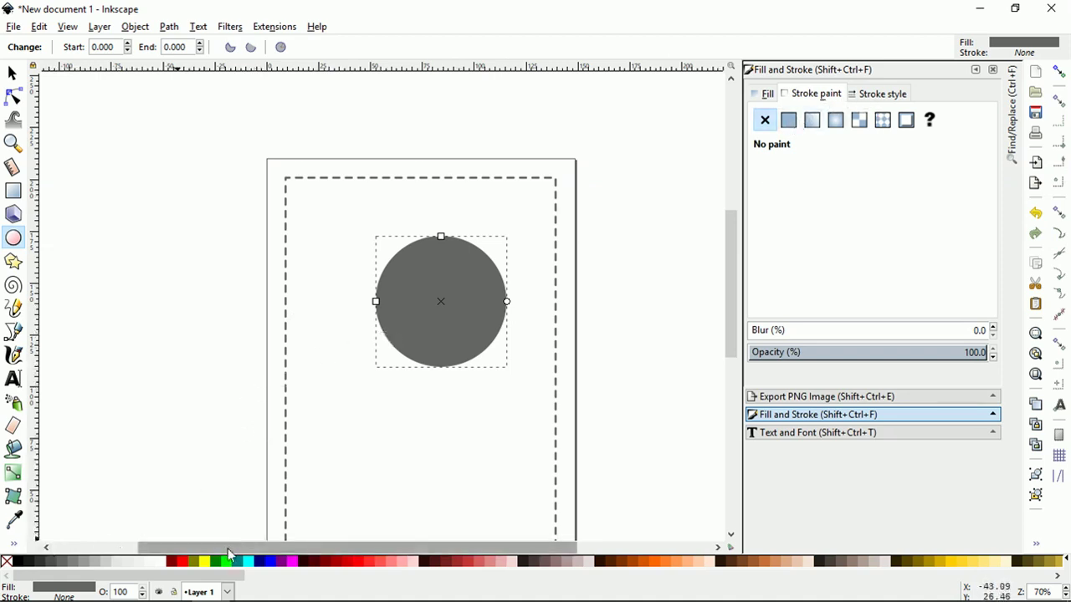
pyautogui.rightClick(182, 562)
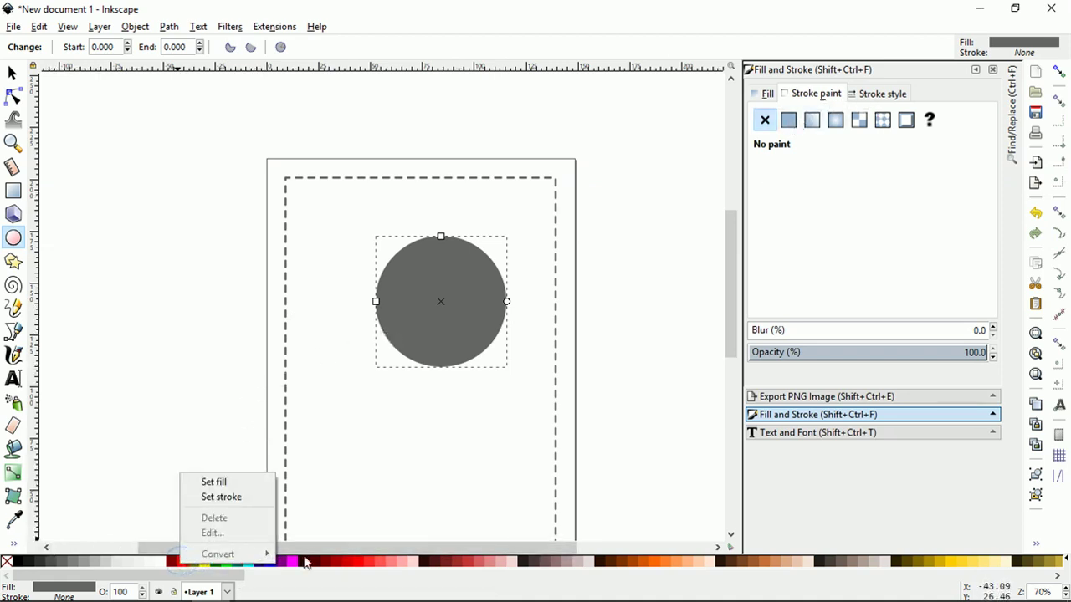
pyautogui.rightClick(328, 563)
pyautogui.click(367, 497)
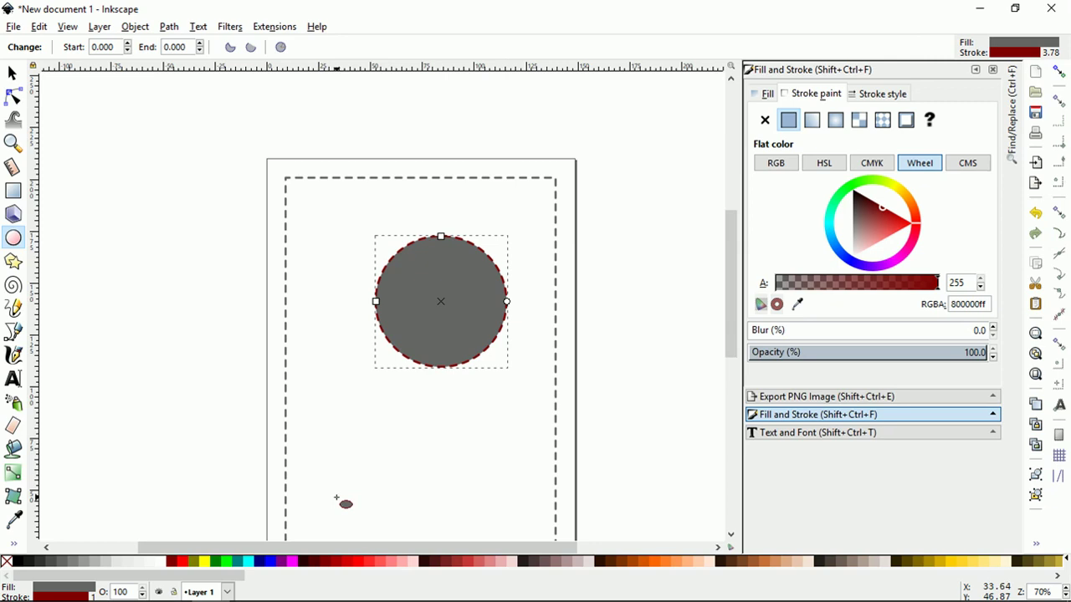
# - Make the circle's outline a solid line and remove its grey fill
pyautogui.click(892, 97)
pyautogui.click(900, 138)
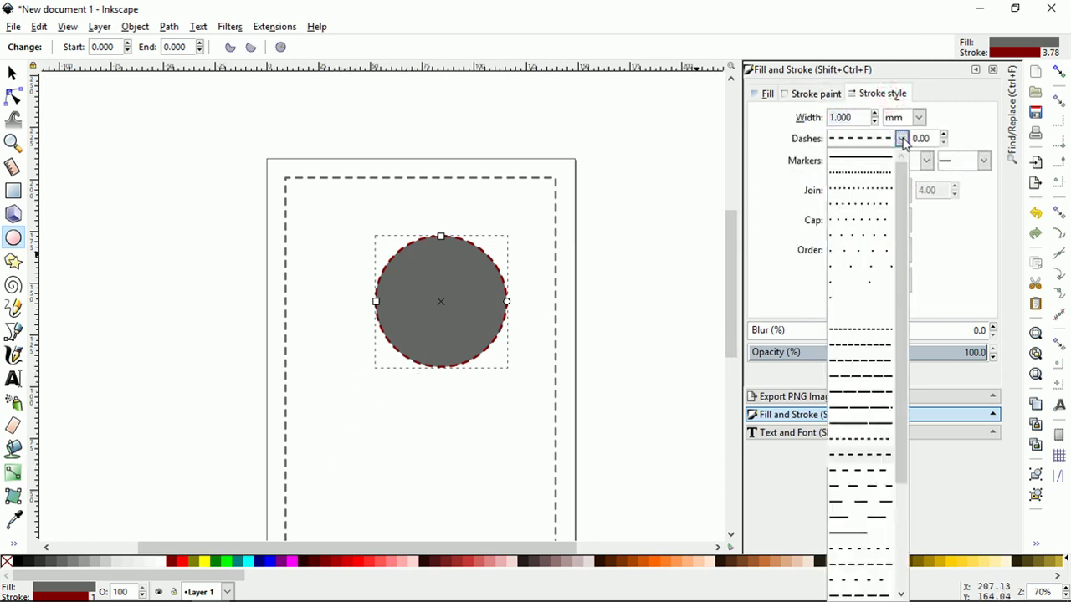
pyautogui.click(866, 159)
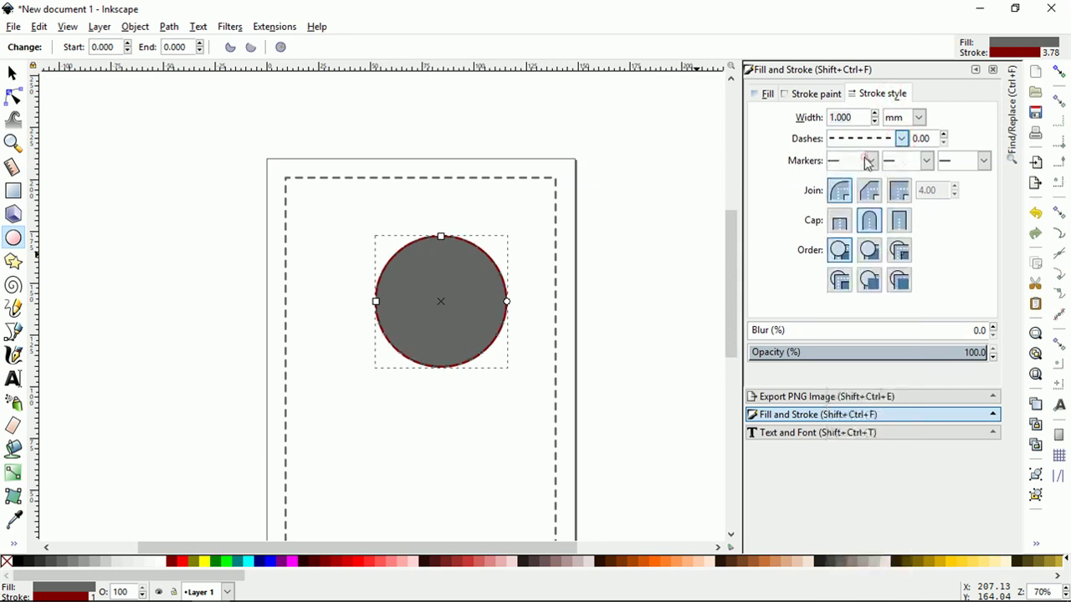
pyautogui.click(763, 95)
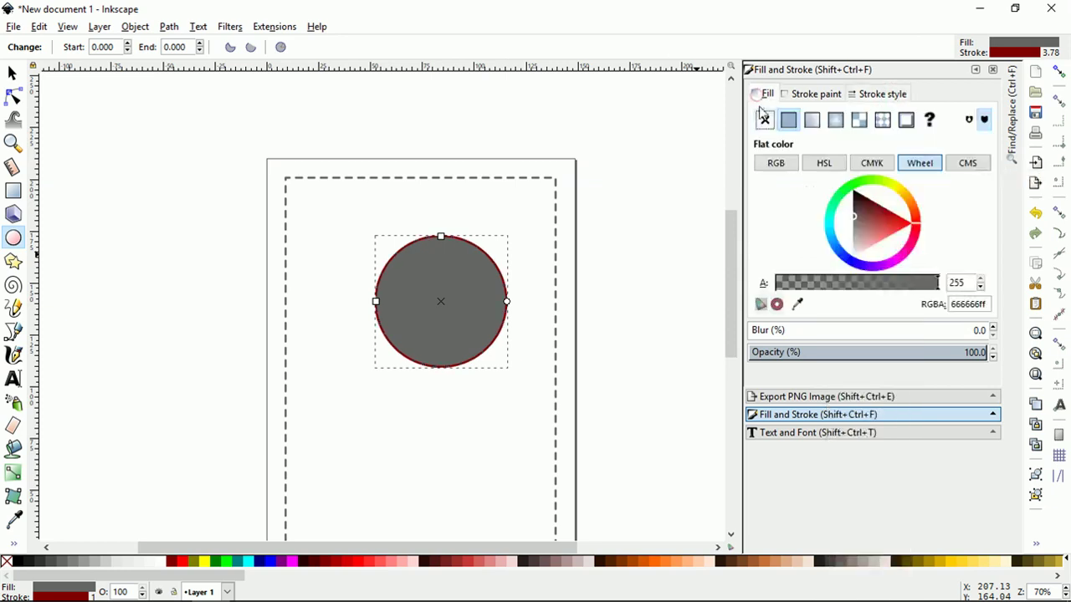
pyautogui.click(763, 120)
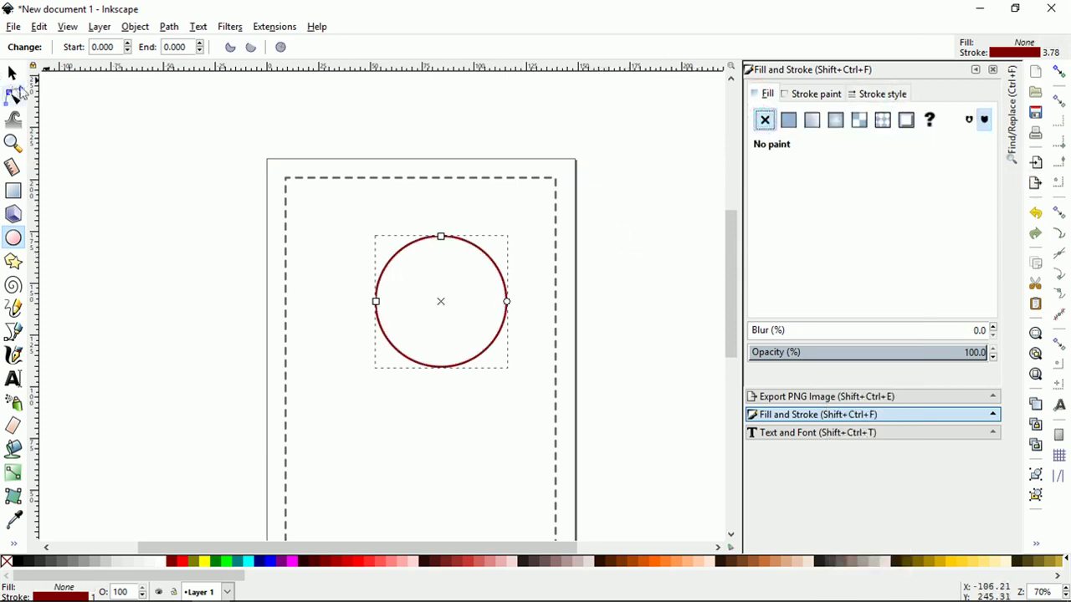
pyautogui.click(12, 72)
# - Snap the circle to the page's horizontal centre, then lower it to Y 123.586 mm
pyautogui.moveTo(472, 251); pyautogui.dragTo(454, 223)
pyautogui.click(1058, 72)
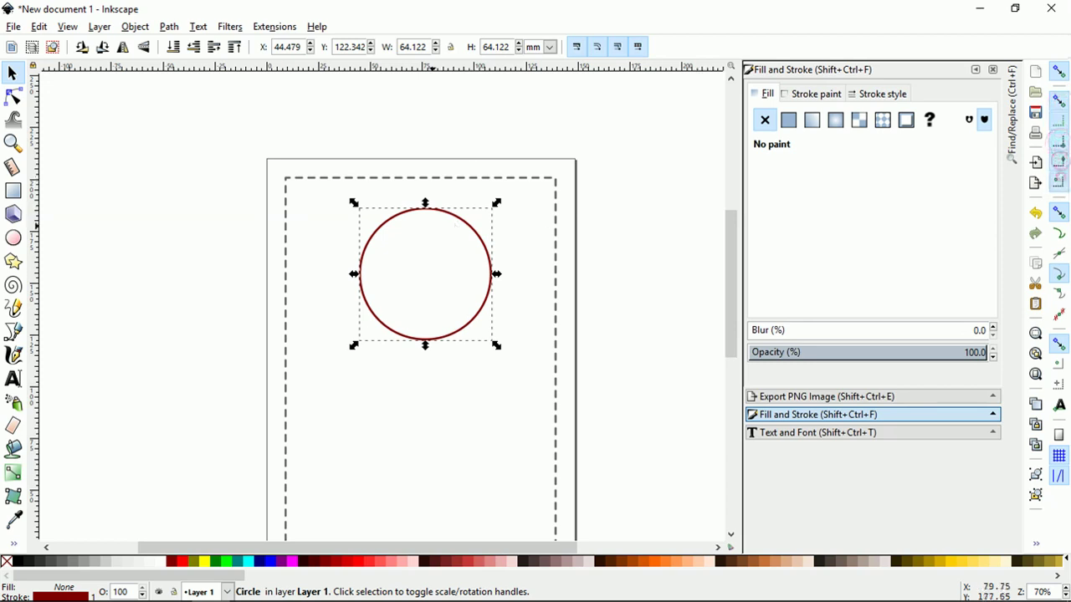
pyautogui.keyDown('ctrl'); pyautogui.scroll(-2, 430, 231); pyautogui.keyUp('ctrl')
pyautogui.moveTo(442, 223)
pyautogui.mouseDown()
pyautogui.moveTo(427, 282)
pyautogui.moveTo(431, 220)
pyautogui.mouseUp()
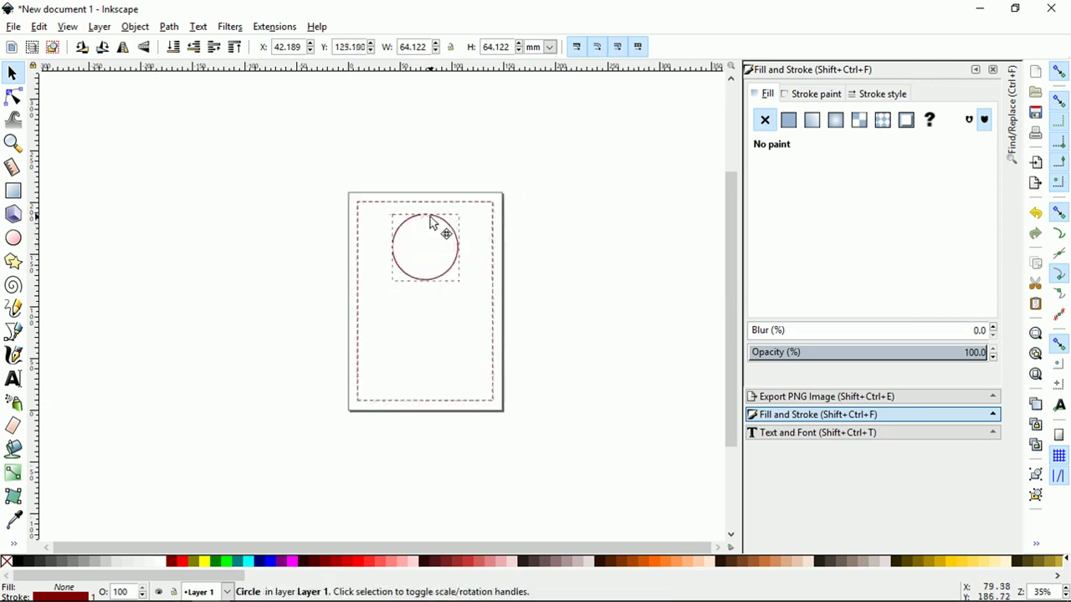
pyautogui.click(1058, 75)
pyautogui.scroll(2, 427, 213)
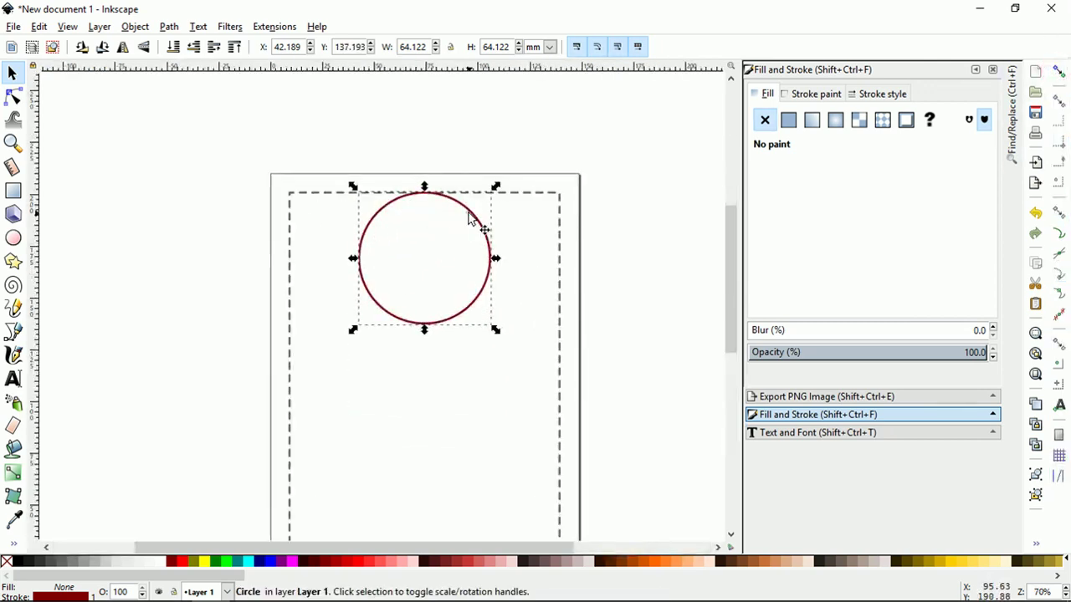
pyautogui.moveTo(469, 219); pyautogui.dragTo(472, 251)
pyautogui.click(645, 222)
pyautogui.scroll(-1, 526, 197)
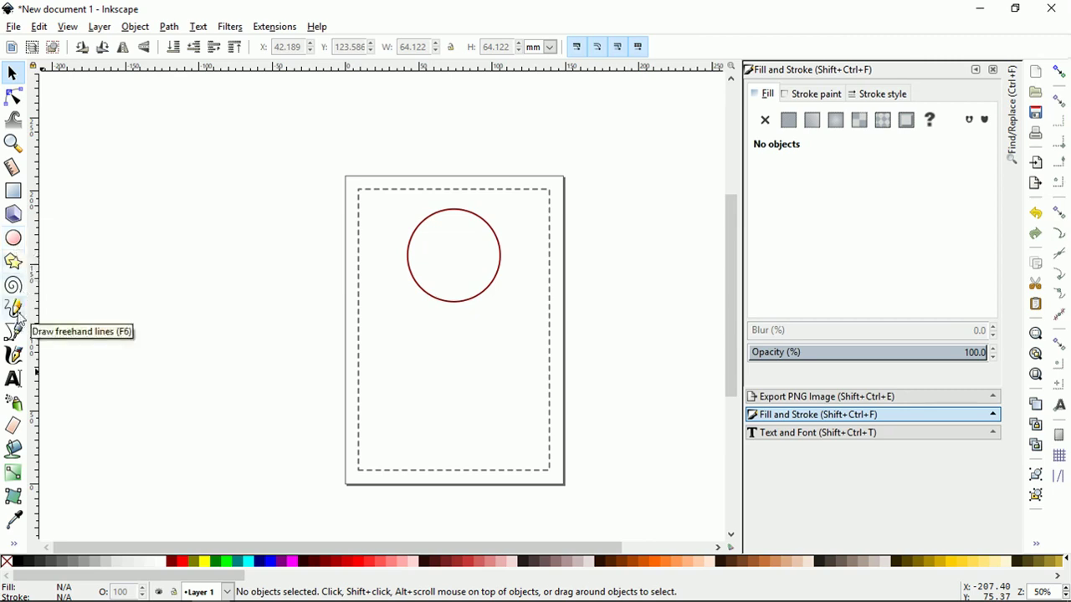
# - Draw an 87.179 × 17.253 mm rectangle below the circle as the banner base
pyautogui.click(14, 262)
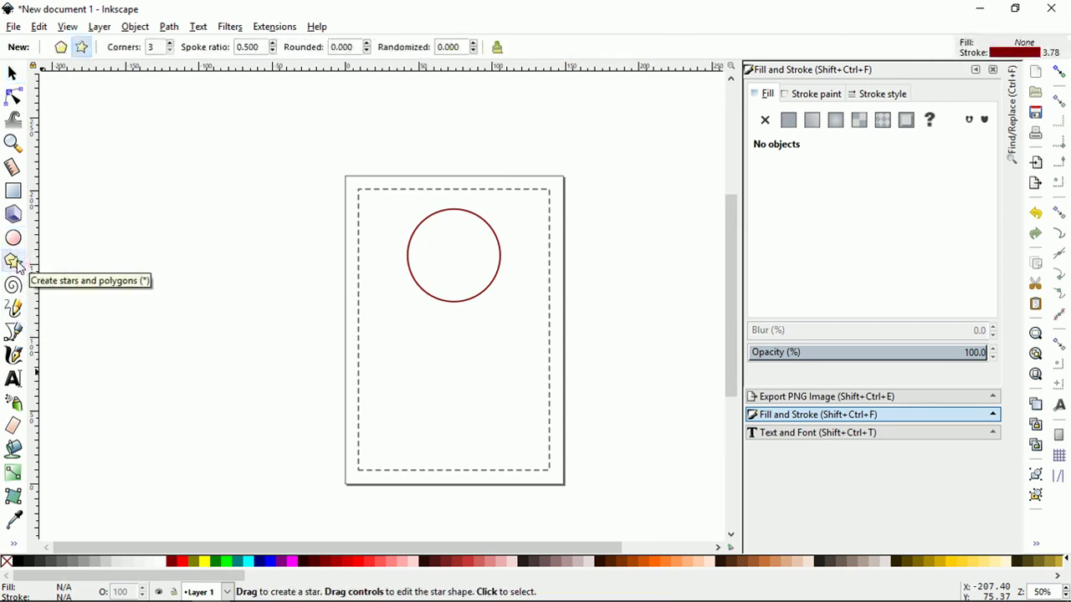
pyautogui.click(11, 193)
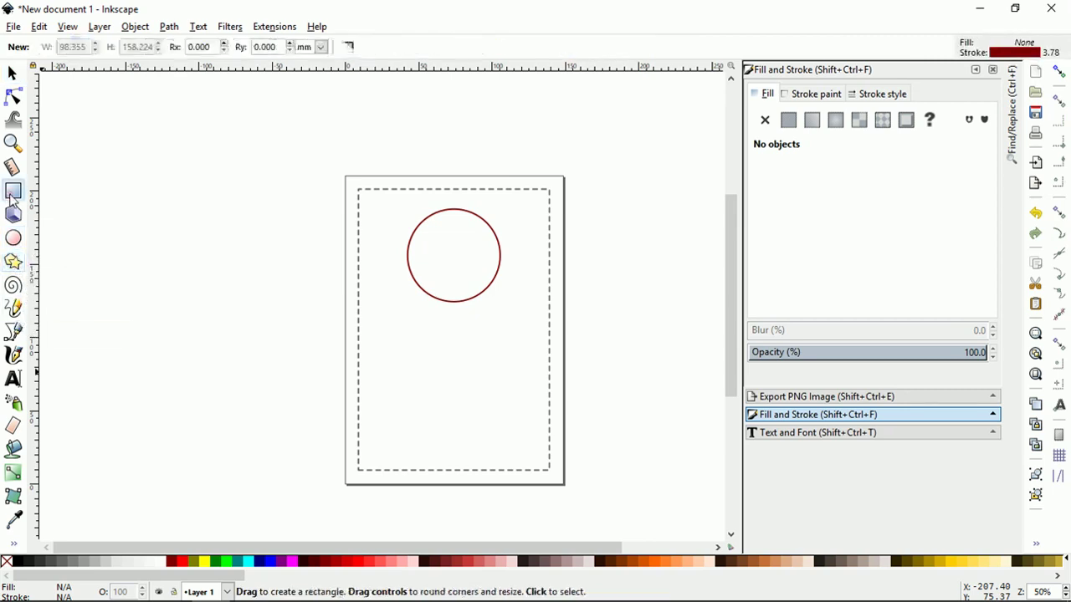
pyautogui.scroll(1, 544, 345)
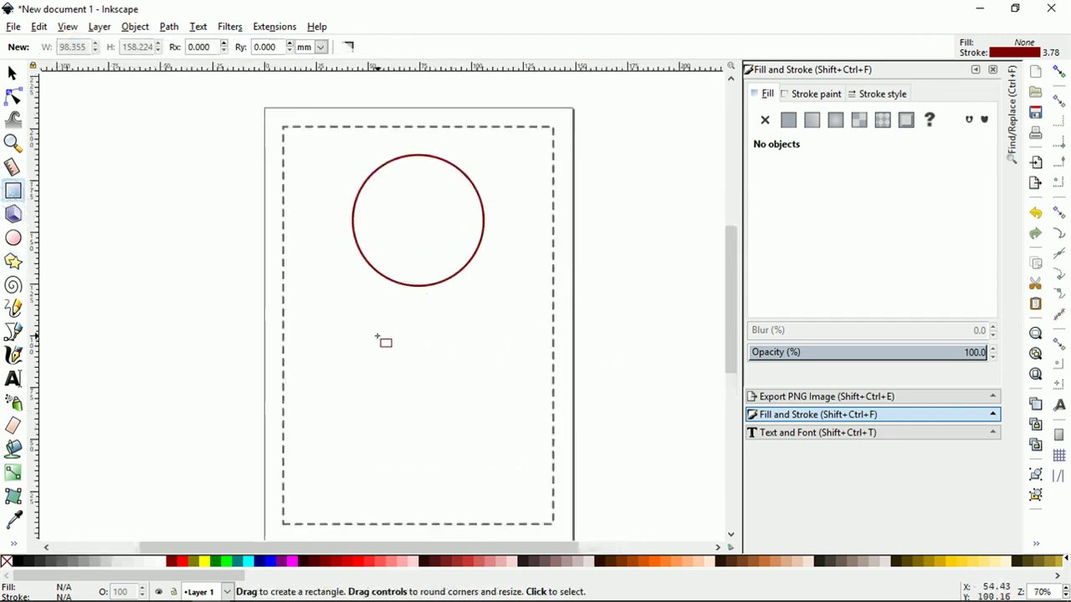
pyautogui.moveTo(348, 312)
pyautogui.mouseDown()
pyautogui.moveTo(393, 337)
pyautogui.moveTo(506, 349)
pyautogui.mouseUp()
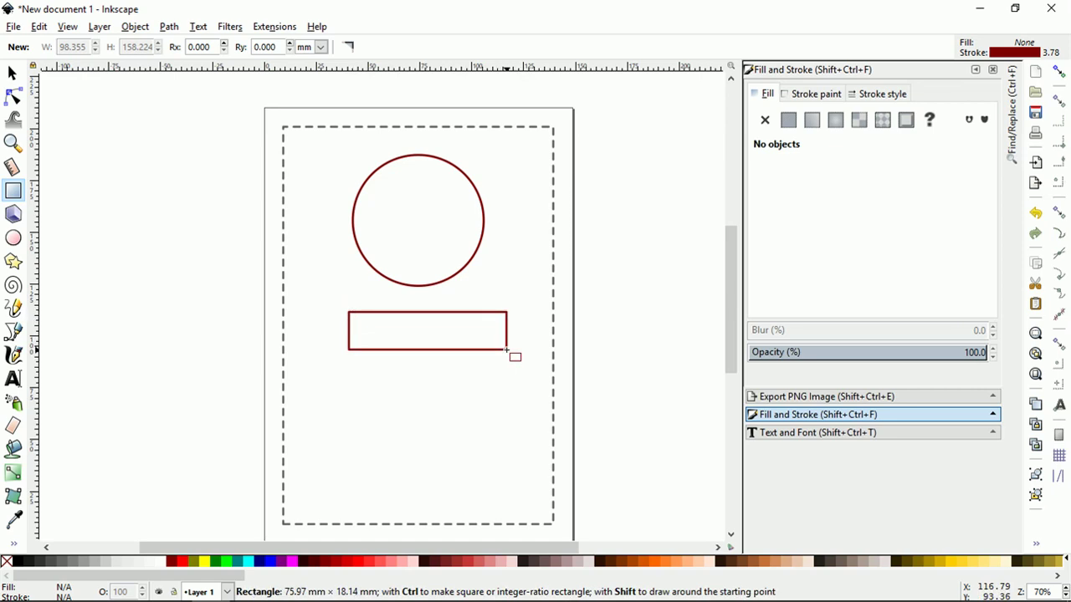
pyautogui.moveTo(506, 350); pyautogui.dragTo(518, 349)
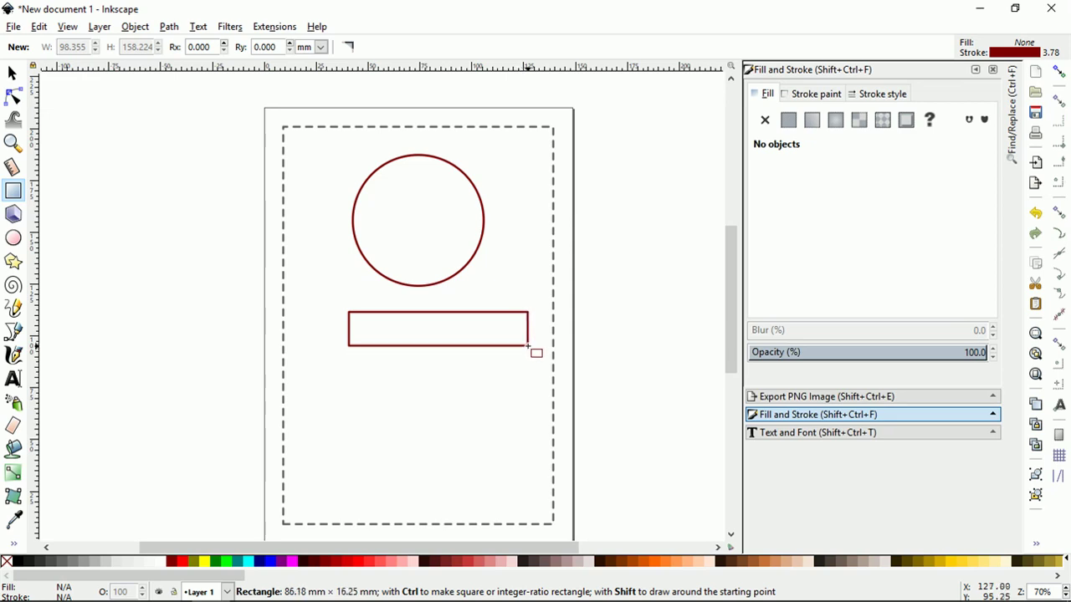
pyautogui.moveTo(525, 349); pyautogui.dragTo(527, 345)
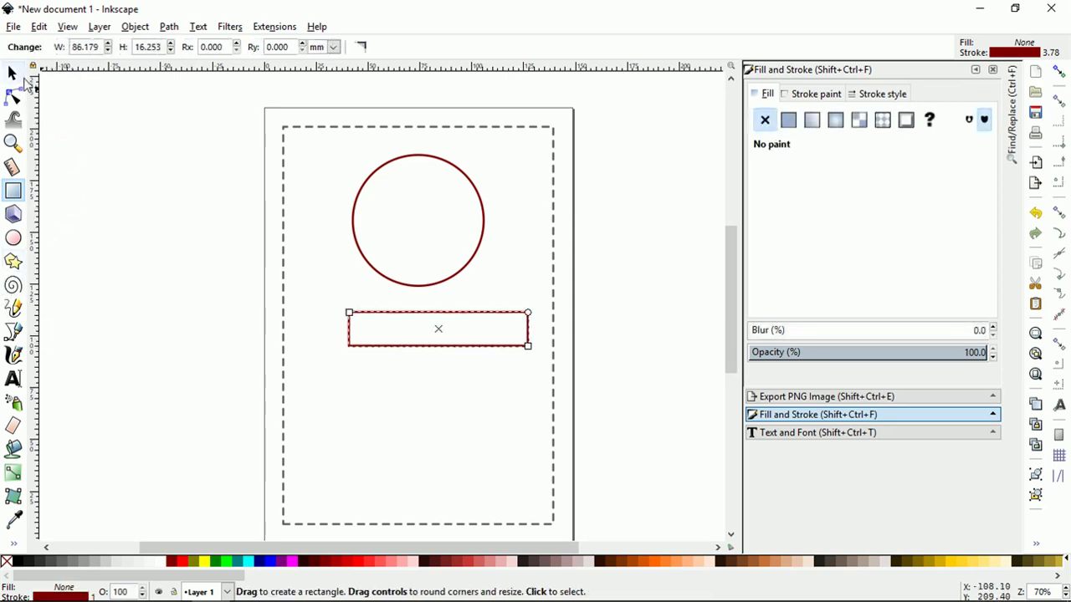
pyautogui.click(12, 75)
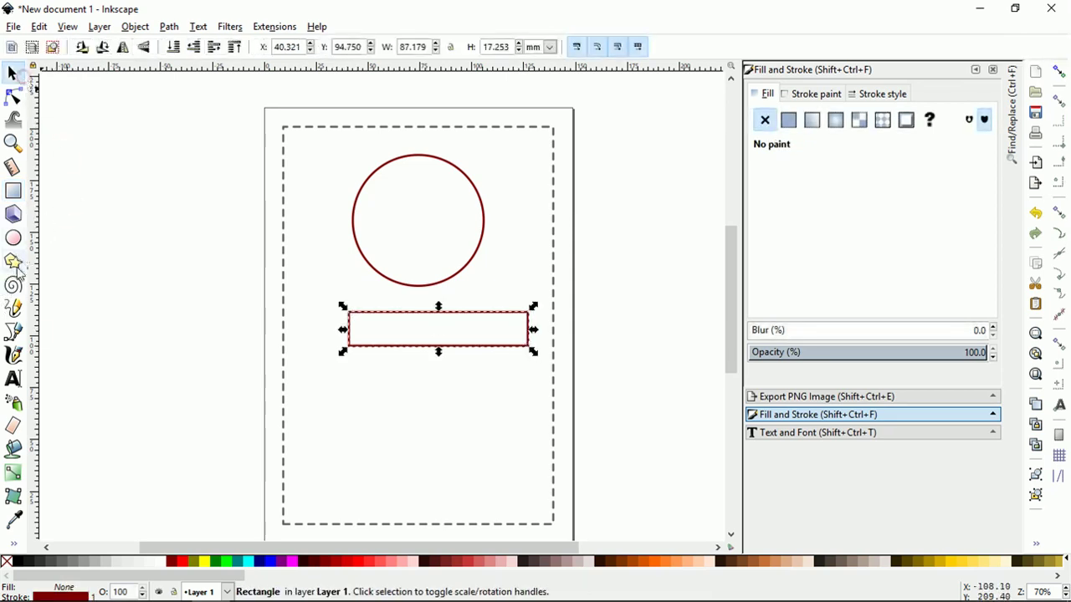
# - Draw a six-node notched ribbon-end path at the banner's left end
pyautogui.click(15, 333)
pyautogui.keyDown('ctrl'); pyautogui.scroll(3, 383, 356); pyautogui.keyUp('ctrl')
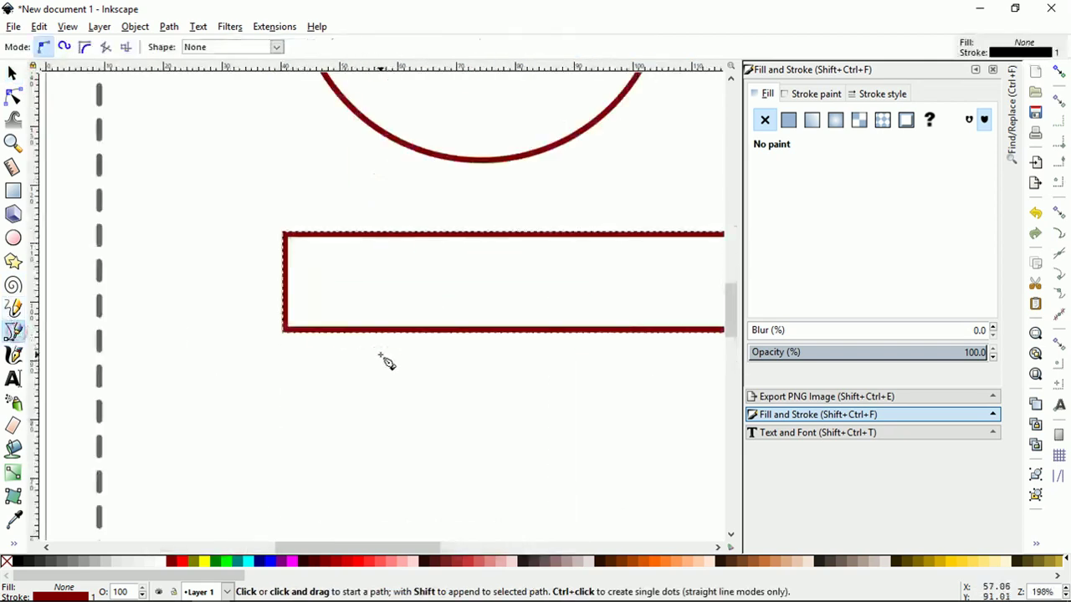
pyautogui.click(284, 286)
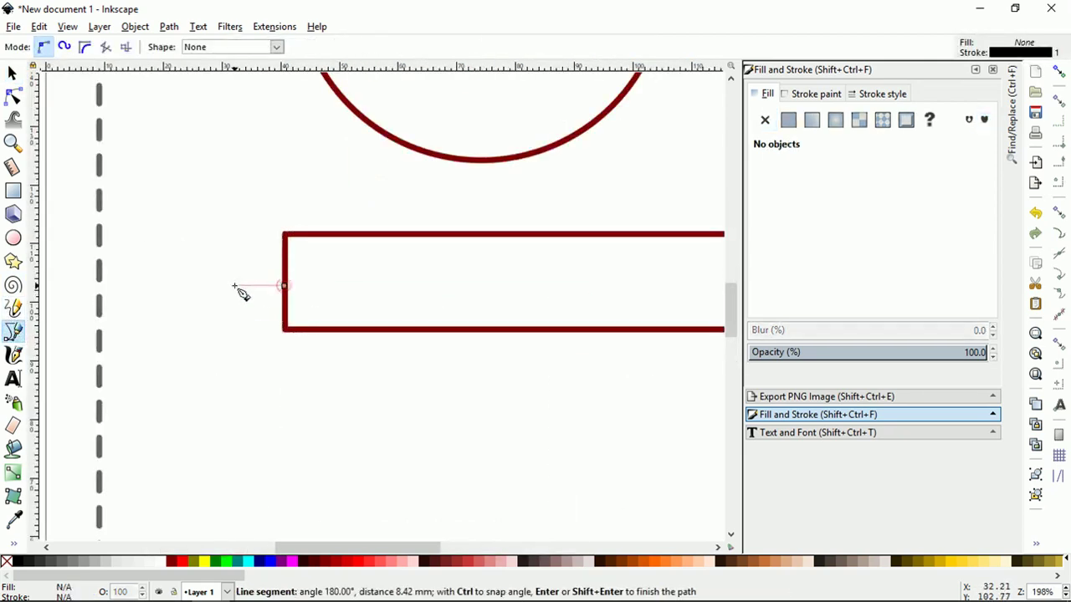
pyautogui.click(192, 286)
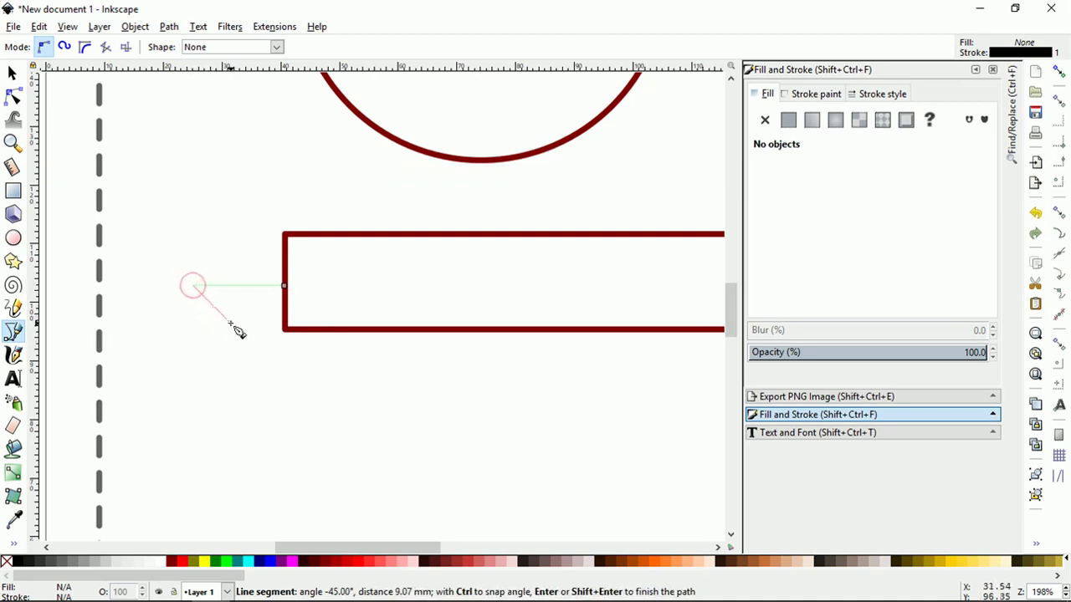
pyautogui.click(192, 395)
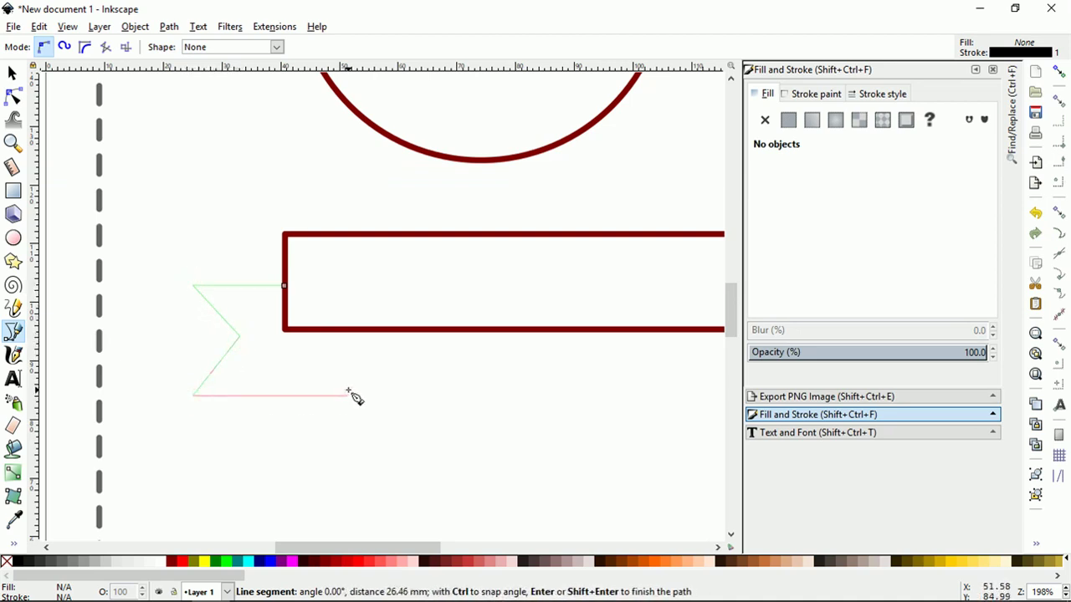
pyautogui.click(340, 394)
pyautogui.click(341, 315)
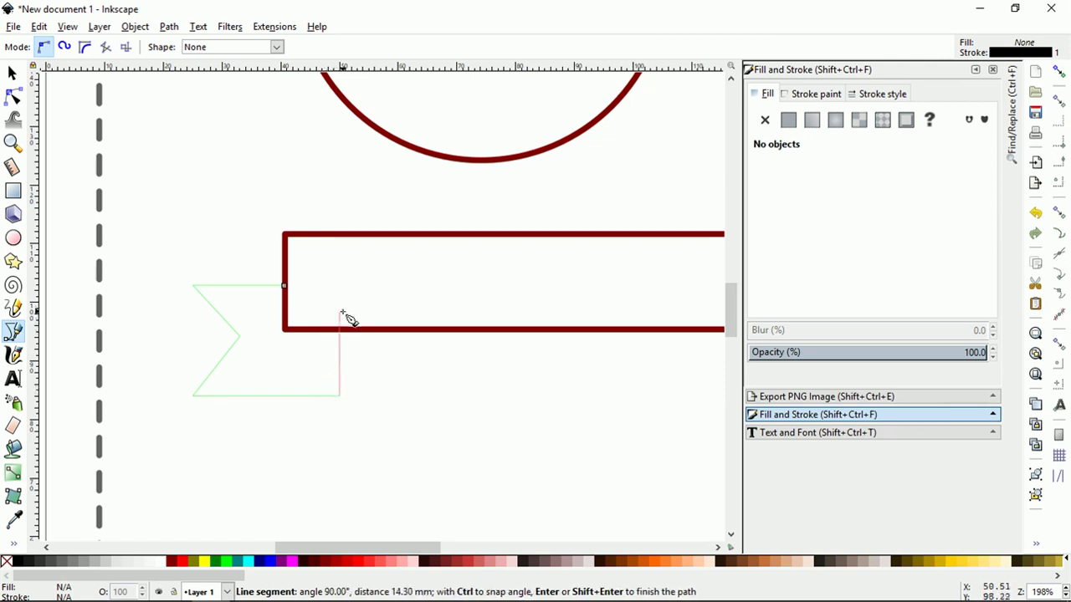
pyautogui.click(284, 286)
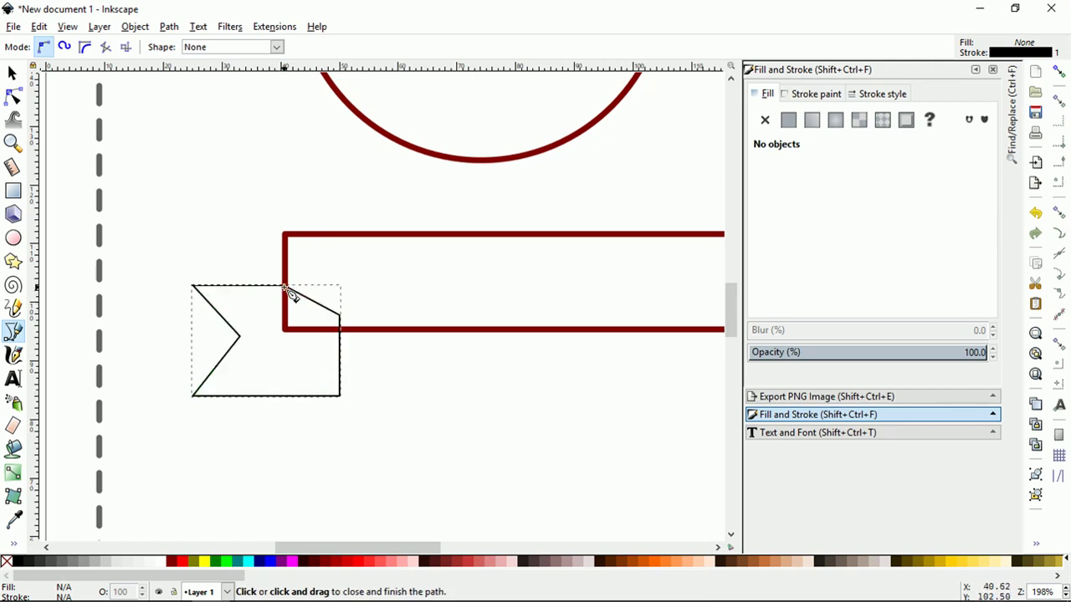
pyautogui.click(13, 73)
# - Give the ribbon end a 1 mm outline with bevel joins and round caps
pyautogui.keyDown('ctrl'); pyautogui.scroll(-1, 265, 313); pyautogui.keyUp('ctrl')
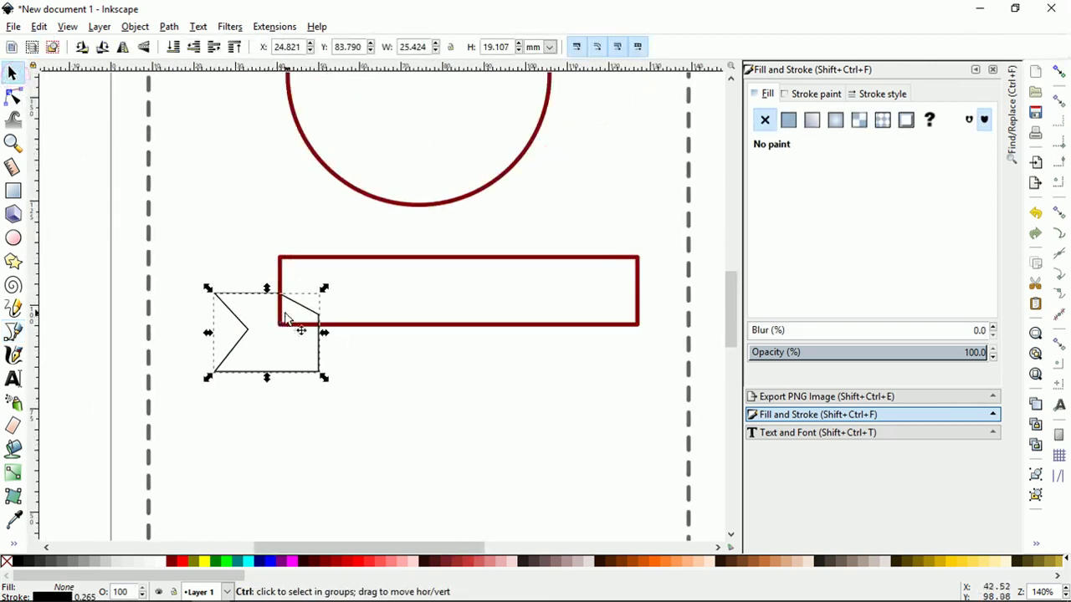
pyautogui.click(465, 259)
pyautogui.click(880, 94)
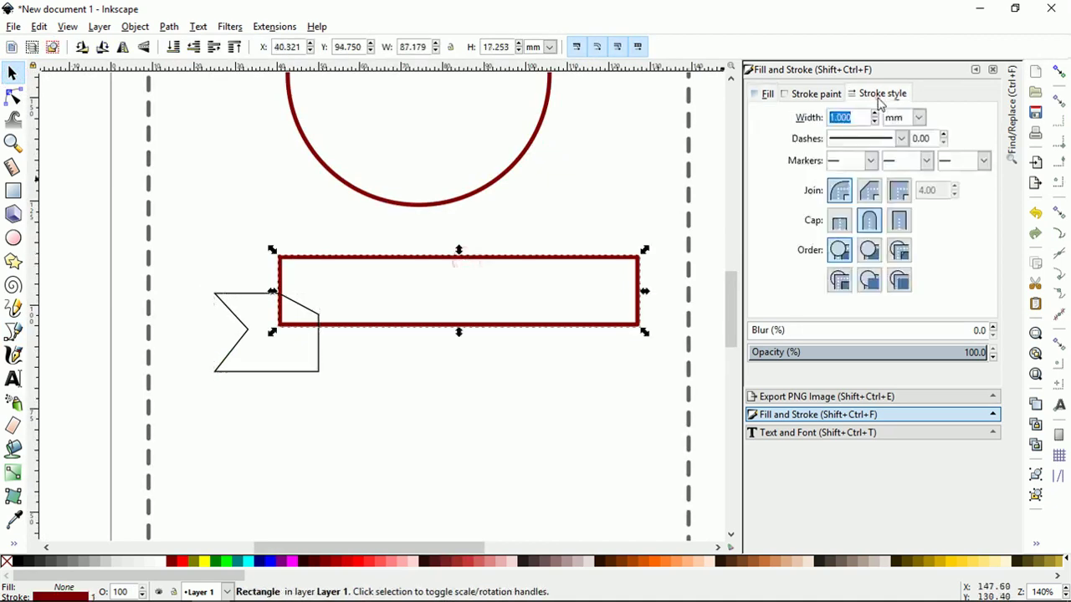
pyautogui.click(214, 294)
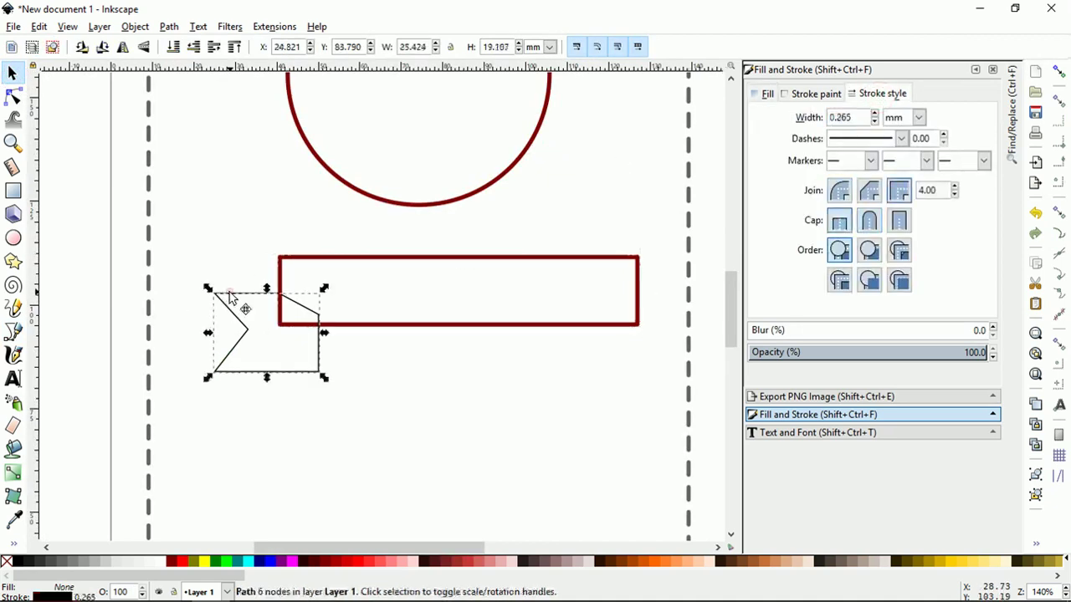
pyautogui.write('1')
pyautogui.press('Return')
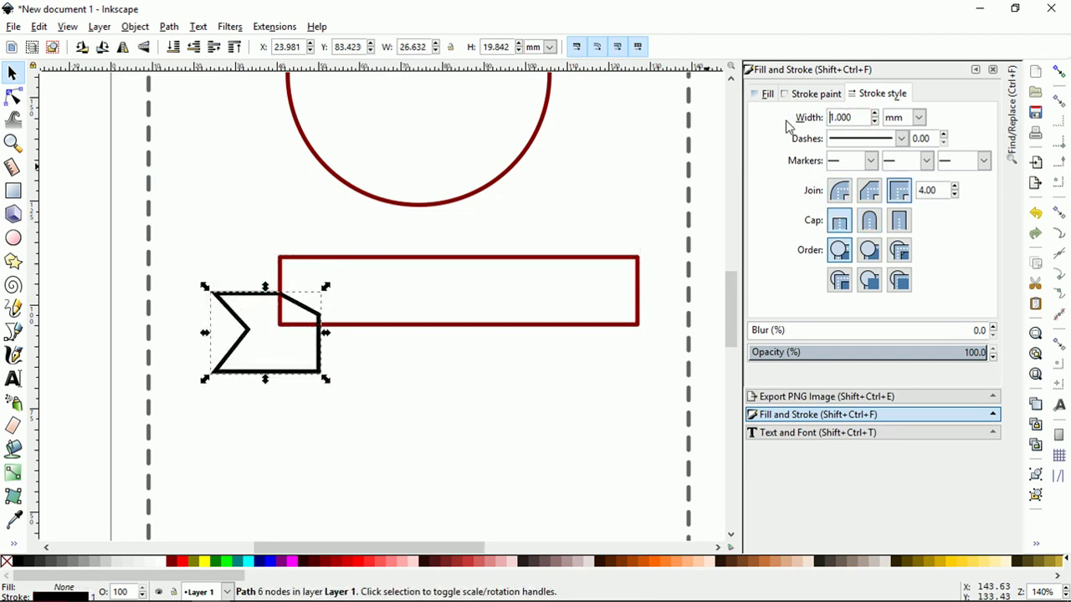
pyautogui.click(839, 191)
pyautogui.click(869, 219)
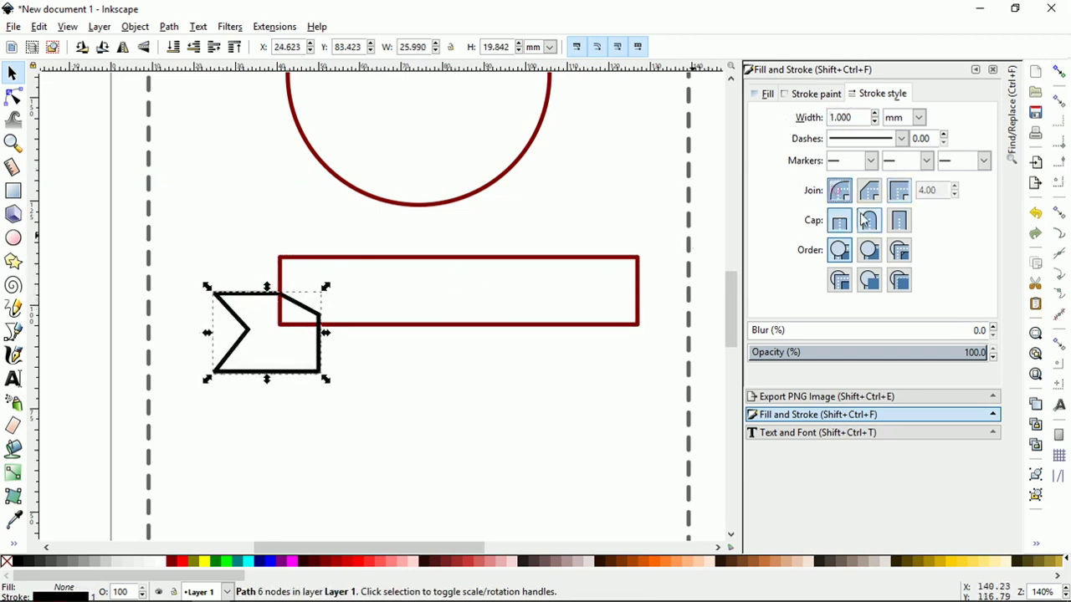
pyautogui.keyDown('ctrl'); pyautogui.scroll(2, 205, 320); pyautogui.keyUp('ctrl')
pyautogui.keyDown('ctrl'); pyautogui.scroll(2, 221, 288); pyautogui.keyUp('ctrl')
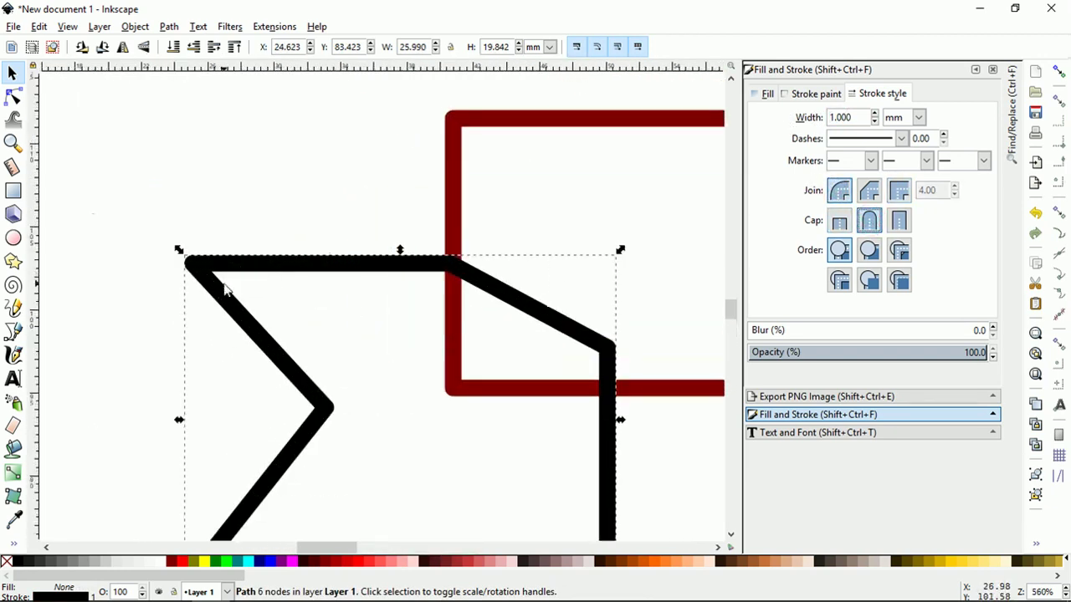
pyautogui.keyDown('ctrl'); pyautogui.scroll(-4, 224, 287); pyautogui.keyUp('ctrl')
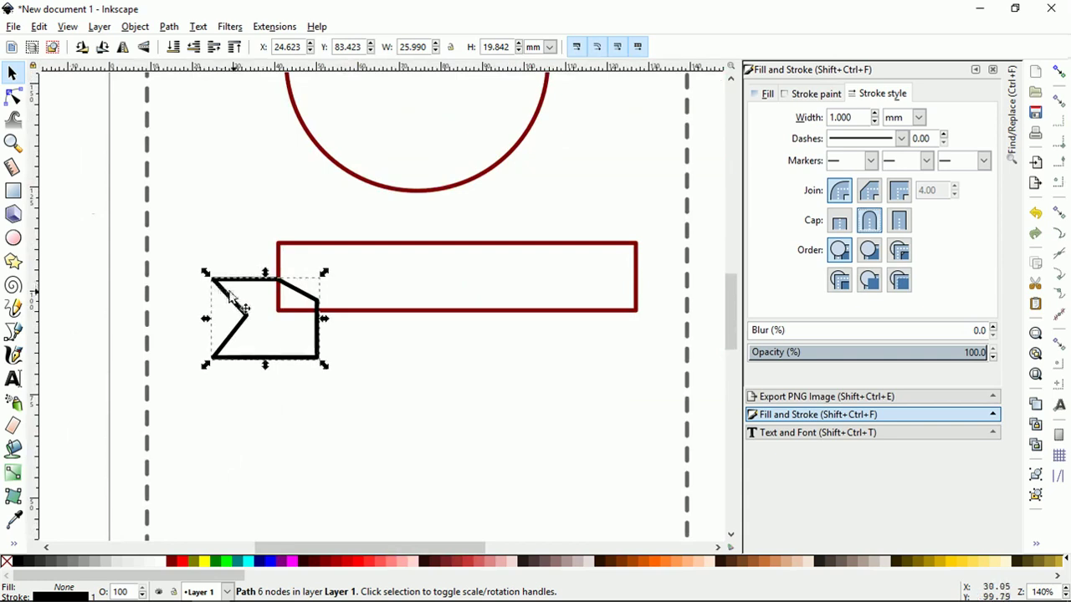
# - Mirror a copy of the ribbon end and snap it against the rectangle's right end
pyautogui.press('h')
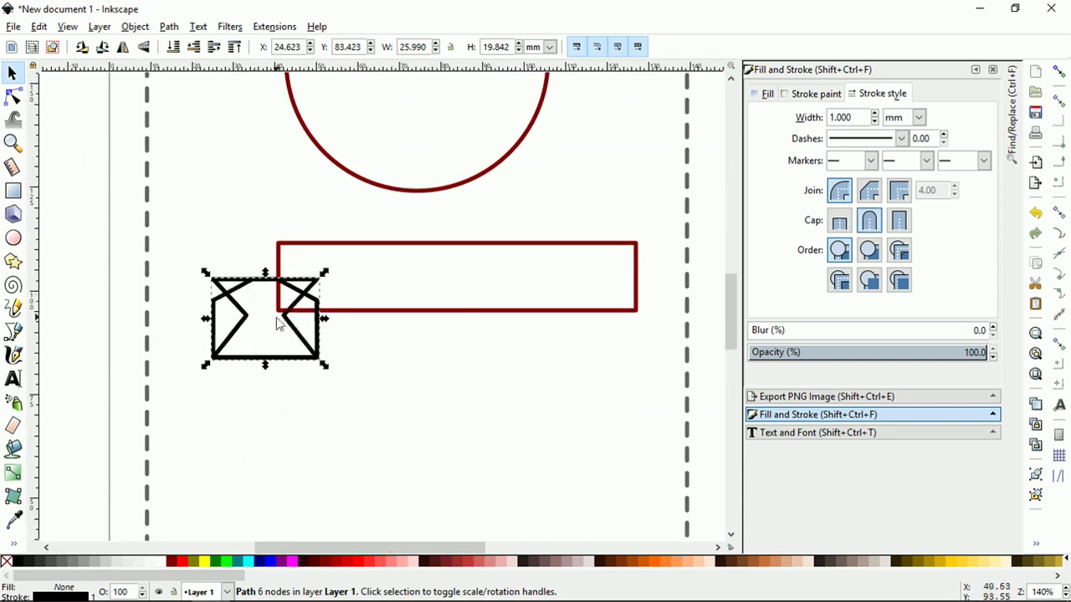
pyautogui.moveTo(290, 330); pyautogui.dragTo(669, 335)
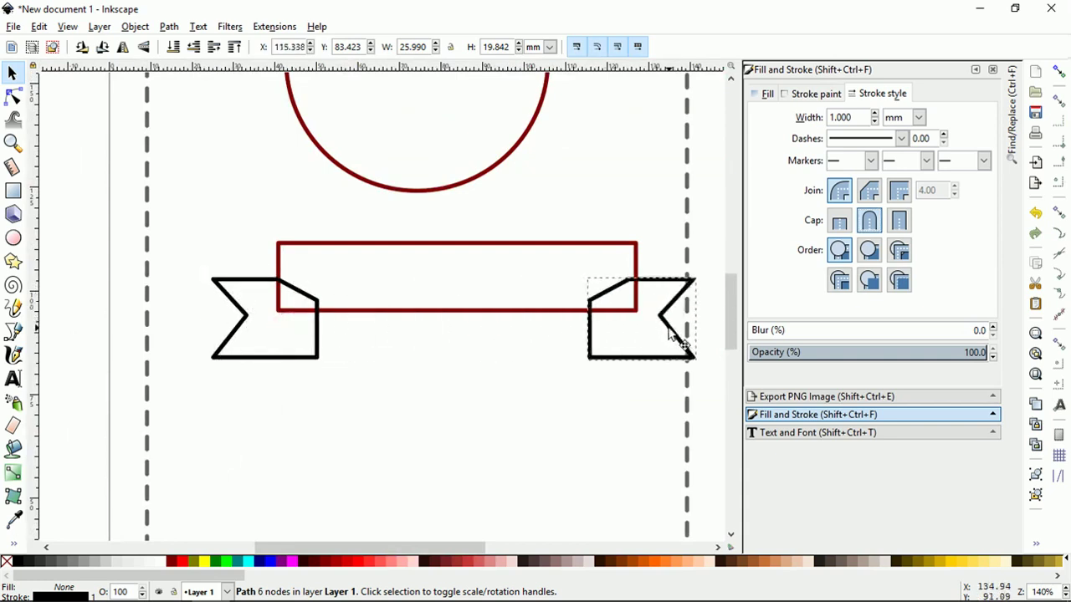
pyautogui.scroll(3, 670, 335)
pyautogui.scroll(2, 442, 276)
pyautogui.moveTo(456, 305)
pyautogui.mouseDown()
pyautogui.moveTo(520, 301)
pyautogui.moveTo(536, 311)
pyautogui.mouseUp()
pyautogui.scroll(-5, 552, 326)
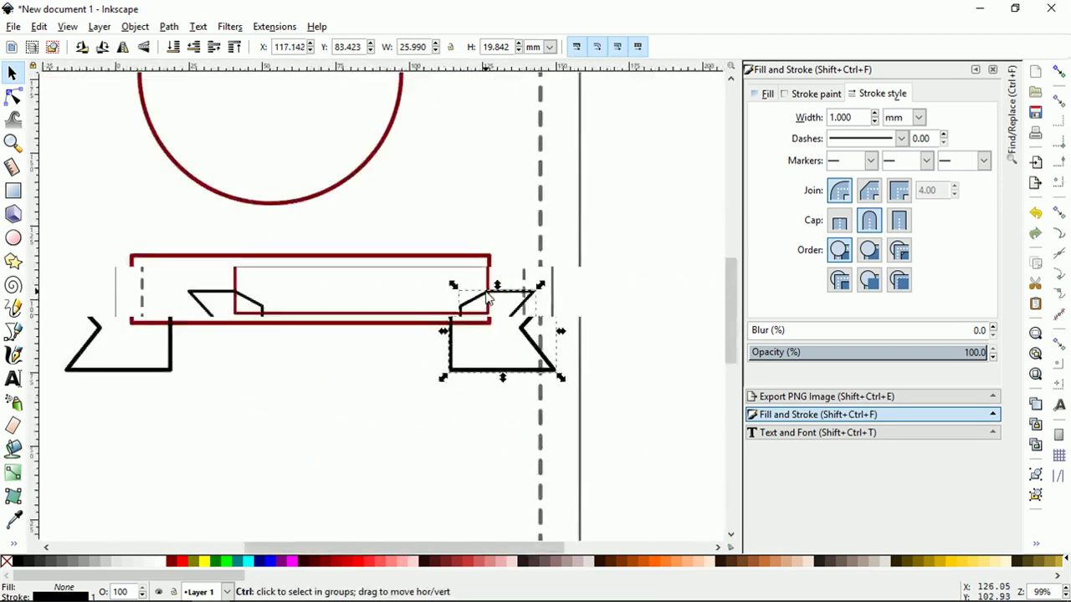
pyautogui.scroll(-2, 594, 338)
# - Shift the whole ribbon left to centre it and nudge both tails to Y 86.068
pyautogui.moveTo(594, 338); pyautogui.dragTo(247, 266)
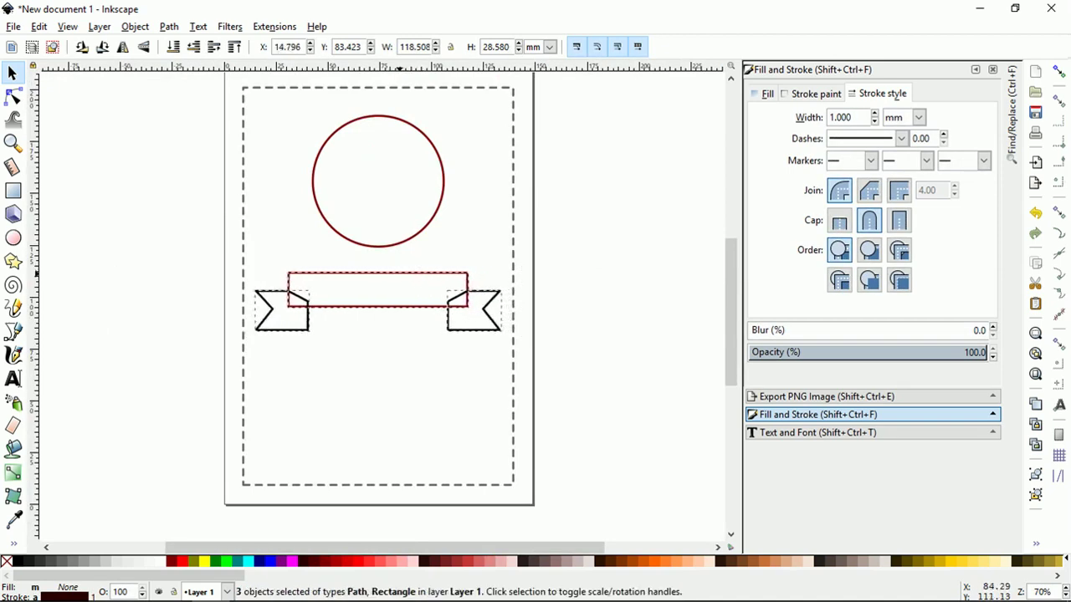
pyautogui.moveTo(423, 279); pyautogui.dragTo(400, 279)
pyautogui.click(548, 308)
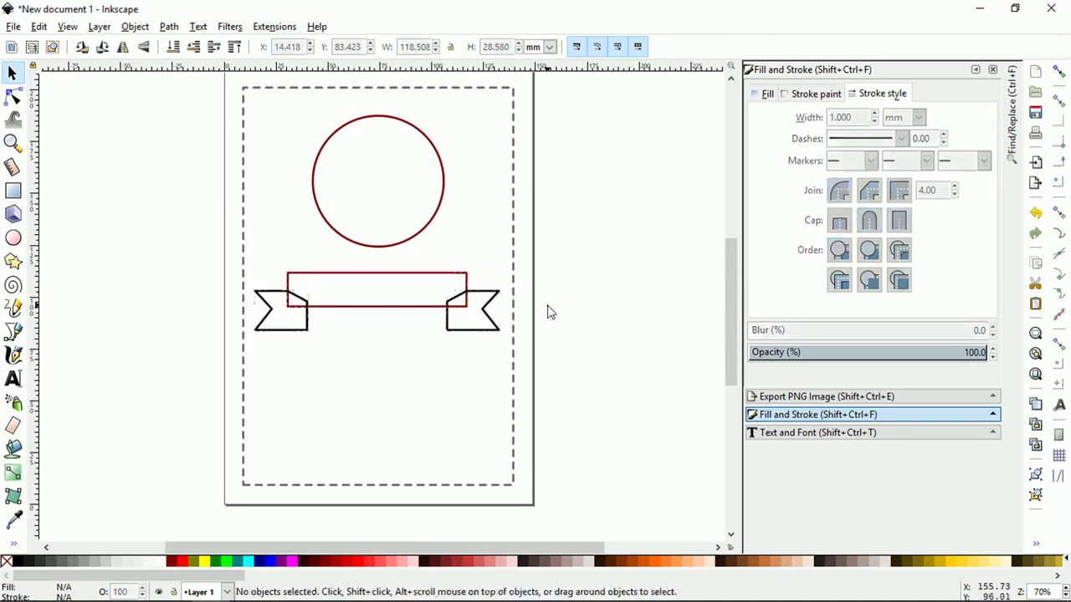
pyautogui.click(488, 301)
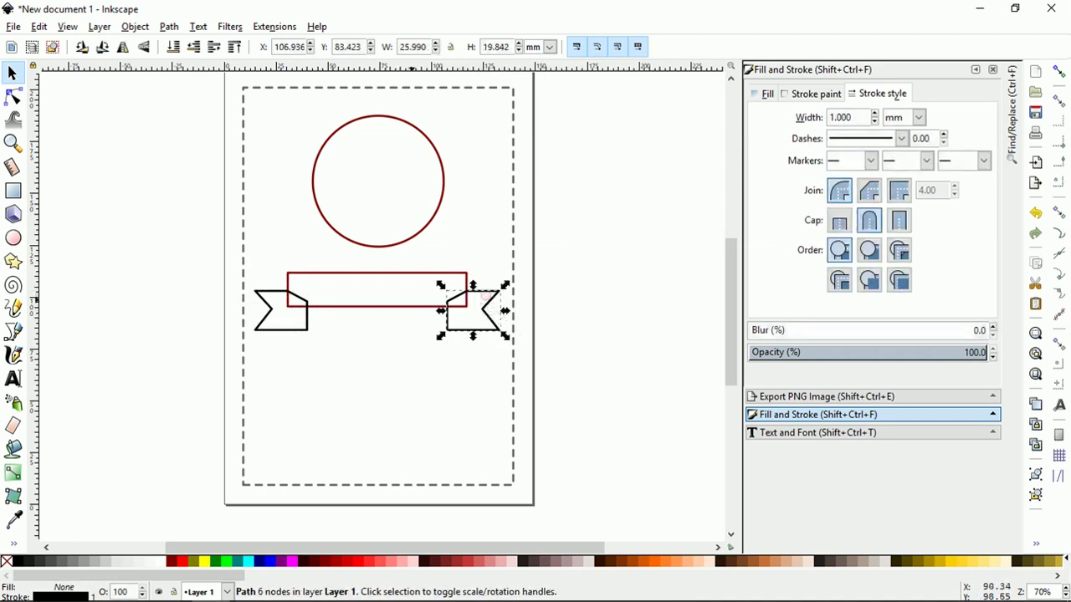
pyautogui.keyDown('shift'); pyautogui.click(281, 299); pyautogui.keyUp('shift')
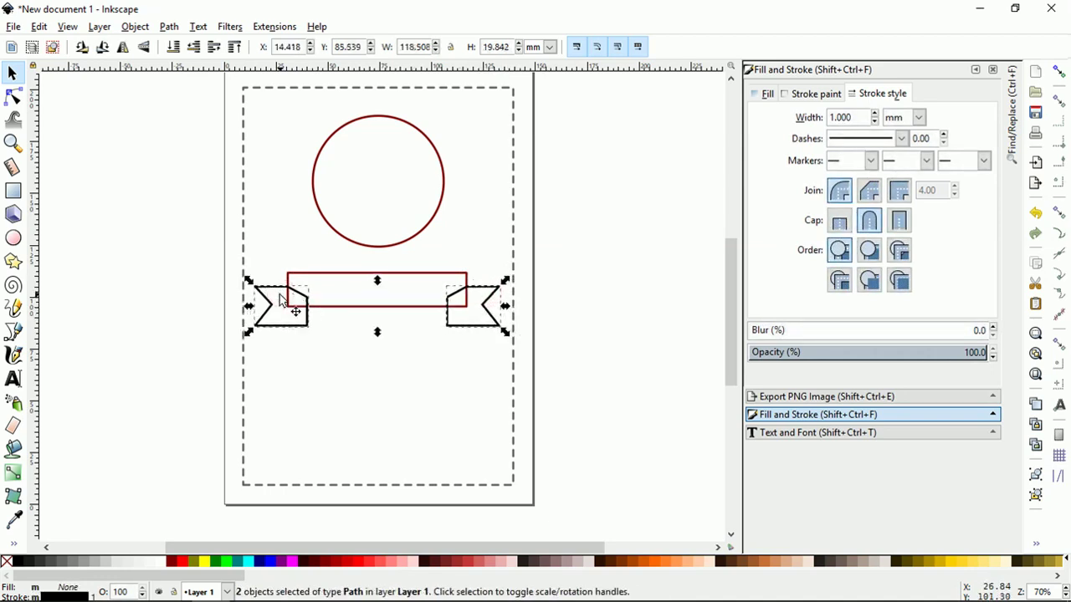
pyautogui.press('Up')
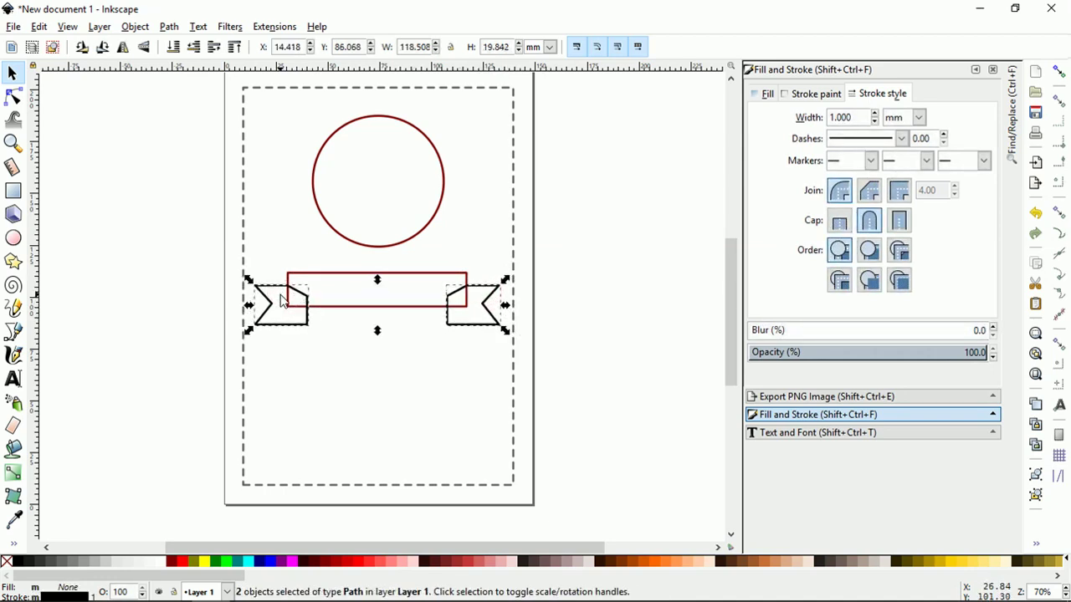
pyautogui.click(633, 307)
pyautogui.scroll(3, 340, 302)
pyautogui.scroll(-2, 340, 301)
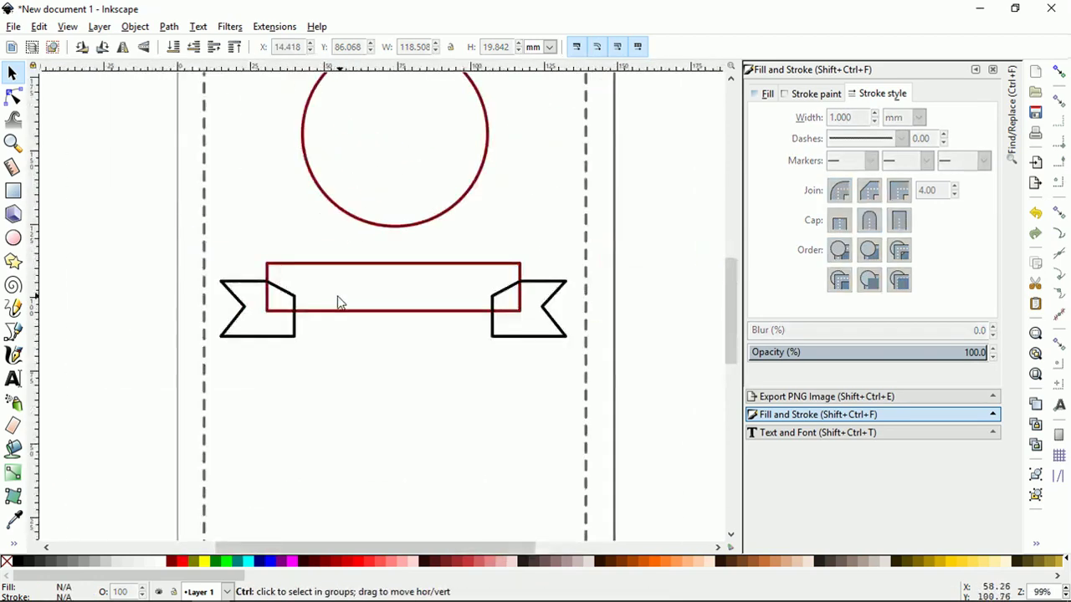
pyautogui.click(458, 268)
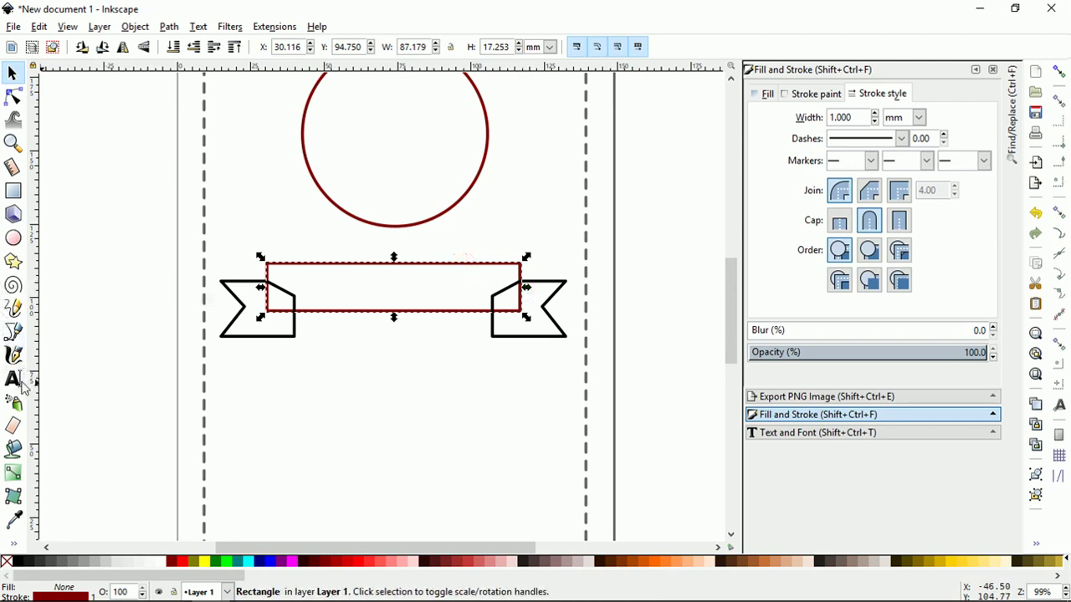
# - Add the 30 pt title '- TASYKURAN & AQIQAH -' just below the ribbon banner
pyautogui.click(19, 381)
pyautogui.click(307, 385)
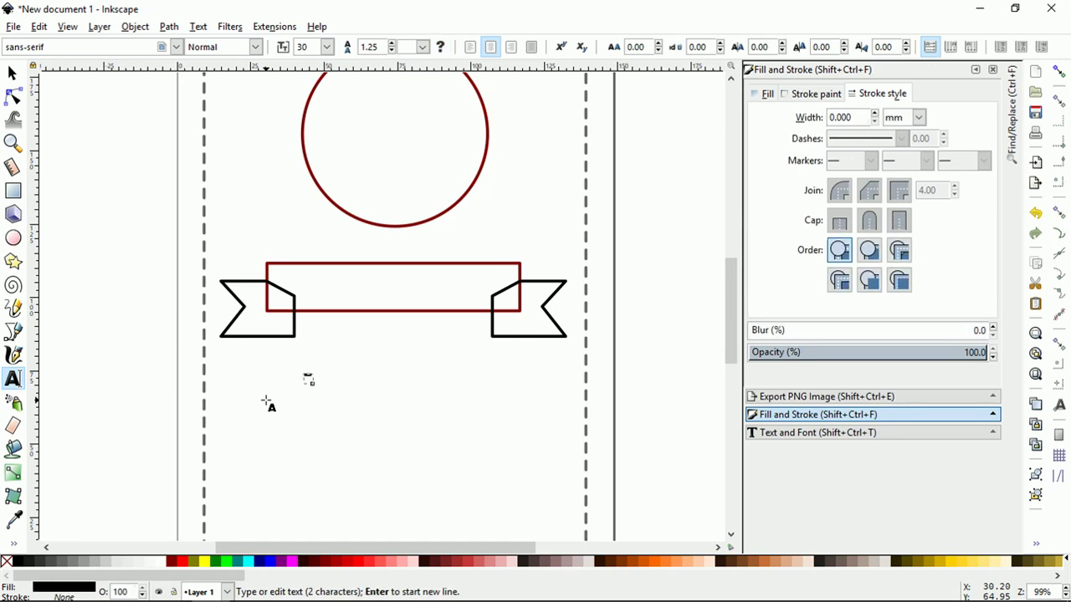
pyautogui.write('TAS')
pyautogui.write('YKURAN')
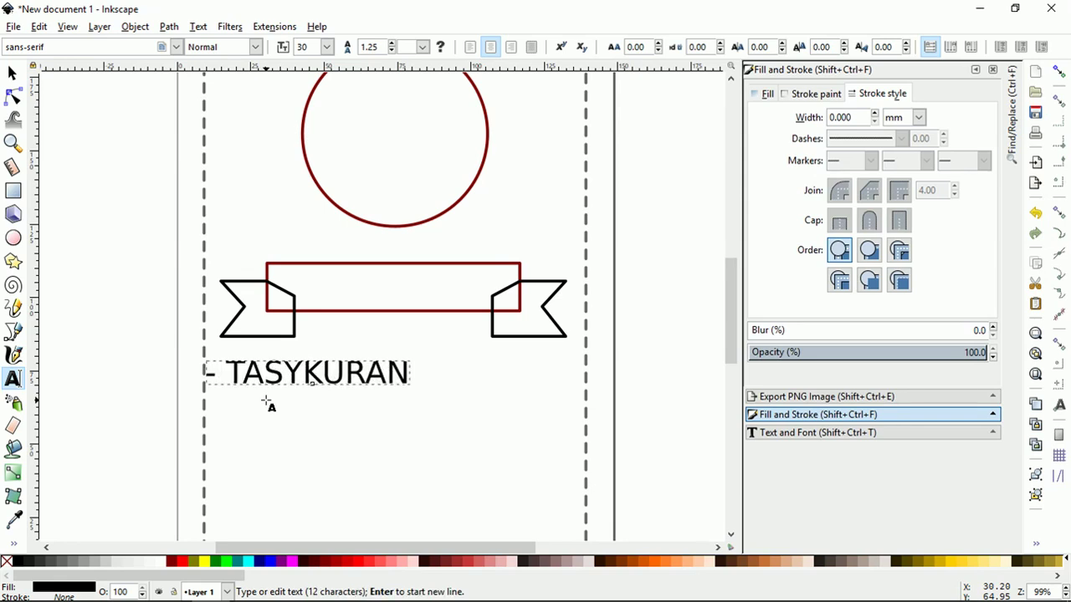
pyautogui.write('& A')
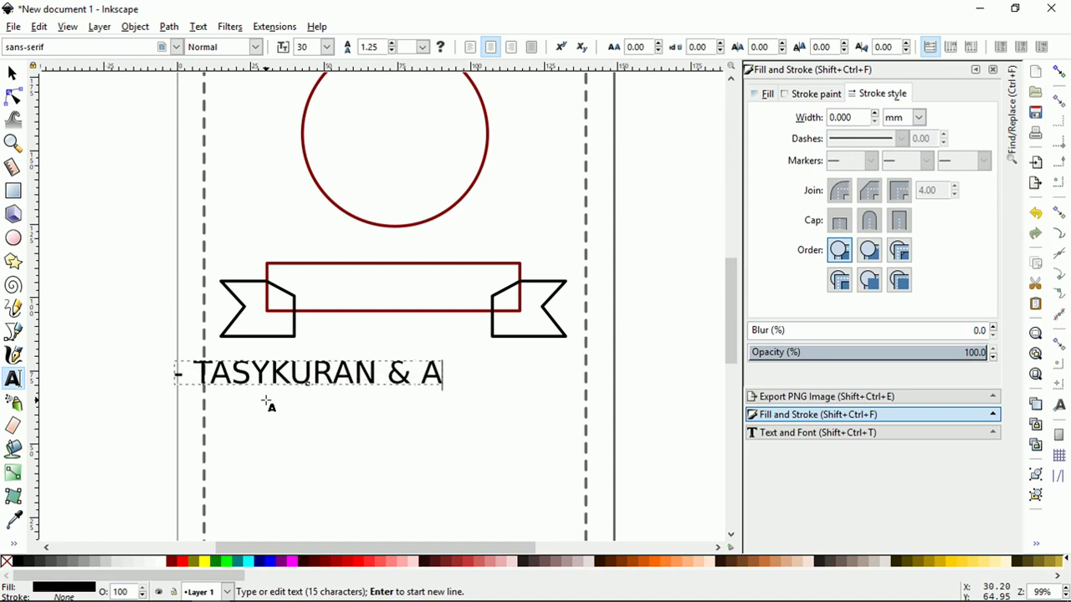
pyautogui.write('QIQAH')
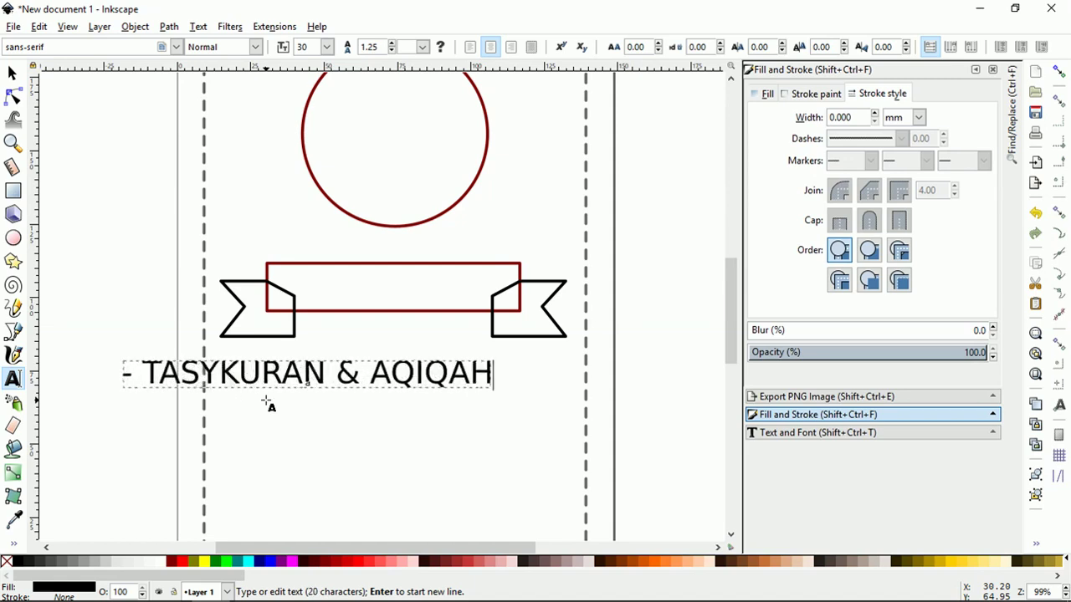
pyautogui.write(' -')
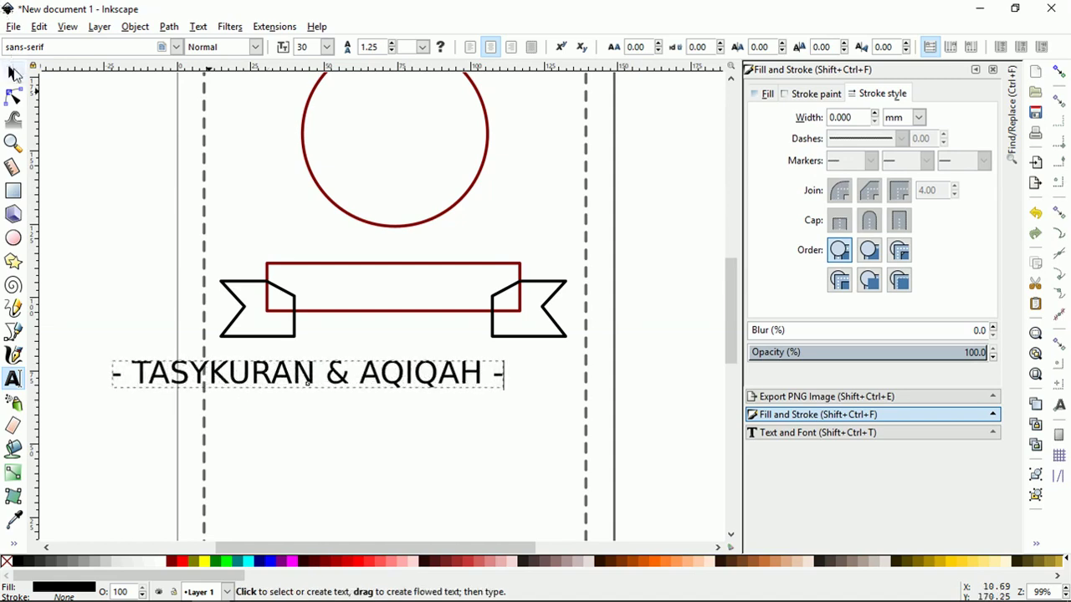
pyautogui.click(14, 73)
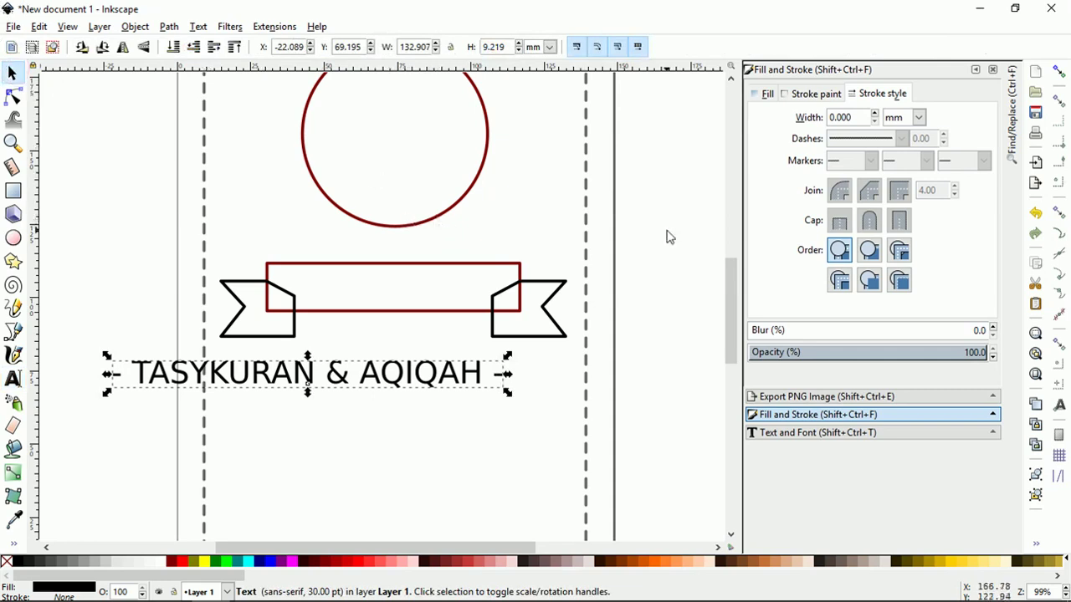
# - Browse the font families and apply DK Grumpy Tiger at 30 pt to the title
pyautogui.click(833, 433)
pyautogui.click(798, 132)
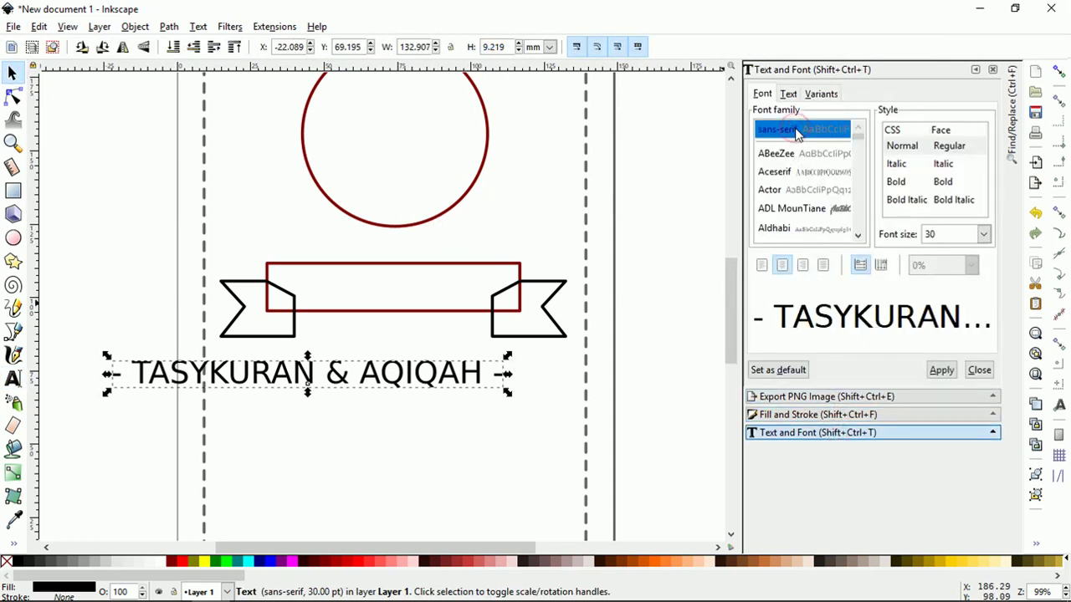
pyautogui.press('Down')
pyautogui.press('Down')
pyautogui.press('Down')
pyautogui.press('Down')
pyautogui.press('Down')
pyautogui.press('Down')
pyautogui.press('Down')
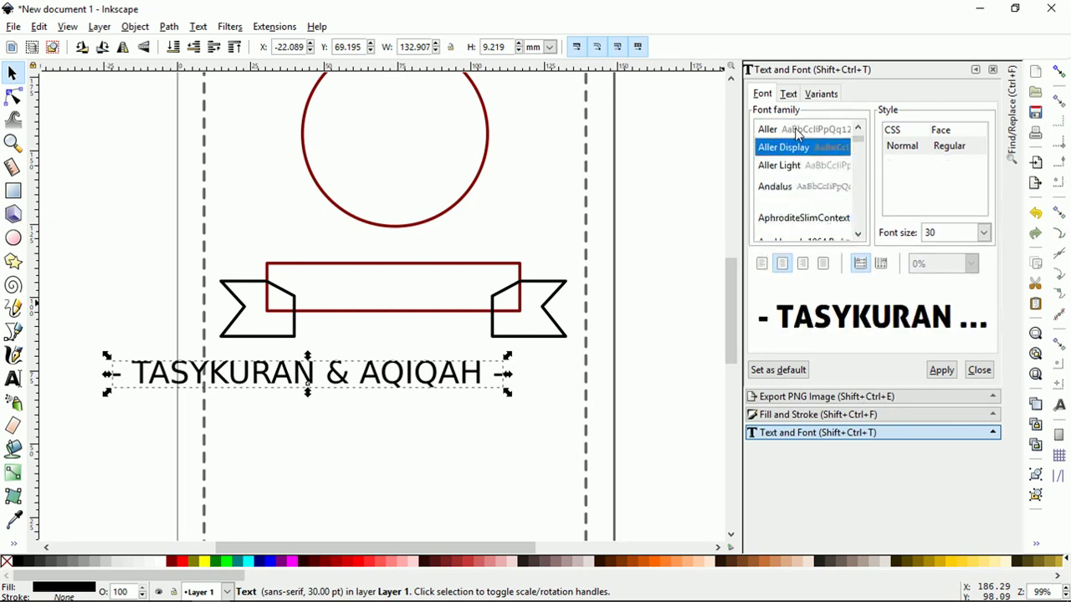
pyautogui.press('Down')
pyautogui.press('Down')
pyautogui.press('Down')
pyautogui.press('Down')
pyautogui.press('Down')
pyautogui.press('Down')
pyautogui.press('Down')
pyautogui.press('Down')
pyautogui.press('Down')
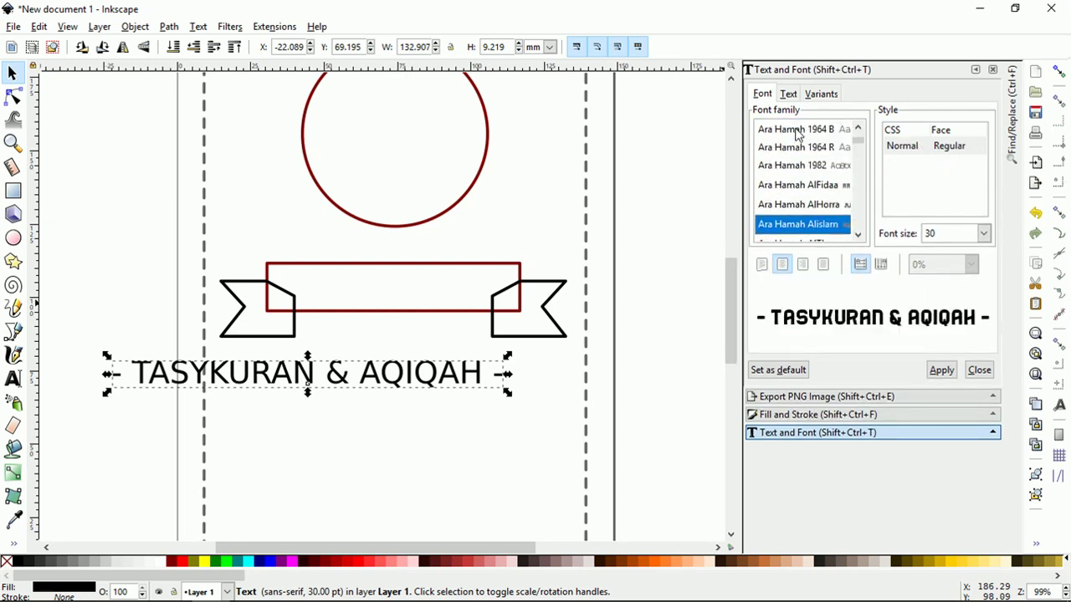
pyautogui.press('Down')
pyautogui.press('Down')
pyautogui.press('Down')
pyautogui.press('Down')
pyautogui.press('Down')
pyautogui.press('Down')
pyautogui.press('Down')
pyautogui.press('Down')
pyautogui.press('Down')
pyautogui.press('Down')
pyautogui.press('Down')
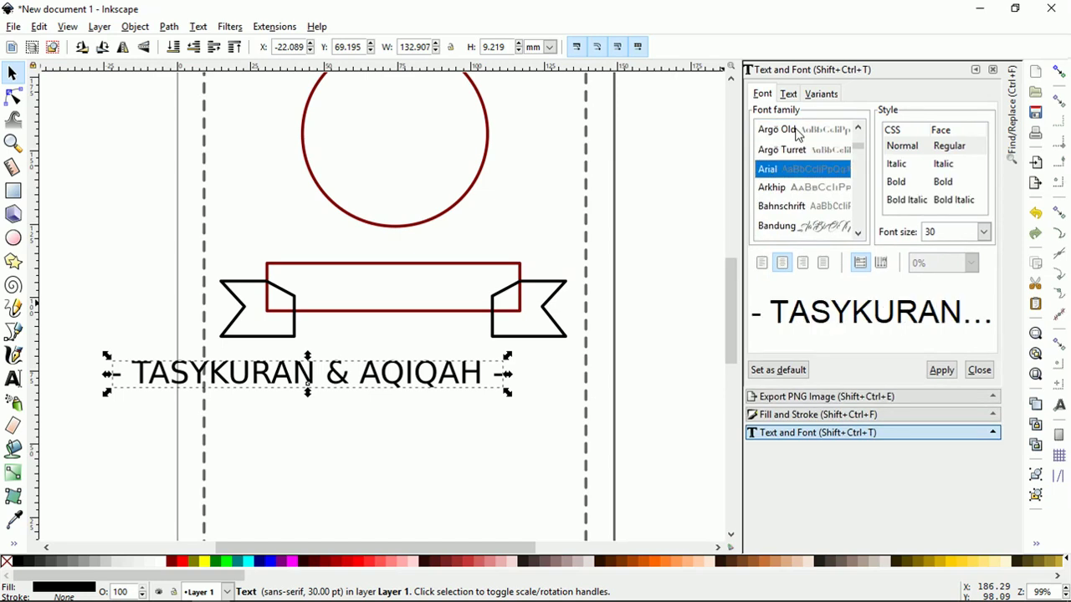
pyautogui.press('Down')
pyautogui.press('Down')
pyautogui.press('Down')
pyautogui.press('Down')
pyautogui.press('Down')
pyautogui.press('Down')
pyautogui.press('Down')
pyautogui.press('Down')
pyautogui.press('Down')
pyautogui.press('Down')
pyautogui.press('Down')
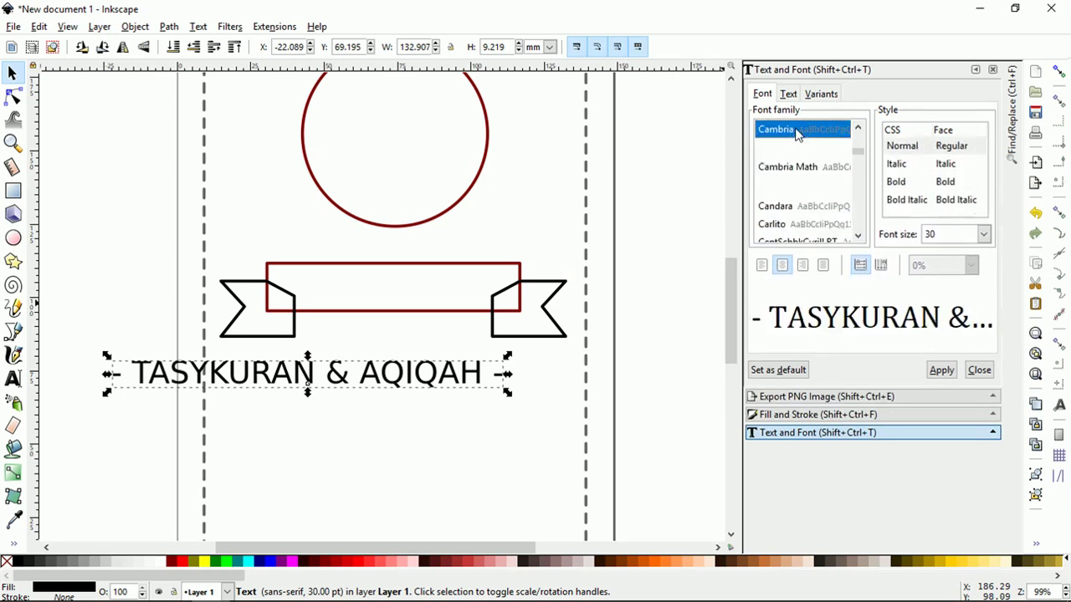
pyautogui.press('Down')
pyautogui.press('Down')
pyautogui.press('Down')
pyautogui.press('Down')
pyautogui.press('Down')
pyautogui.press('Down')
pyautogui.press('Down')
pyautogui.press('Down')
pyautogui.press('Down')
pyautogui.press('Down')
pyautogui.press('Down')
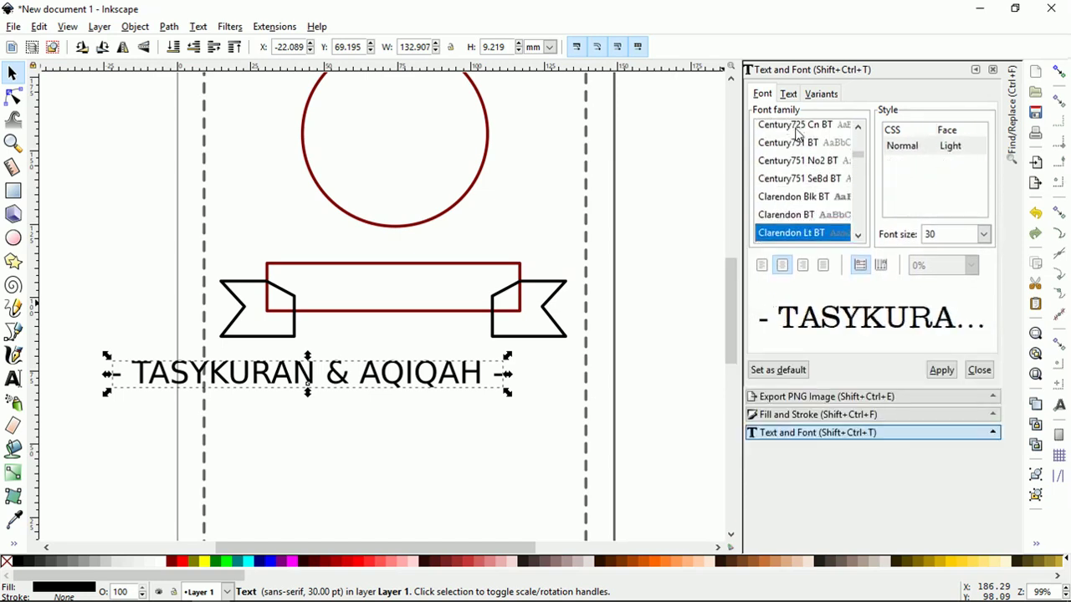
pyautogui.press('Down')
pyautogui.press('Down')
pyautogui.press('Down')
pyautogui.press('Down')
pyautogui.press('Down')
pyautogui.press('Down')
pyautogui.press('Down')
pyautogui.press('Down')
pyautogui.press('Down')
pyautogui.press('Down')
pyautogui.press('Down')
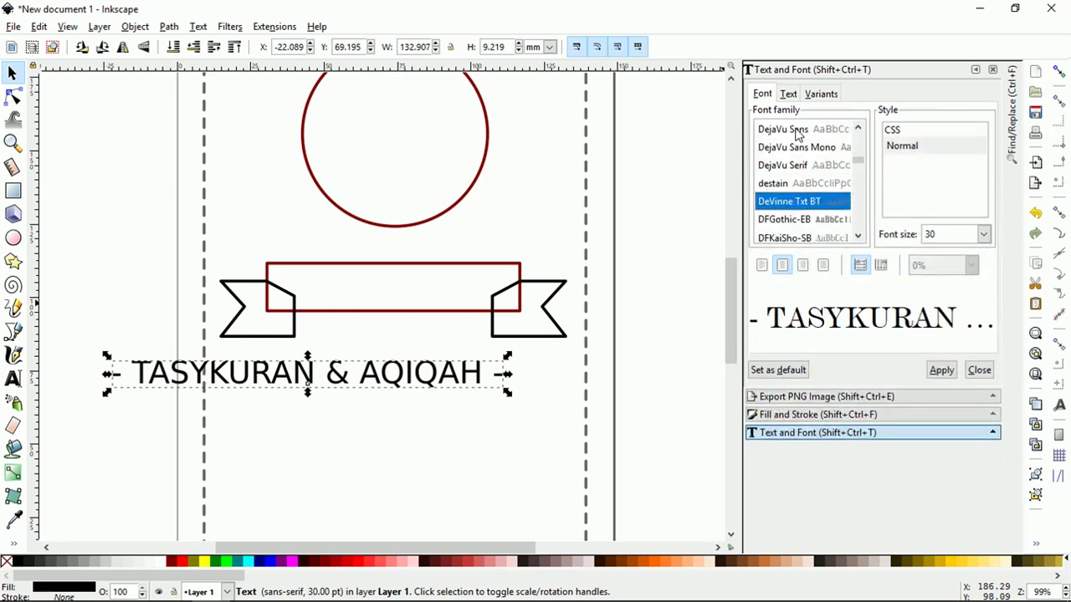
pyautogui.press('Down')
pyautogui.press('Down')
pyautogui.press('Down')
pyautogui.press('Down')
pyautogui.press('Down')
pyautogui.press('Down')
pyautogui.press('Down')
pyautogui.press('Down')
pyautogui.press('Down')
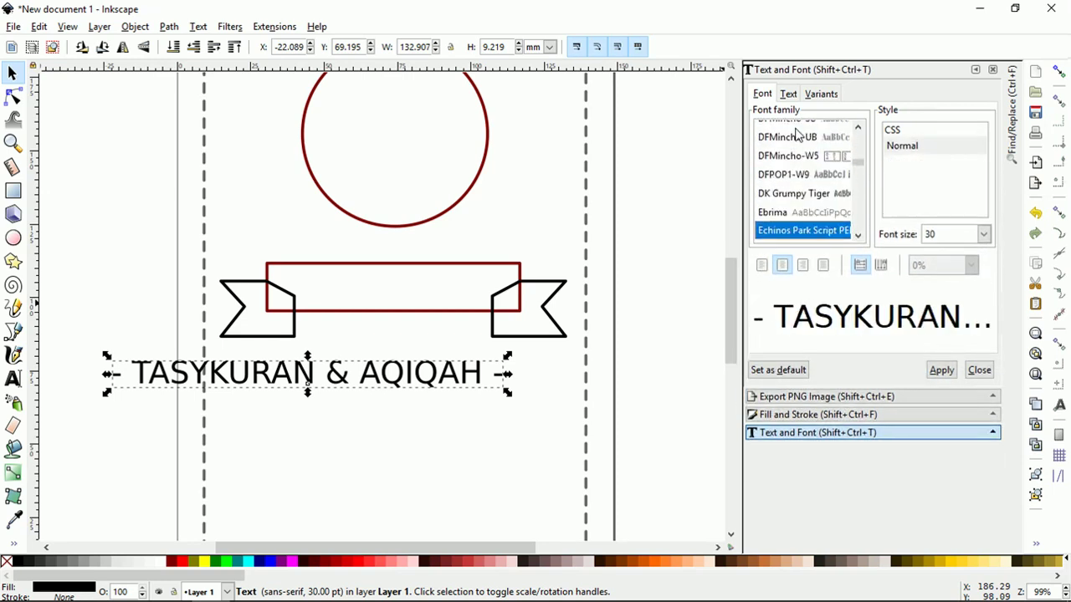
pyautogui.press('Up')
pyautogui.press('Up')
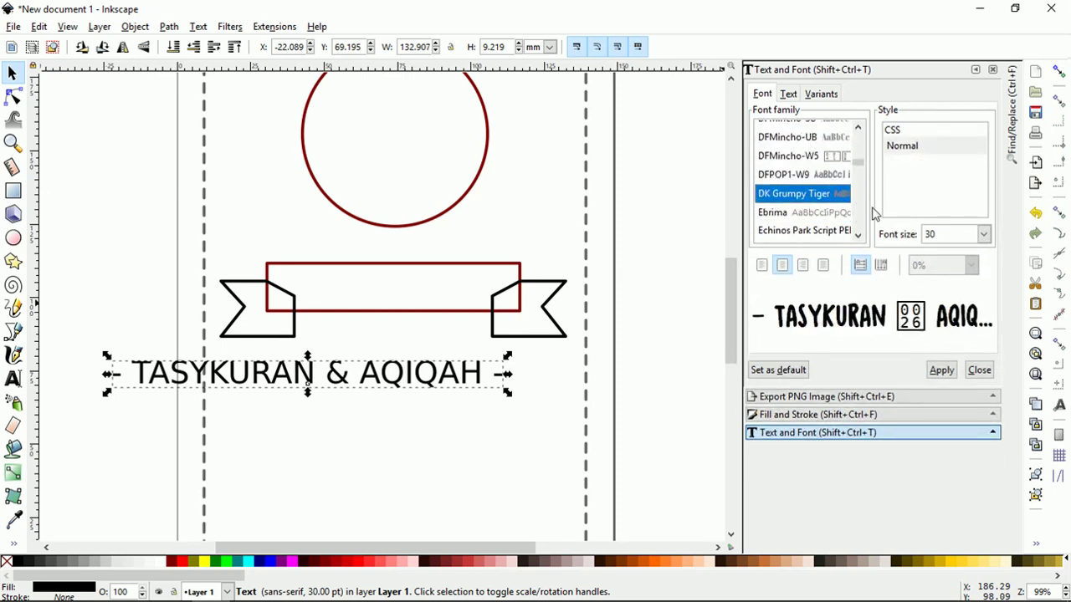
pyautogui.click(952, 371)
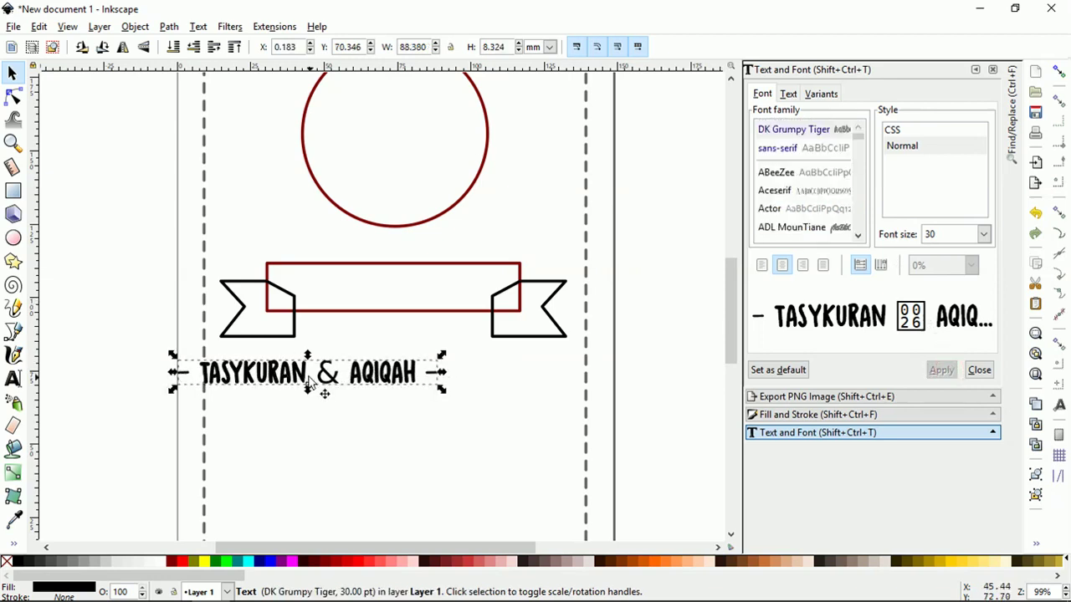
# - Move the title into the banner, scale it to 27.82 pt, and shorten the rectangle to 13.367 mm
pyautogui.scroll(2, 332, 391)
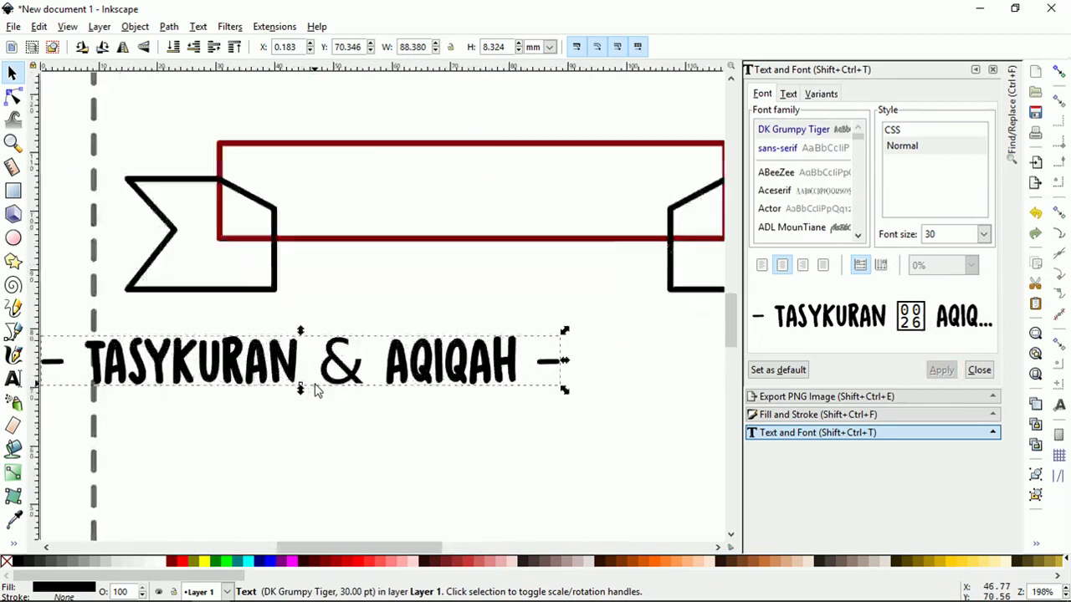
pyautogui.scroll(1, 318, 387)
pyautogui.scroll(1, 335, 385)
pyautogui.scroll(-3, 350, 383)
pyautogui.scroll(-1, 377, 381)
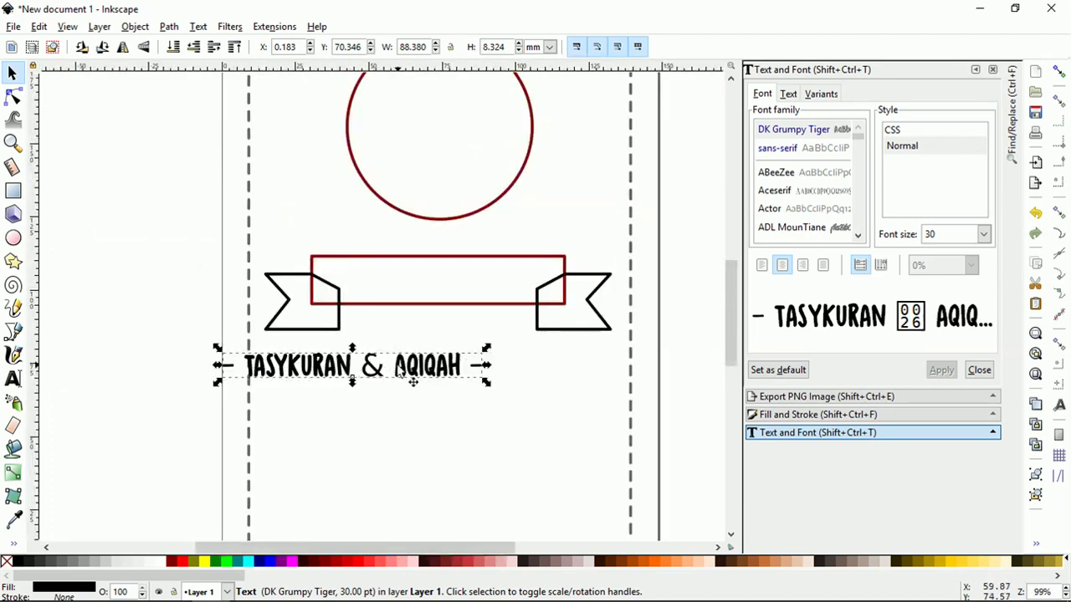
pyautogui.moveTo(401, 376); pyautogui.dragTo(502, 293)
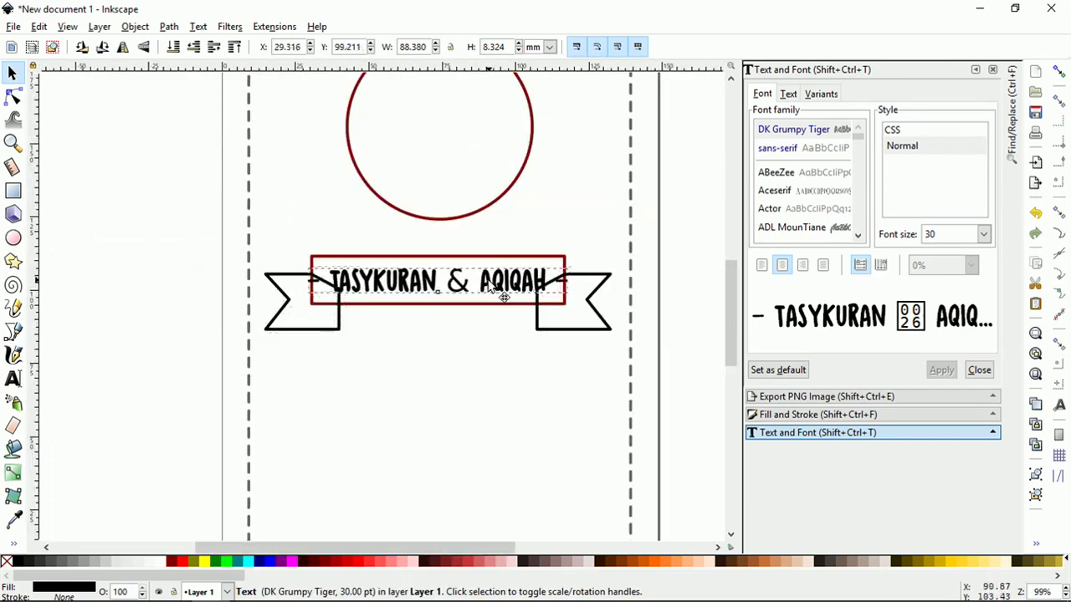
pyautogui.scroll(1, 495, 293)
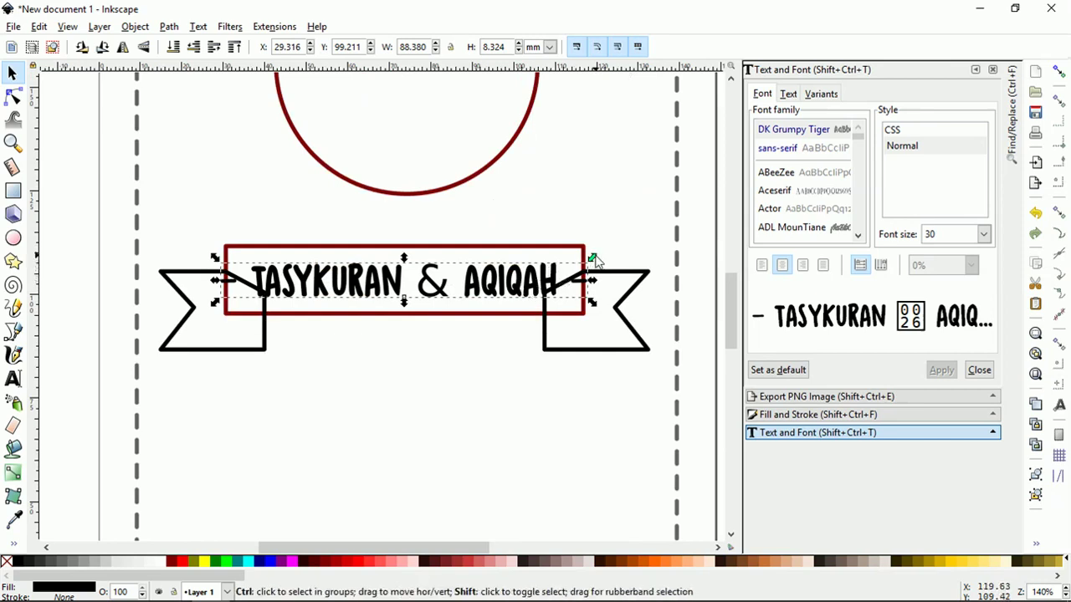
pyautogui.moveTo(593, 258); pyautogui.dragTo(585, 255)
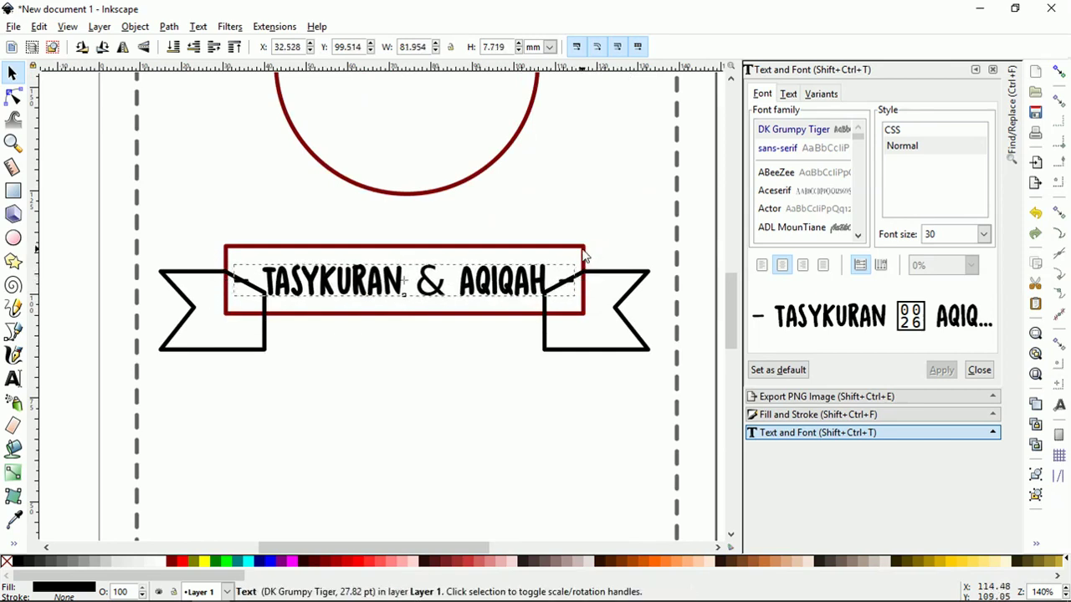
pyautogui.click(432, 248)
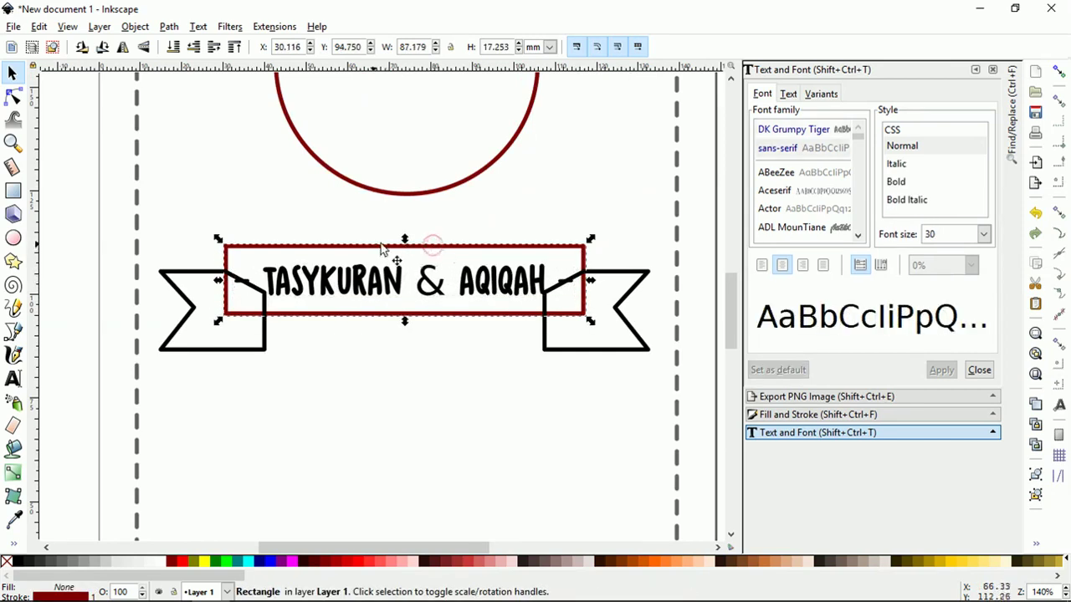
pyautogui.moveTo(405, 239); pyautogui.dragTo(418, 251)
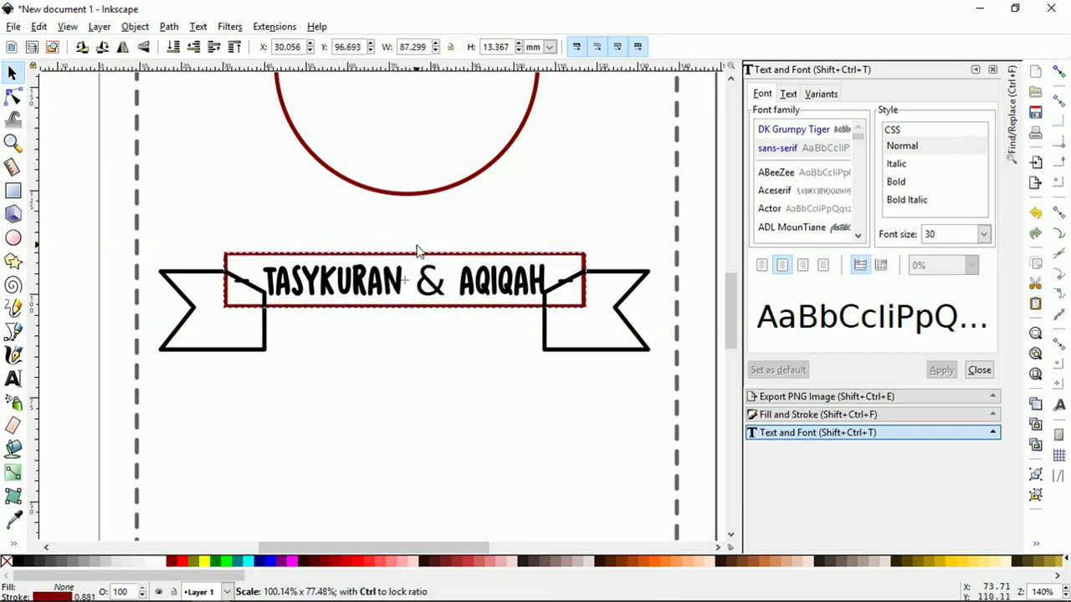
pyautogui.click(631, 281)
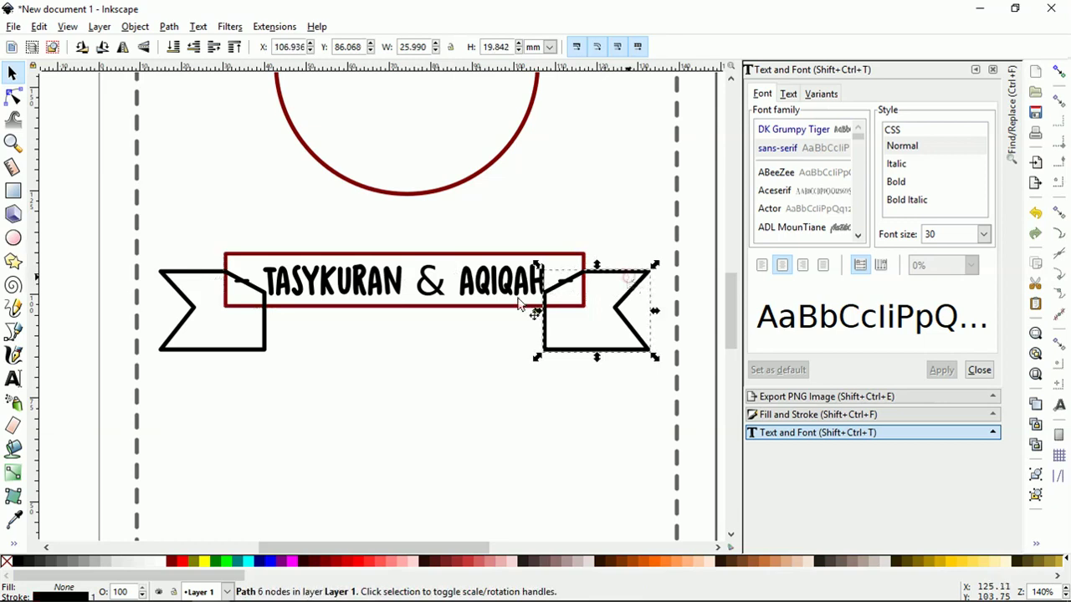
# - Shrink both ribbon tails and tuck them under the banner's left and right ends
pyautogui.keyDown('shift'); pyautogui.click(188, 283); pyautogui.keyUp('shift')
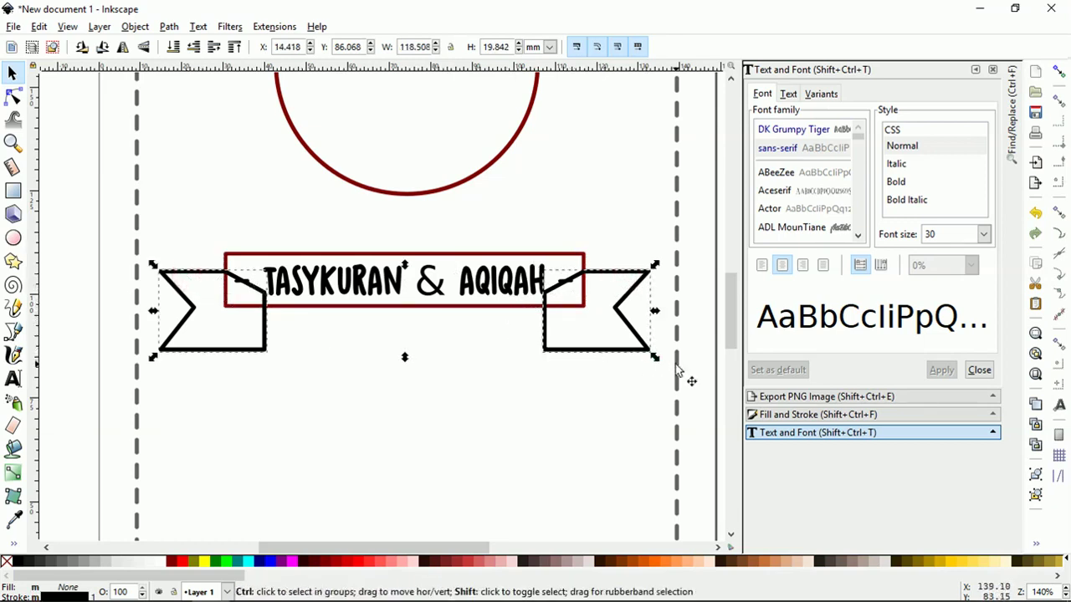
pyautogui.moveTo(655, 360); pyautogui.dragTo(573, 367)
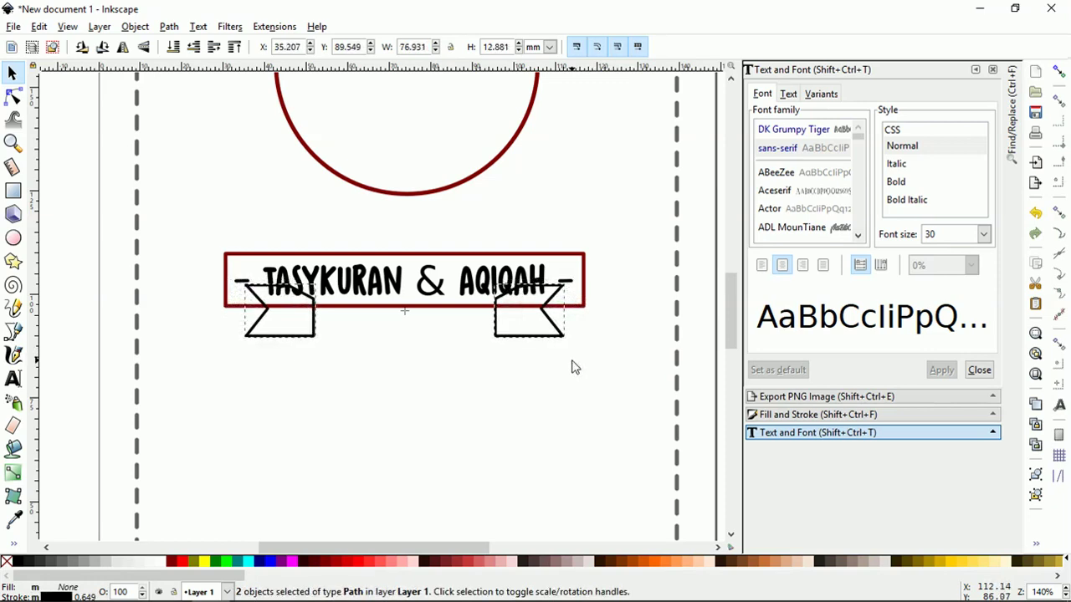
pyautogui.moveTo(554, 331)
pyautogui.mouseDown()
pyautogui.moveTo(556, 320)
pyautogui.moveTo(562, 335)
pyautogui.mouseUp()
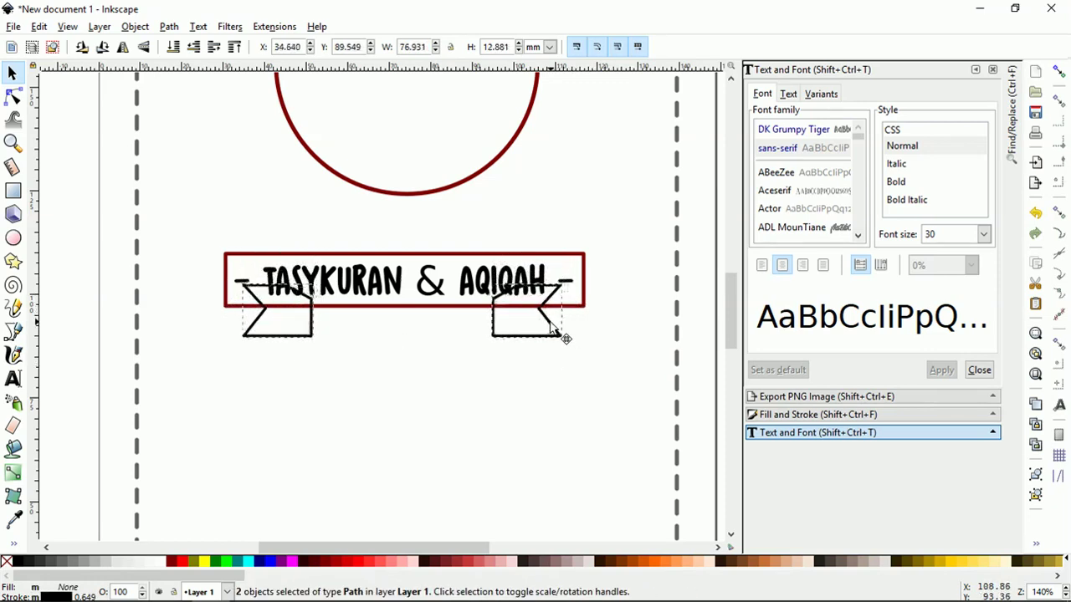
pyautogui.click(649, 330)
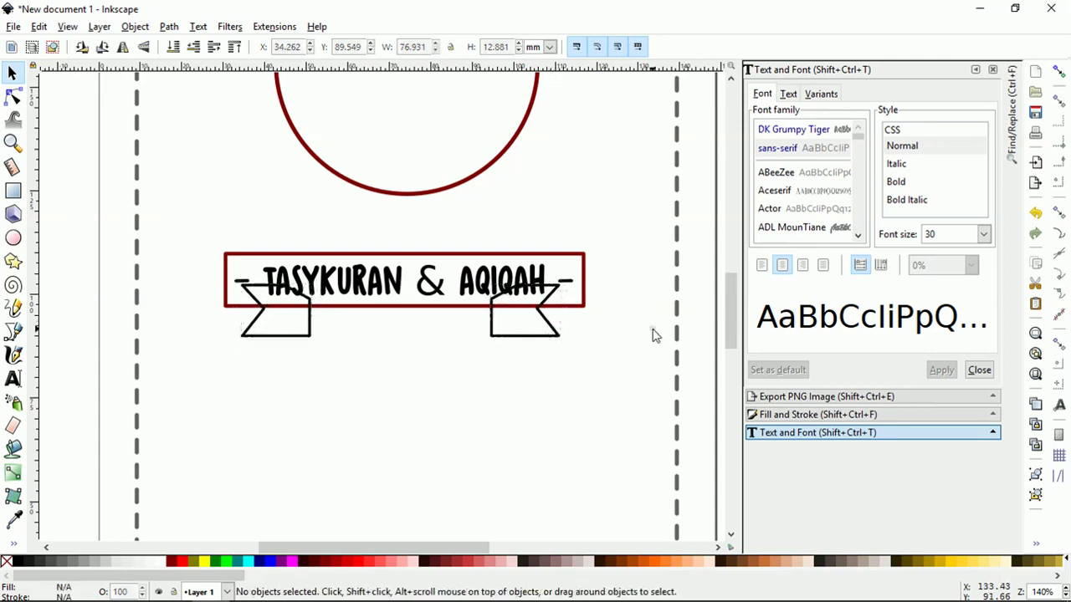
pyautogui.click(562, 335)
pyautogui.moveTo(563, 334)
pyautogui.mouseDown()
pyautogui.moveTo(549, 322)
pyautogui.moveTo(631, 341)
pyautogui.mouseUp()
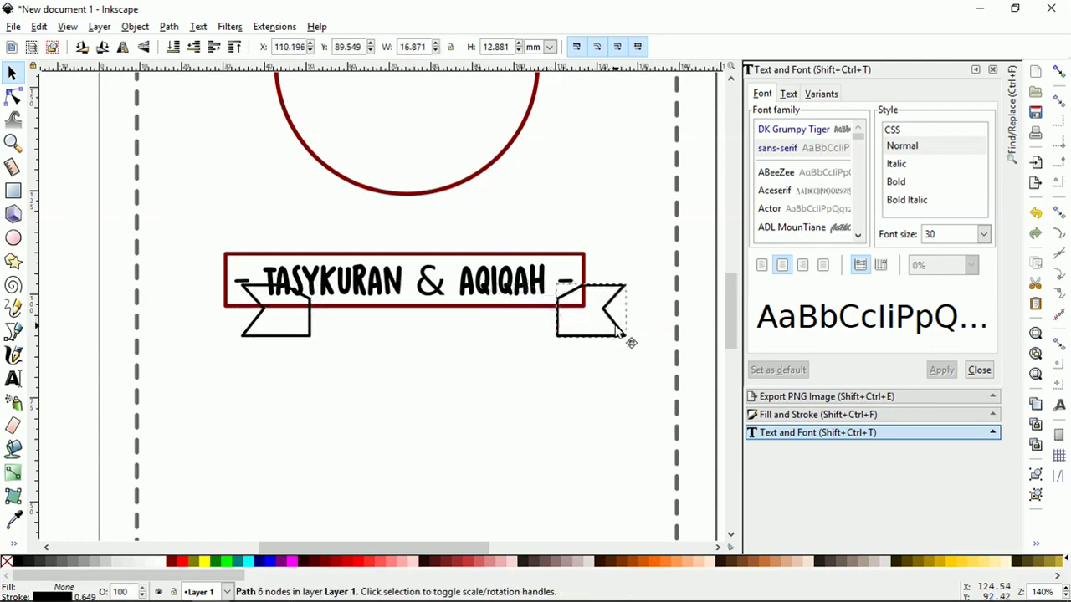
pyautogui.click(307, 318)
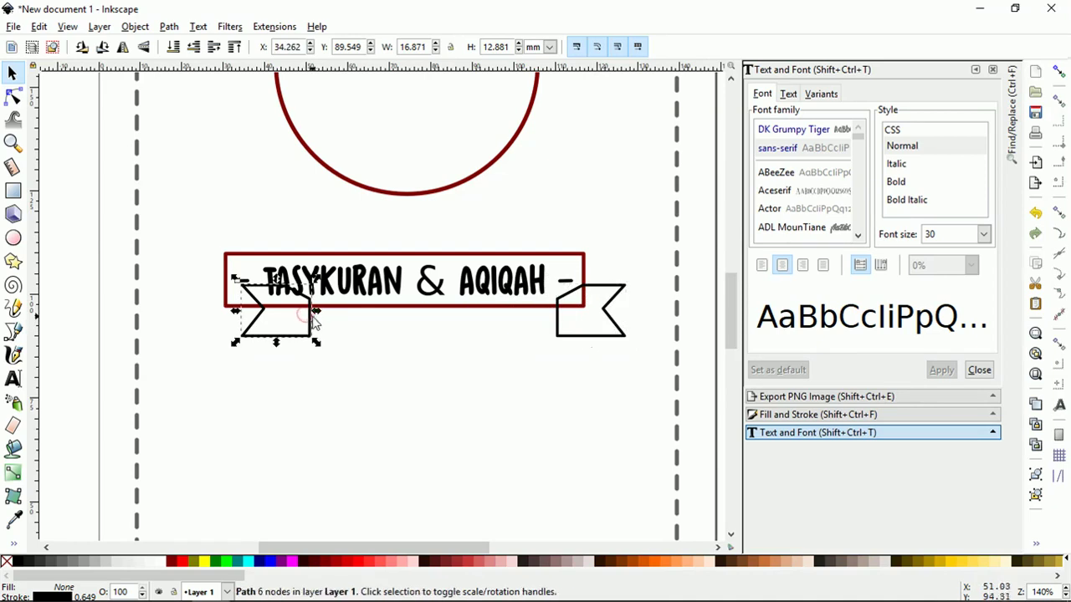
pyautogui.moveTo(311, 337); pyautogui.dragTo(248, 336)
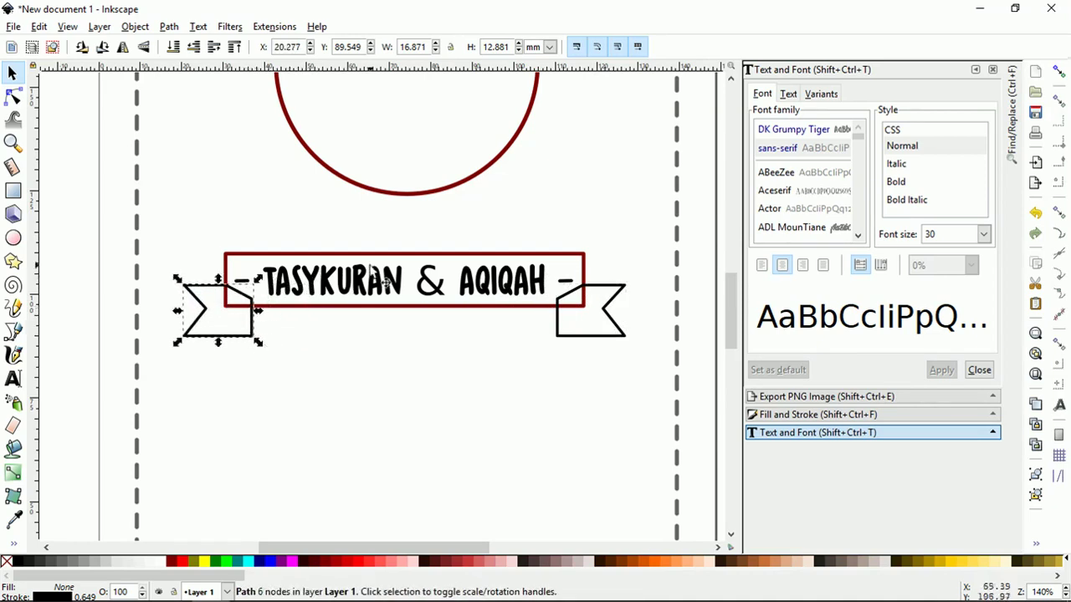
pyautogui.click(405, 276)
pyautogui.keyDown('shift'); pyautogui.click(410, 254); pyautogui.keyUp('shift')
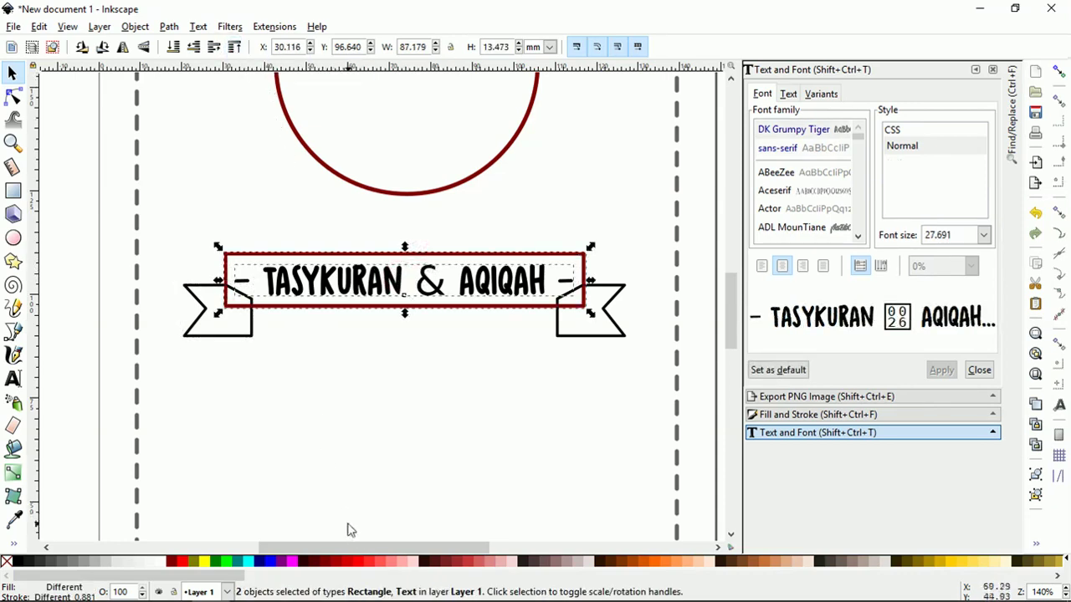
# - Fill the banner rectangle red and make the title text white
pyautogui.click(356, 565)
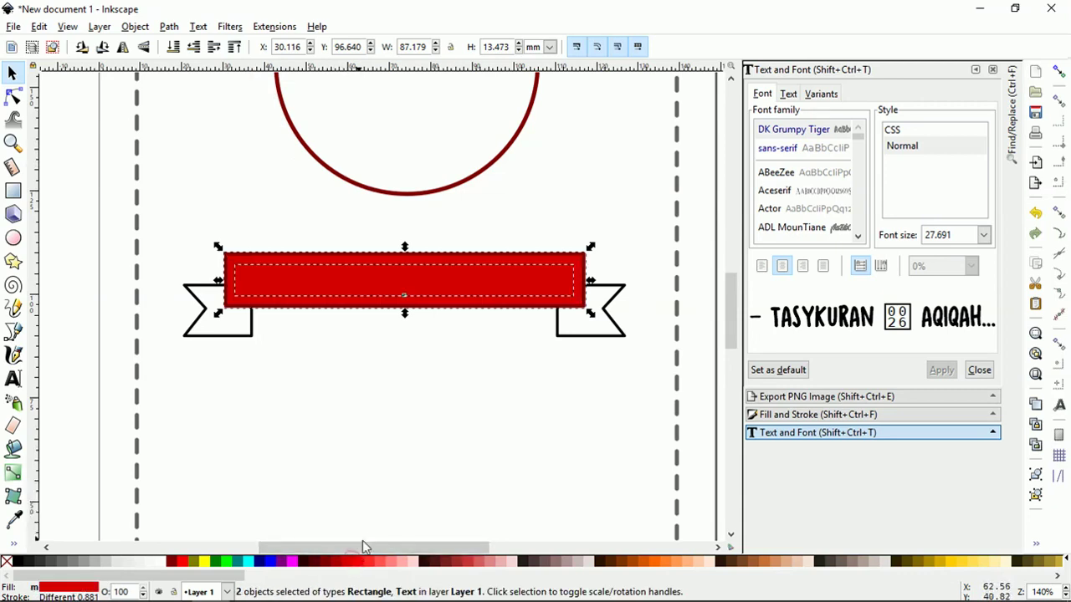
pyautogui.click(476, 316)
pyautogui.click(468, 277)
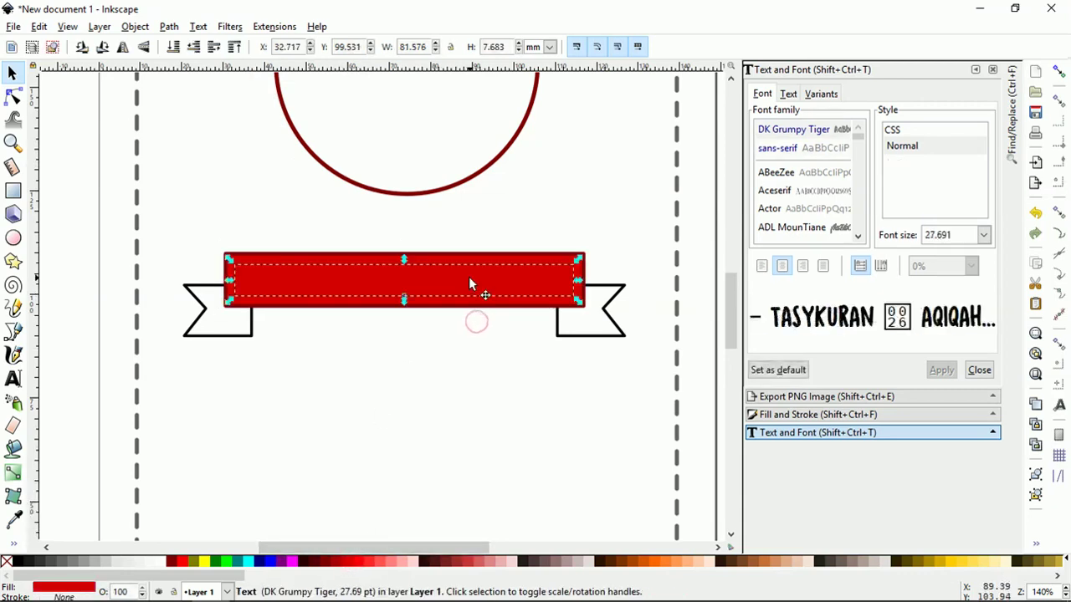
pyautogui.click(160, 561)
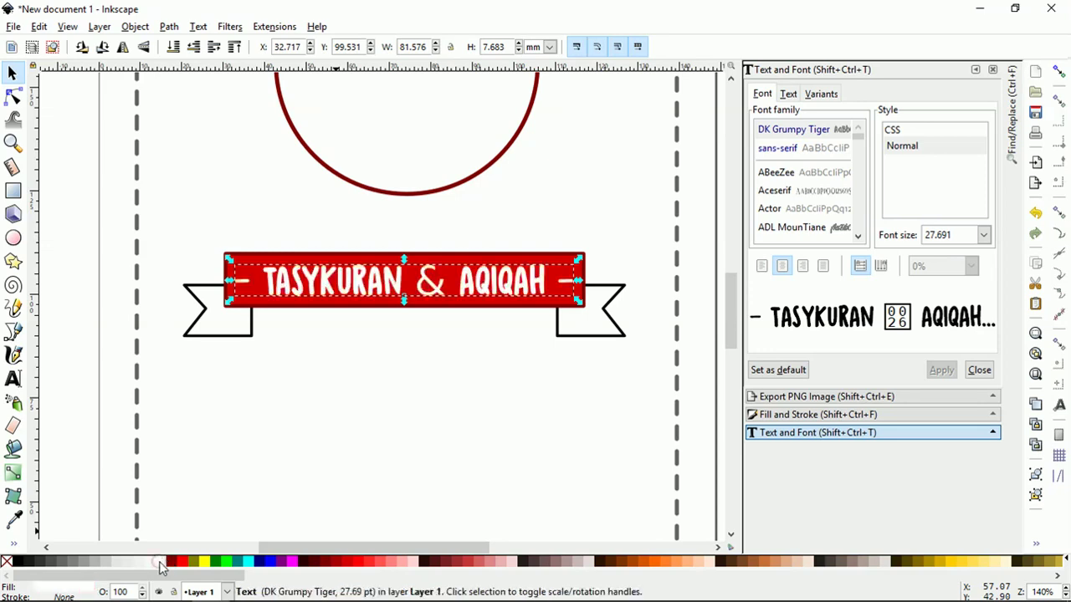
pyautogui.click(329, 432)
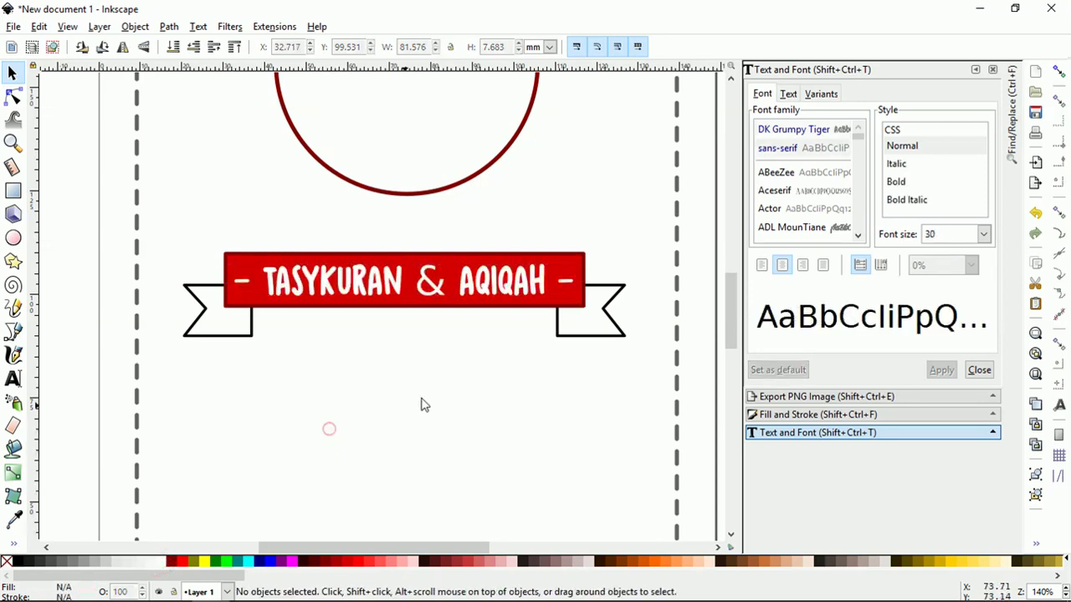
# - Fill both ribbon tails with the banner's red #d40000 and remove all ribbon outlines
pyautogui.click(609, 337)
pyautogui.keyDown('shift'); pyautogui.click(249, 336); pyautogui.keyUp('shift')
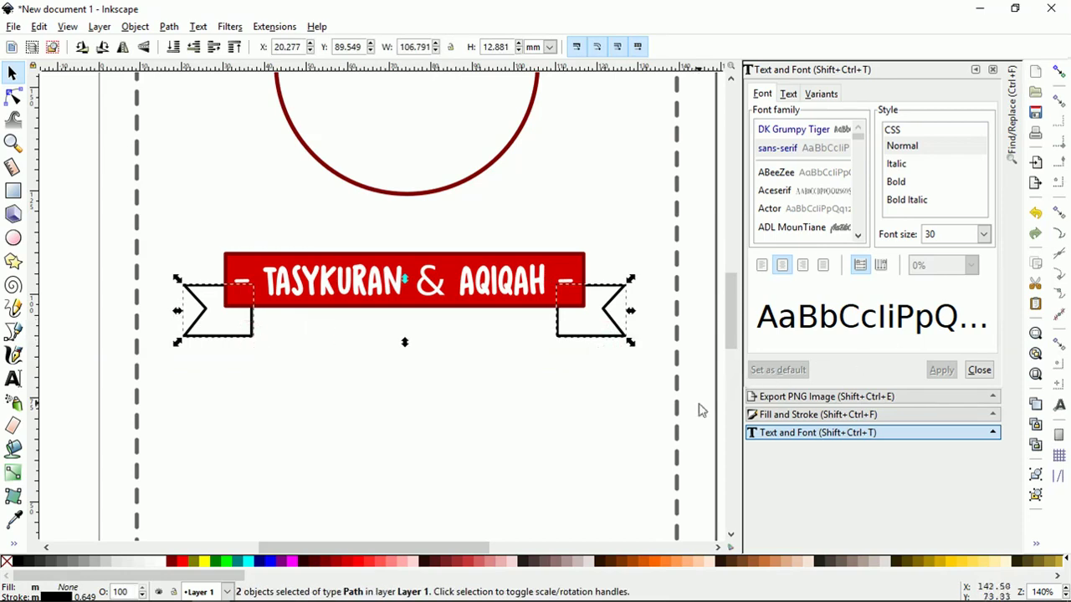
pyautogui.click(14, 519)
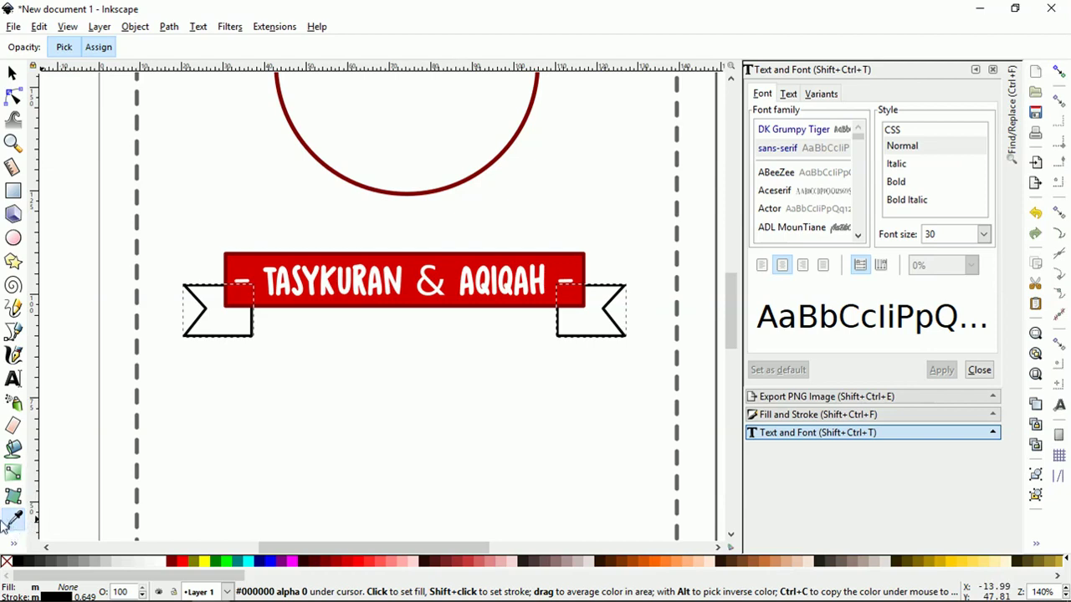
pyautogui.click(811, 414)
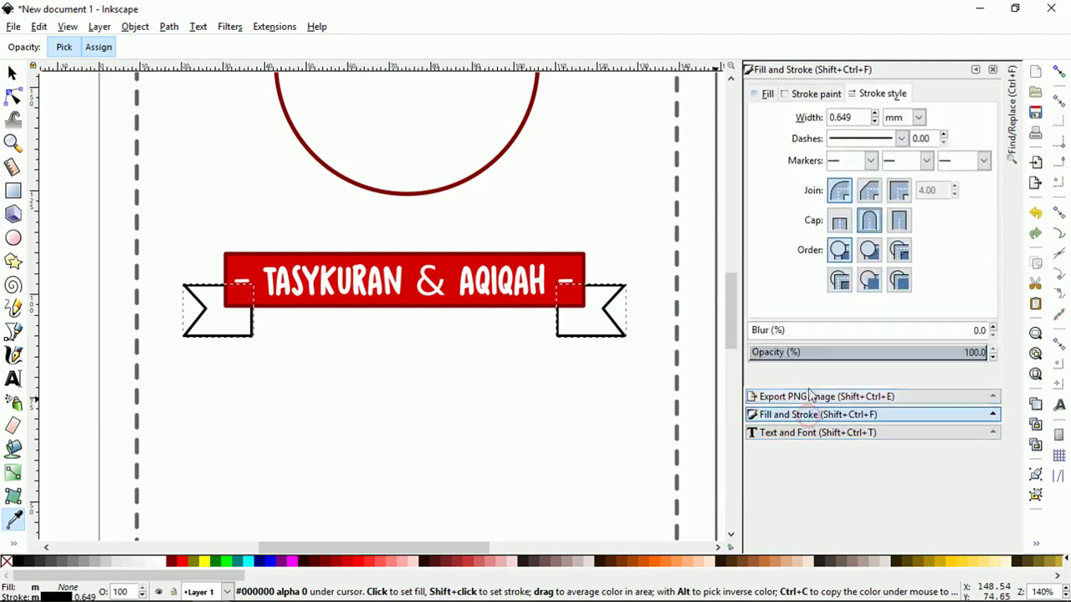
pyautogui.click(765, 95)
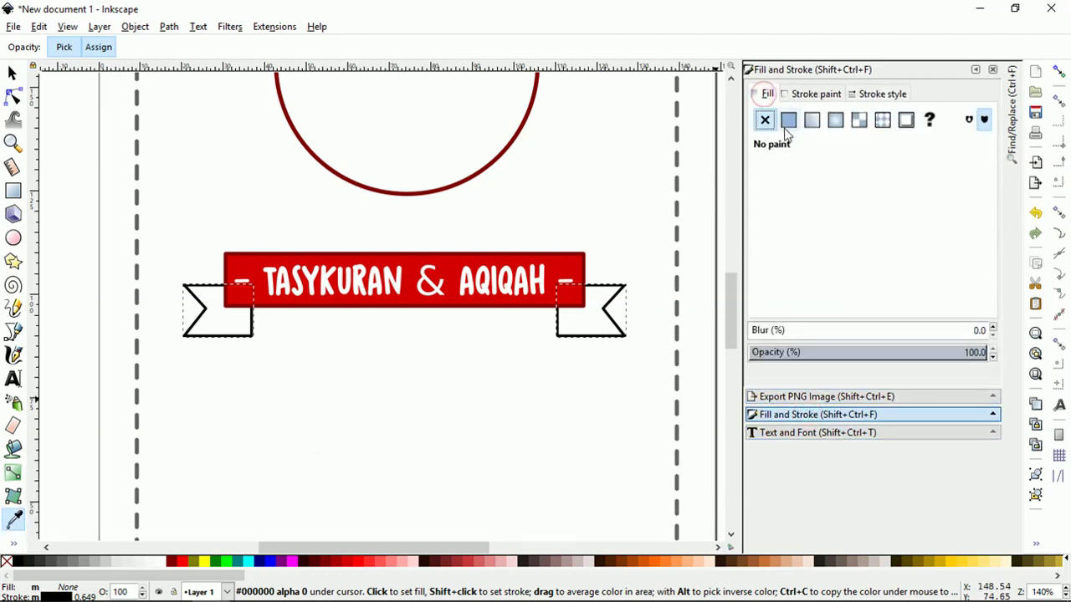
pyautogui.click(788, 124)
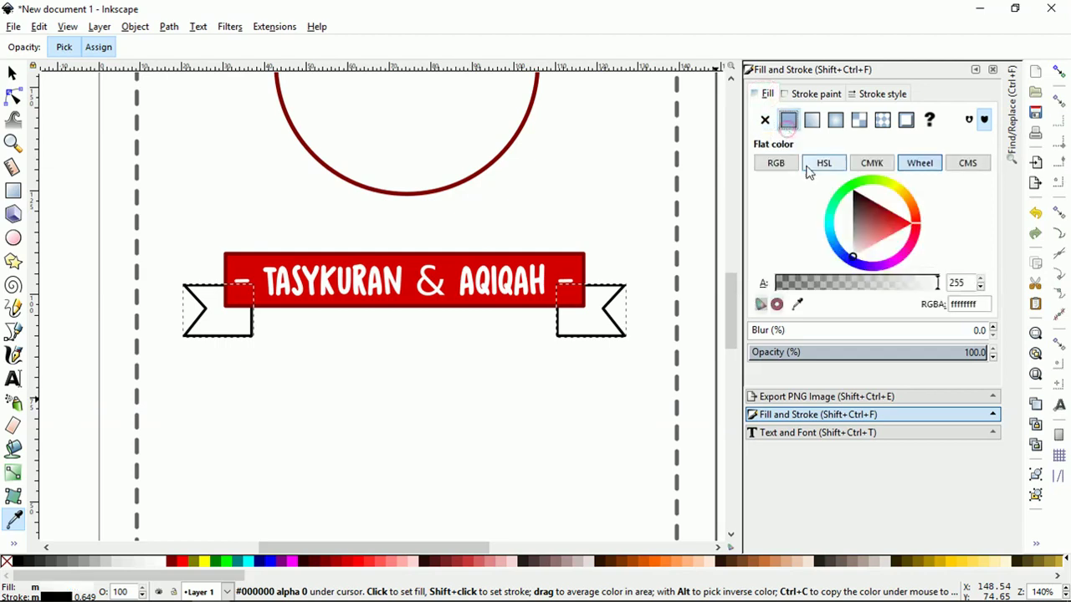
pyautogui.click(796, 305)
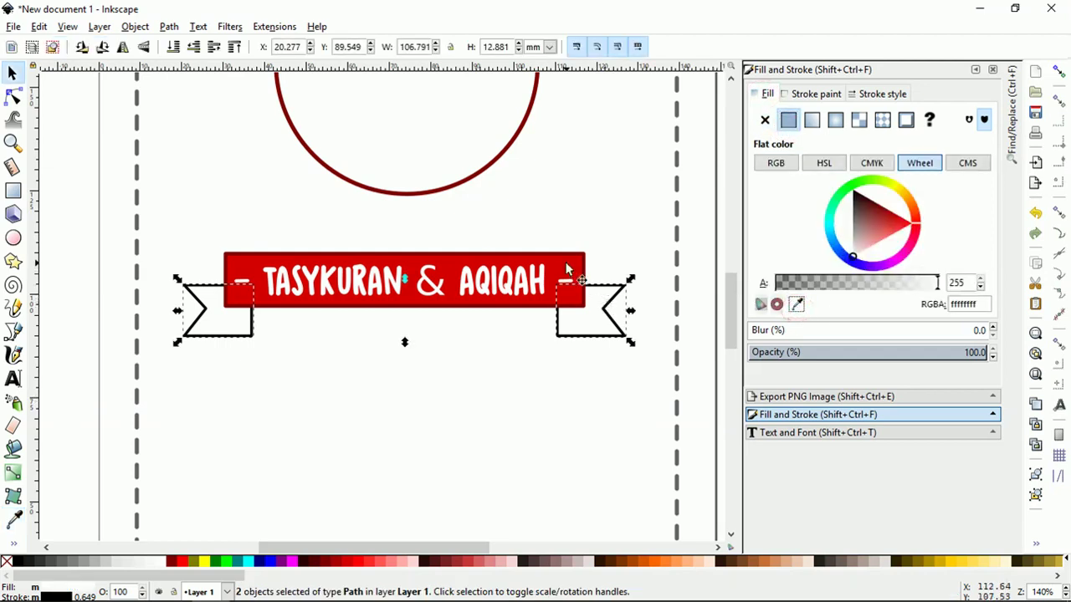
pyautogui.click(796, 304)
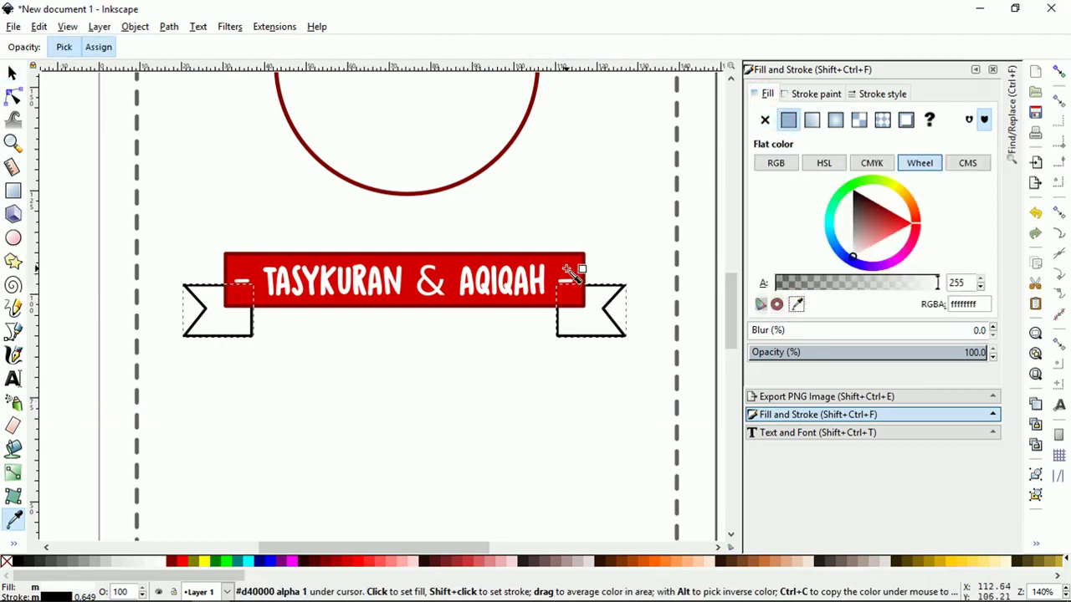
pyautogui.click(566, 276)
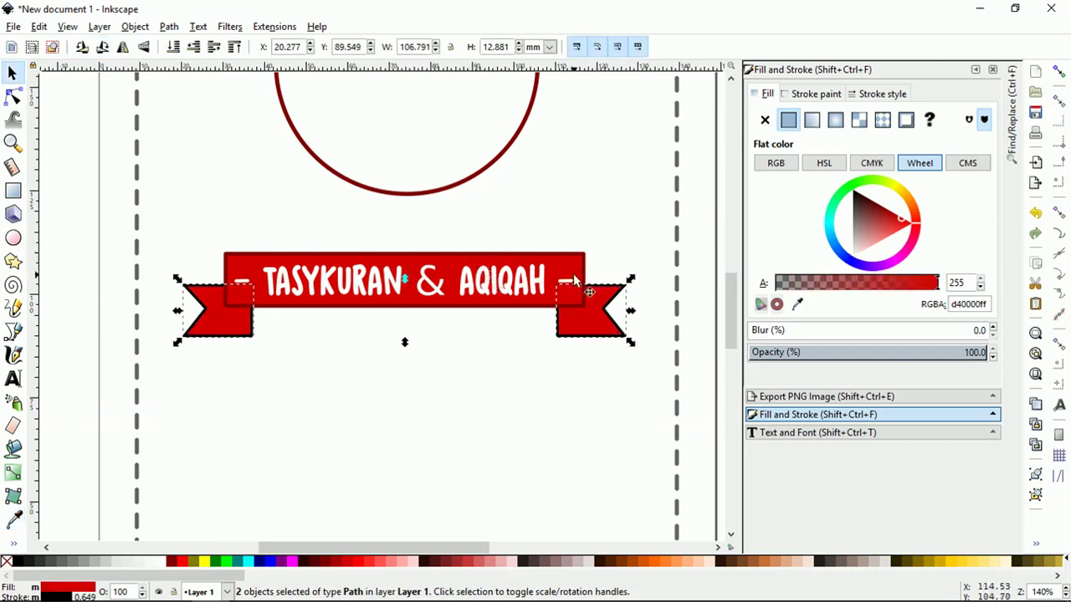
pyautogui.keyDown('shift'); pyautogui.click(574, 278); pyautogui.keyUp('shift')
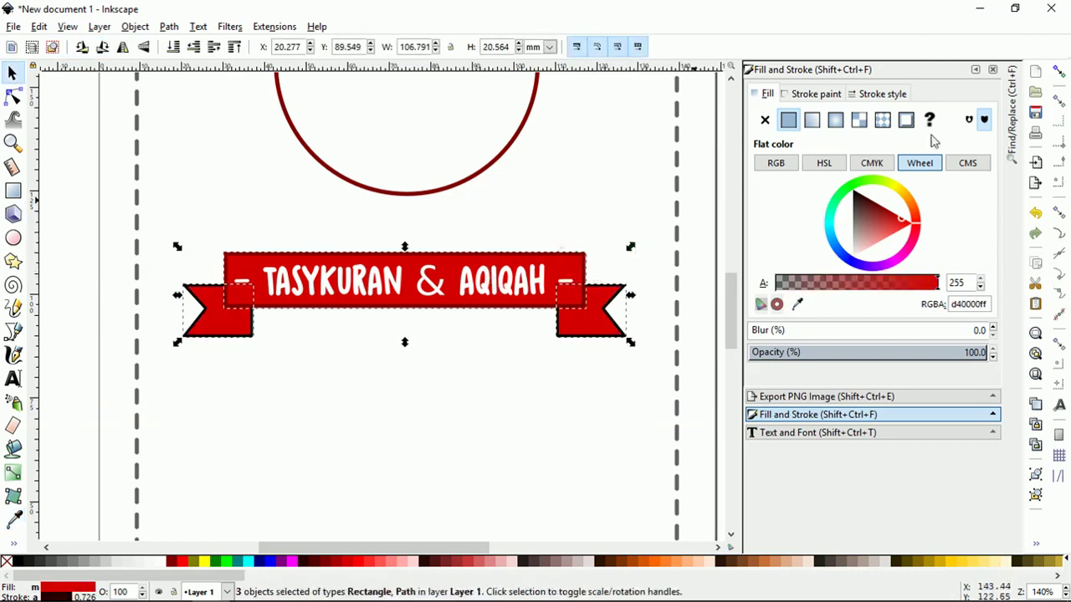
pyautogui.click(824, 94)
pyautogui.click(763, 120)
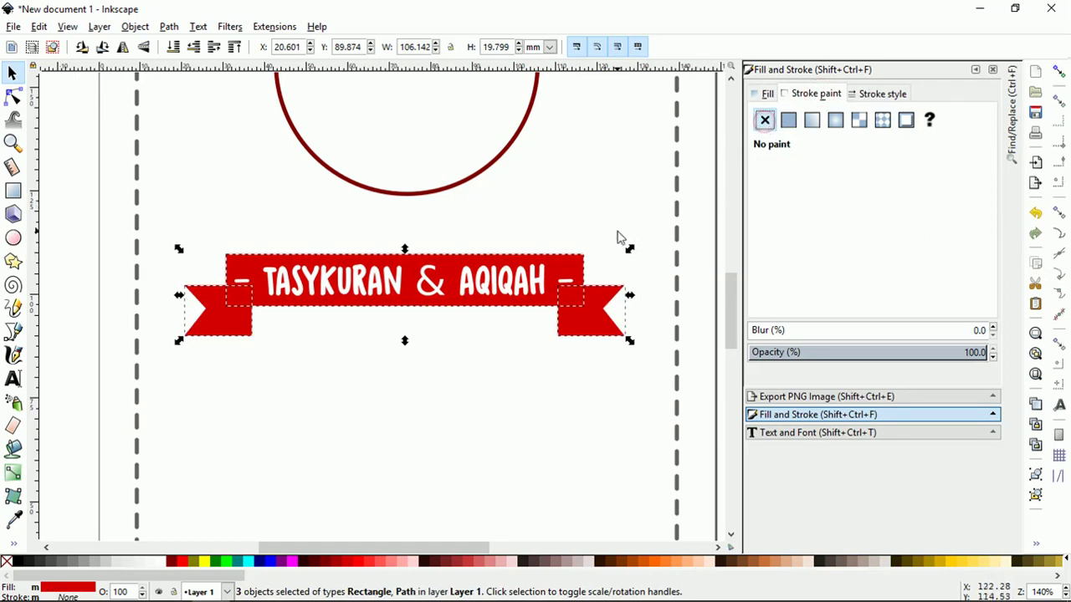
# - Select both red ribbon tails and nudge them up slightly
pyautogui.keyDown('ctrl'); pyautogui.scroll(-1, 551, 242); pyautogui.keyUp('ctrl')
pyautogui.keyDown('ctrl'); pyautogui.scroll(-1, 551, 242); pyautogui.keyUp('ctrl')
pyautogui.click(688, 275)
pyautogui.keyDown('ctrl'); pyautogui.scroll(3, 585, 291); pyautogui.keyUp('ctrl')
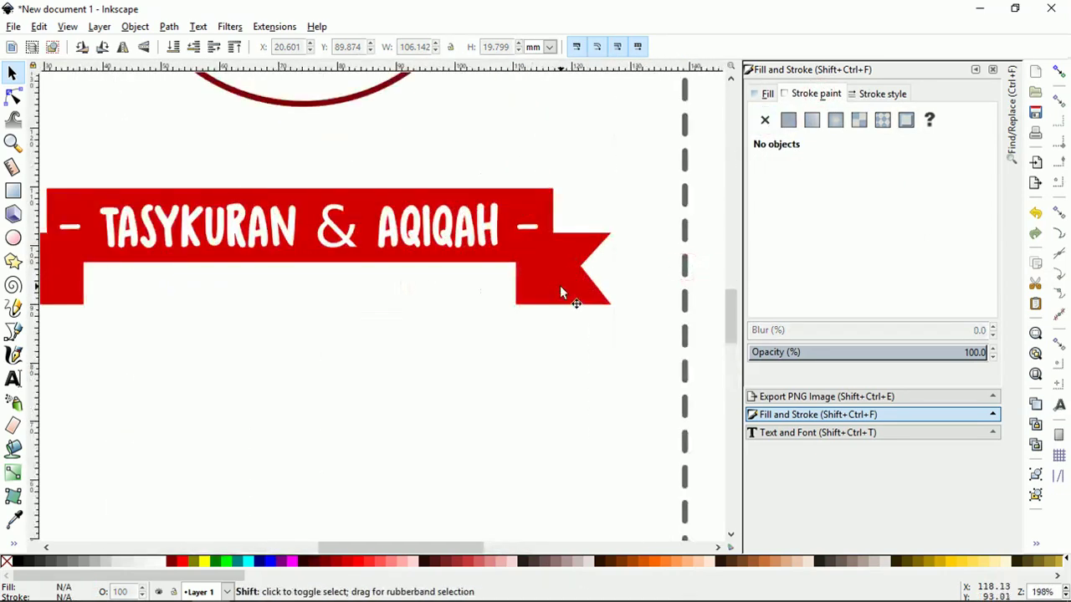
pyautogui.keyDown('shift'); pyautogui.click(563, 294); pyautogui.keyUp('shift')
pyautogui.keyDown('shift'); pyautogui.click(81, 300); pyautogui.keyUp('shift')
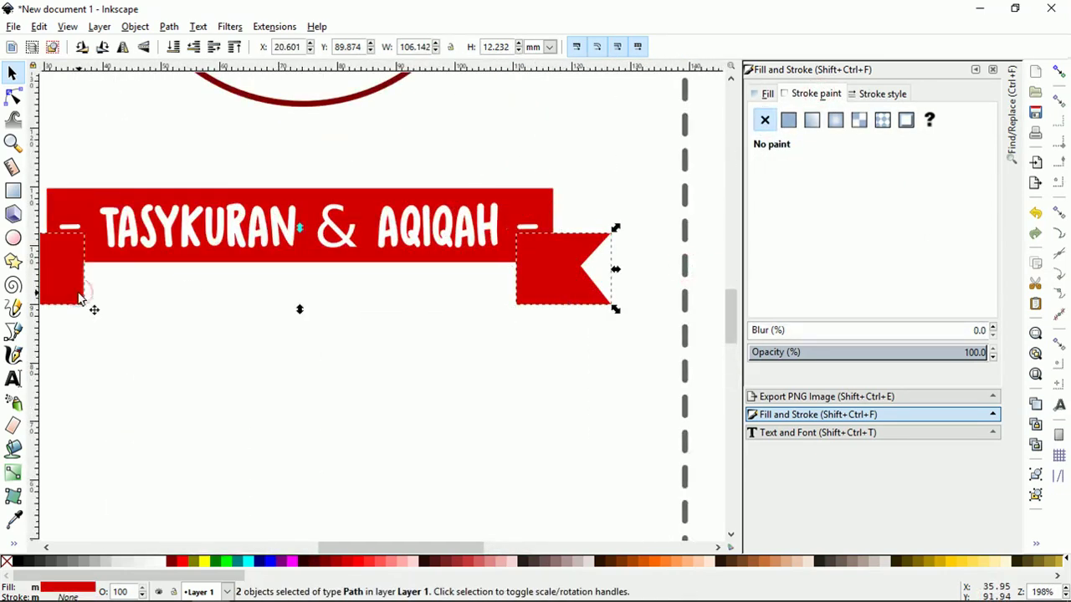
pyautogui.press('Up')
pyautogui.press('Up')
pyautogui.press('Up')
# - Union the two tails with the red centre band into one 14-node banner path
pyautogui.keyDown('ctrl'); pyautogui.scroll(-2, 516, 329); pyautogui.keyUp('ctrl')
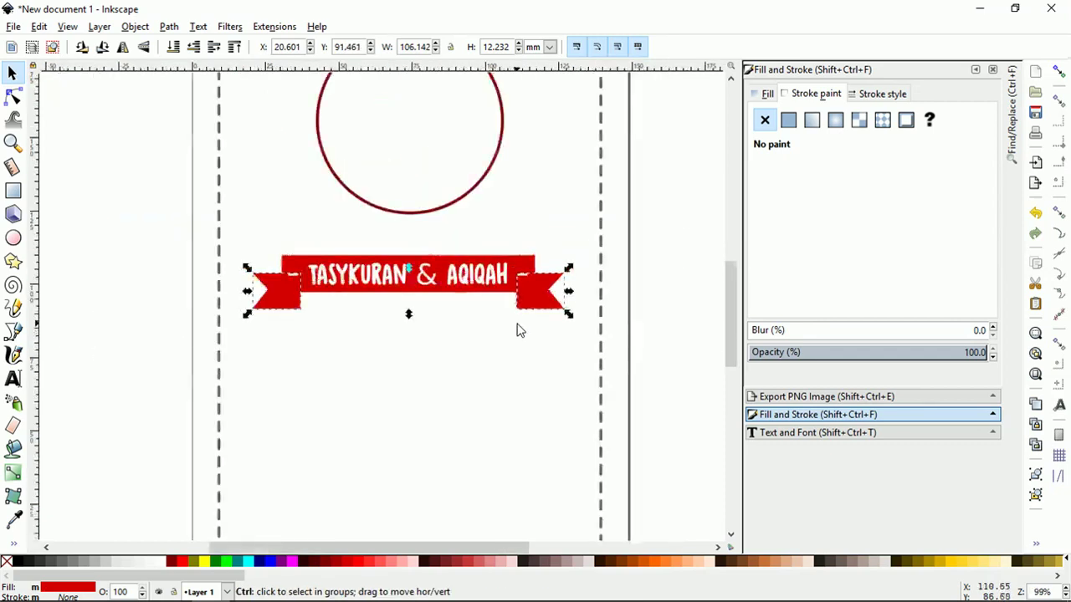
pyautogui.keyDown('ctrl'); pyautogui.scroll(1, 508, 311); pyautogui.keyUp('ctrl')
pyautogui.keyDown('shift'); pyautogui.click(540, 251); pyautogui.keyUp('shift')
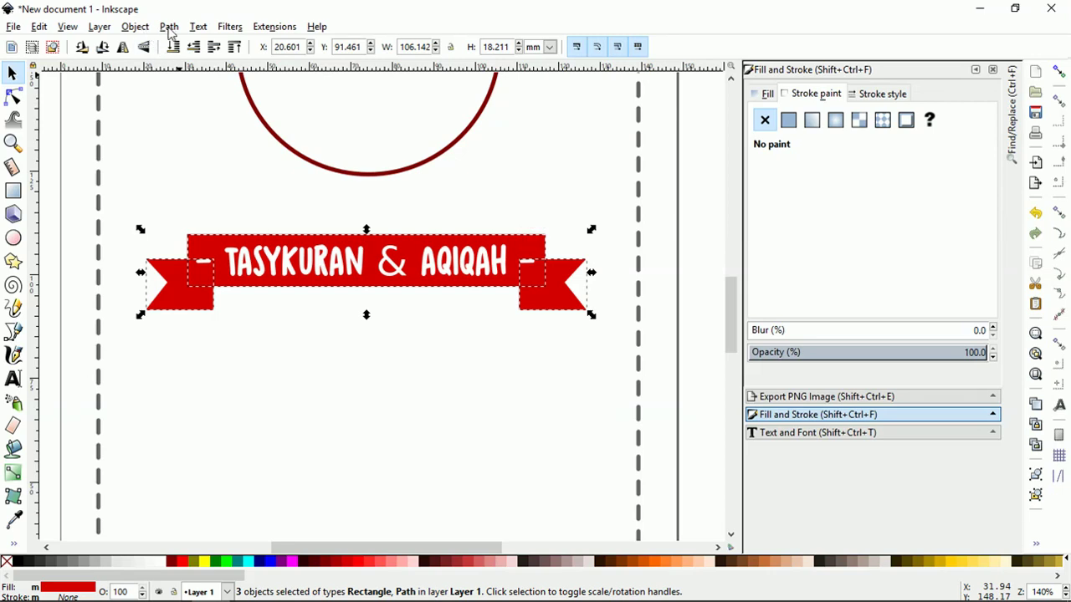
pyautogui.click(170, 26)
pyautogui.click(185, 122)
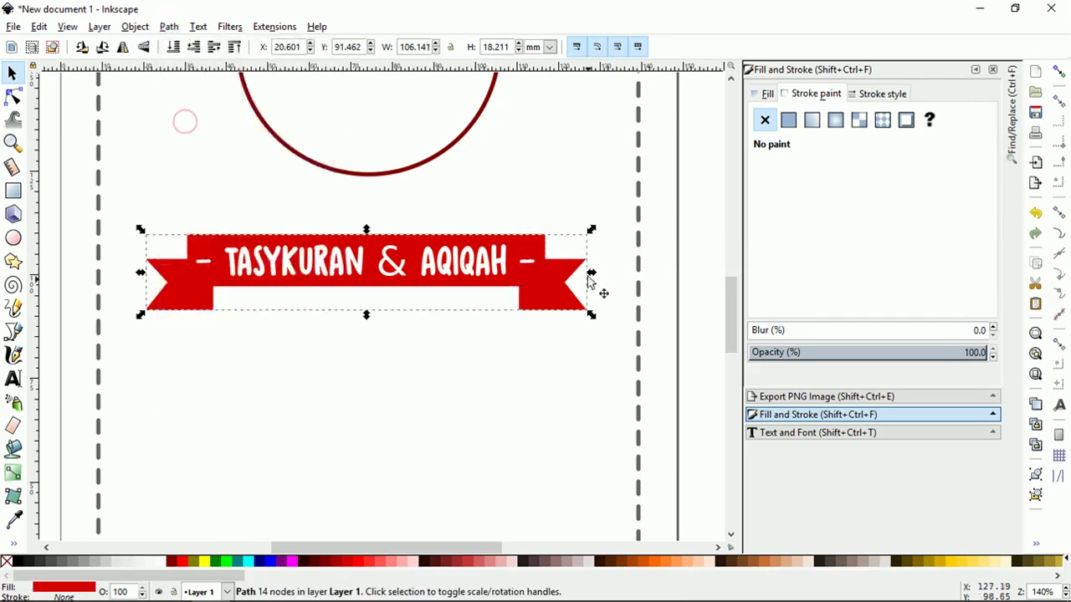
pyautogui.click(134, 27)
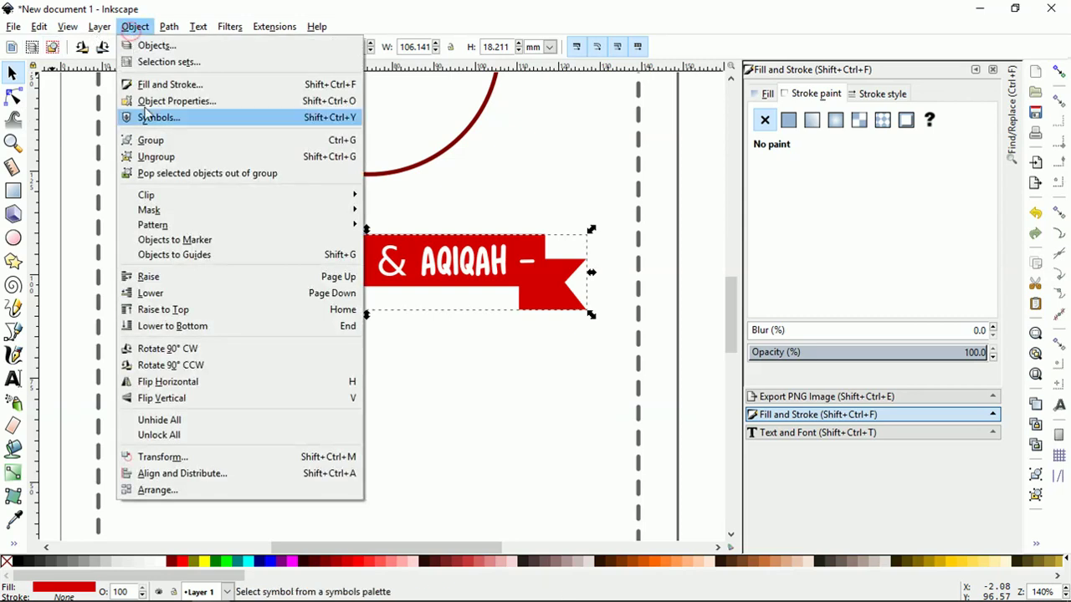
pyautogui.click(169, 27)
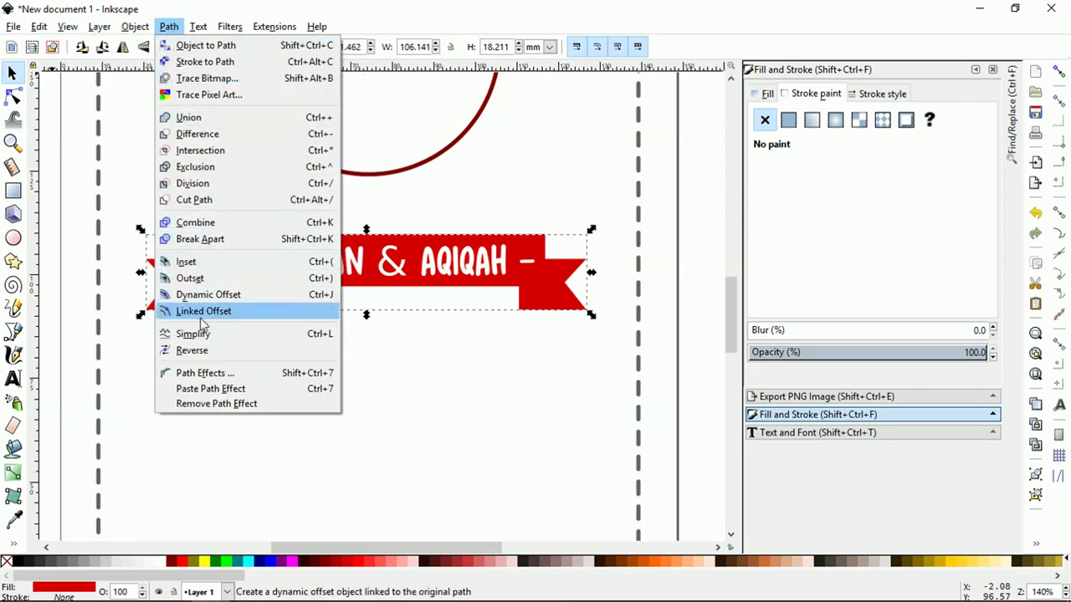
# - Apply a dynamic offset to the banner and adjust it to a 2.857 pt outset for rounded corners
pyautogui.click(216, 294)
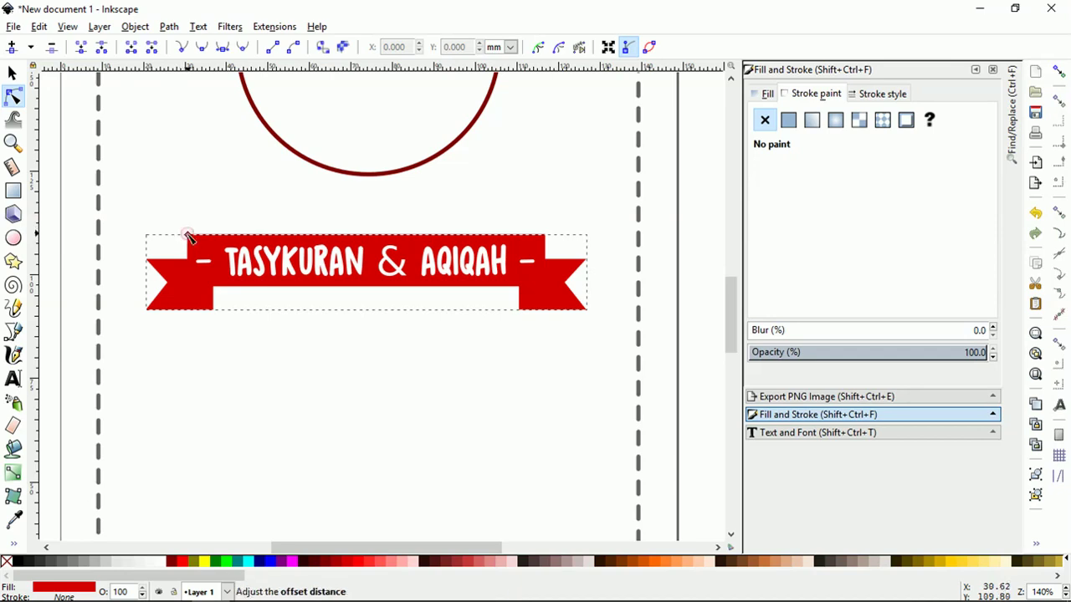
pyautogui.moveTo(187, 235); pyautogui.dragTo(192, 230)
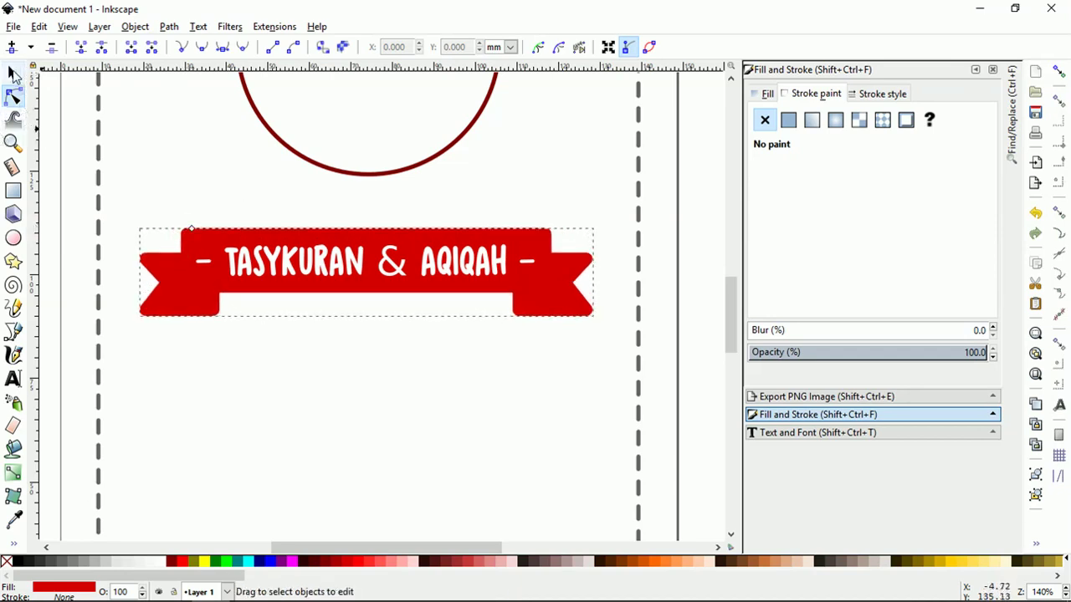
pyautogui.scroll(2, 213, 259)
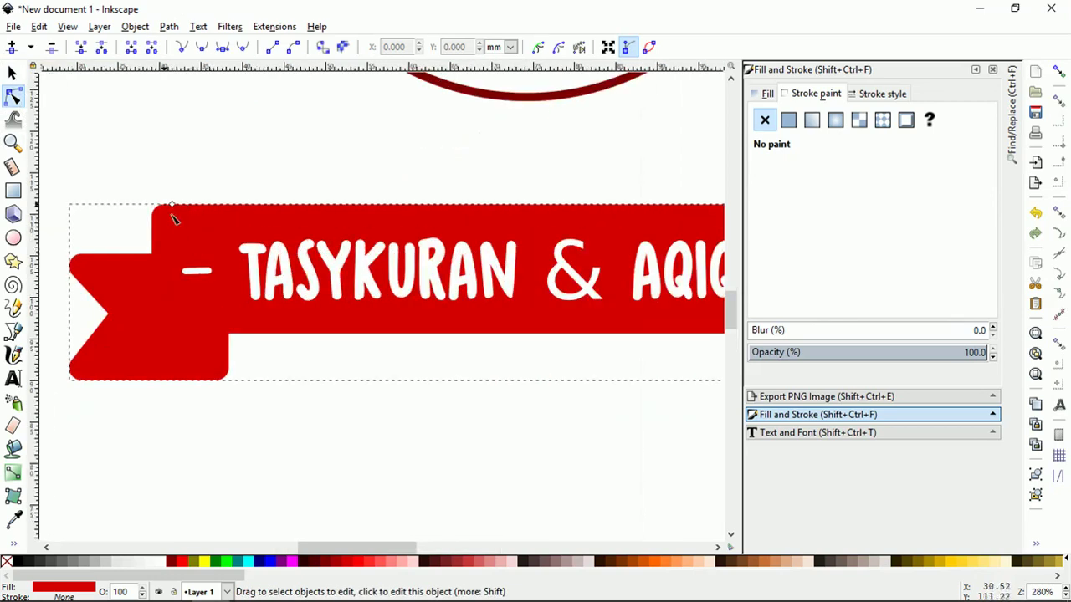
pyautogui.moveTo(171, 207); pyautogui.dragTo(178, 215)
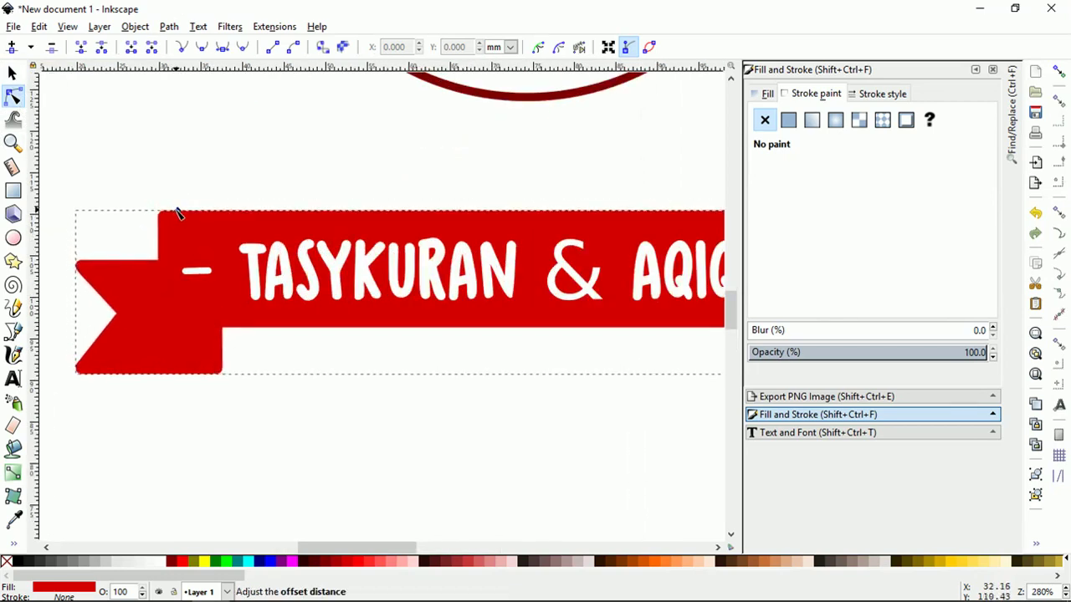
pyautogui.press('s')
pyautogui.scroll(-1, 234, 306)
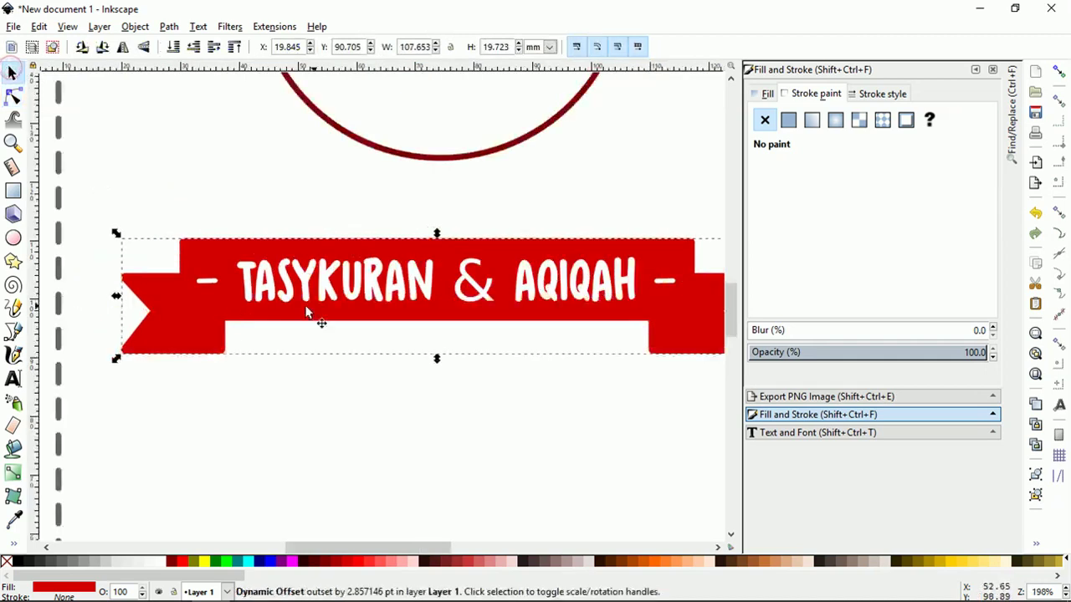
# - Group the banner with its TASYKURAN & AQIQAH title text
pyautogui.keyDown('ctrl'); pyautogui.click(368, 291); pyautogui.keyUp('ctrl')
pyautogui.scroll(-1, 354, 306)
pyautogui.scroll(1, 353, 306)
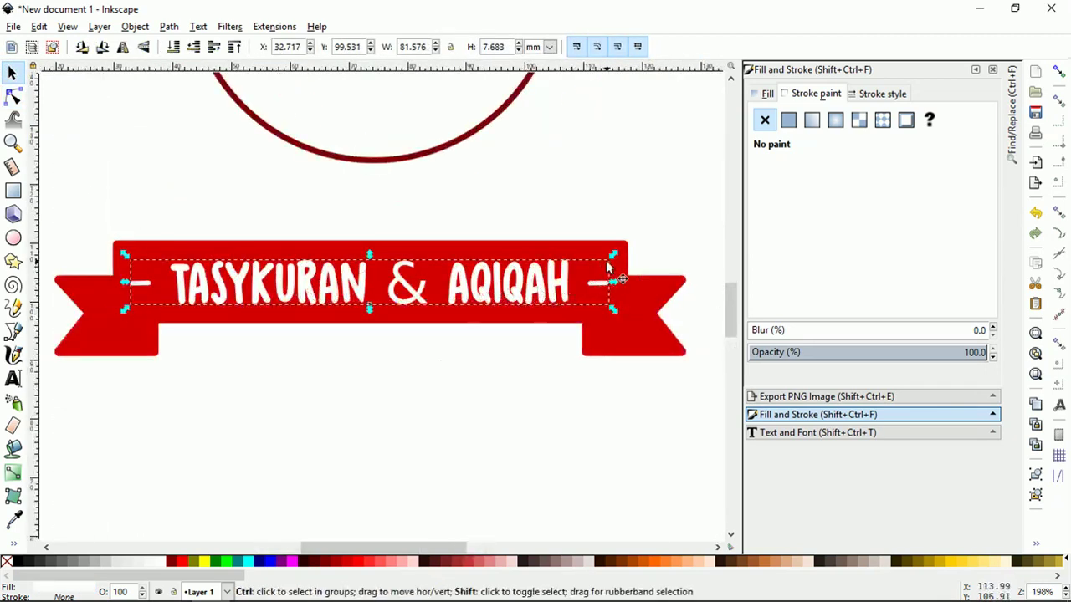
pyautogui.scroll(-2, 511, 288)
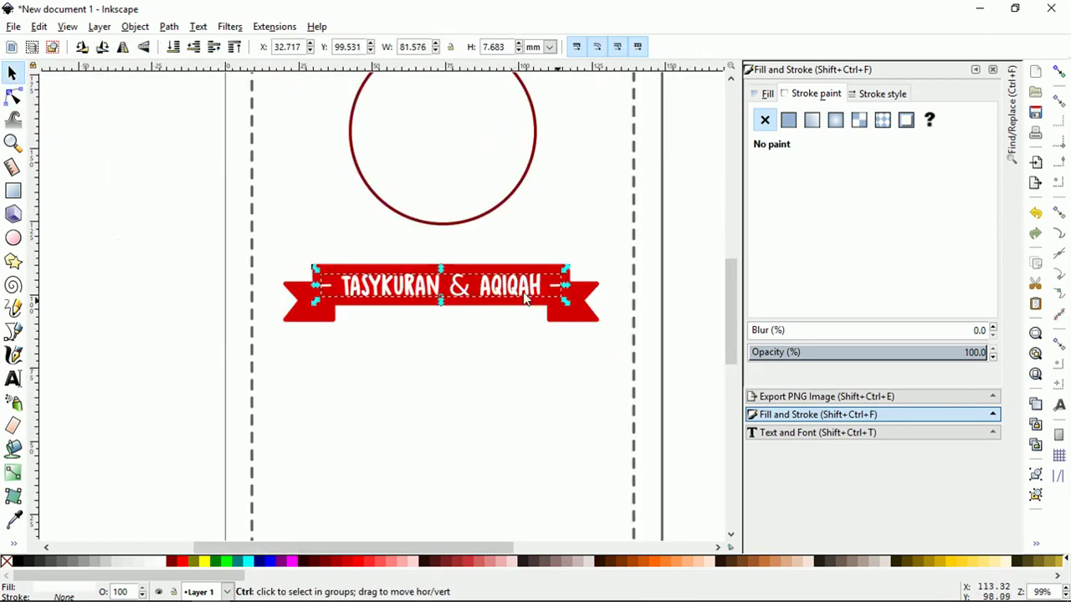
pyautogui.click(682, 354)
pyautogui.moveTo(681, 354); pyautogui.dragTo(169, 250)
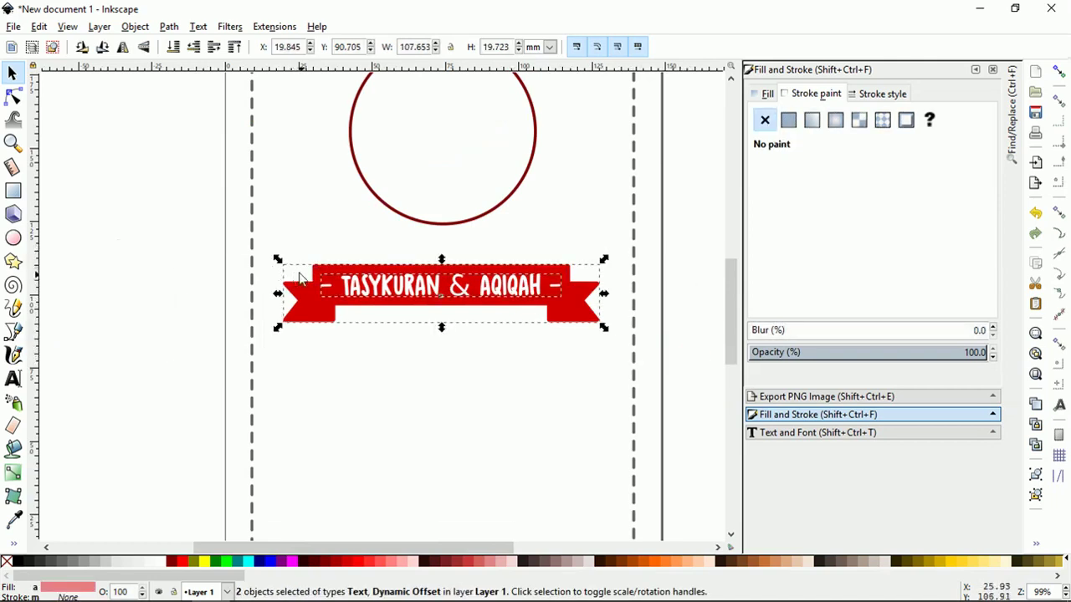
pyautogui.rightClick(328, 287)
pyautogui.click(395, 592)
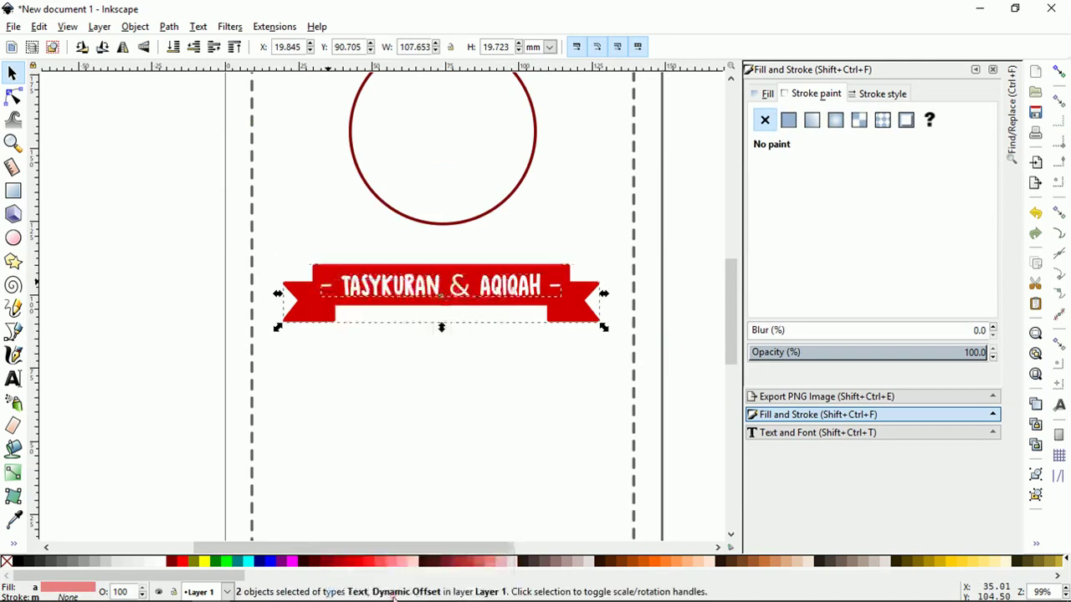
pyautogui.click(77, 315)
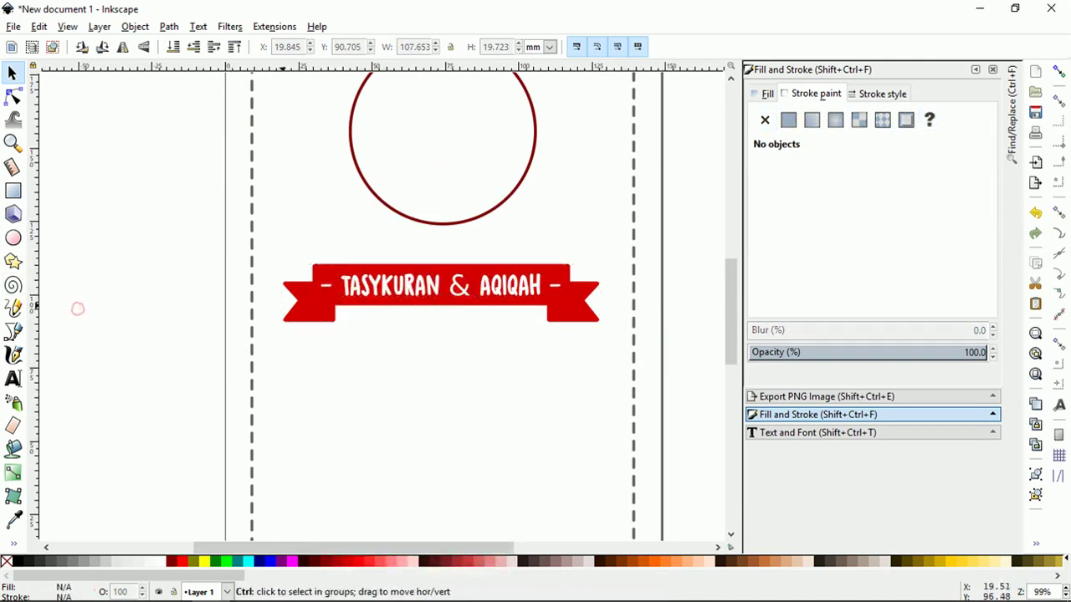
pyautogui.scroll(-2, 305, 306)
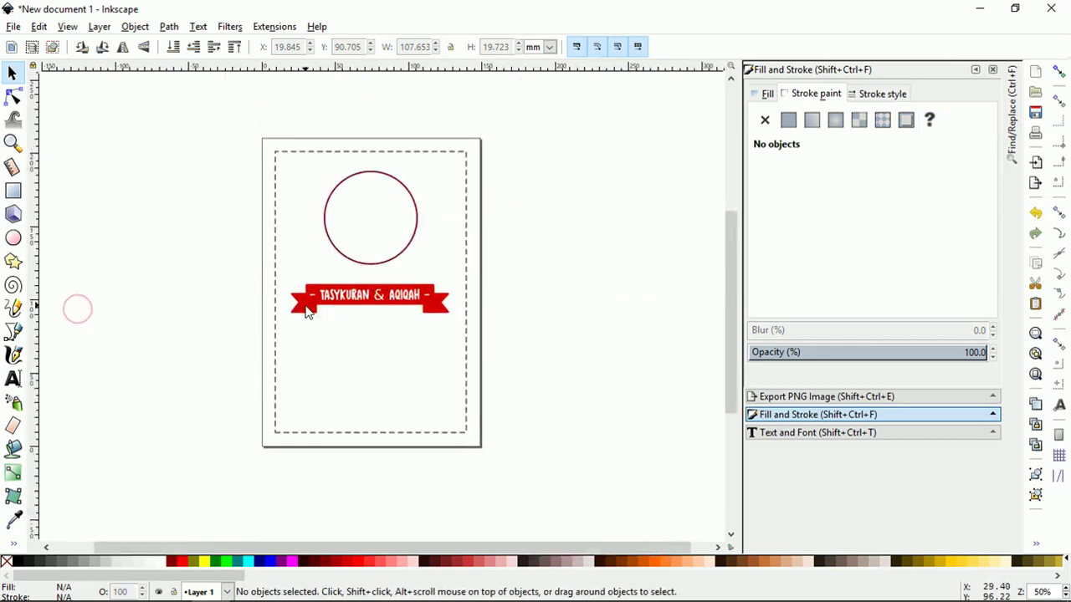
# - Set the dark-red circle's outline width to 2
pyautogui.click(410, 199)
pyautogui.click(882, 92)
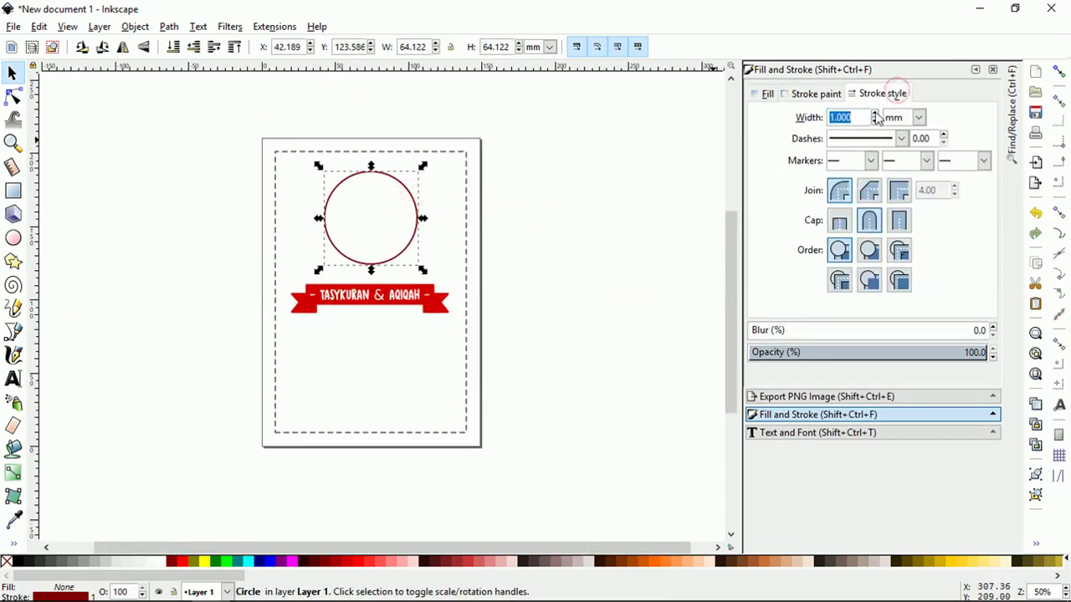
pyautogui.write('2')
pyautogui.press('Return')
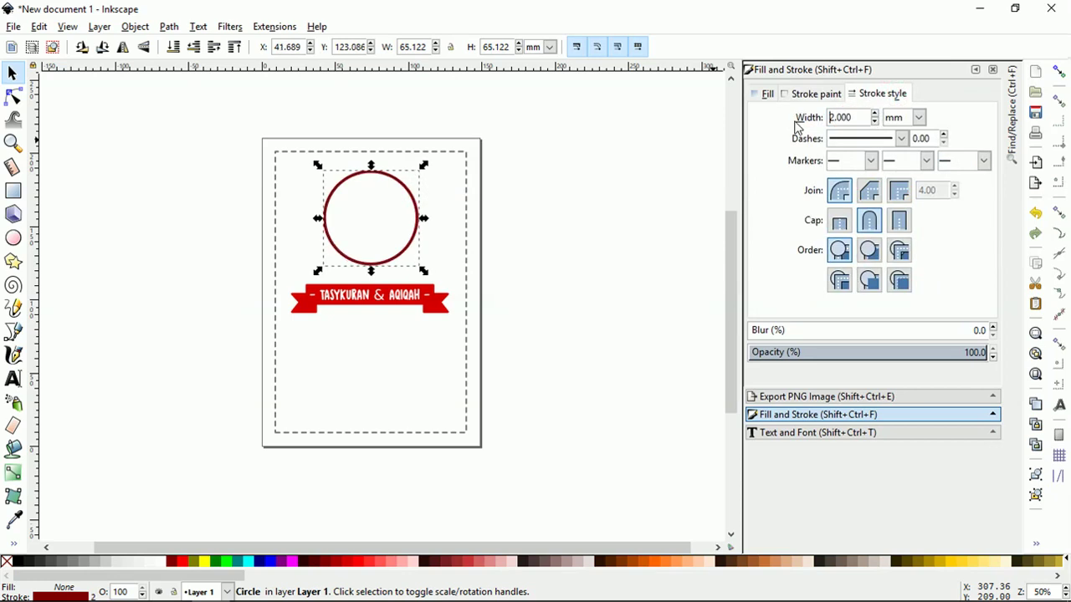
pyautogui.click(565, 243)
# - Shrink the circle to 55.5 mm and nudge it slightly higher above the banner
pyautogui.click(404, 211)
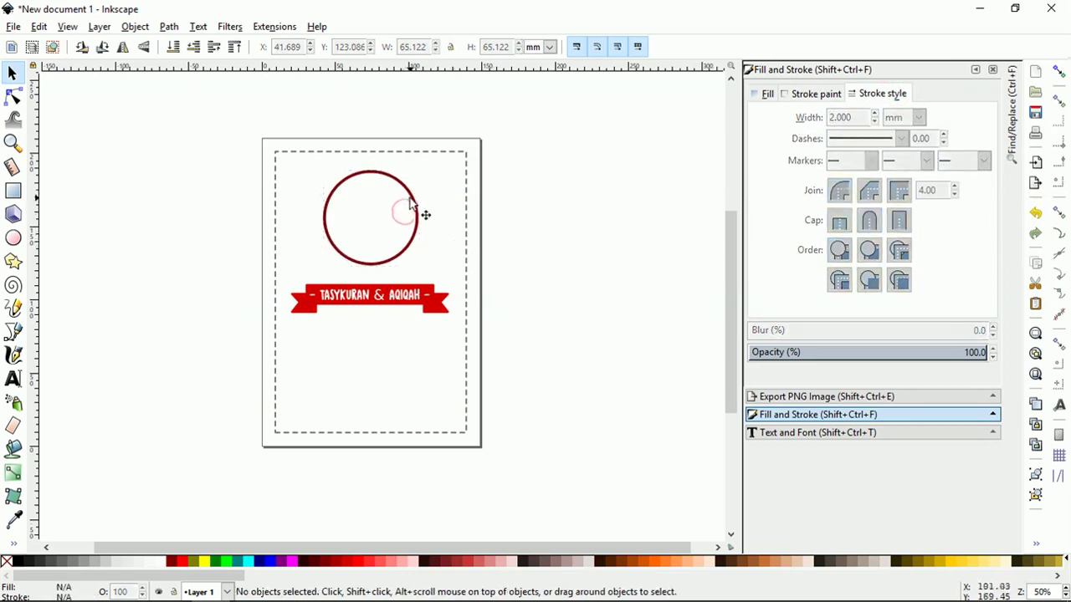
pyautogui.click(416, 209)
pyautogui.moveTo(423, 165); pyautogui.dragTo(420, 168)
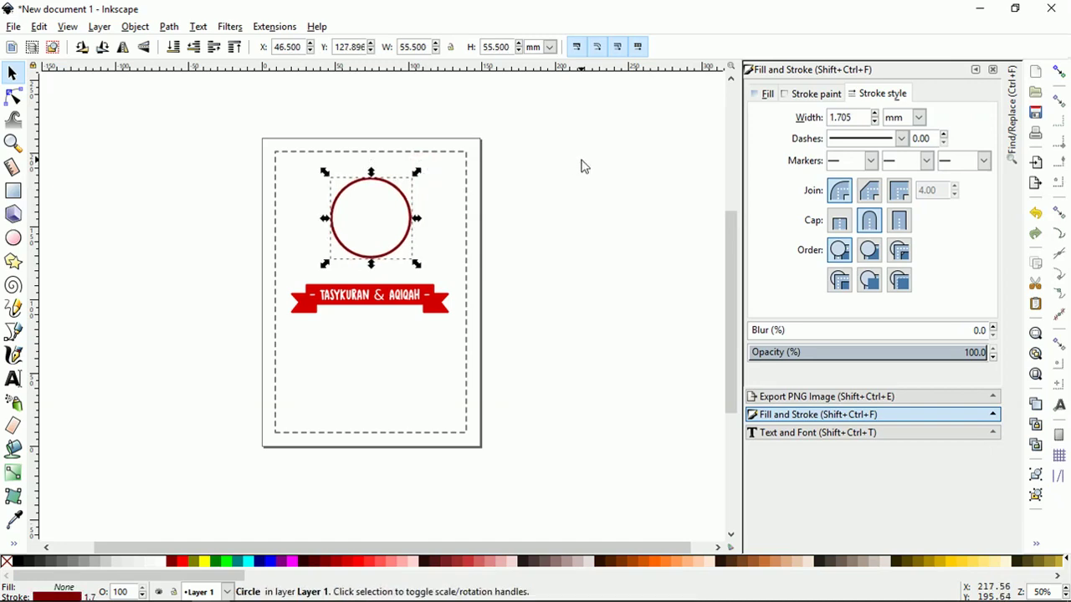
pyautogui.press('Down')
pyautogui.press('Up')
pyautogui.press('Up')
pyautogui.press('Up')
pyautogui.press('Up')
pyautogui.press('Up')
pyautogui.press('Up')
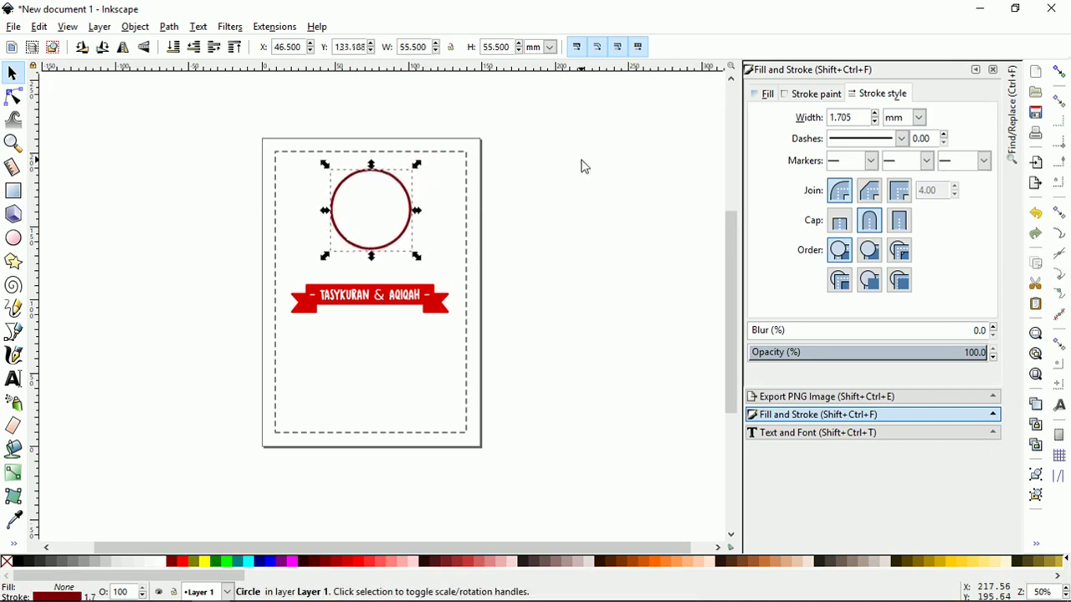
pyautogui.press('Up')
pyautogui.press('Up')
pyautogui.press('Up')
pyautogui.press('Up')
pyautogui.press('Up')
pyautogui.click(568, 267)
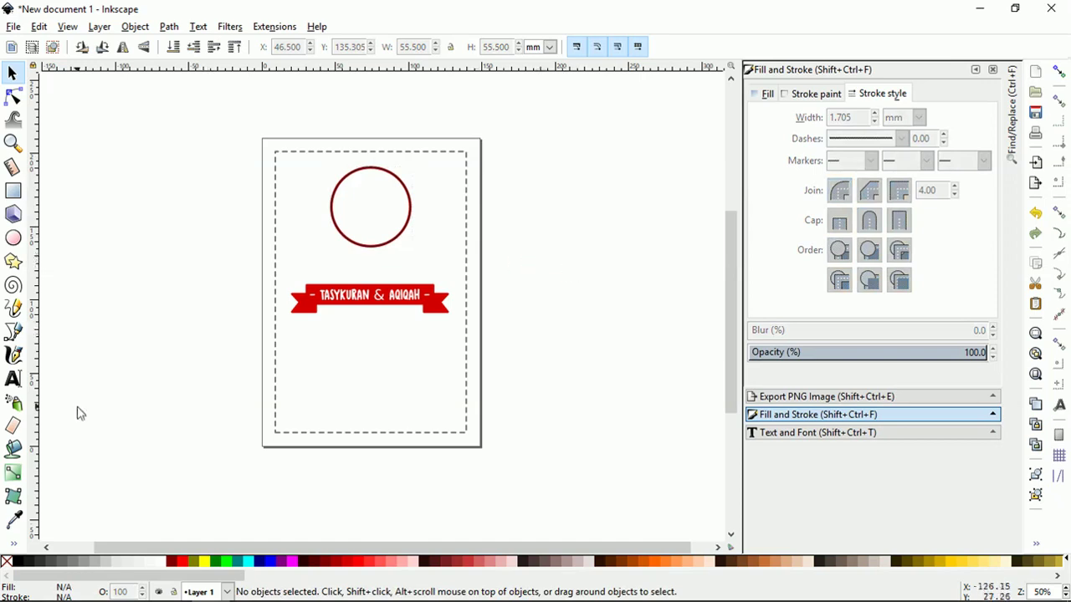
pyautogui.click(12, 378)
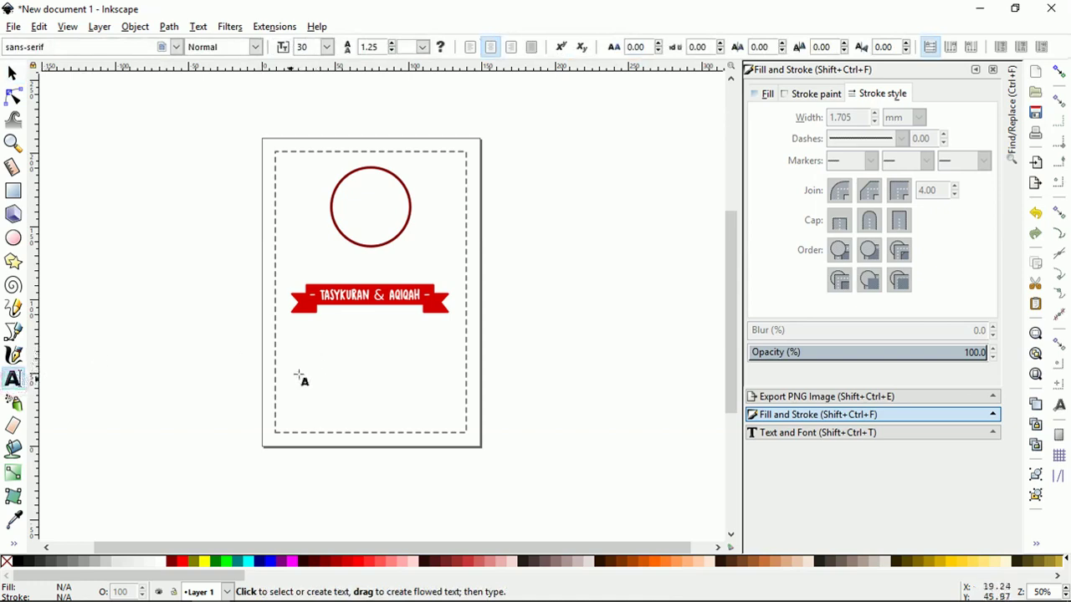
# - Start a 30 pt text line below the banner and type TELAH LAHIR PUTRA KAMI BERNAMA
pyautogui.click(351, 334)
pyautogui.keyDown('ctrl'); pyautogui.scroll(1, 353, 354); pyautogui.keyUp('ctrl')
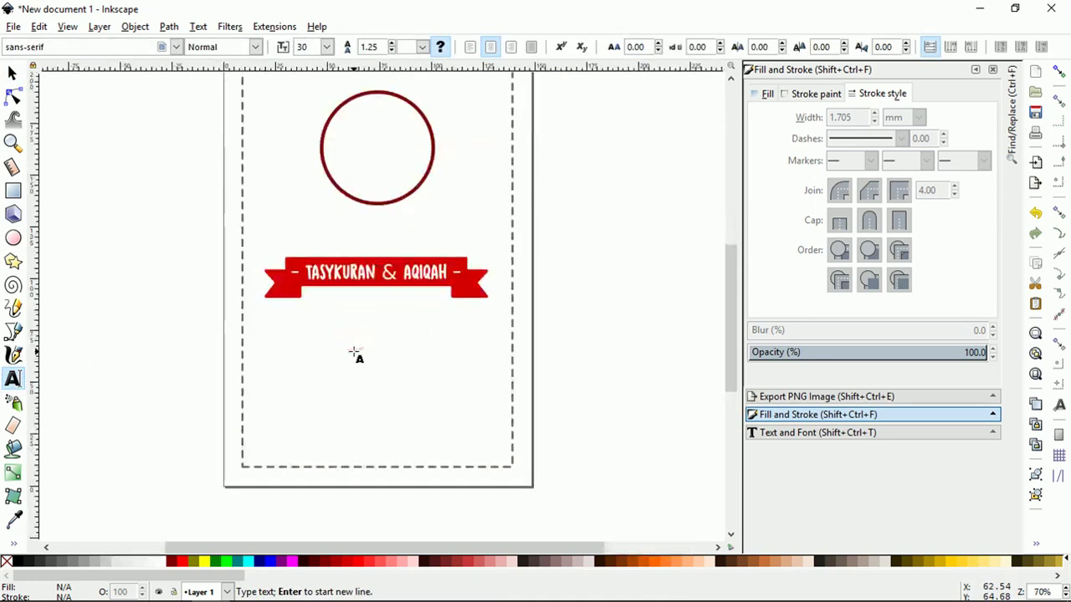
pyautogui.keyDown('ctrl'); pyautogui.scroll(1, 382, 354); pyautogui.keyUp('ctrl')
pyautogui.click(762, 435)
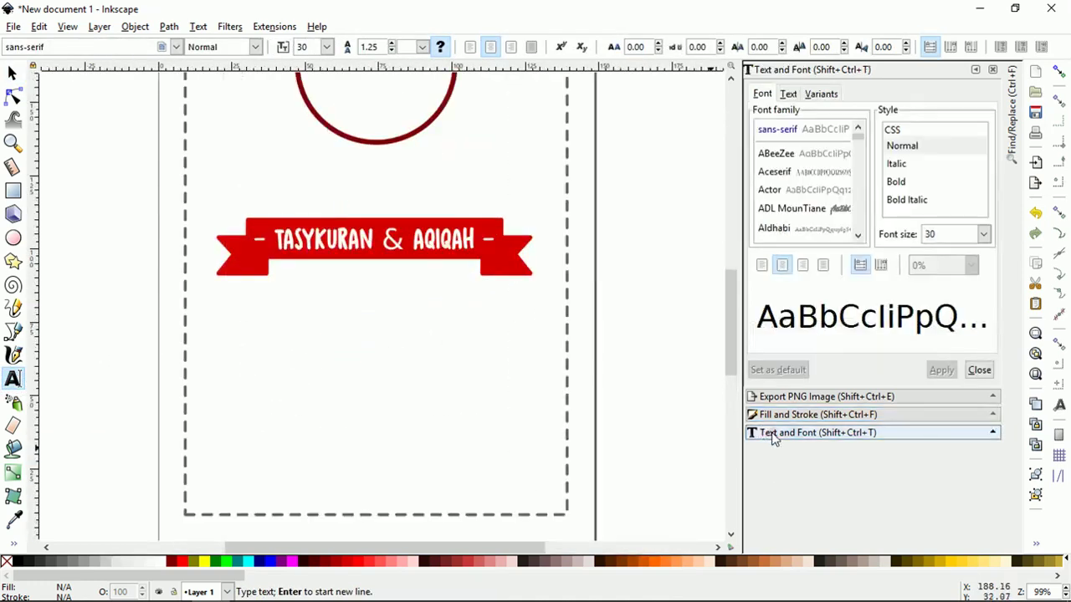
pyautogui.press('Escape')
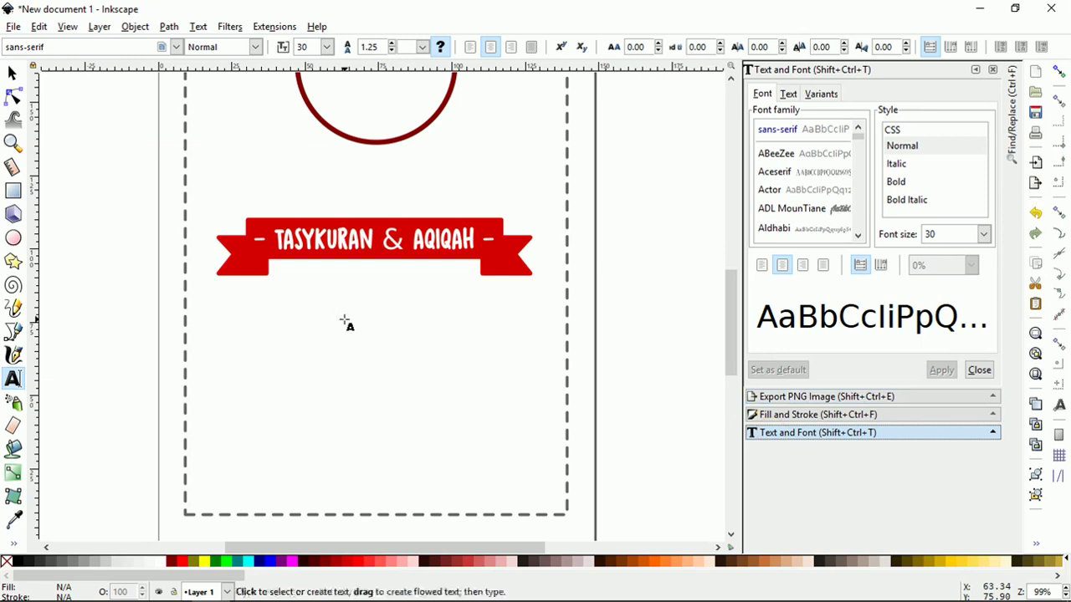
pyautogui.press('e')
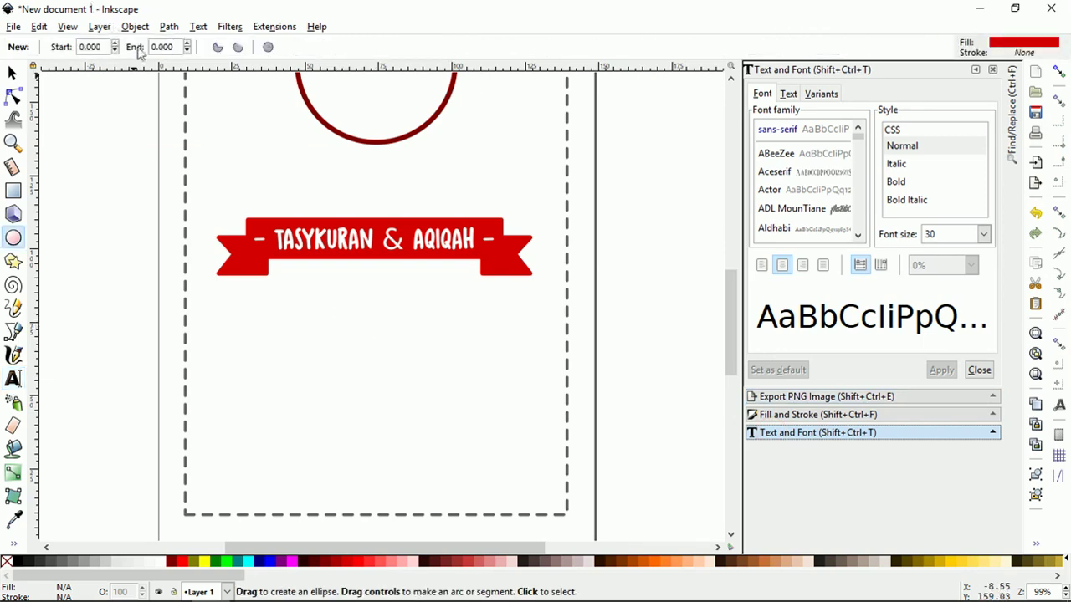
pyautogui.click(12, 73)
pyautogui.click(17, 382)
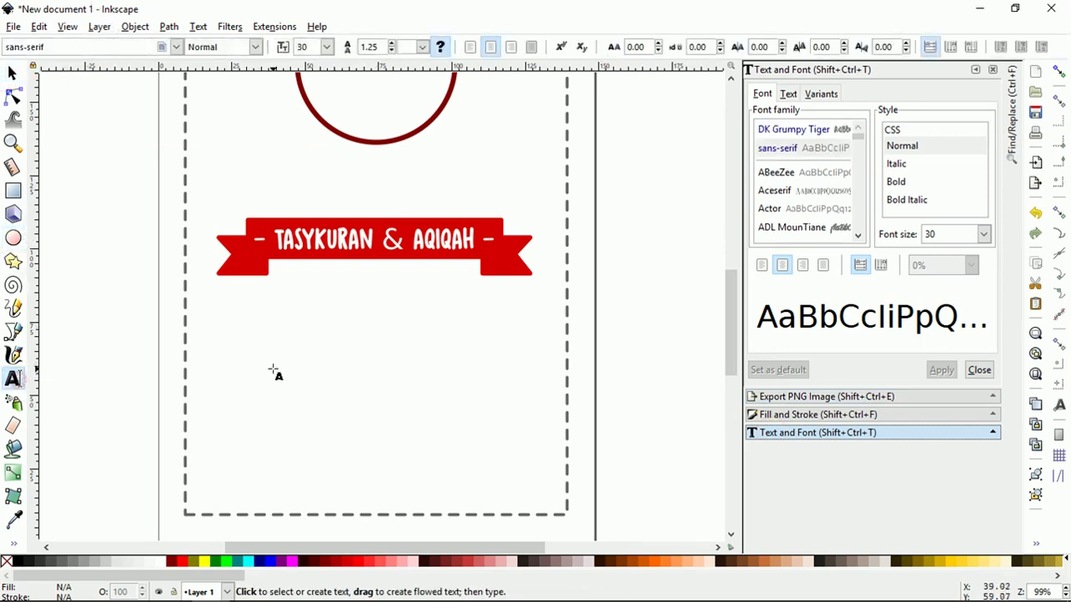
pyautogui.click(272, 366)
pyautogui.write('TE')
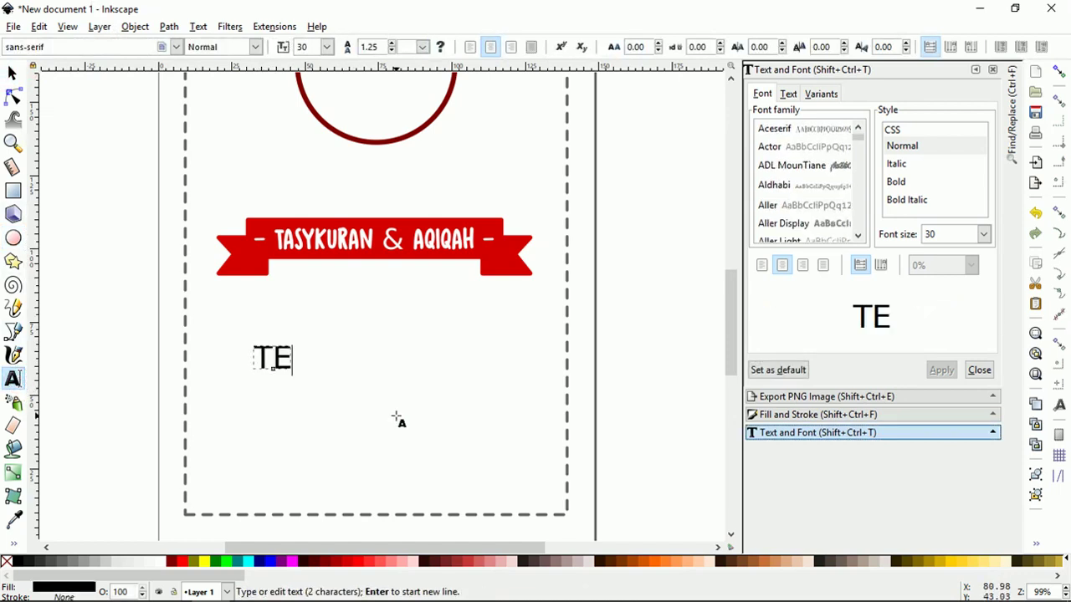
pyautogui.write('LAH LAHIR')
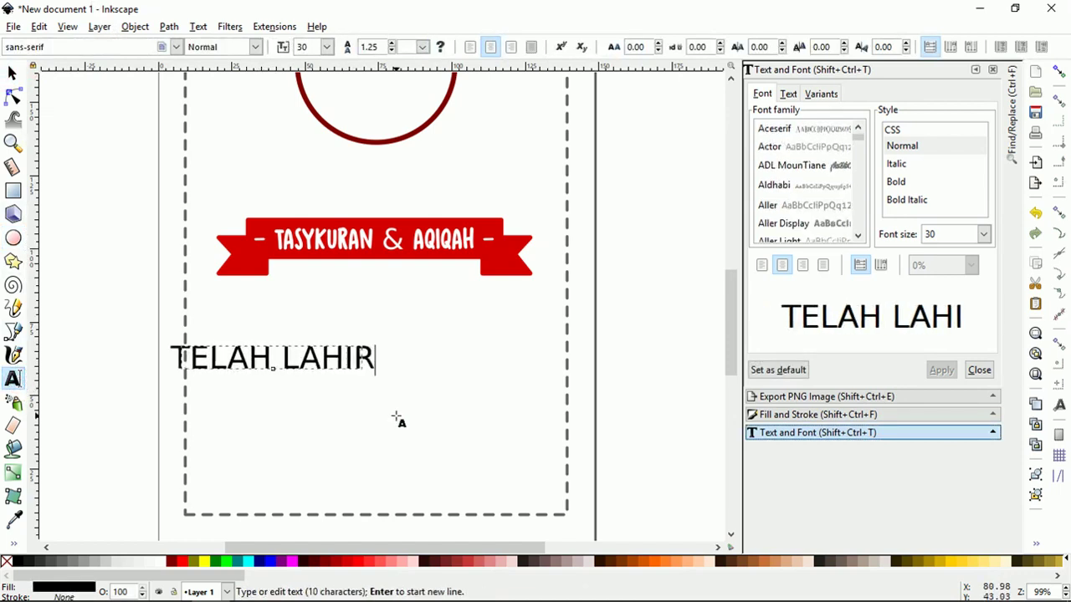
pyautogui.write(' PU')
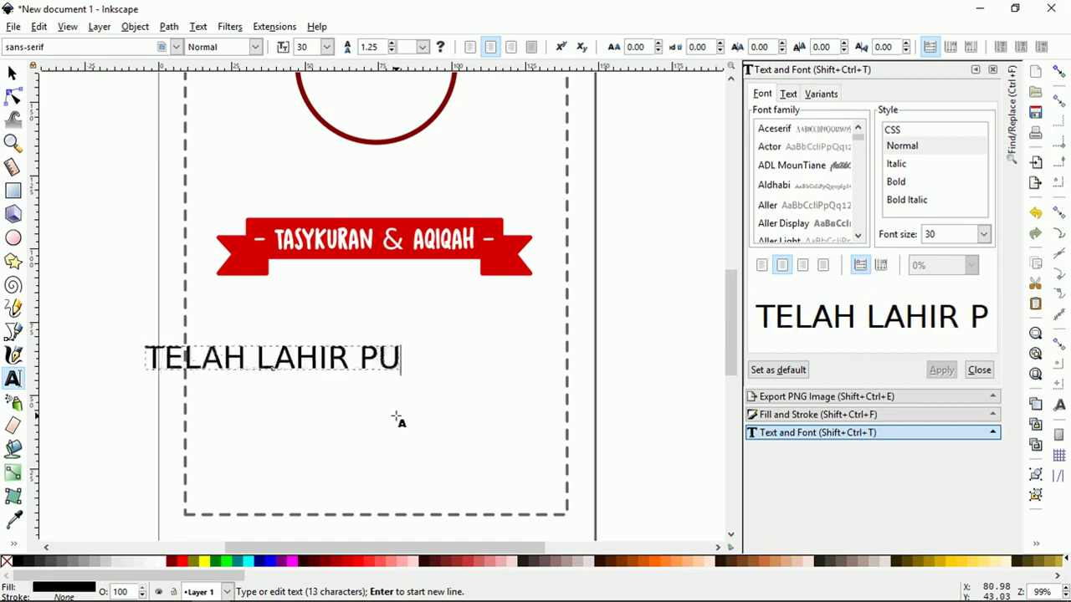
pyautogui.write('TRA KAMI ')
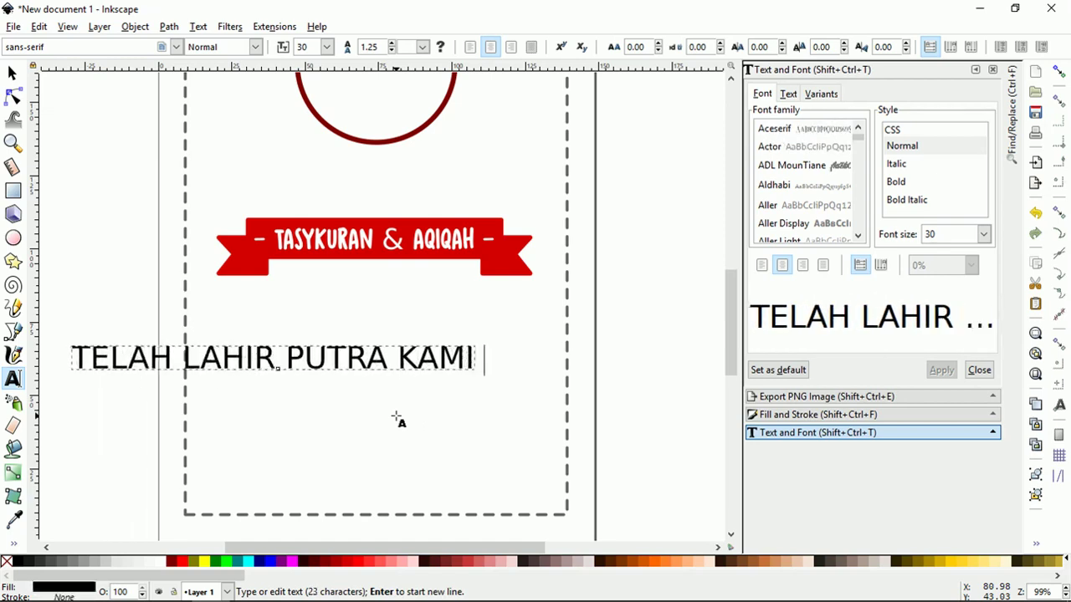
pyautogui.write('ERNAMA')
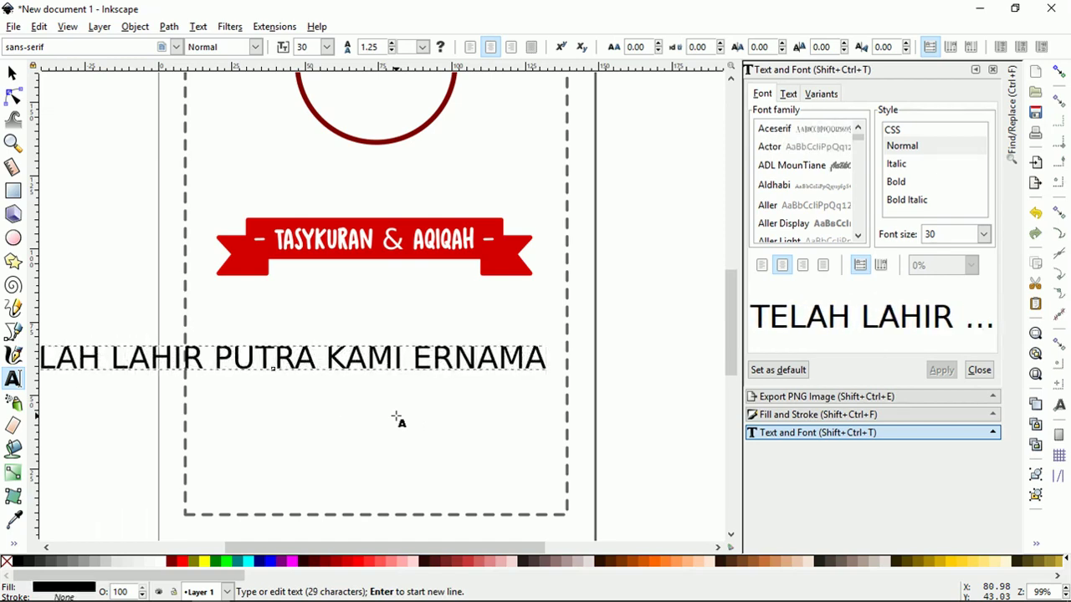
pyautogui.write('B')
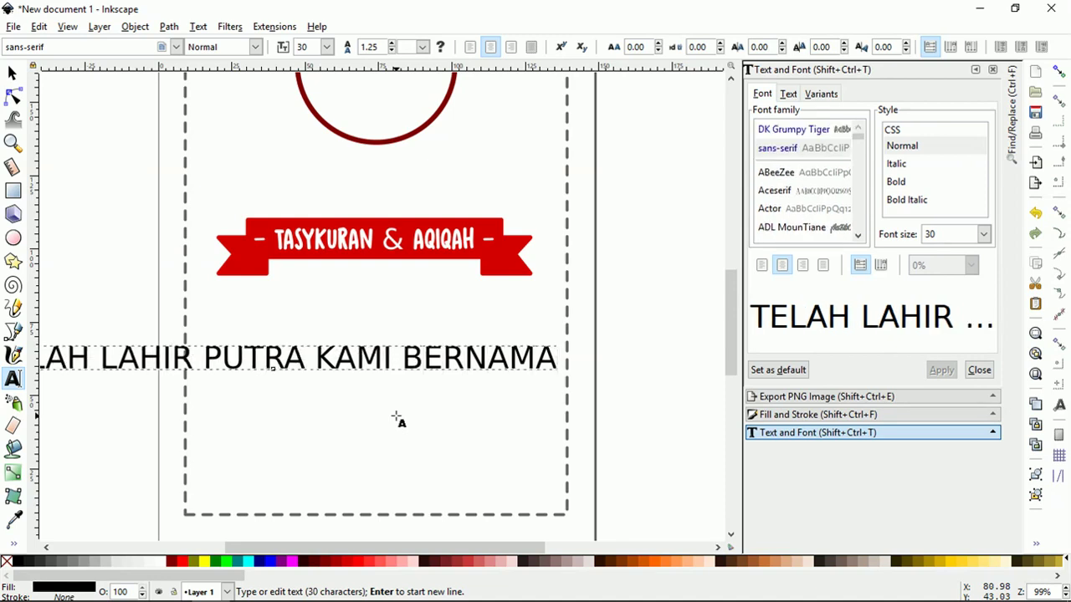
# - Resize the subtitle text line to about 80.7 mm so it fits inside the border
pyautogui.press('Escape')
pyautogui.press('s')
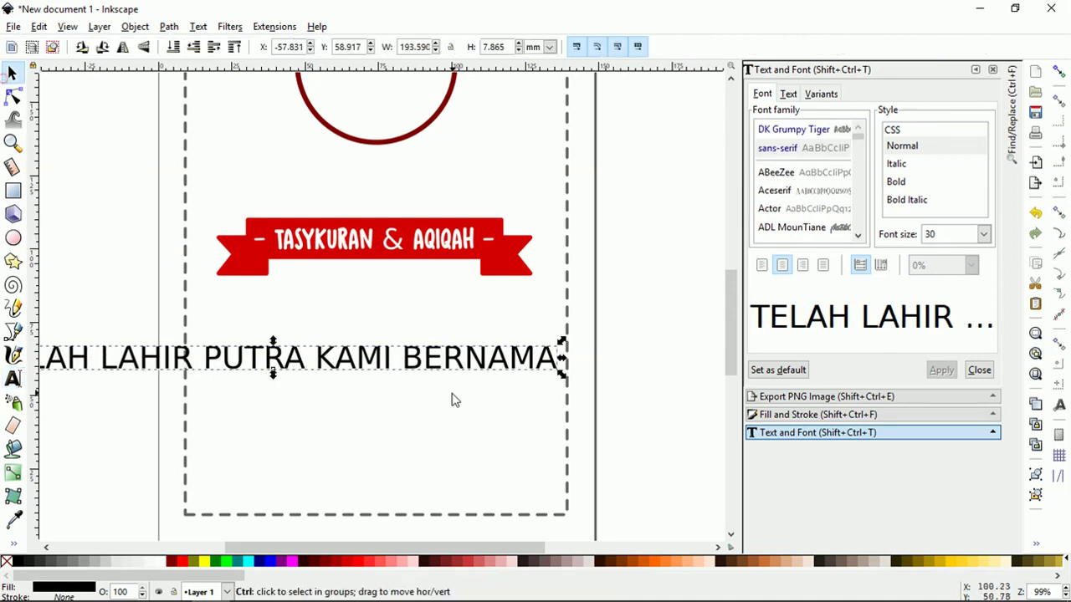
pyautogui.scroll(-1, 556, 364)
pyautogui.moveTo(557, 365); pyautogui.dragTo(477, 368)
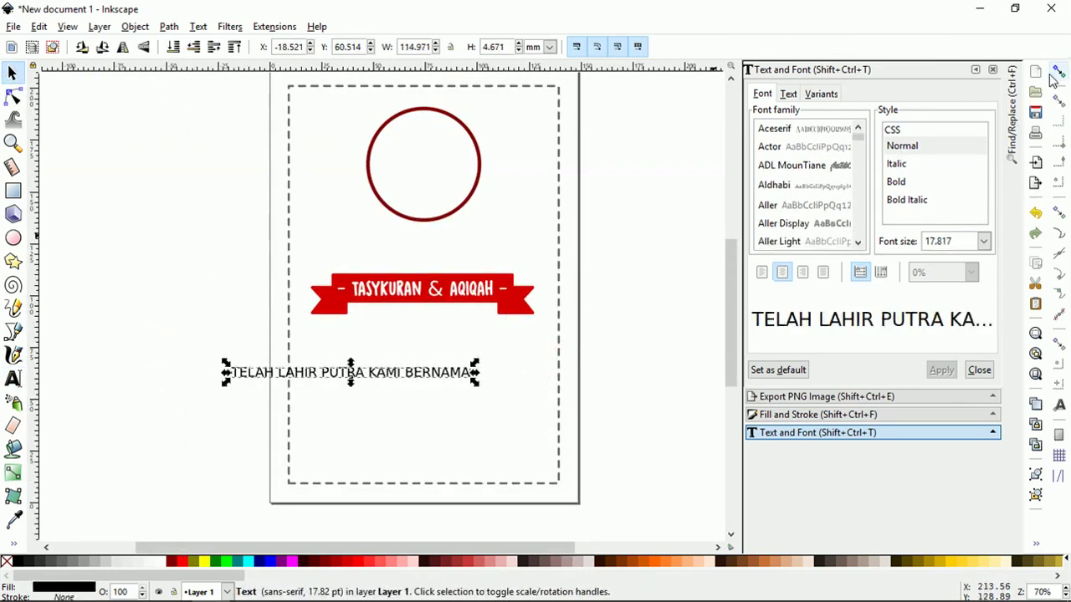
pyautogui.scroll(1, 344, 384)
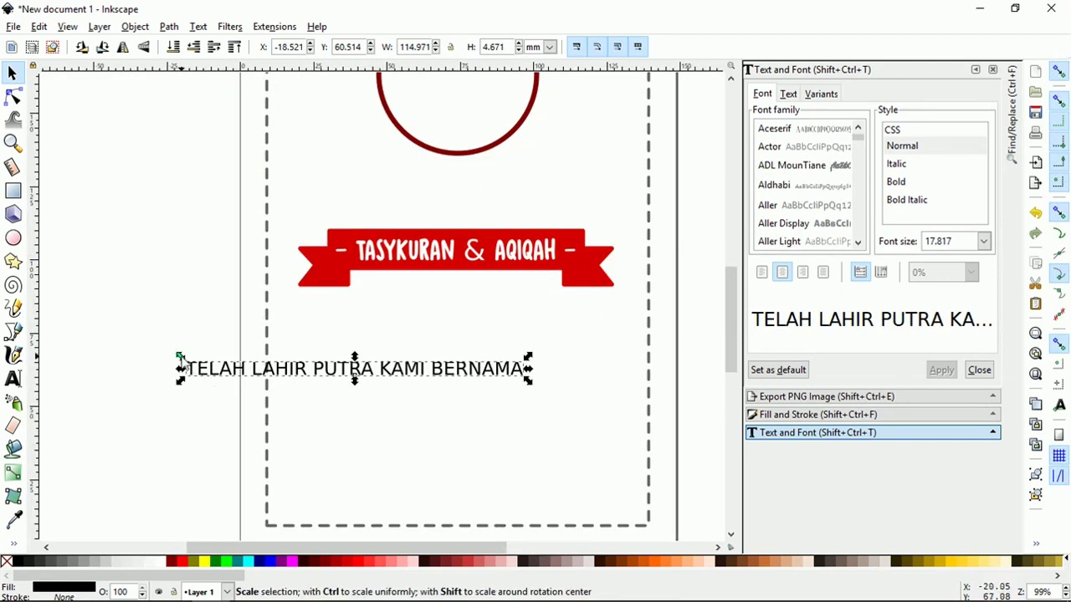
pyautogui.moveTo(178, 357); pyautogui.dragTo(167, 287)
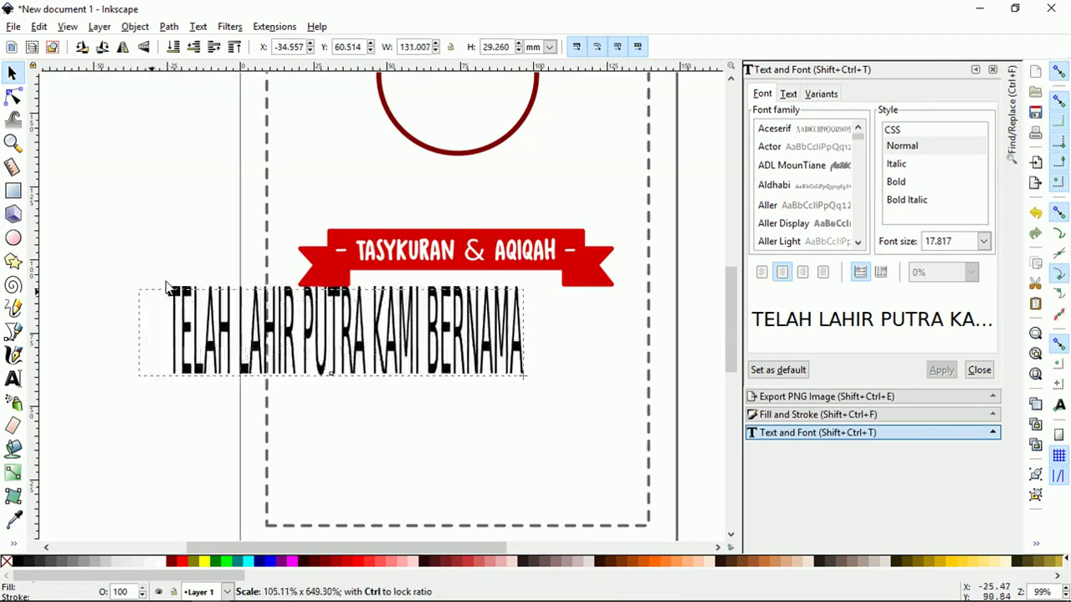
pyautogui.moveTo(166, 286)
pyautogui.mouseDown()
pyautogui.moveTo(81, 299)
pyautogui.moveTo(154, 345)
pyautogui.mouseUp()
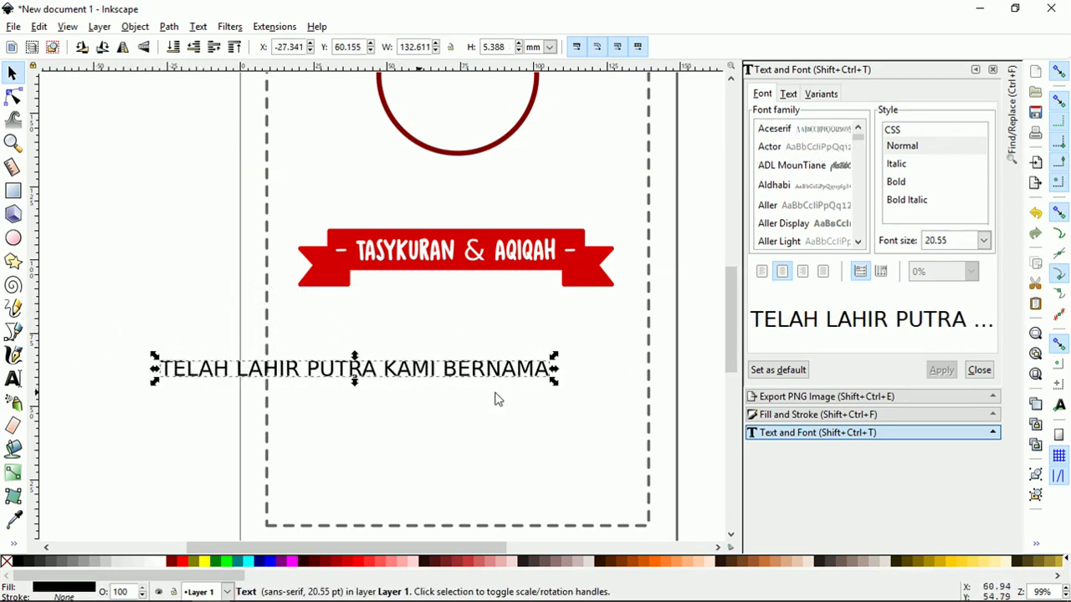
# - Set the subtitle's font to DK Grumpy Tiger
pyautogui.scroll(2, 815, 172)
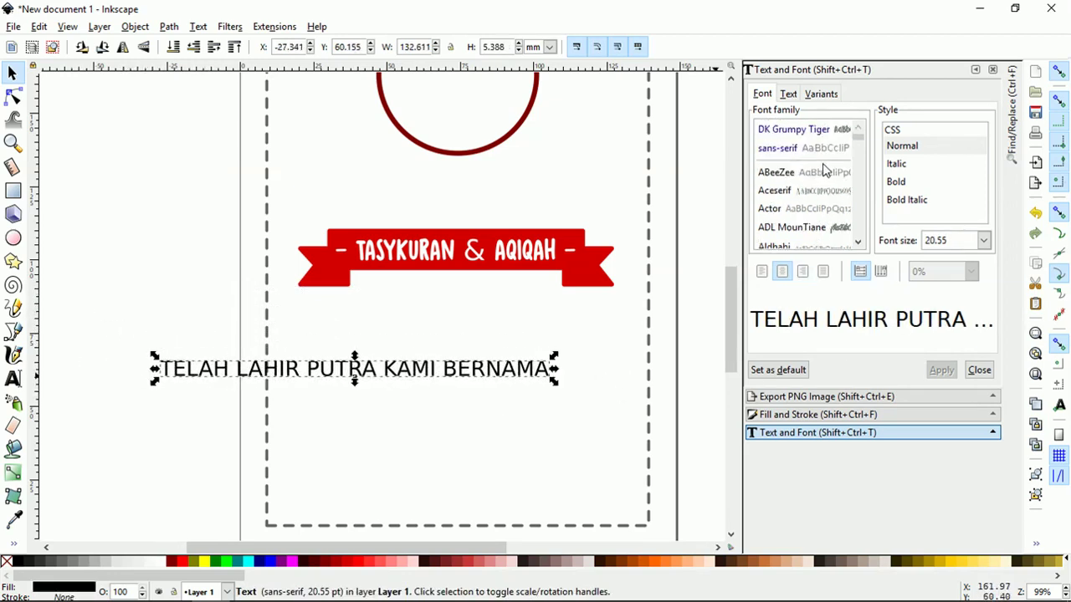
pyautogui.click(818, 133)
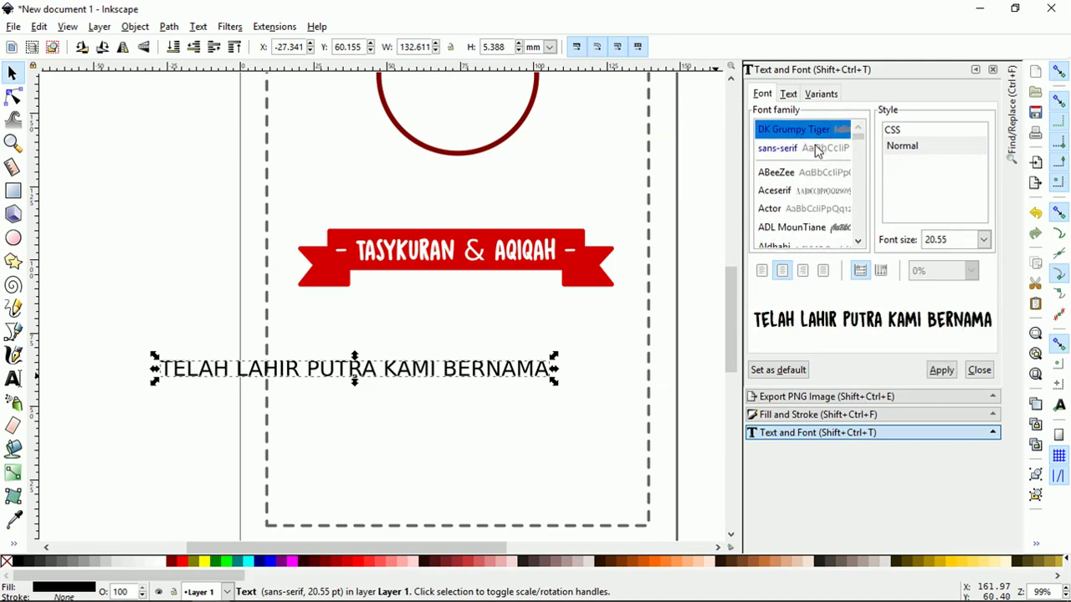
pyautogui.click(942, 370)
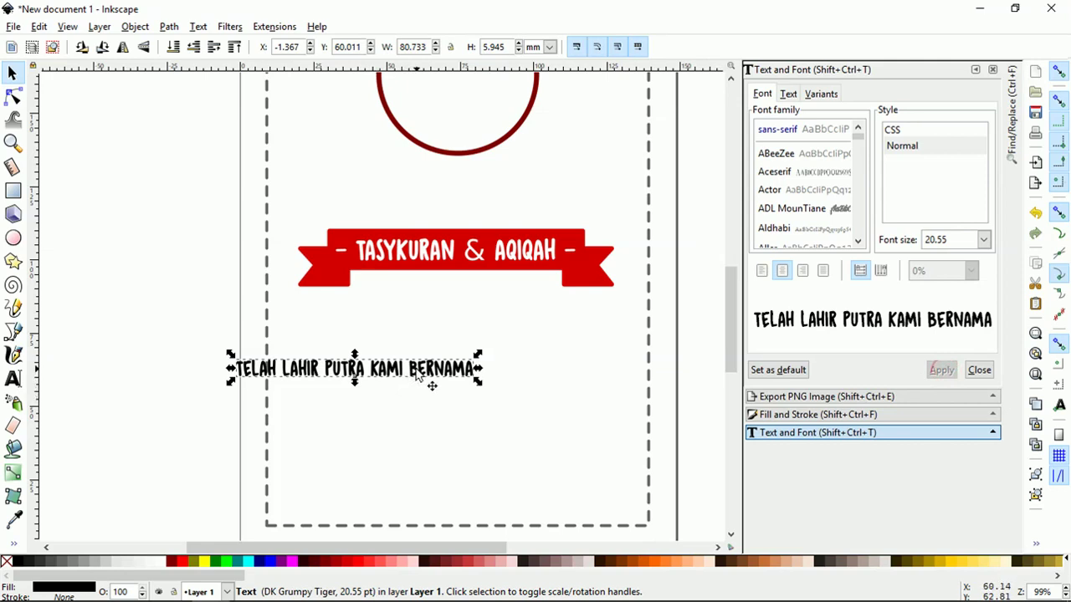
# - Move the subtitle just below the banner and shrink it slightly
pyautogui.moveTo(418, 375); pyautogui.dragTo(521, 306)
pyautogui.scroll(1, 521, 306)
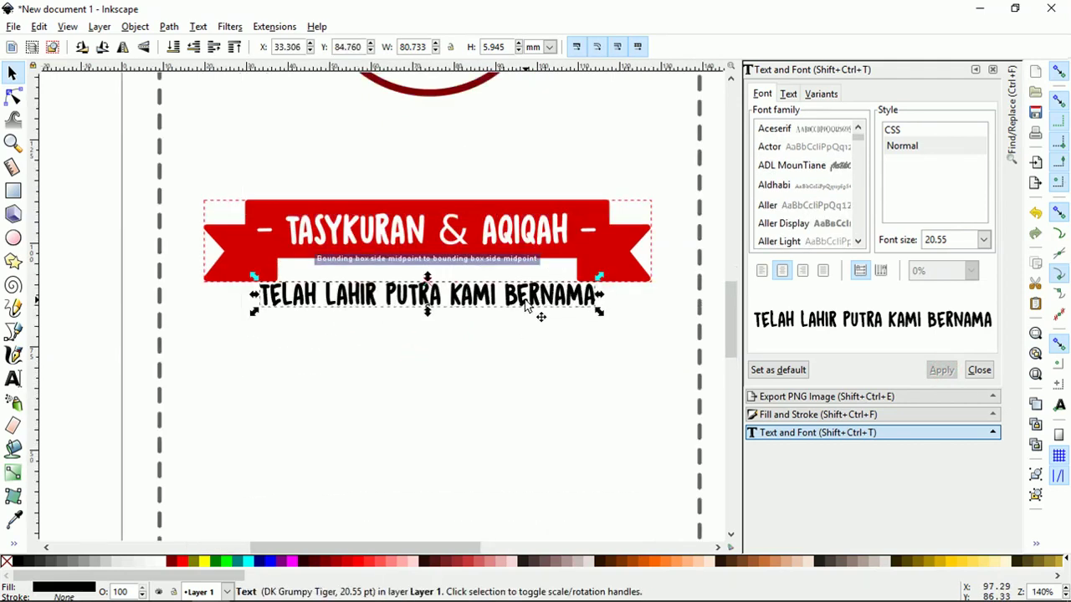
pyautogui.moveTo(602, 277); pyautogui.dragTo(571, 276)
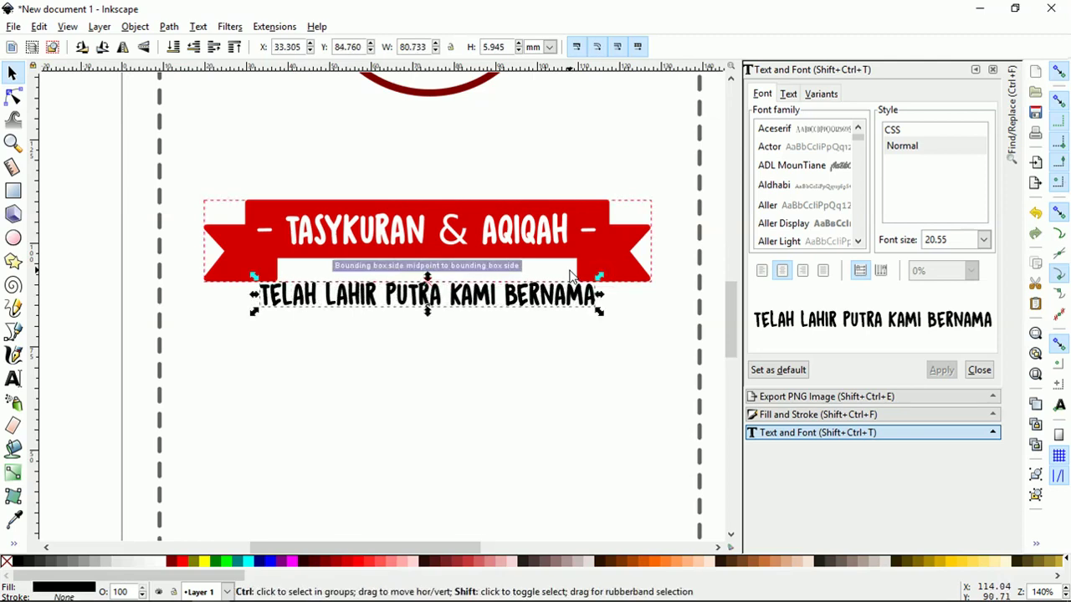
pyautogui.moveTo(509, 292); pyautogui.dragTo(510, 359)
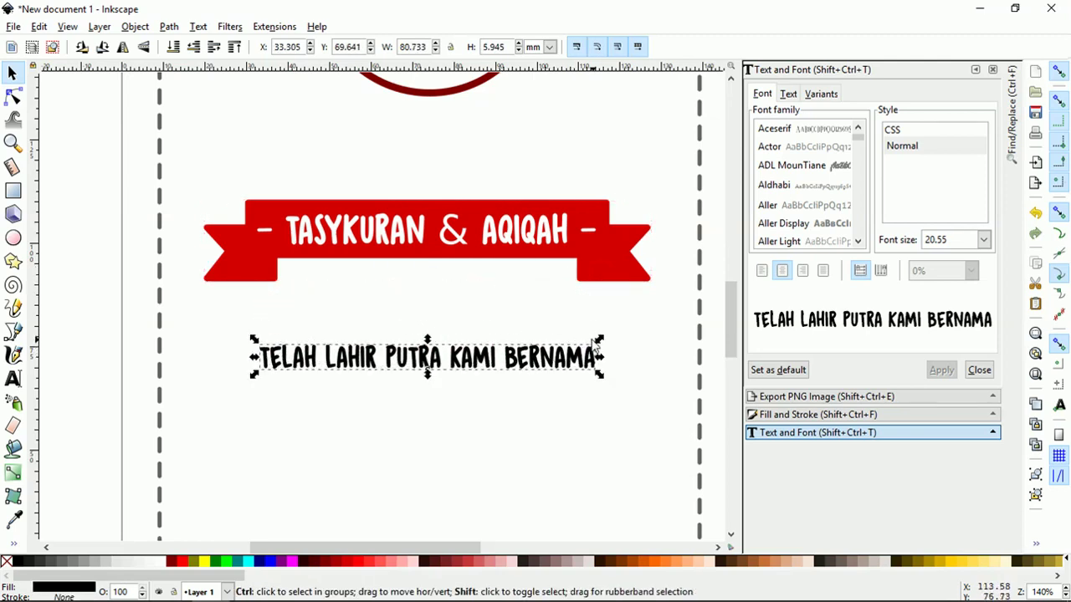
pyautogui.moveTo(597, 340); pyautogui.dragTo(583, 347)
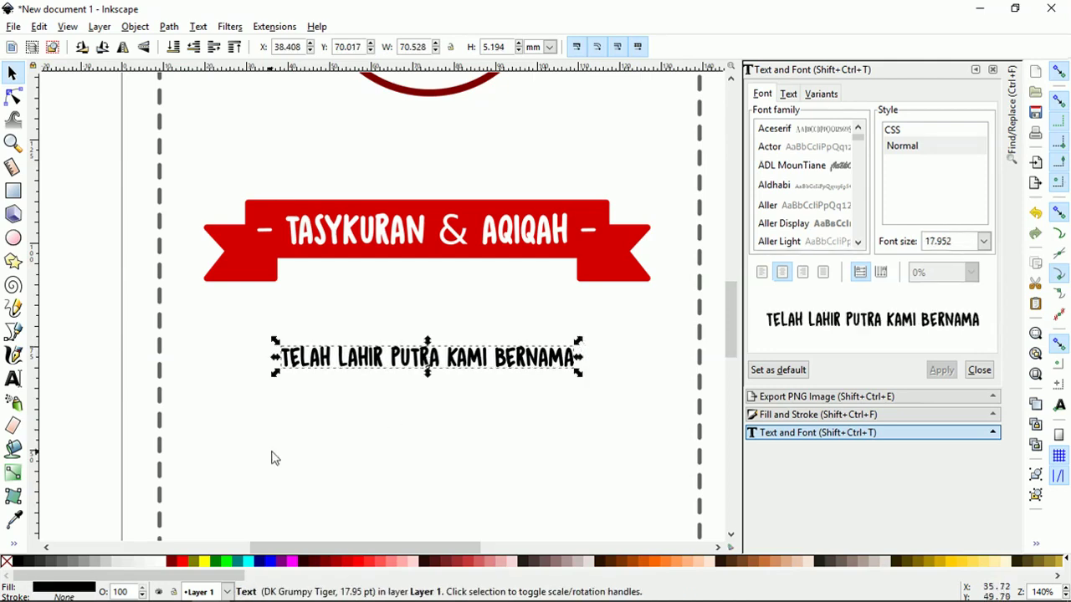
# - Colour the subtitle dark grey and nudge it up under the banner
pyautogui.click(72, 560)
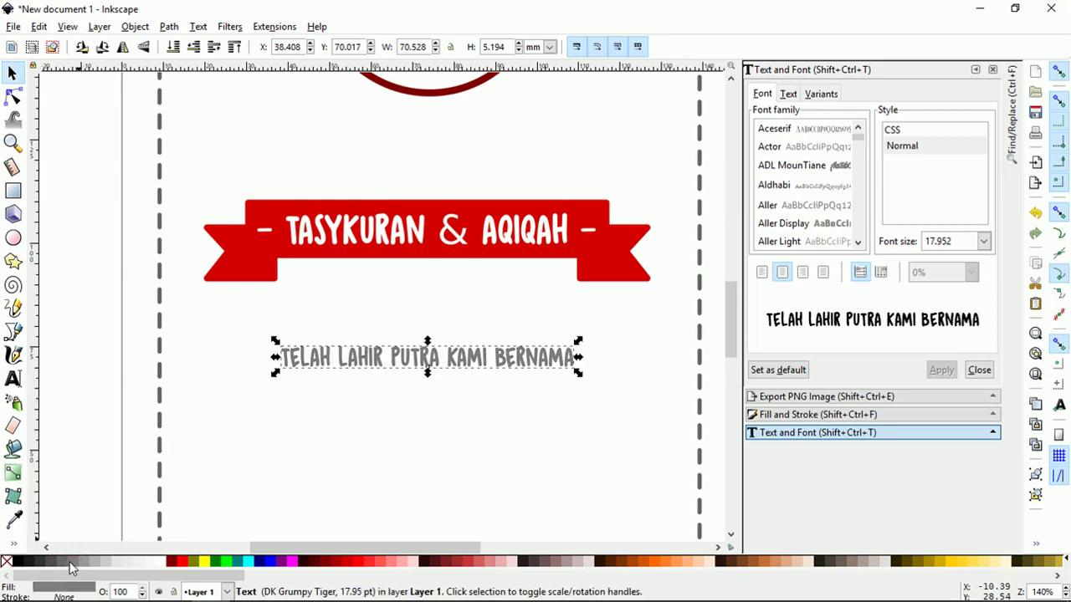
pyautogui.click(65, 561)
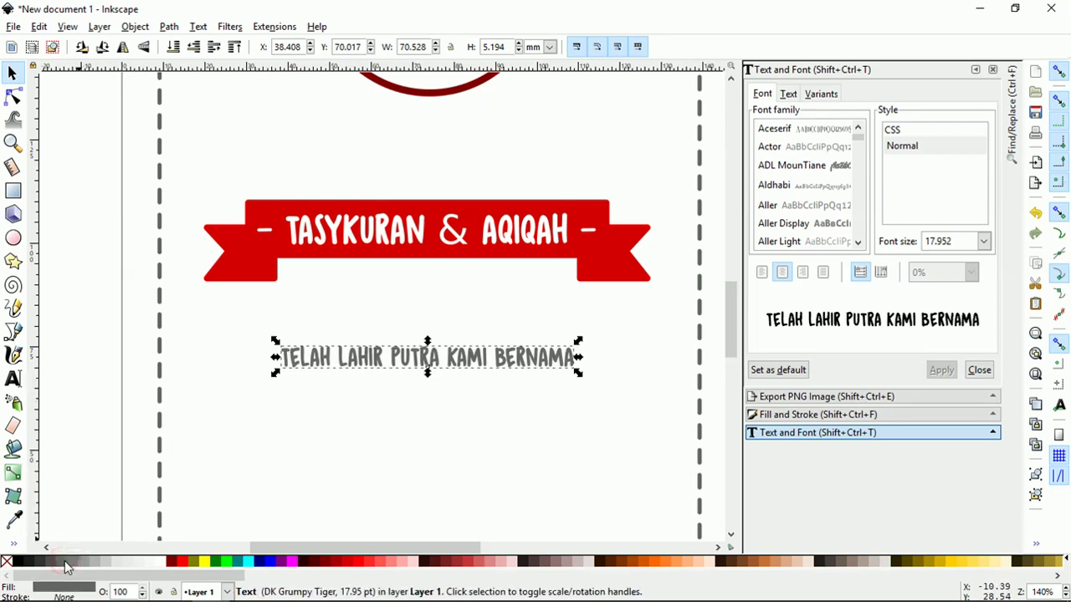
pyautogui.click(56, 561)
pyautogui.press('Up')
pyautogui.press('Up')
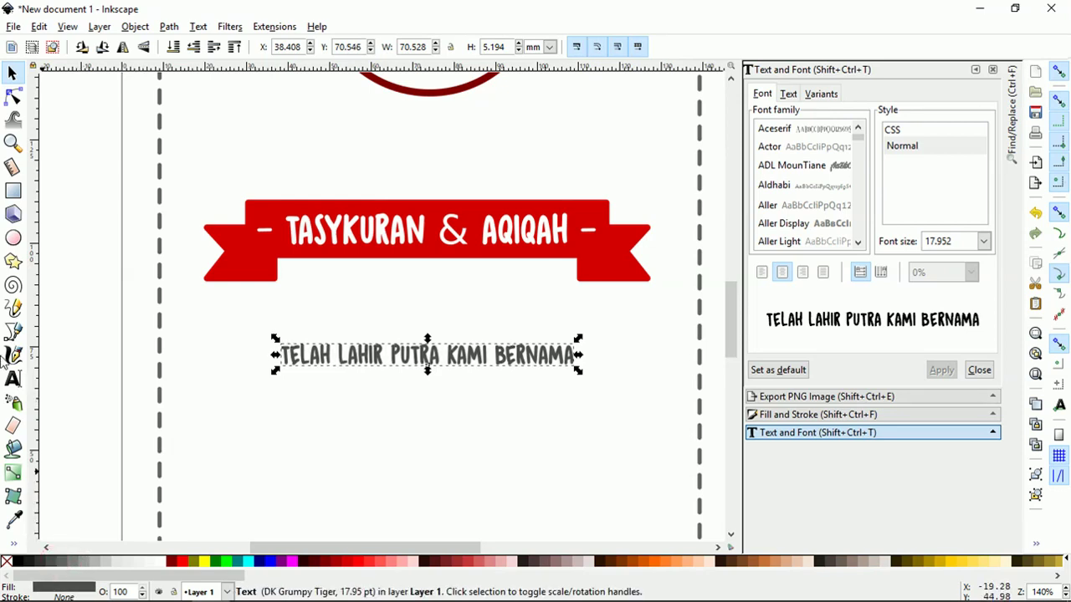
pyautogui.press('Up')
pyautogui.press('Up')
pyautogui.press('Up')
pyautogui.press('Up')
pyautogui.press('Up')
pyautogui.press('Up')
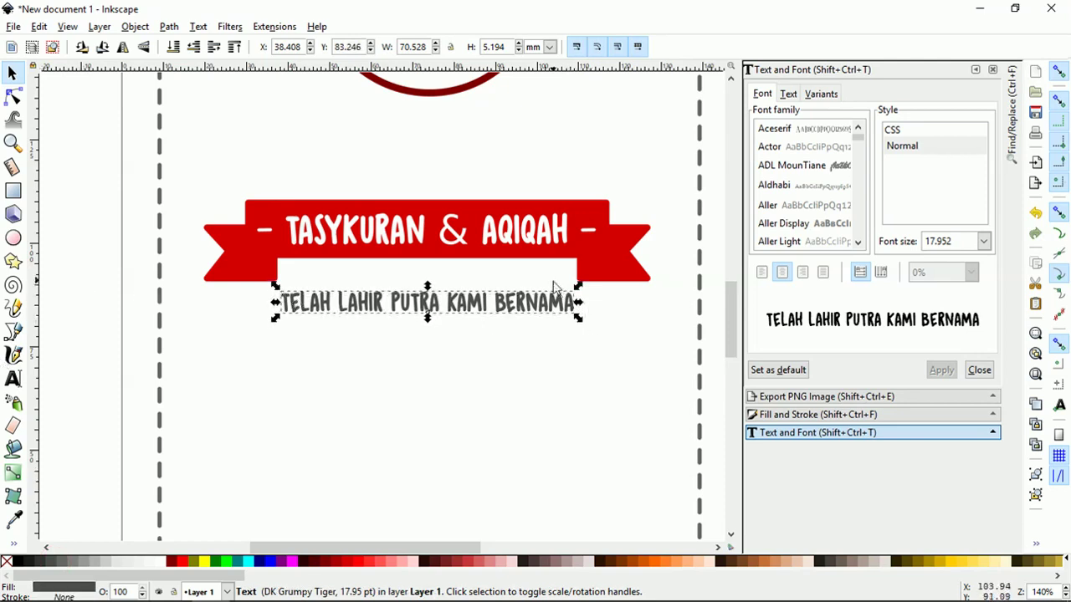
# - Rescale the subtitle to 16.2 pt, 63.651 mm wide, beneath the banner
pyautogui.moveTo(577, 287)
pyautogui.mouseDown()
pyautogui.moveTo(562, 282)
pyautogui.moveTo(706, 276)
pyautogui.mouseUp()
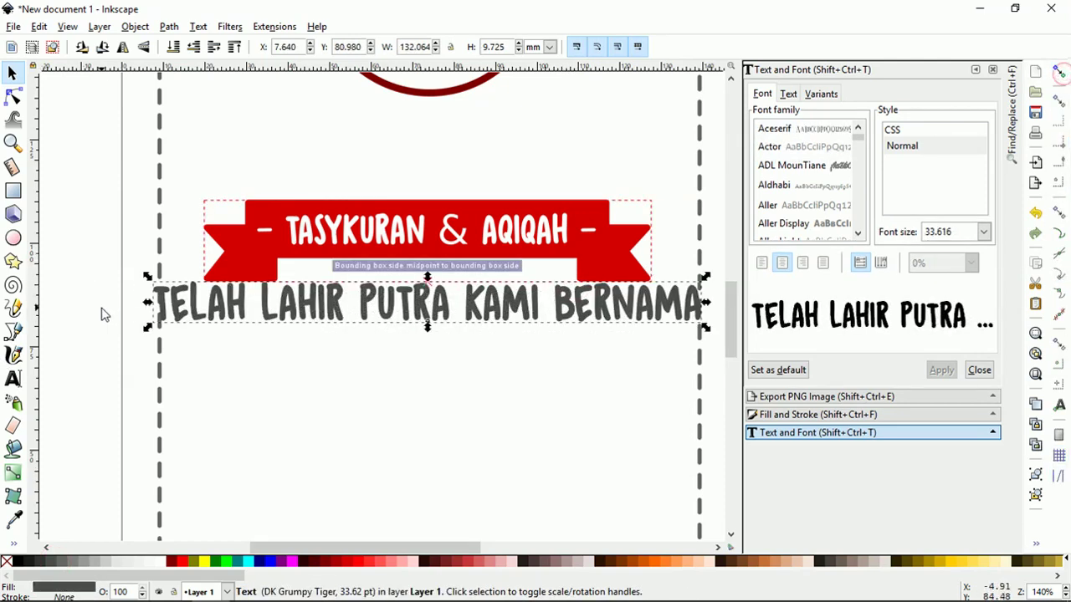
pyautogui.moveTo(147, 277); pyautogui.dragTo(284, 262)
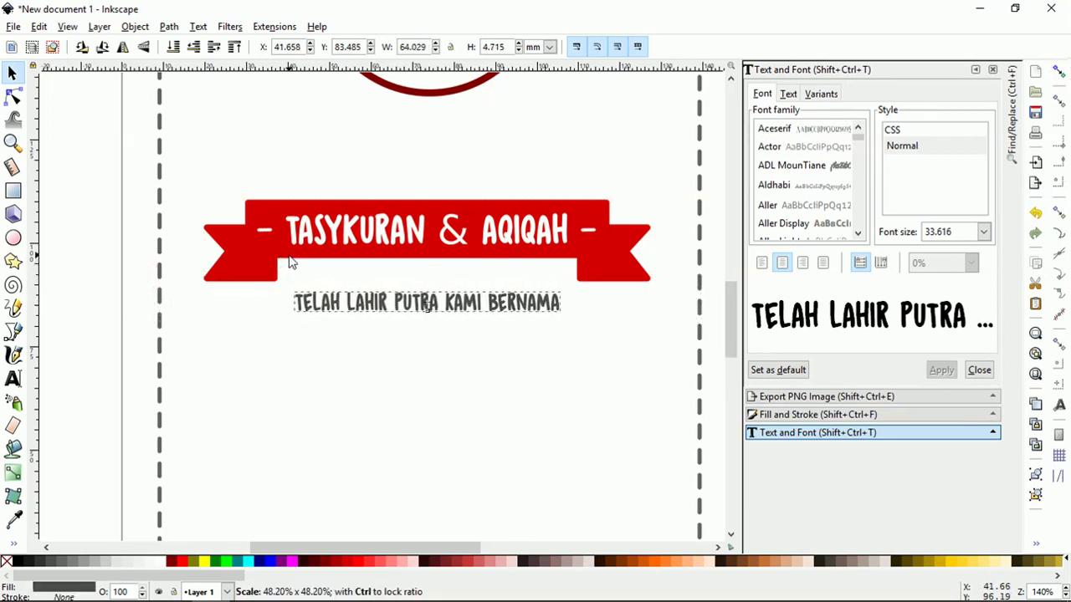
pyautogui.moveTo(284, 263); pyautogui.dragTo(291, 262)
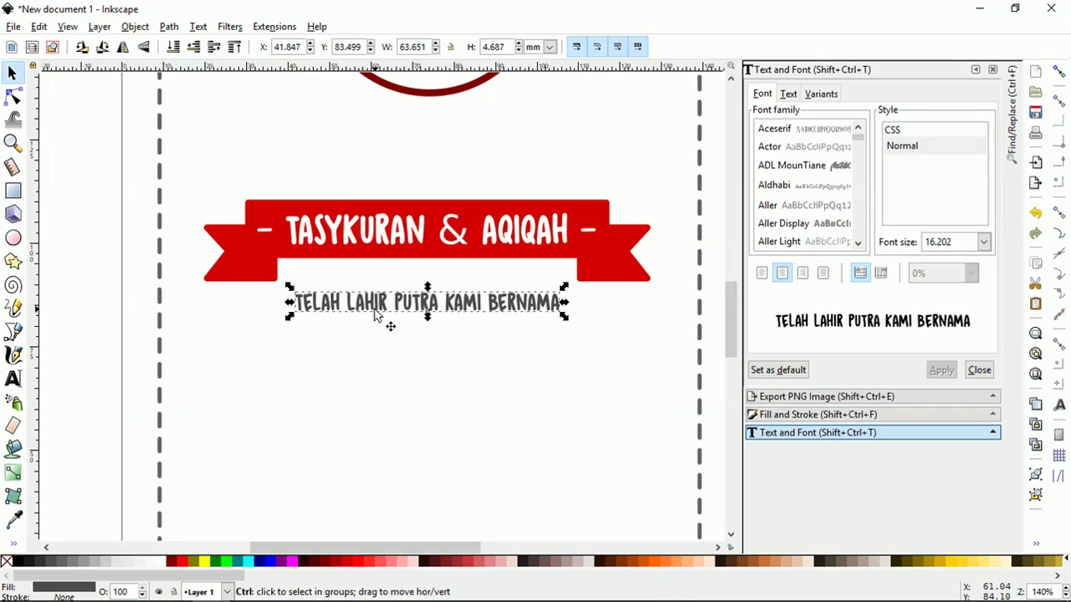
# - Duplicate the subtitle, move the copy below it, and nudge the original up
pyautogui.hotkey('ctrl', 'd')
pyautogui.moveTo(422, 303); pyautogui.dragTo(423, 377)
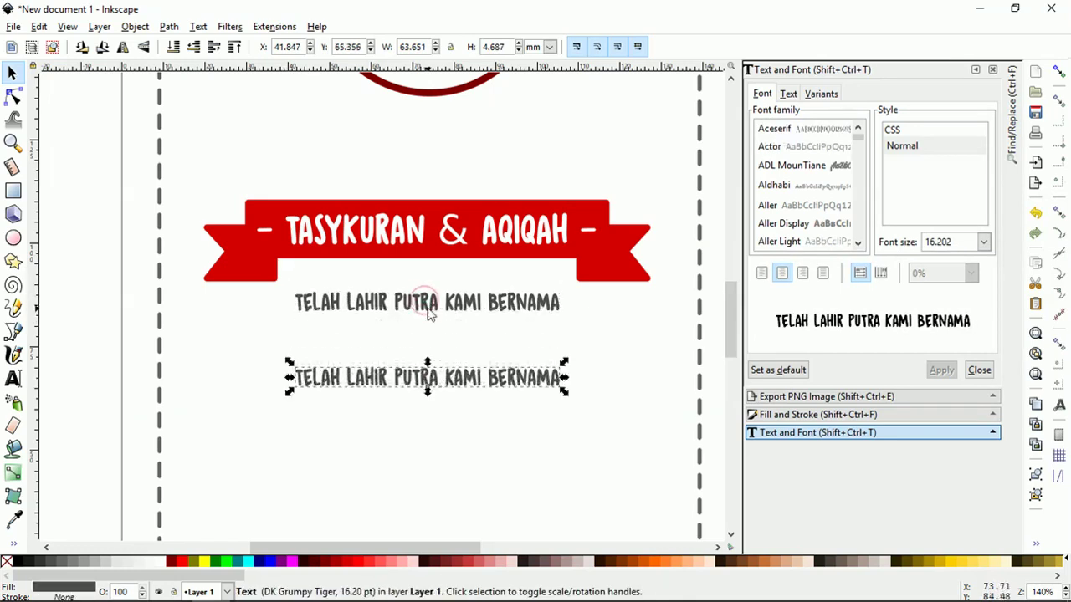
pyautogui.click(425, 301)
pyautogui.press('Up')
pyautogui.press('Up')
pyautogui.press('Up')
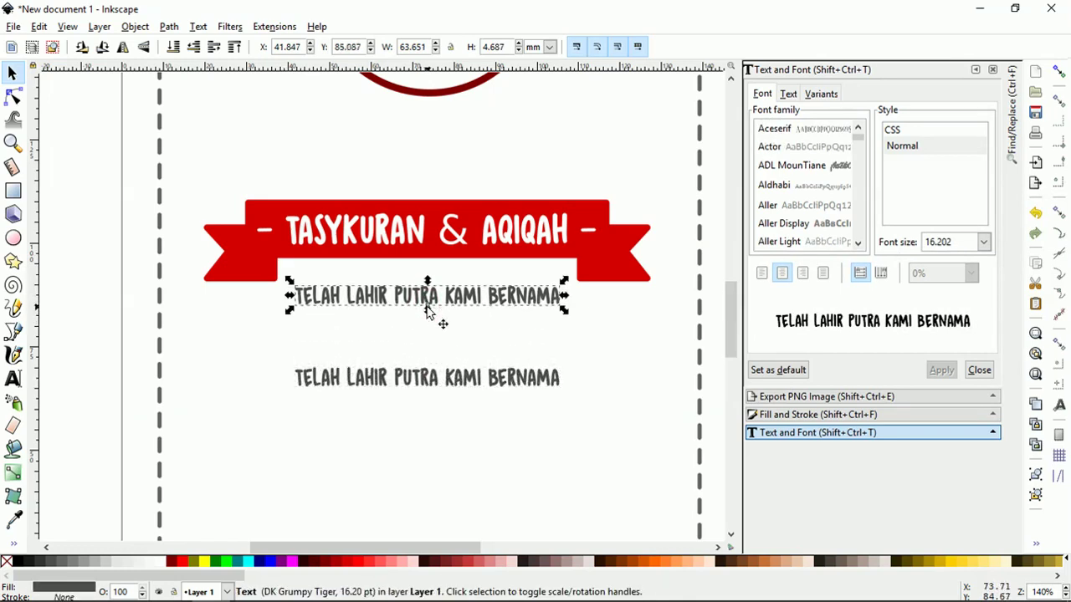
# - Replace the copy's text with the child's full name
pyautogui.tripleClick(450, 377)
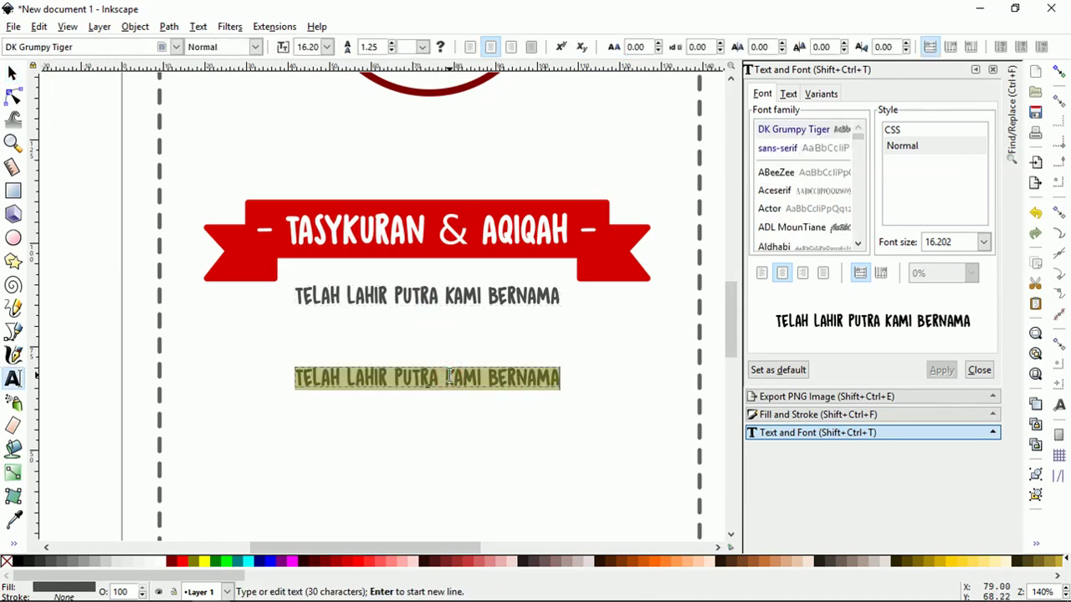
pyautogui.write('m')
pyautogui.press('BackSpace')
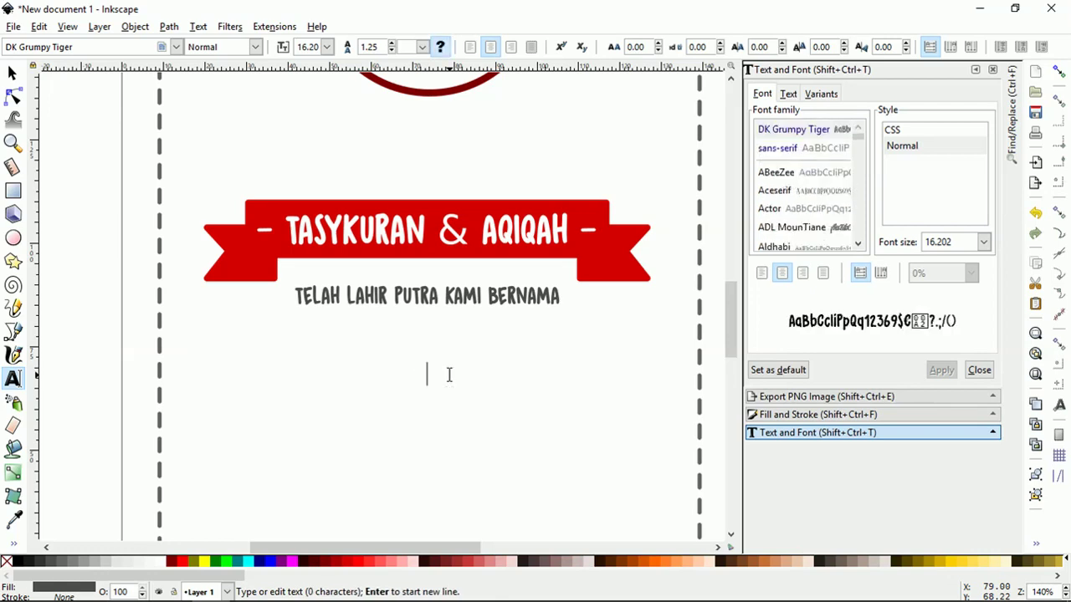
pyautogui.write('mahat')
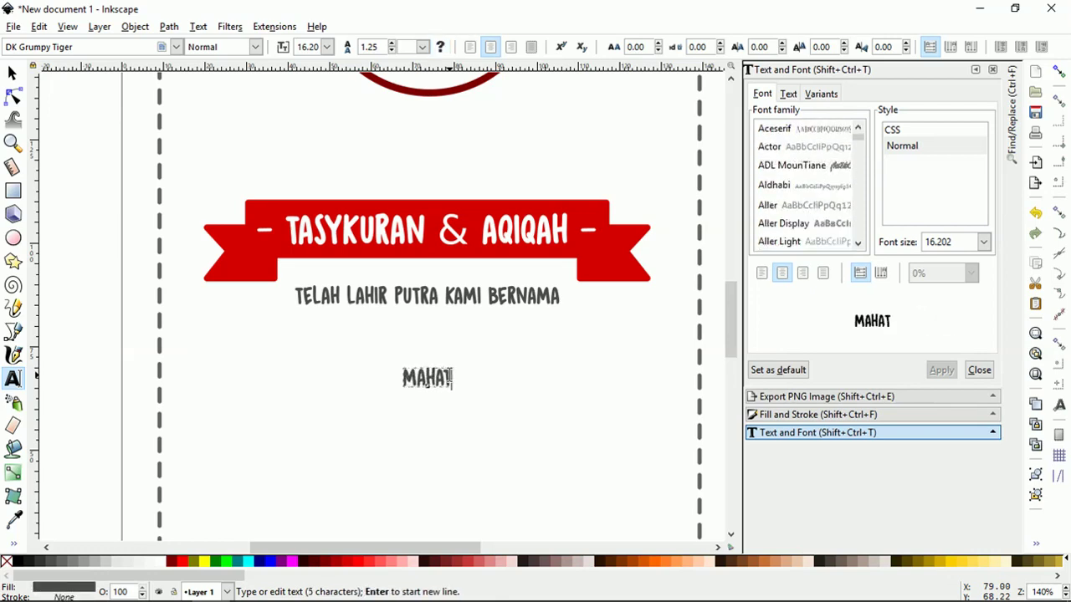
pyautogui.write('hir b')
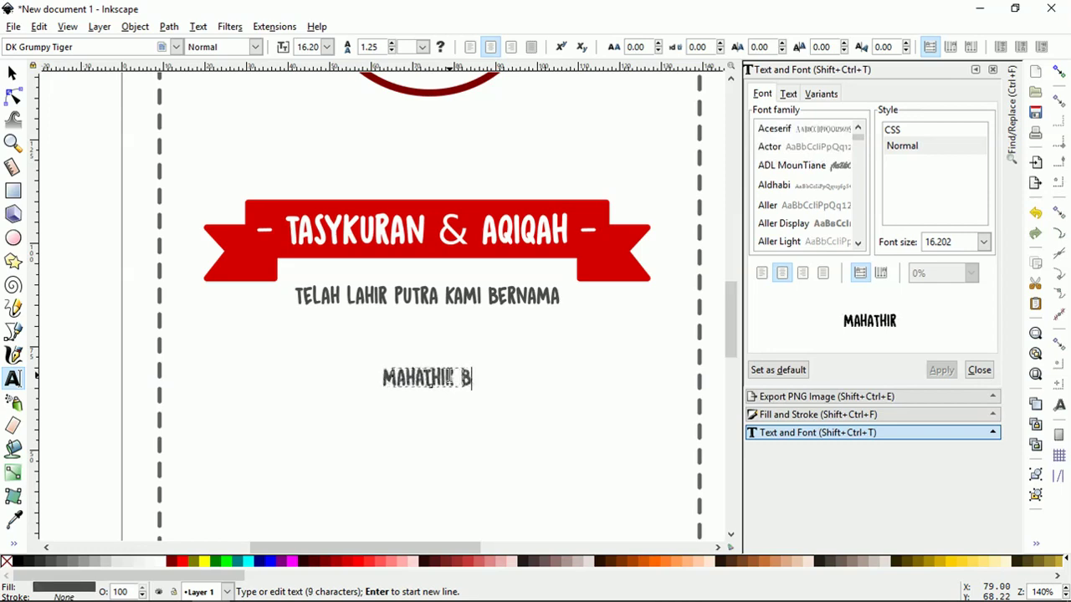
pyautogui.write('in ')
pyautogui.write('mu')
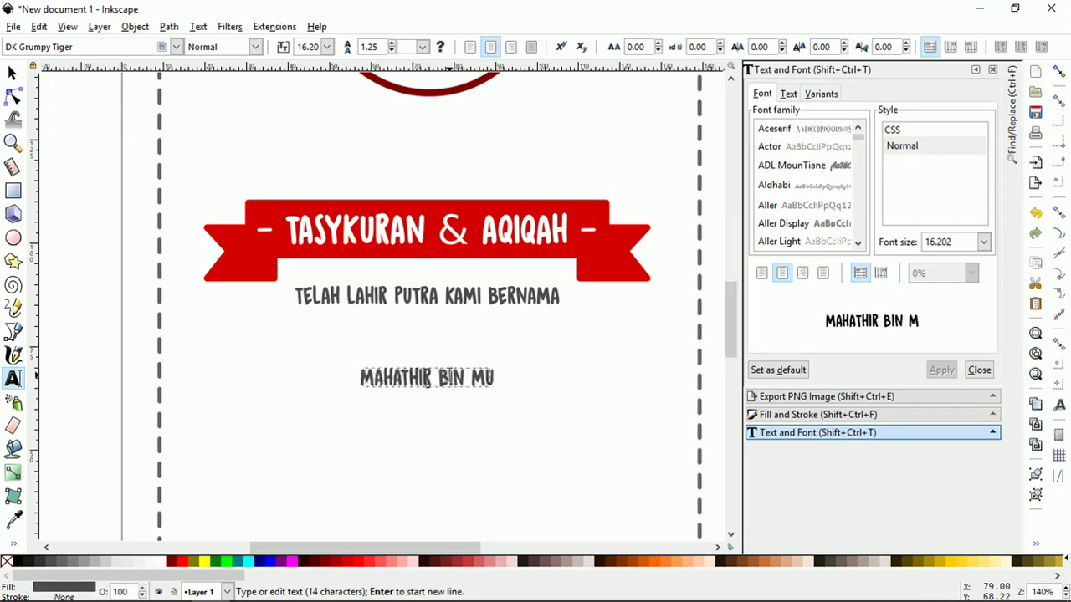
pyautogui.write('hamm')
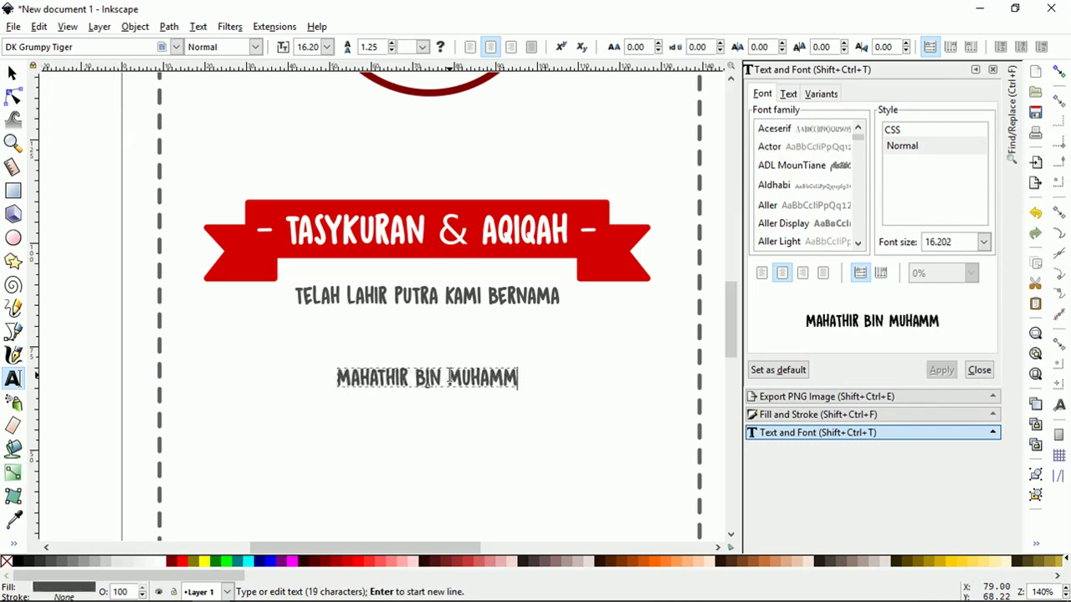
pyautogui.write('ad t')
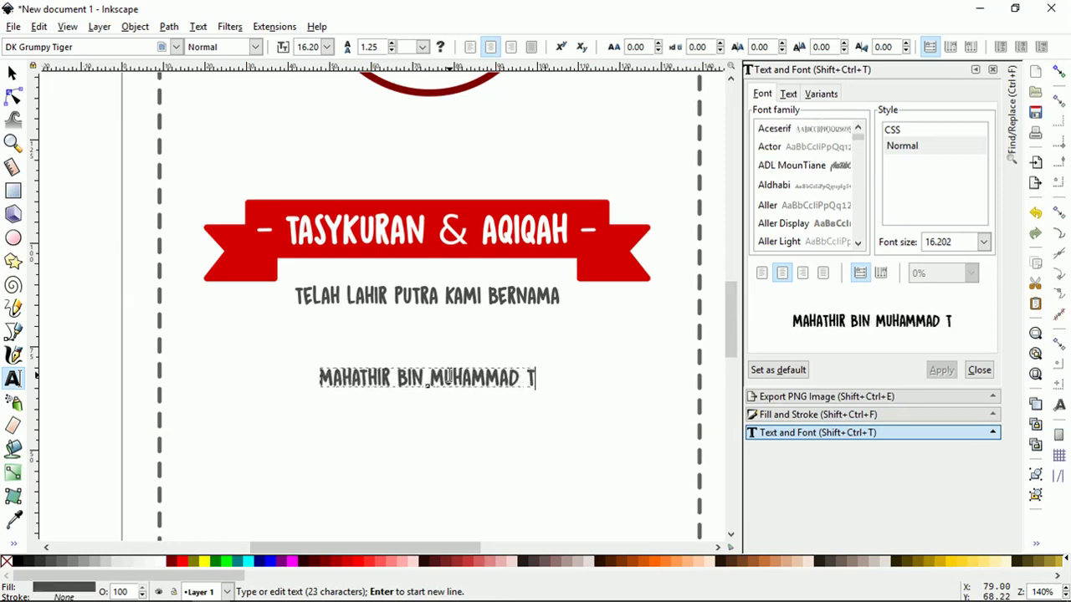
pyautogui.write('ahir')
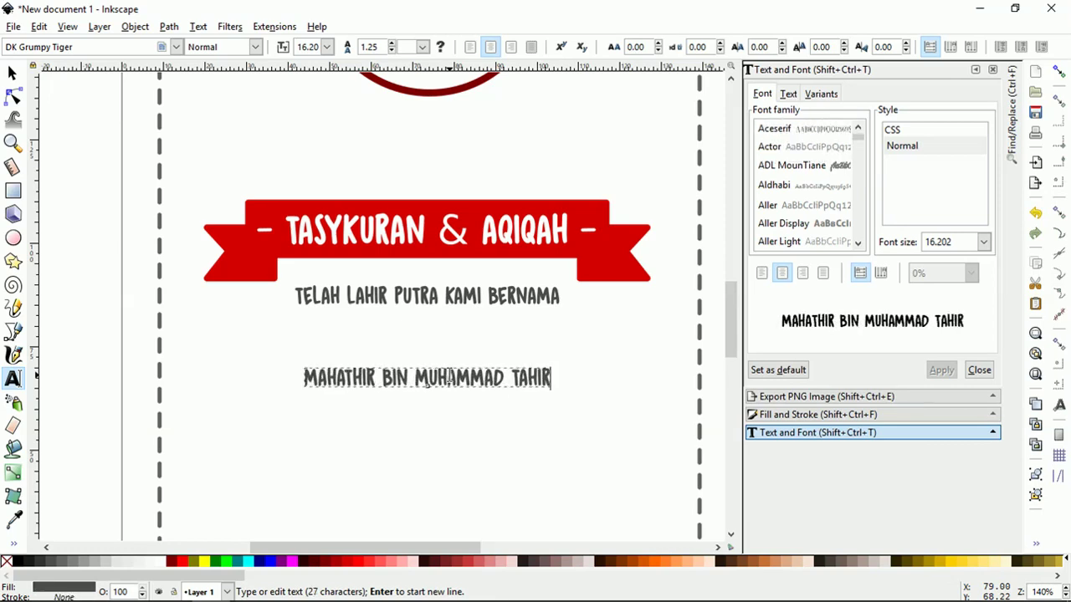
pyautogui.press('Escape')
# - Enlarge the name line proportionally to 59.391 pt and trim it to the child's first name
pyautogui.click(15, 72)
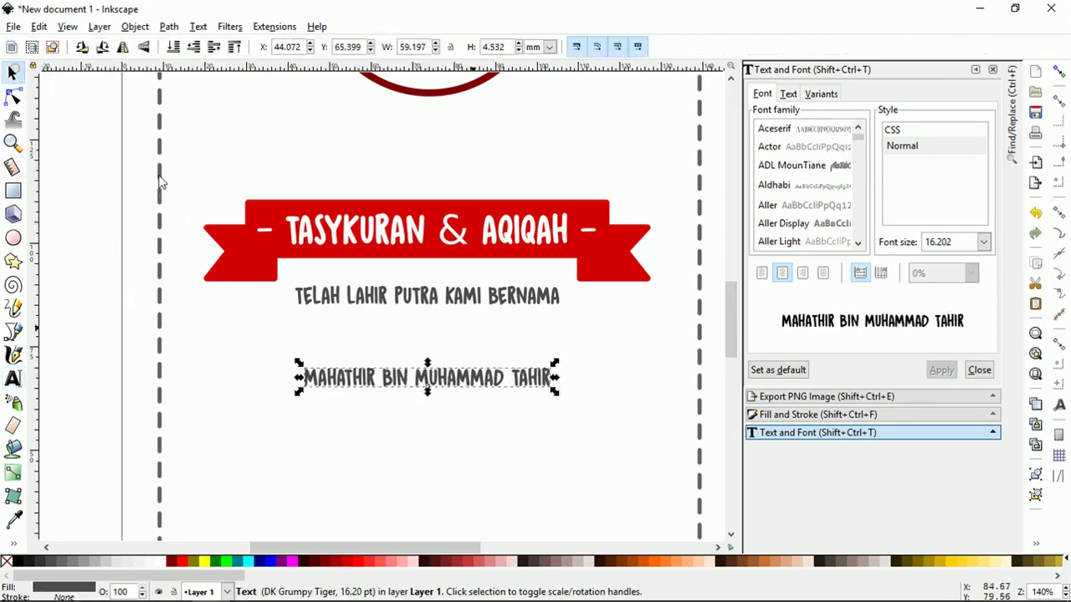
pyautogui.press('ctrl')
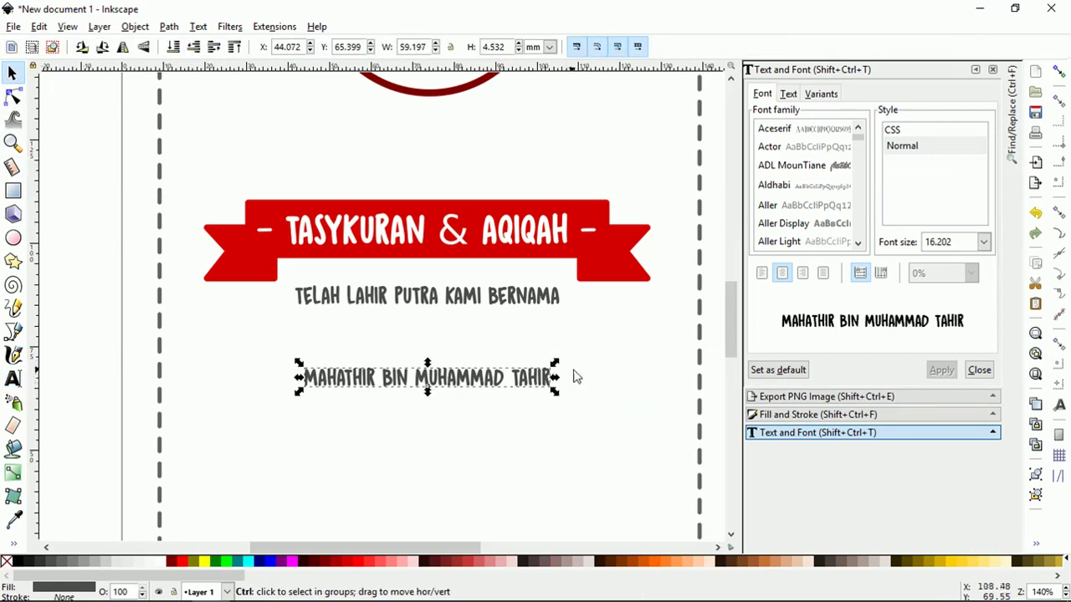
pyautogui.moveTo(554, 363); pyautogui.dragTo(665, 277)
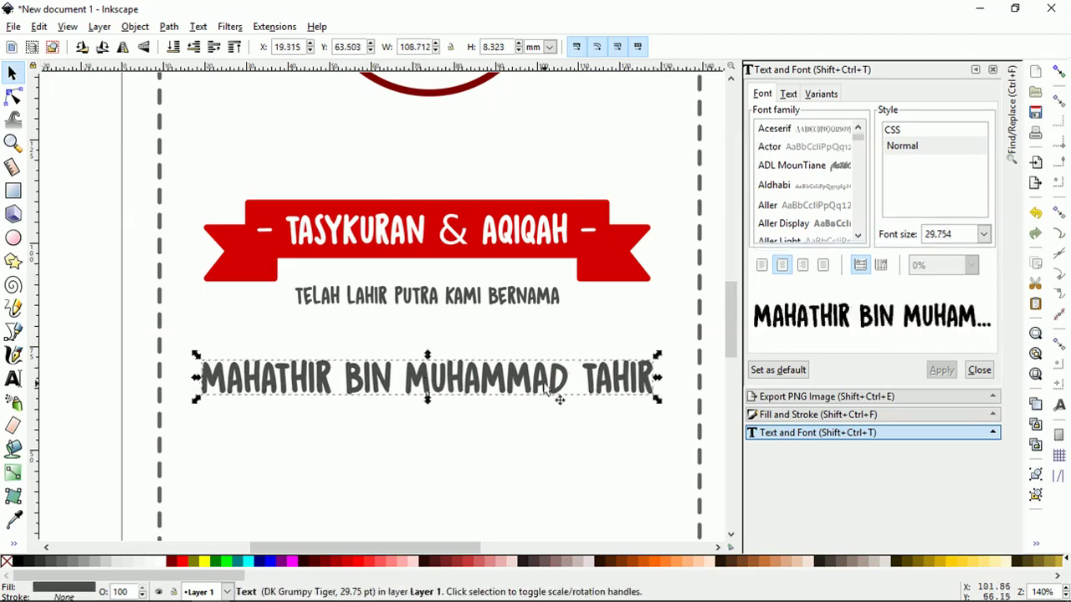
pyautogui.doubleClick(550, 392)
pyautogui.moveTo(344, 381); pyautogui.dragTo(670, 376)
pyautogui.hotkey('ctrl', 'c')
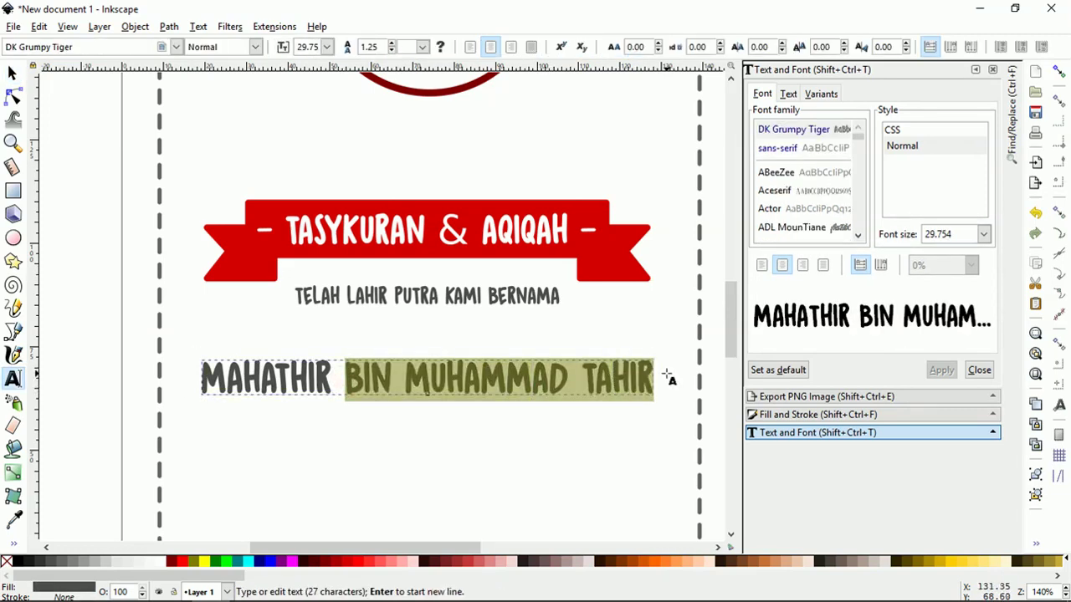
pyautogui.press('BackSpace')
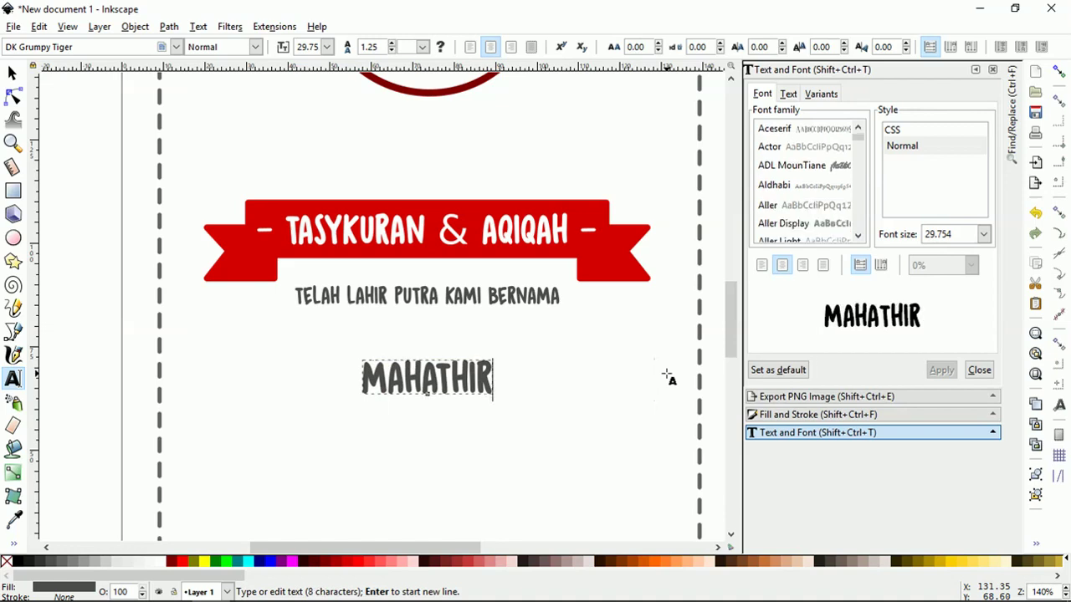
pyautogui.click(13, 74)
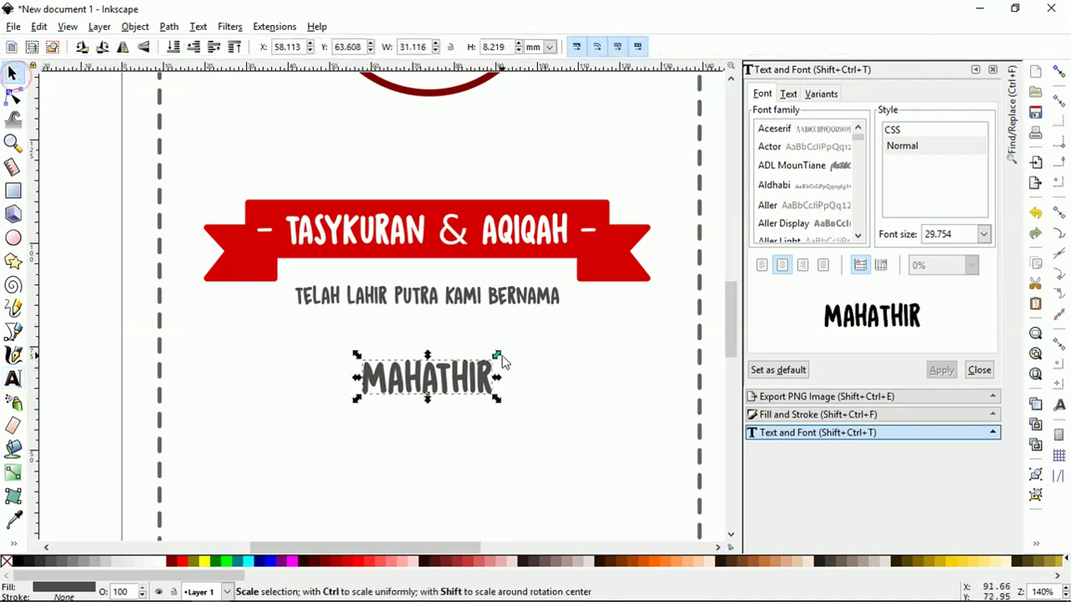
pyautogui.moveTo(496, 354)
pyautogui.mouseDown()
pyautogui.moveTo(587, 318)
pyautogui.moveTo(563, 334)
pyautogui.mouseUp()
# - Add the rest of the child's name as a 24.99 pt line under the first name, matching its width
pyautogui.hotkey('ctrl', 'd')
pyautogui.moveTo(527, 393); pyautogui.dragTo(529, 491)
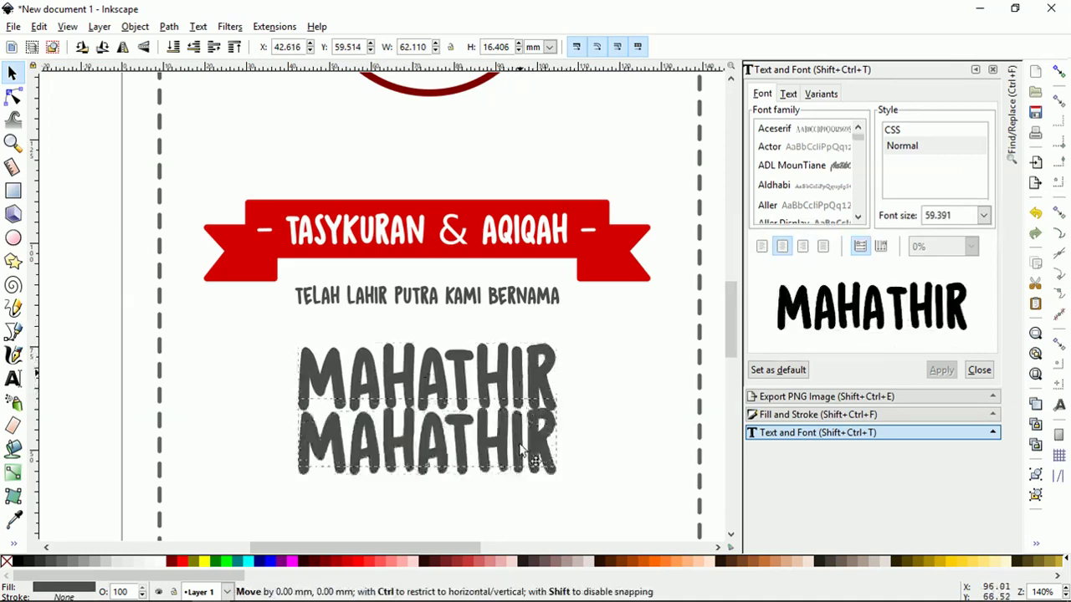
pyautogui.doubleClick(522, 483)
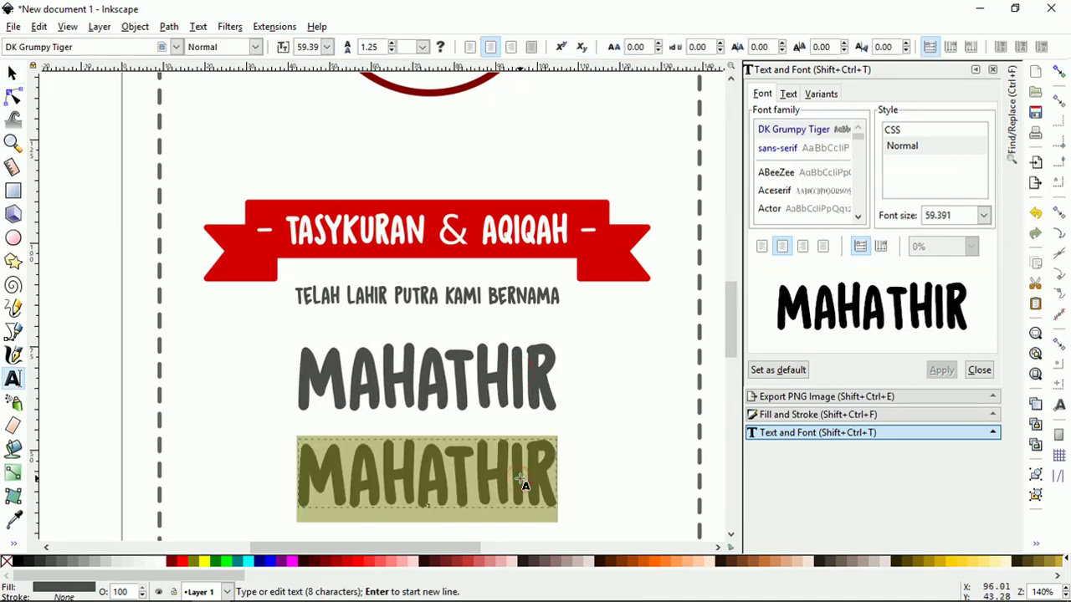
pyautogui.hotkey('ctrl', 'v')
pyautogui.click(12, 73)
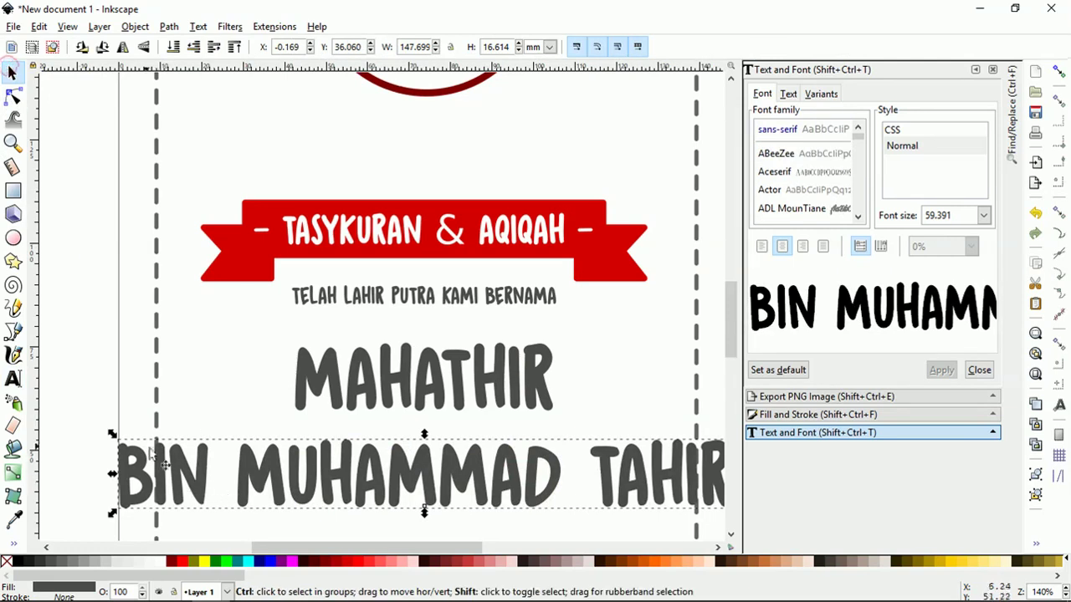
pyautogui.moveTo(113, 434); pyautogui.dragTo(297, 420)
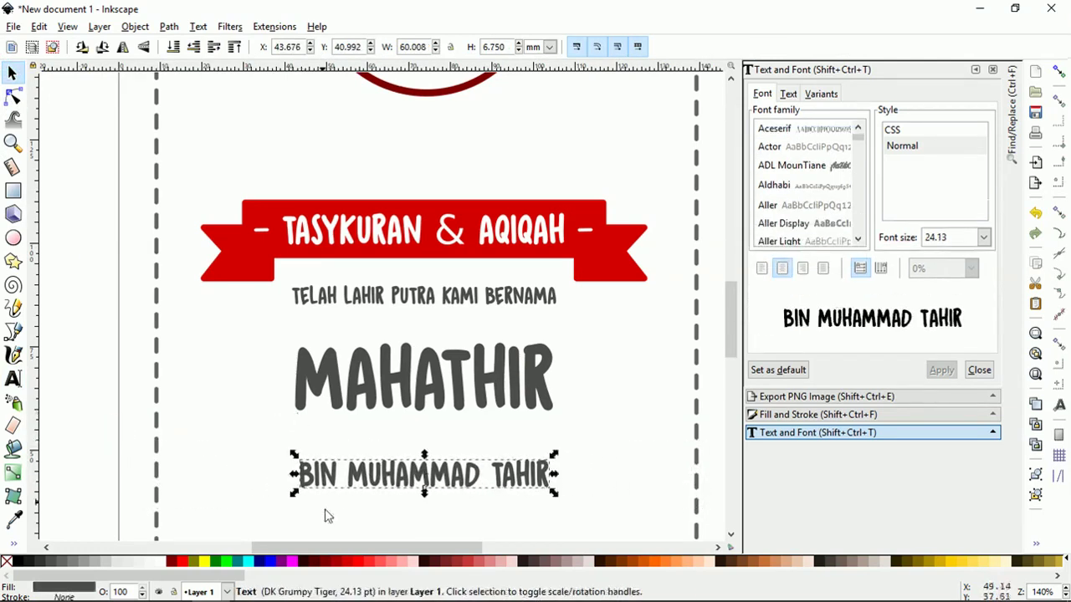
pyautogui.scroll(1, 333, 475)
pyautogui.moveTo(333, 478); pyautogui.dragTo(333, 422)
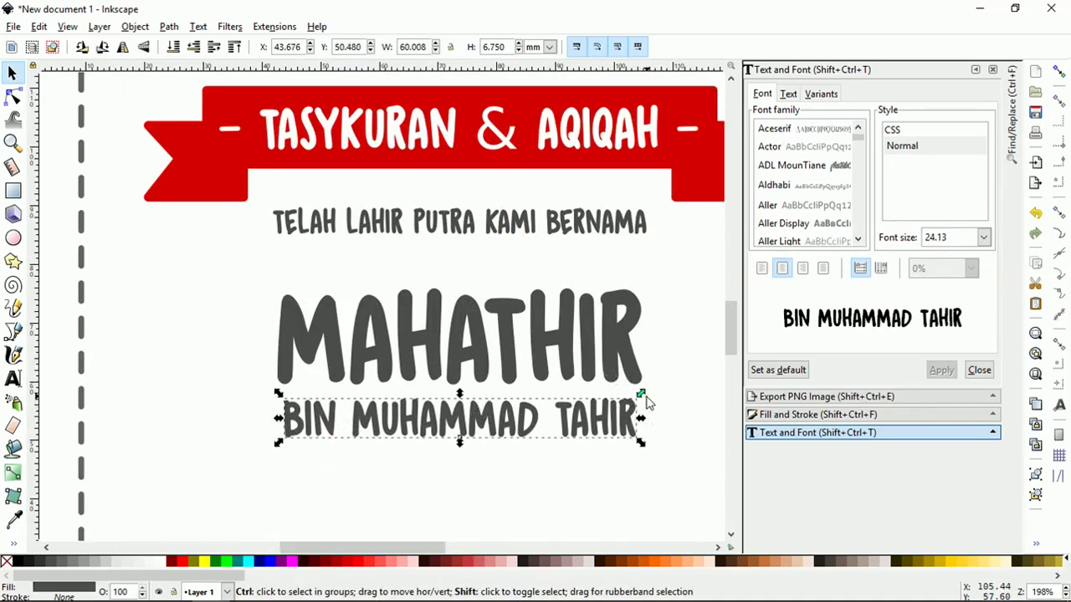
pyautogui.moveTo(648, 404); pyautogui.dragTo(654, 390)
pyautogui.scroll(-2, 478, 401)
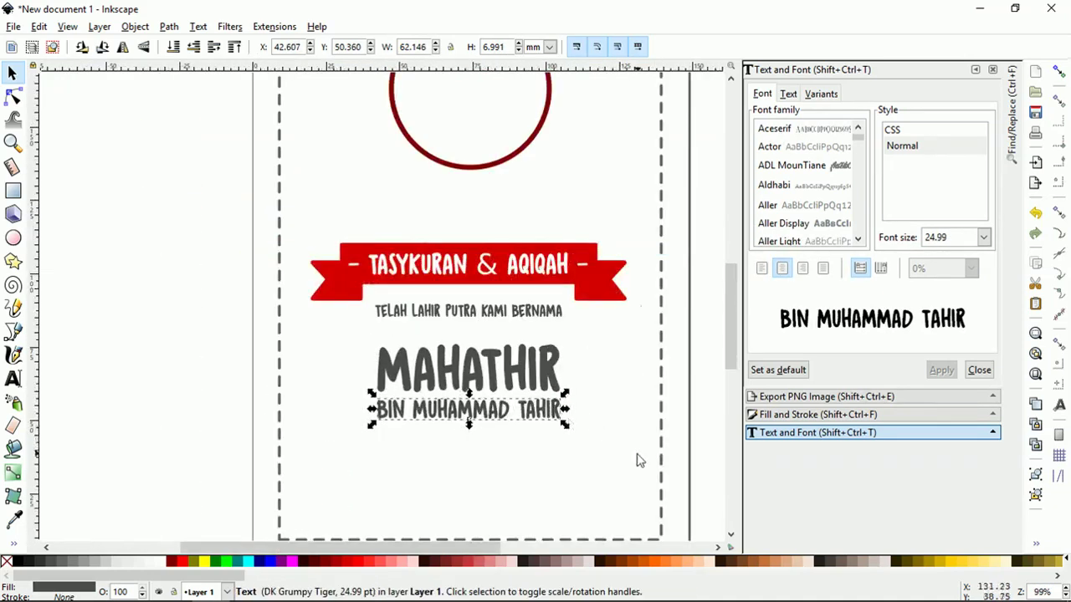
# - Colour both name lines red
pyautogui.keyDown('shift'); pyautogui.click(518, 383); pyautogui.keyUp('shift')
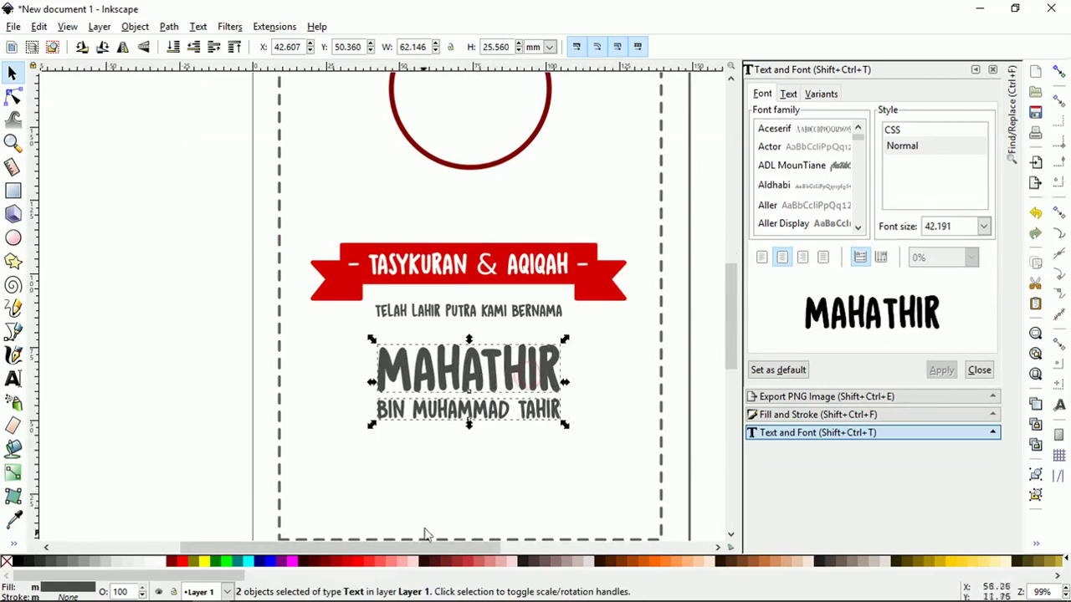
pyautogui.click(343, 563)
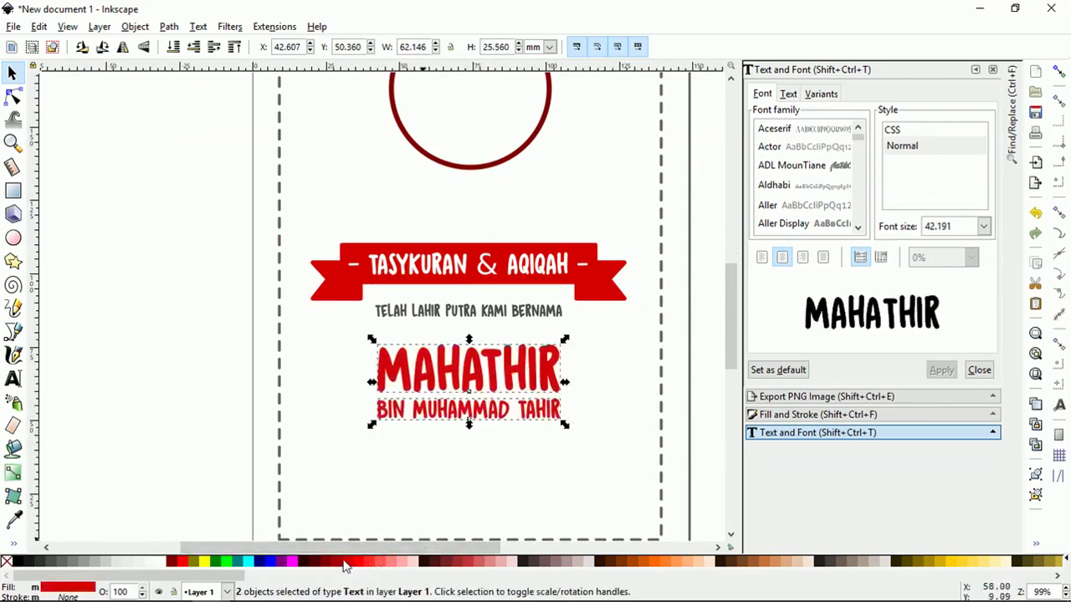
pyautogui.click(125, 391)
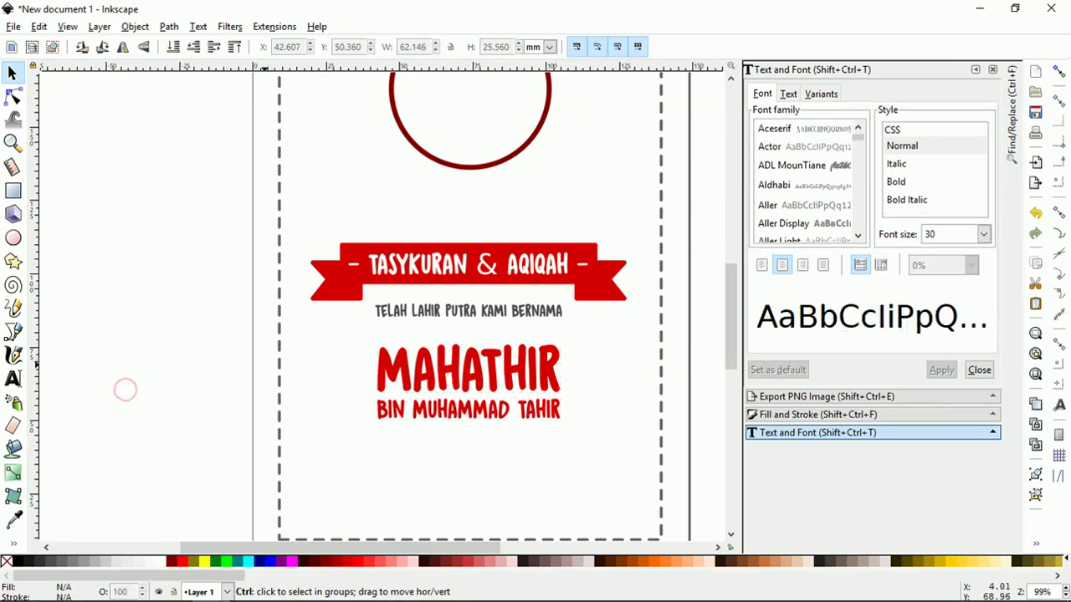
pyautogui.keyDown('ctrl'); pyautogui.scroll(-2, 269, 371); pyautogui.keyUp('ctrl')
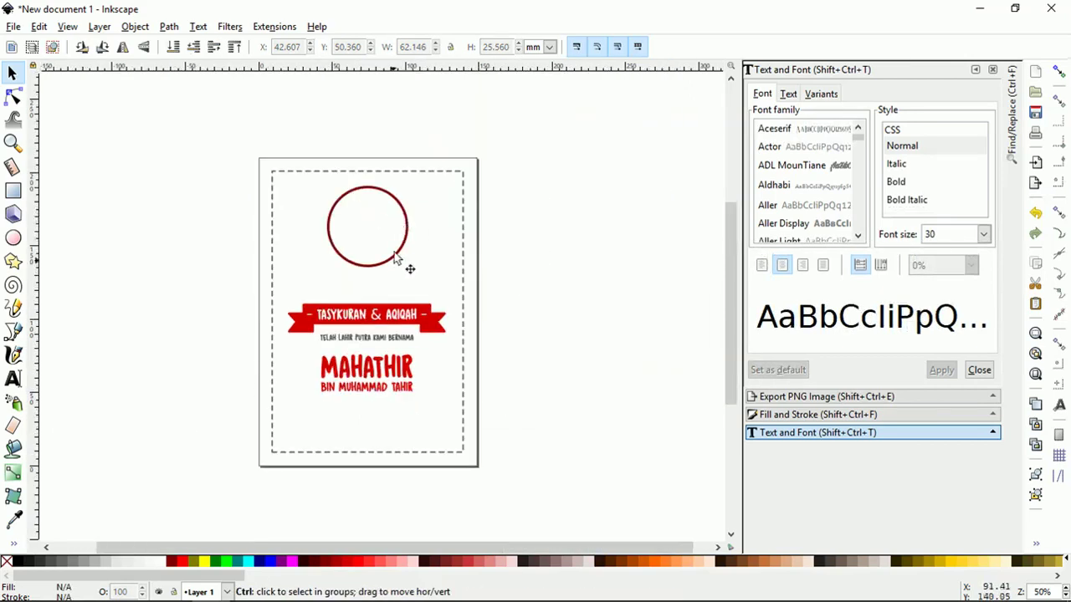
pyautogui.keyDown('ctrl'); pyautogui.scroll(2, 360, 414); pyautogui.keyUp('ctrl')
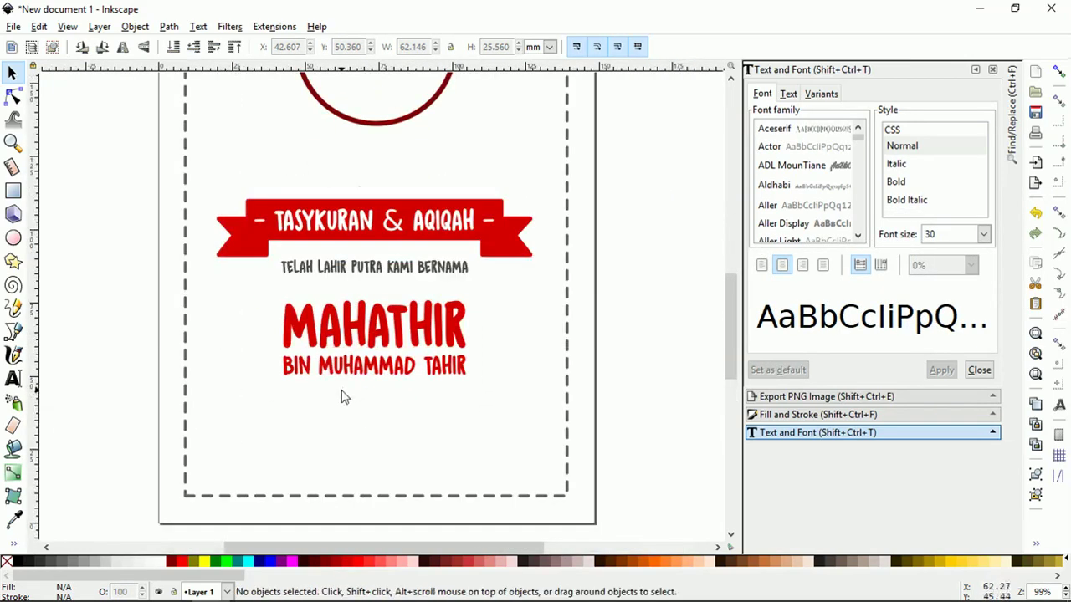
# - Draw a short vertical line below the red name lines
pyautogui.click(12, 332)
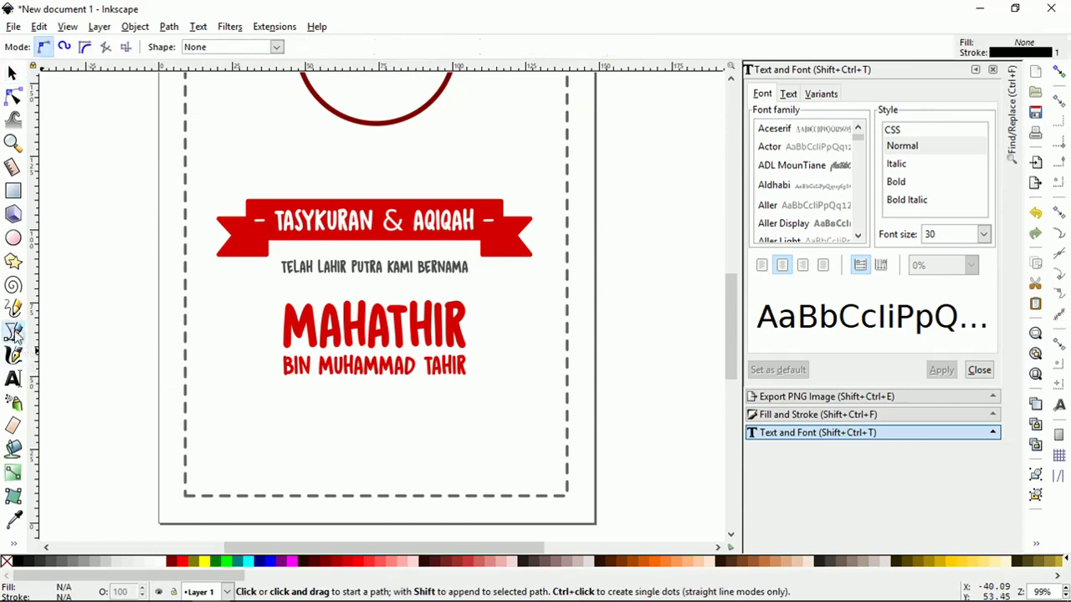
pyautogui.click(315, 398)
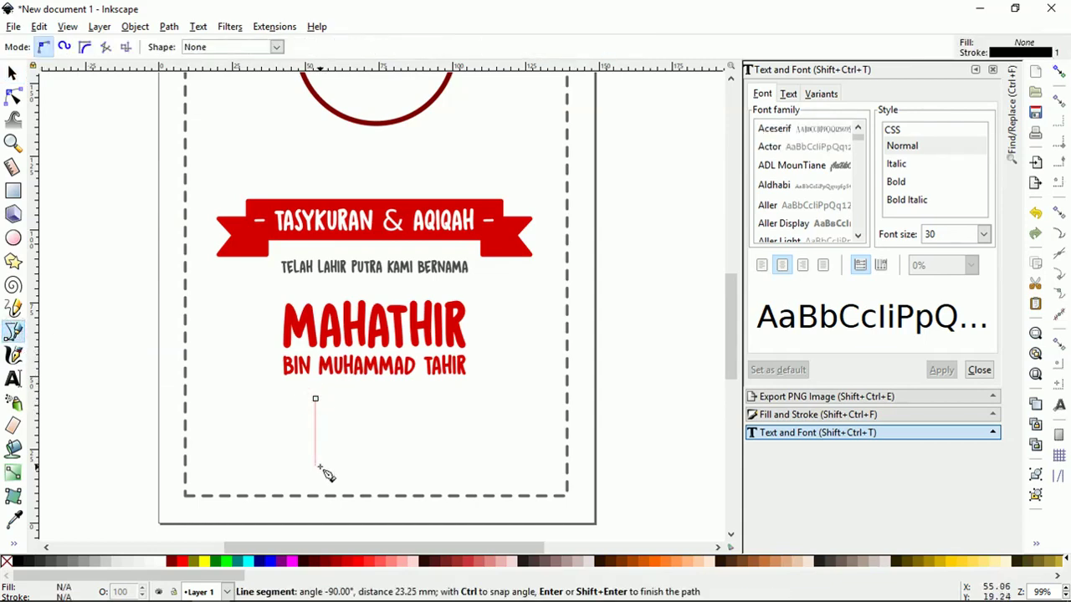
pyautogui.click(317, 469)
pyautogui.press('space')
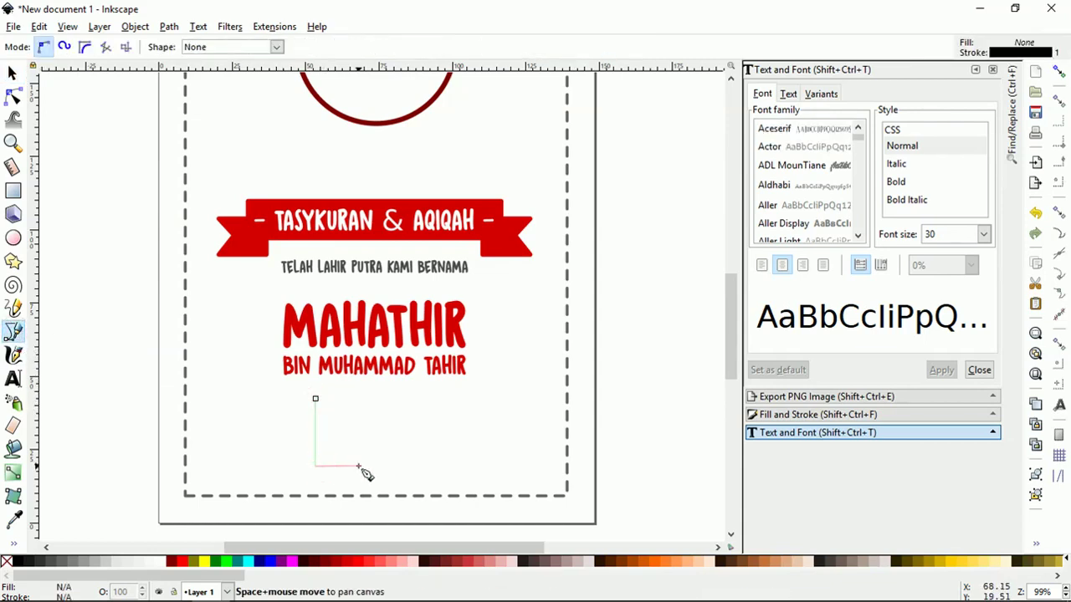
# - Give the line a 1 mm dashed stroke with round joins and round caps
pyautogui.click(810, 415)
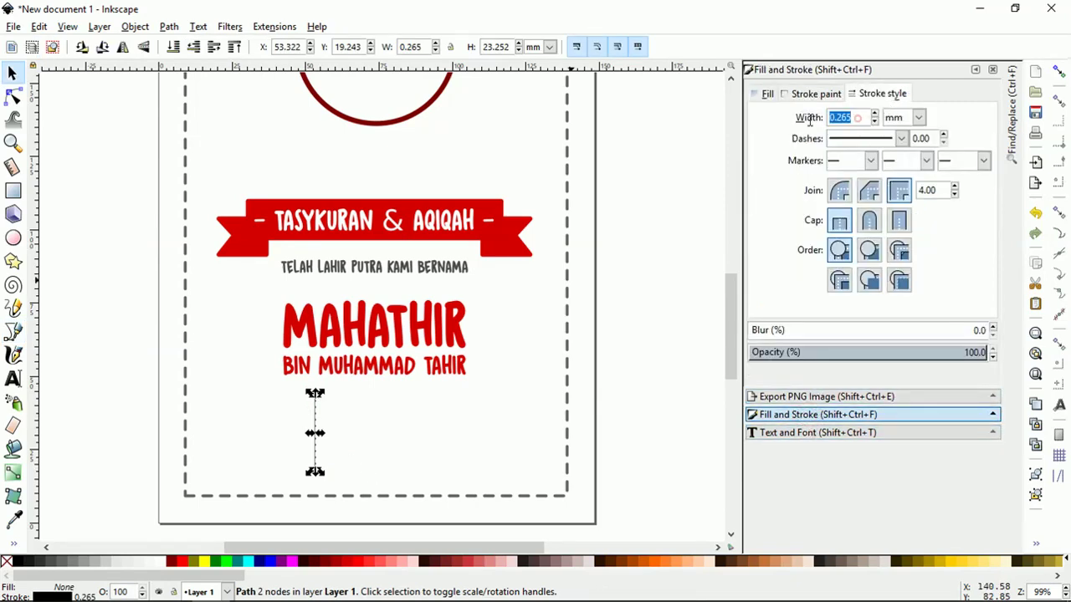
pyautogui.write('1')
pyautogui.press('Return')
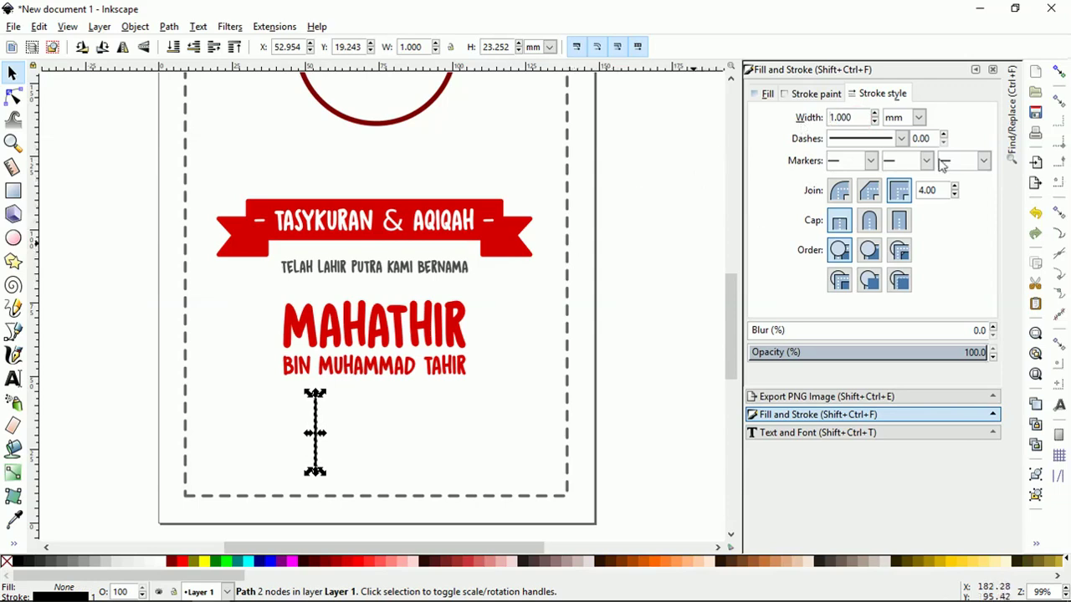
pyautogui.click(902, 138)
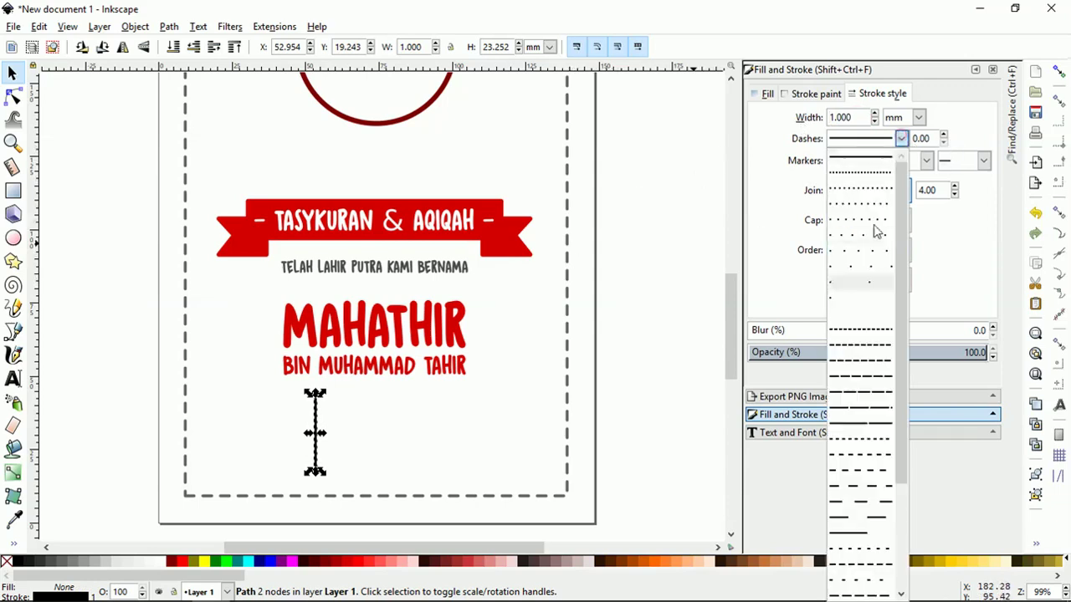
pyautogui.click(878, 443)
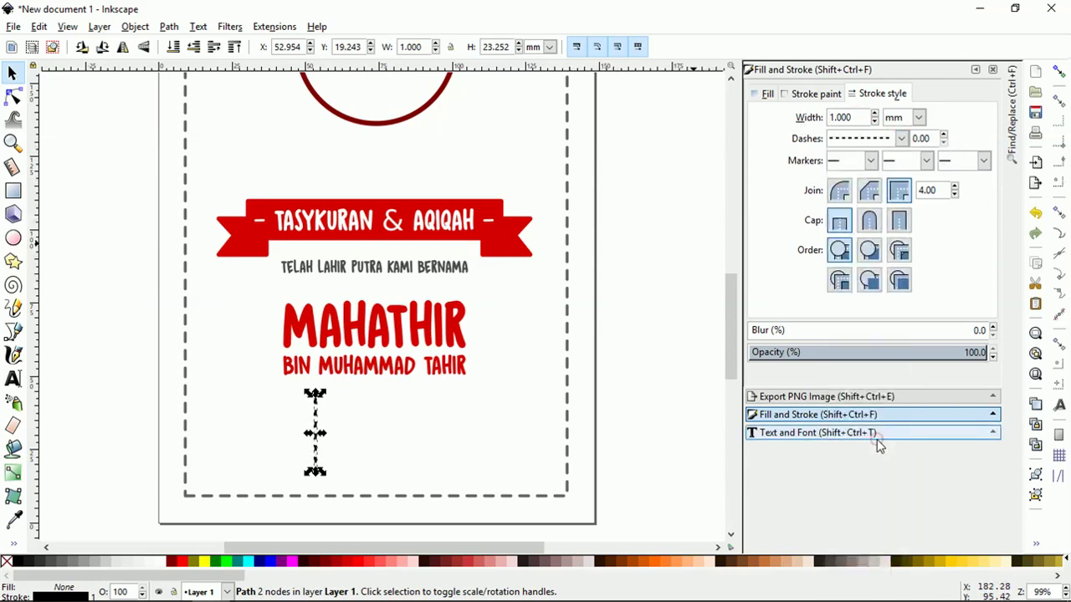
pyautogui.click(839, 190)
pyautogui.click(869, 220)
pyautogui.scroll(3, 322, 437)
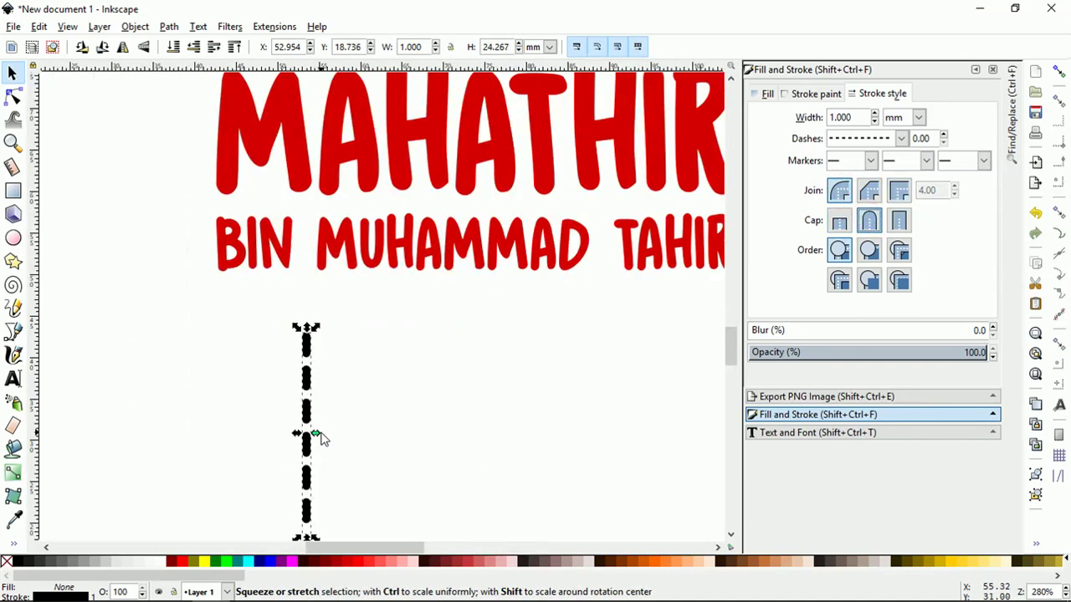
pyautogui.scroll(-1, 323, 437)
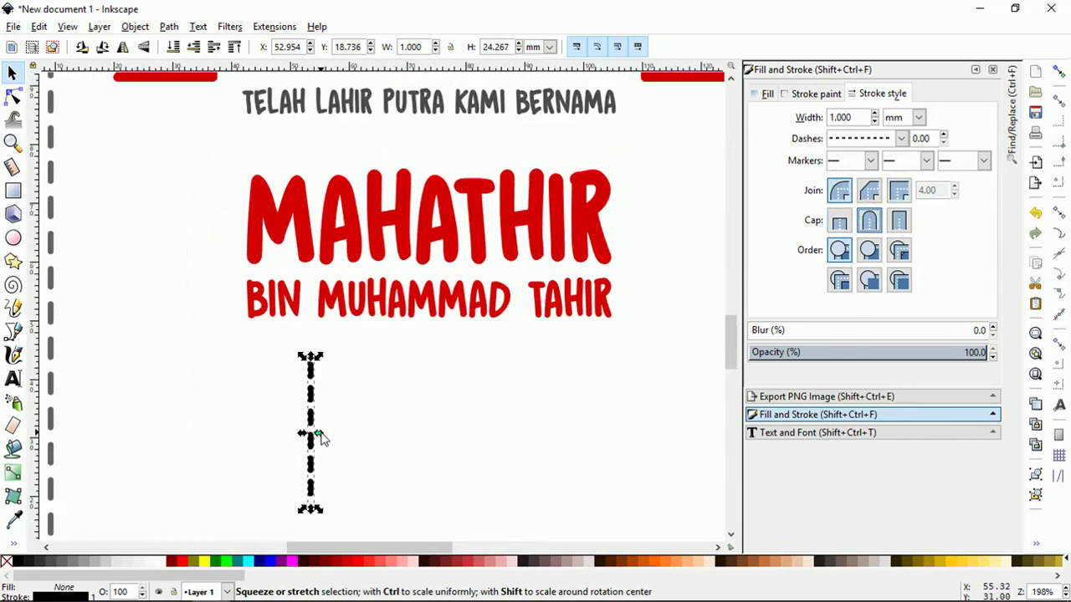
# - Set the divider line's stroke colour to grey
pyautogui.rightClick(85, 561)
pyautogui.click(117, 497)
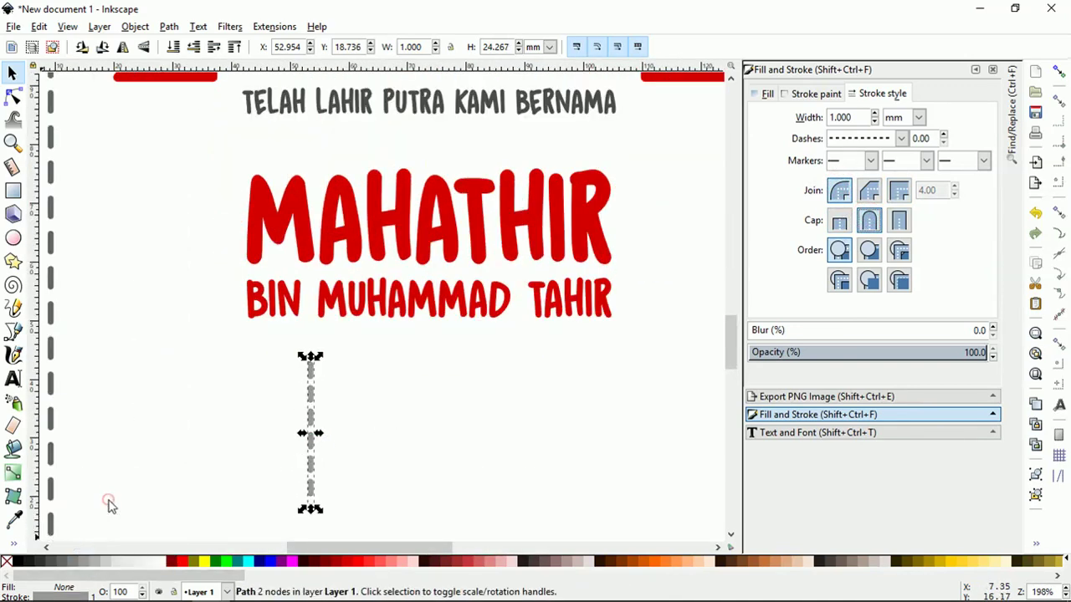
pyautogui.rightClick(71, 563)
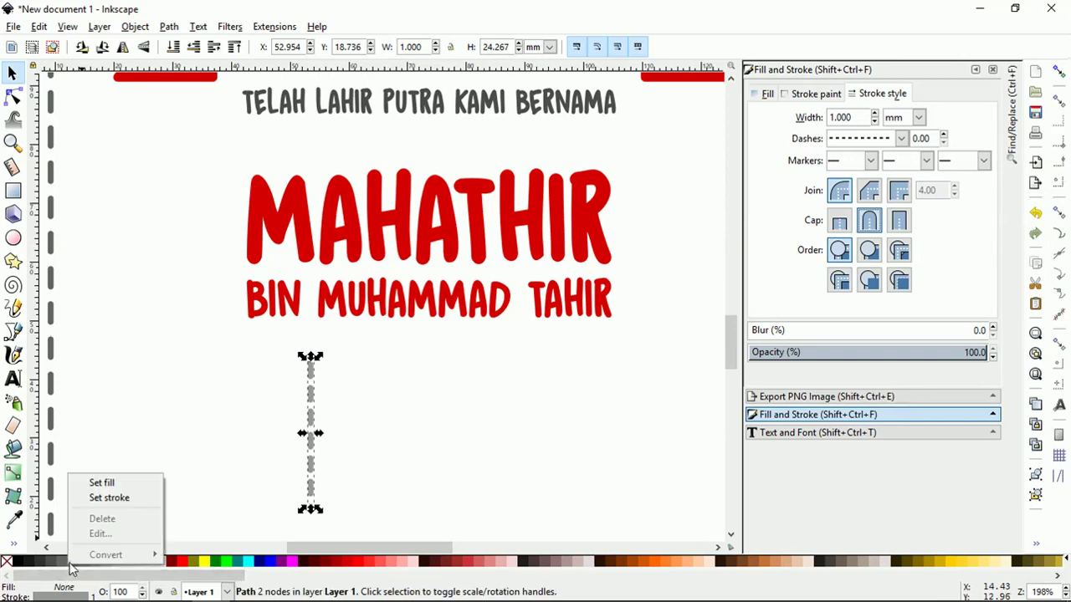
pyautogui.click(92, 499)
pyautogui.scroll(-2, 402, 405)
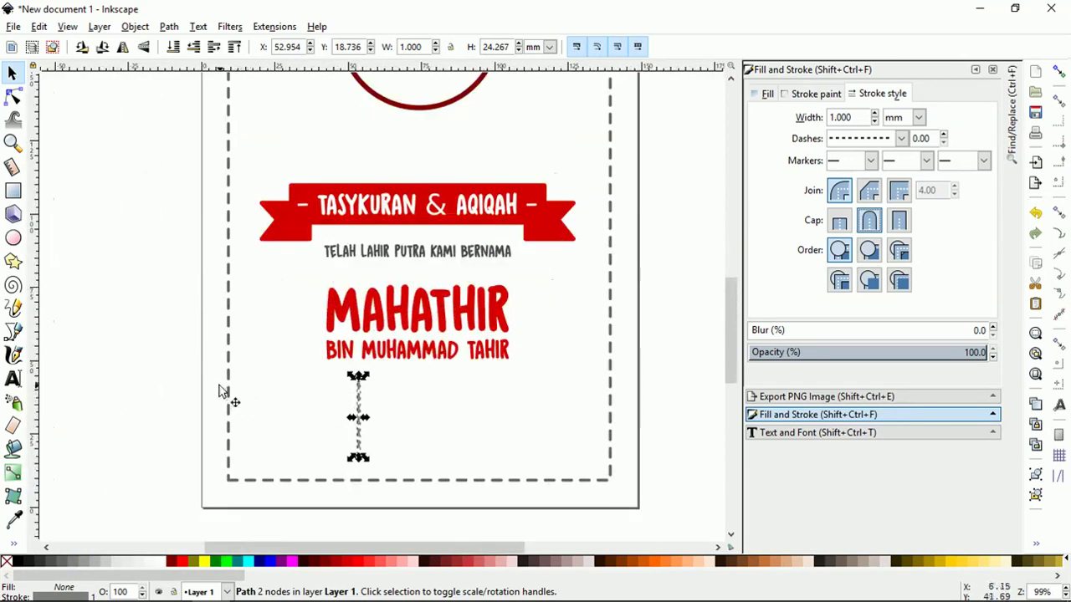
pyautogui.click(168, 378)
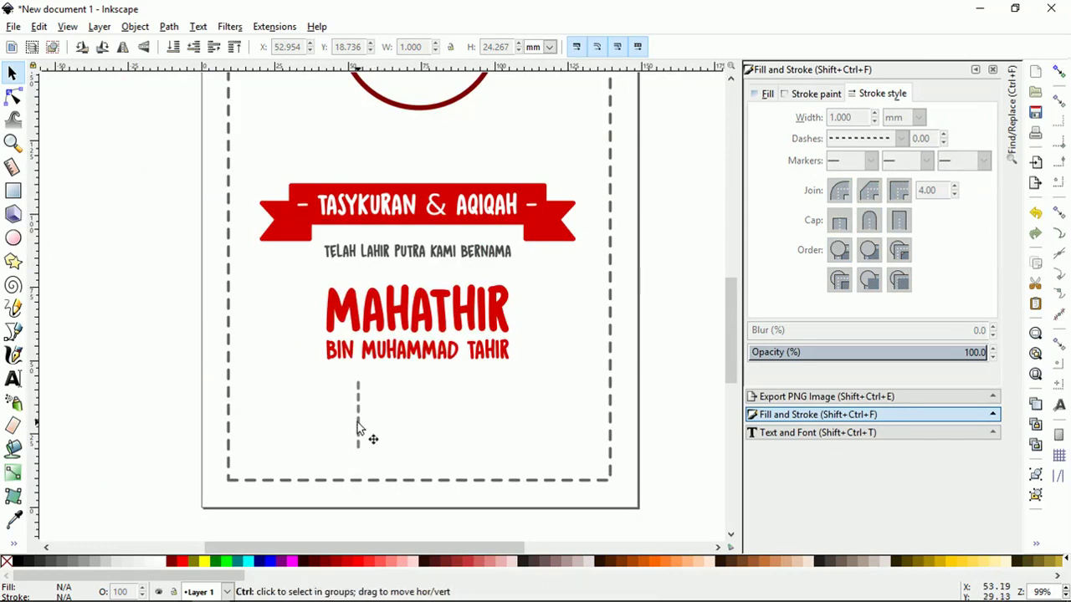
pyautogui.scroll(1, 358, 428)
# - Type the word AHAD as a new text line below the child's name
pyautogui.click(12, 380)
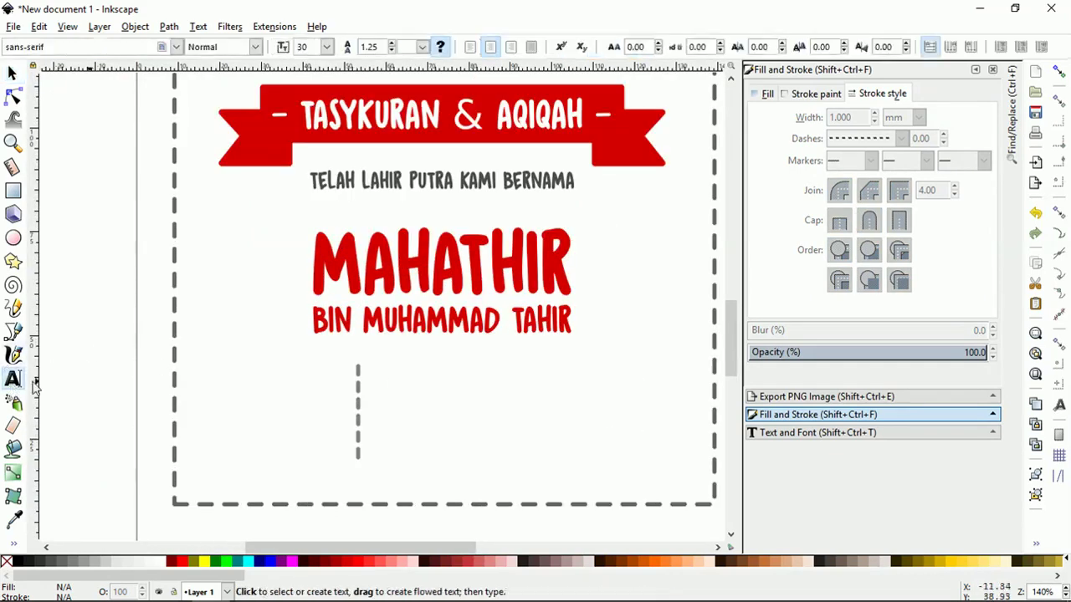
pyautogui.click(407, 397)
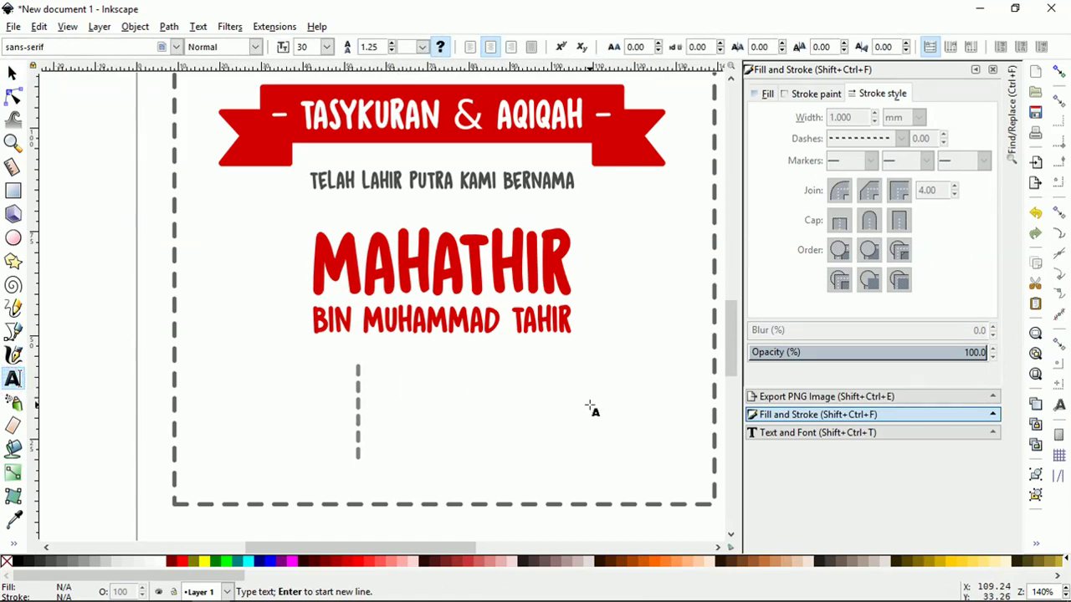
pyautogui.write('AHD')
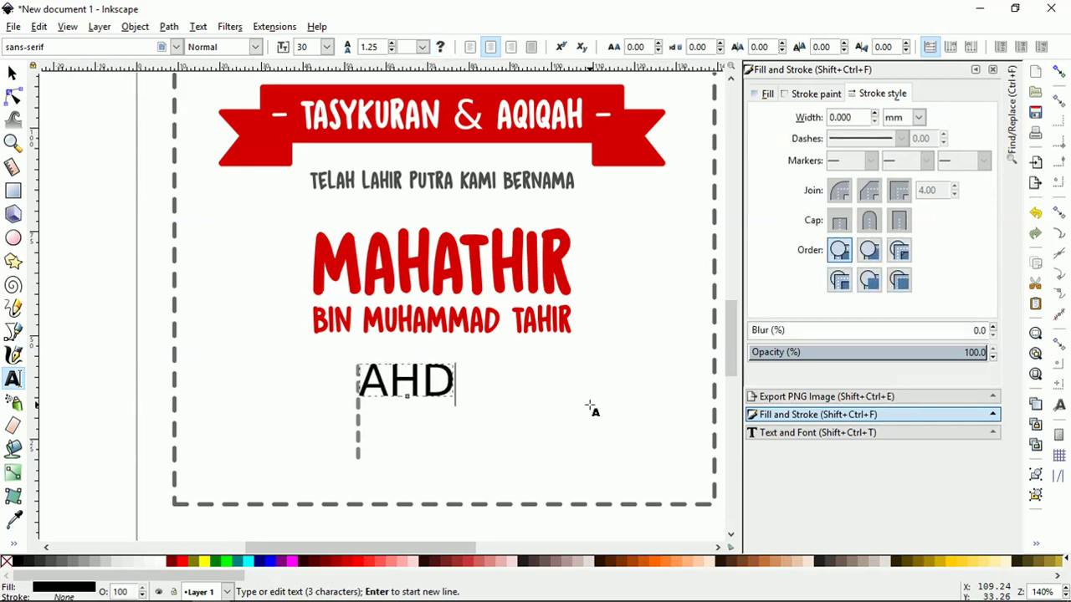
pyautogui.press('BackSpace')
pyautogui.write('AD')
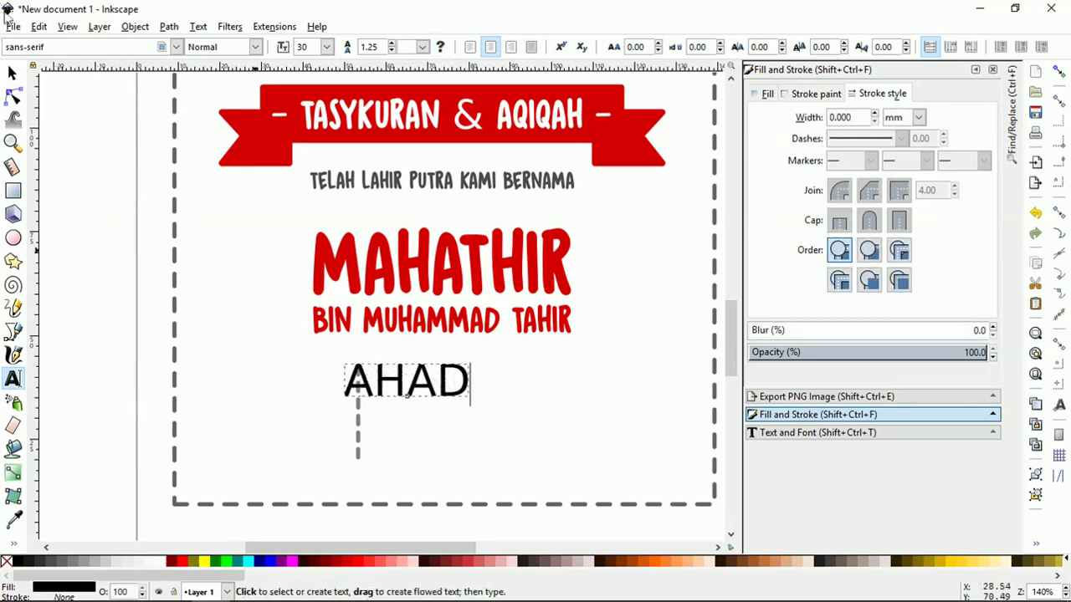
pyautogui.click(14, 73)
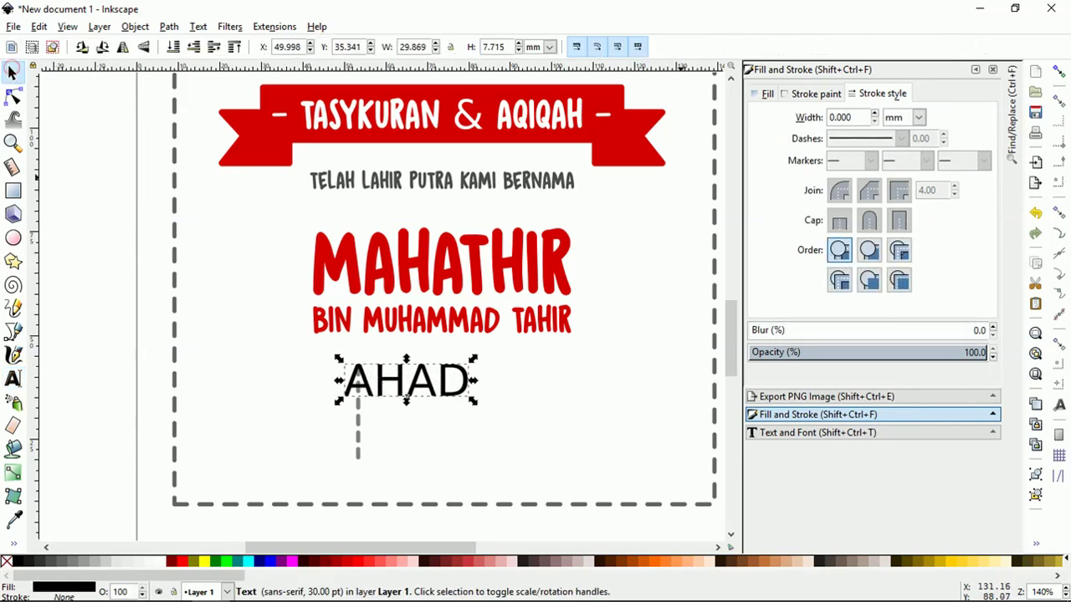
# - Browse the font list and apply the DFPOP1-W9 font to the AHAD text
pyautogui.click(803, 432)
pyautogui.click(813, 131)
pyautogui.press('Down')
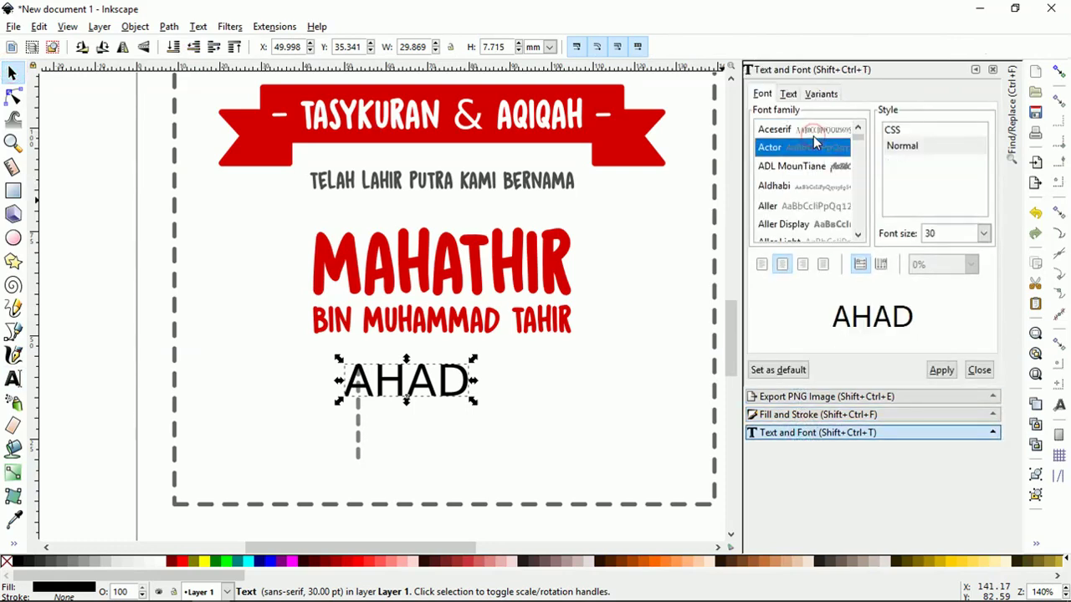
pyautogui.press('Down')
pyautogui.press('Down')
pyautogui.press('Down')
pyautogui.press('Down')
pyautogui.press('Down')
pyautogui.press('Down')
pyautogui.press('Down')
pyautogui.press('Down')
pyautogui.press('Down')
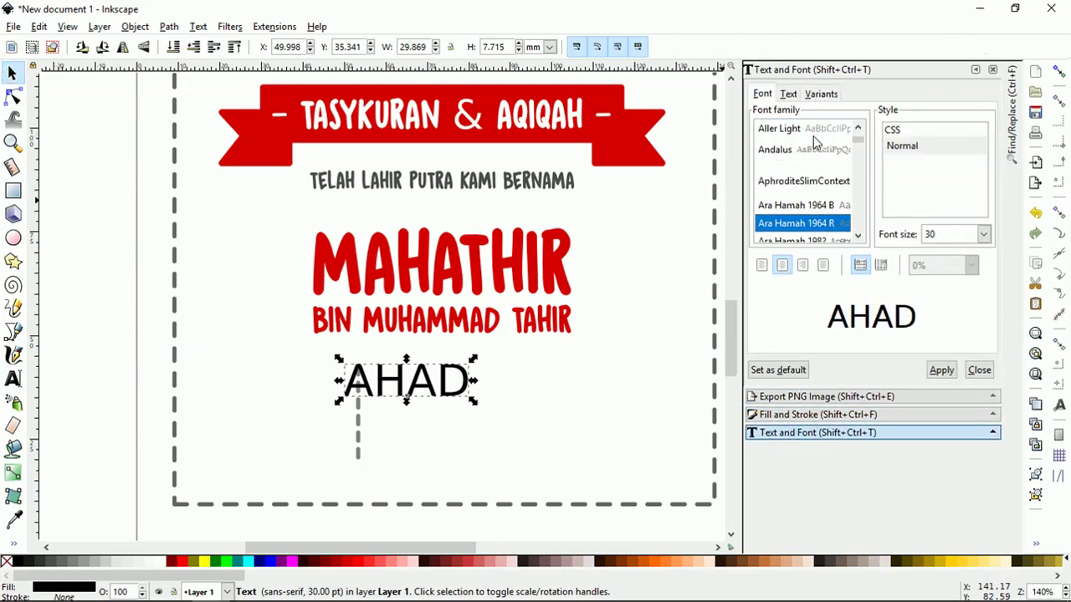
pyautogui.press('Down')
pyautogui.press('Down')
pyautogui.press('Down')
pyautogui.press('Down')
pyautogui.press('Down')
pyautogui.press('Down')
pyautogui.press('Down')
pyautogui.press('Down')
pyautogui.press('Down')
pyautogui.press('Down')
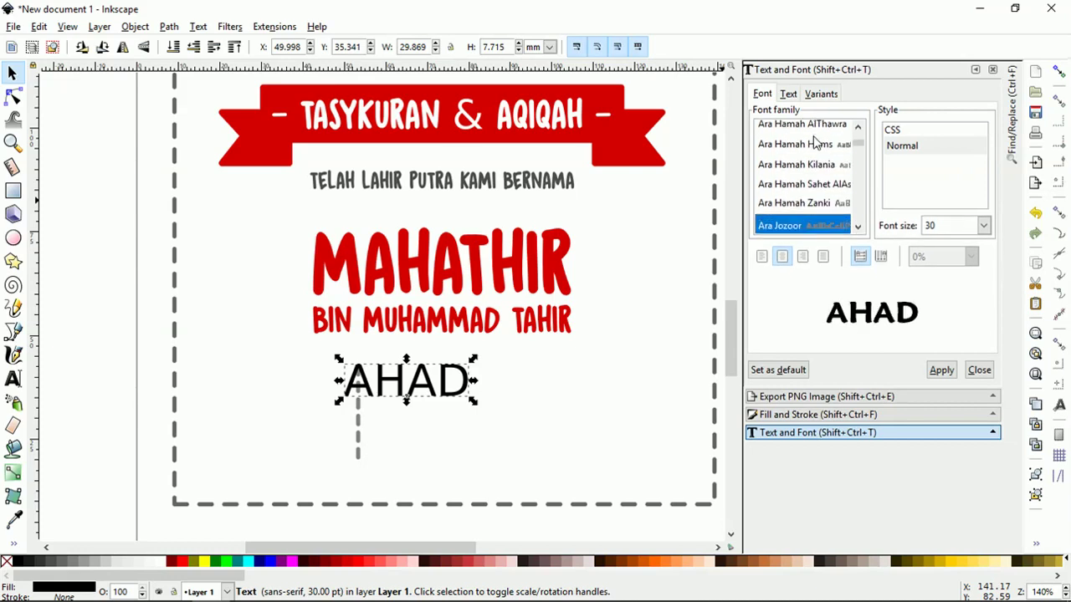
pyautogui.press('Down')
pyautogui.press('Down')
pyautogui.press('Down')
pyautogui.press('Down')
pyautogui.press('Down')
pyautogui.press('Down')
pyautogui.press('Down')
pyautogui.press('Down')
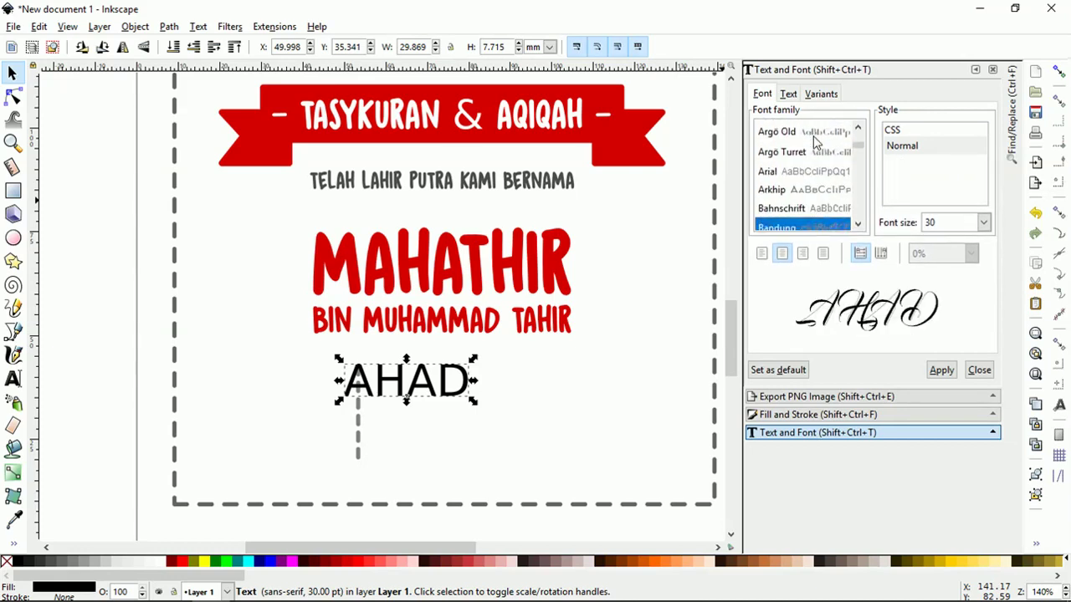
pyautogui.press('Down')
pyautogui.press('Down')
pyautogui.press('Down')
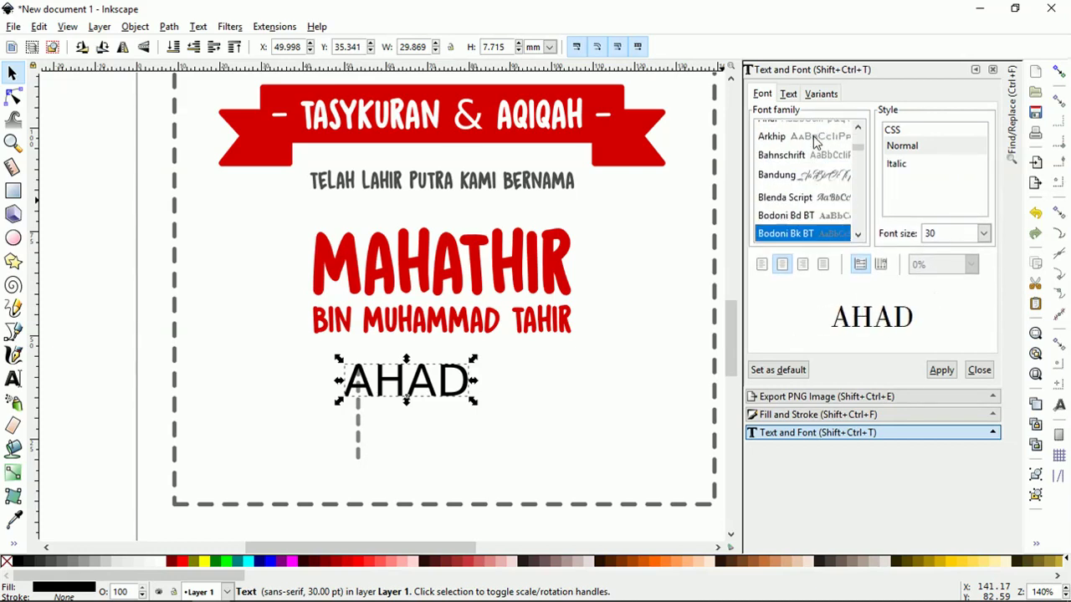
pyautogui.press('Down')
pyautogui.press('Down')
pyautogui.press('Down')
pyautogui.press('Down')
pyautogui.press('Down')
pyautogui.press('Down')
pyautogui.press('Down')
pyautogui.press('Down')
pyautogui.press('Down')
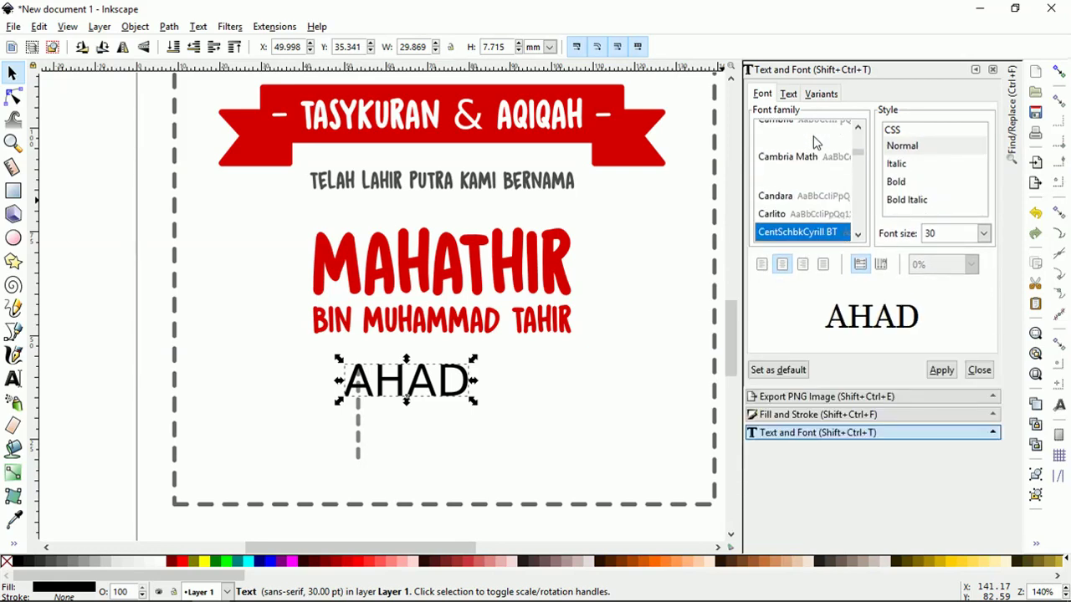
pyautogui.press('Down')
pyautogui.press('Down')
pyautogui.press('Down')
pyautogui.press('Down')
pyautogui.press('Down')
pyautogui.press('Down')
pyautogui.press('Down')
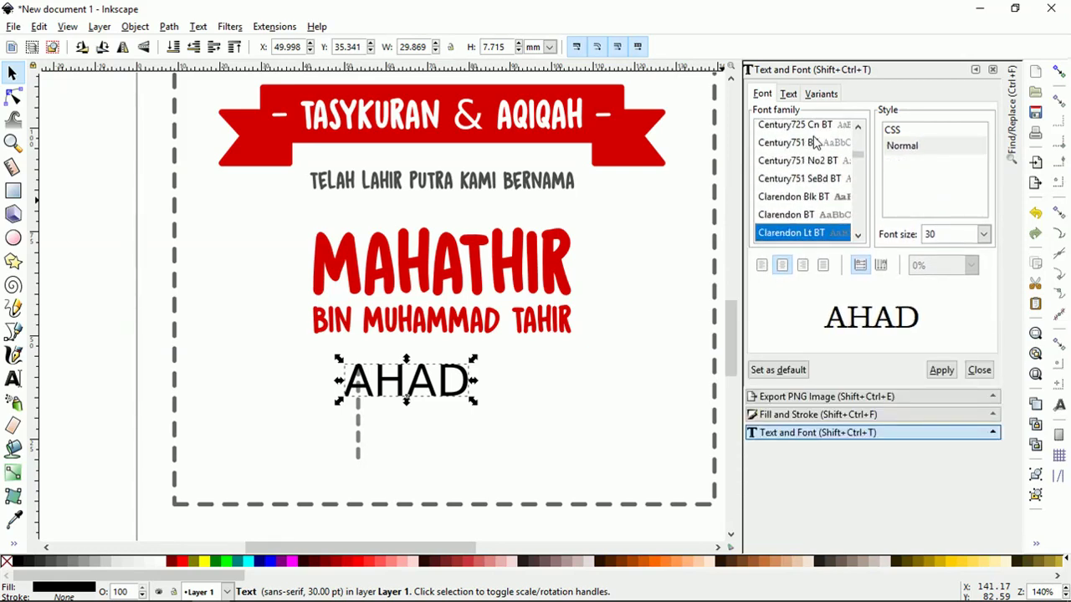
pyautogui.press('Down')
pyautogui.press('Down')
pyautogui.press('Down')
pyautogui.press('Down')
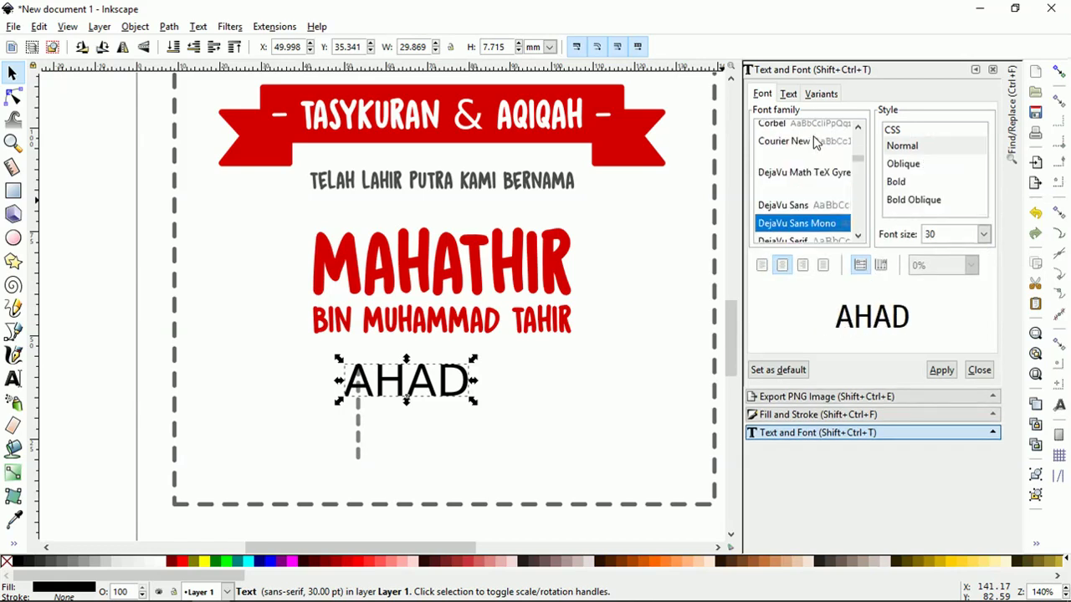
pyautogui.press('Down')
pyautogui.press('Down')
pyautogui.press('Down')
pyautogui.press('Down')
pyautogui.press('Down')
pyautogui.press('Up')
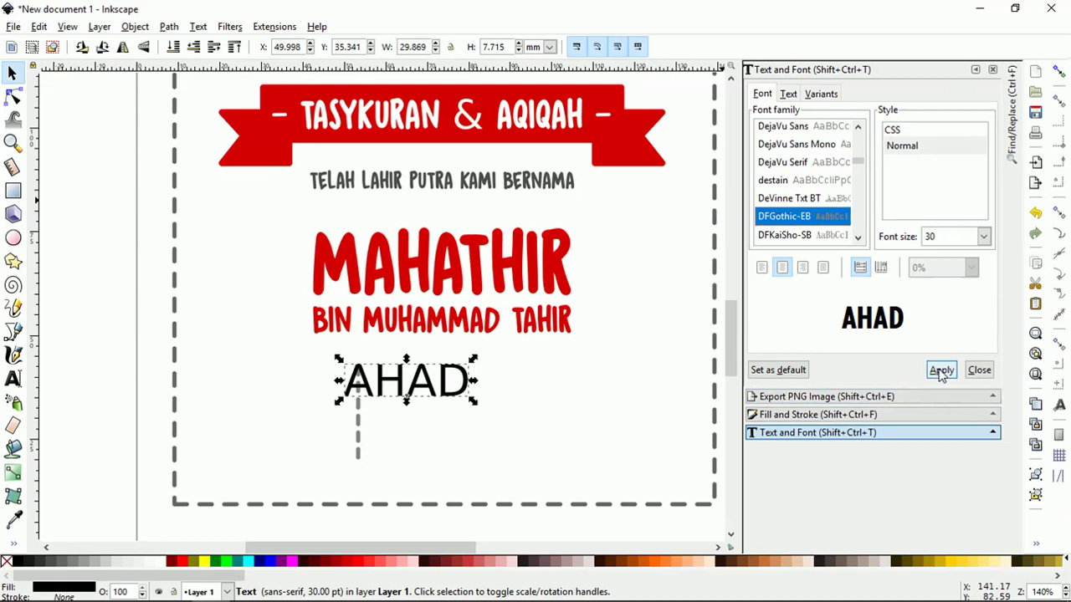
pyautogui.press('Down')
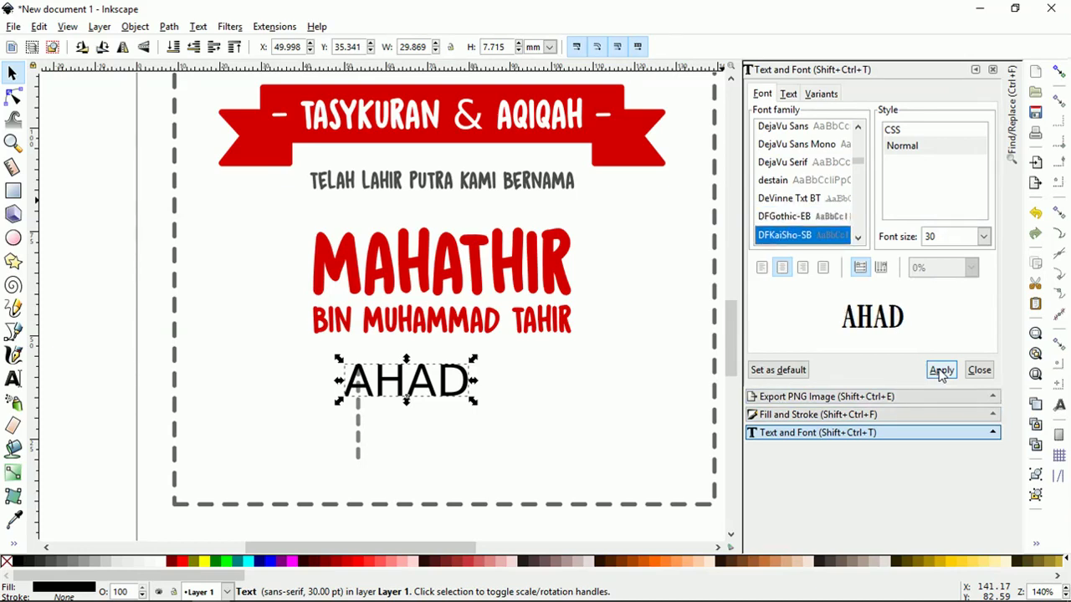
pyautogui.press('Down')
pyautogui.press('Down')
pyautogui.press('Down')
pyautogui.press('Down')
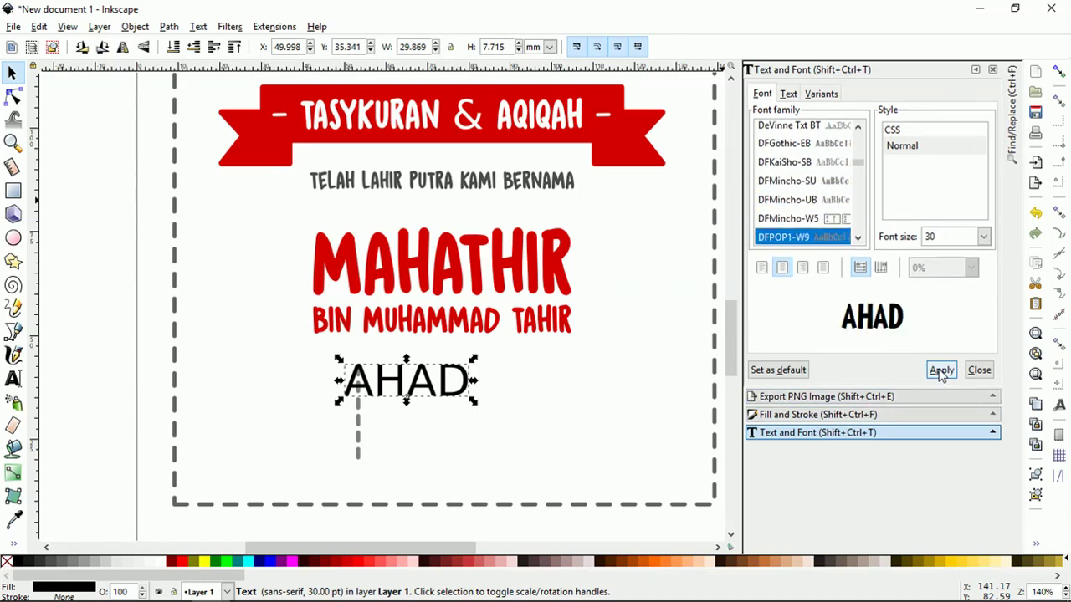
pyautogui.press('Down')
pyautogui.press('Up')
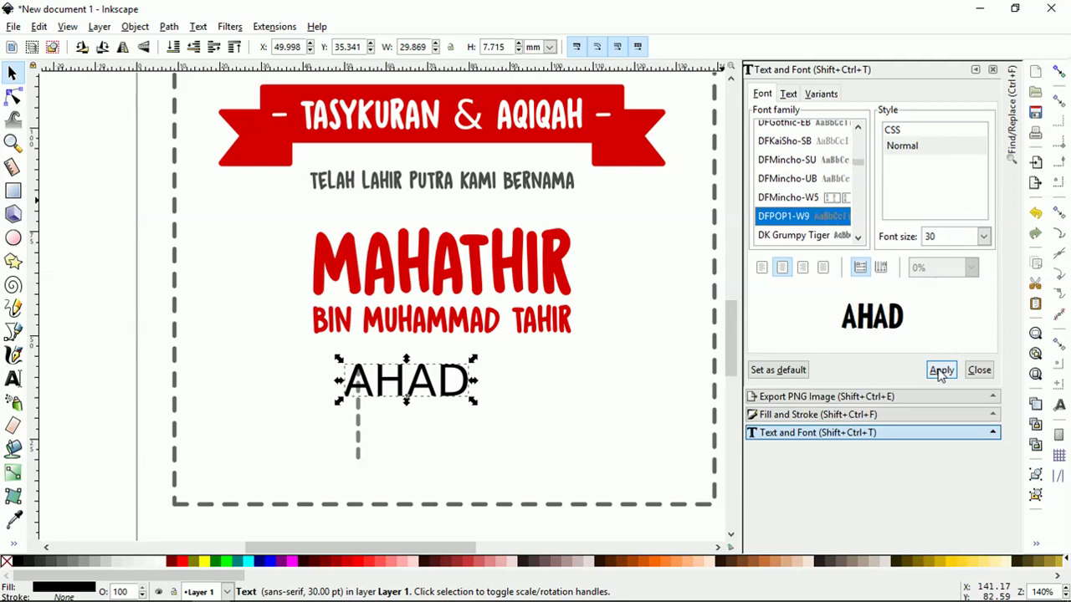
pyautogui.click(940, 370)
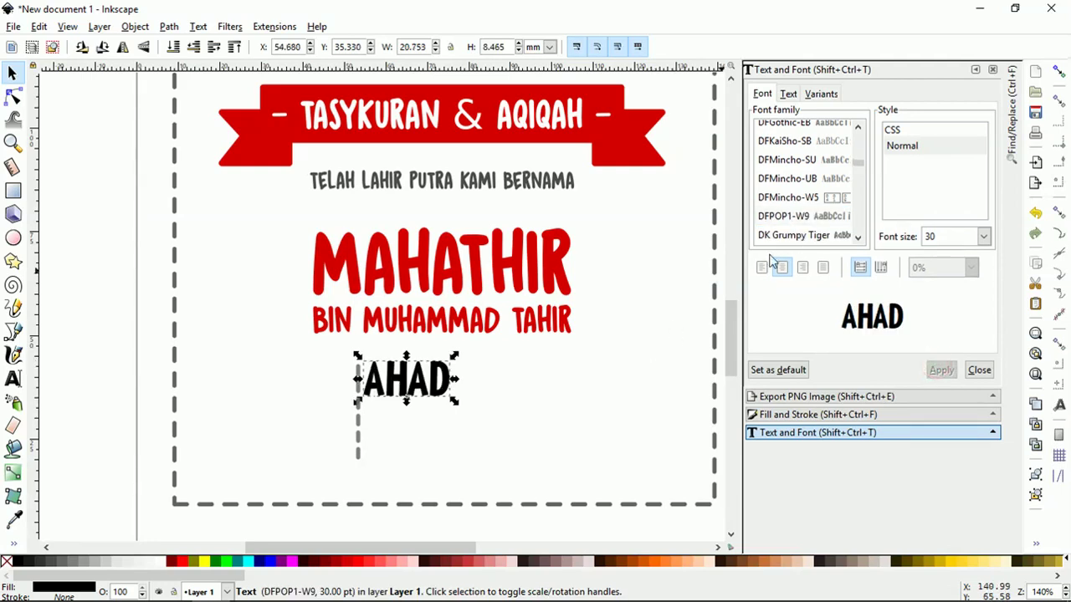
pyautogui.scroll(5, 829, 196)
pyautogui.scroll(5, 839, 204)
pyautogui.scroll(5, 839, 179)
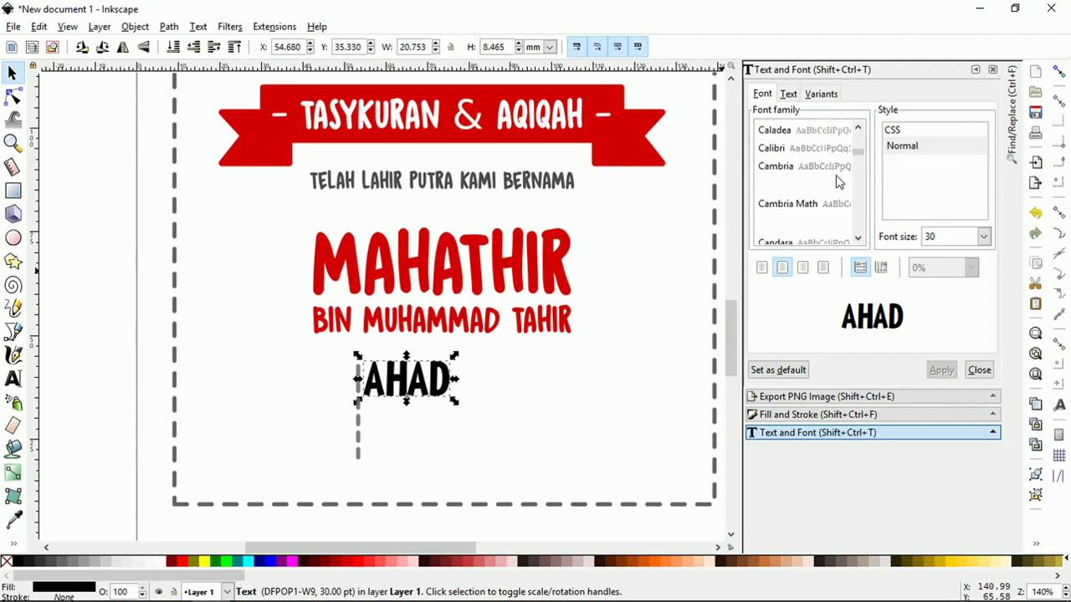
pyautogui.scroll(5, 839, 179)
pyautogui.moveTo(859, 145); pyautogui.dragTo(840, 133)
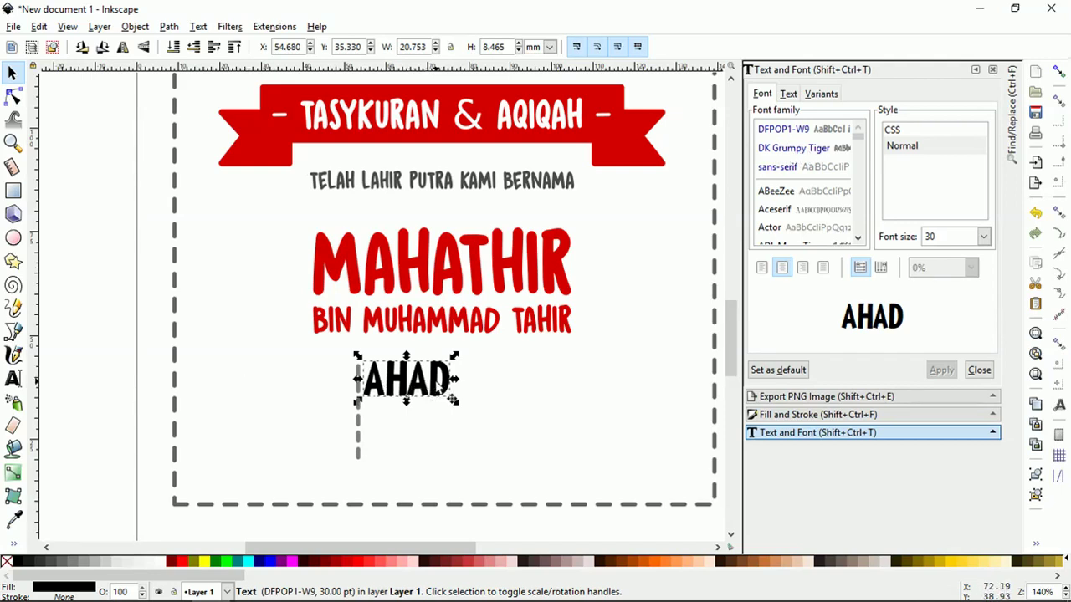
# - Move AHAD left of the dashed divider, shrink it to about 25.9 pt and fill it 80% gray
pyautogui.moveTo(428, 394); pyautogui.dragTo(320, 392)
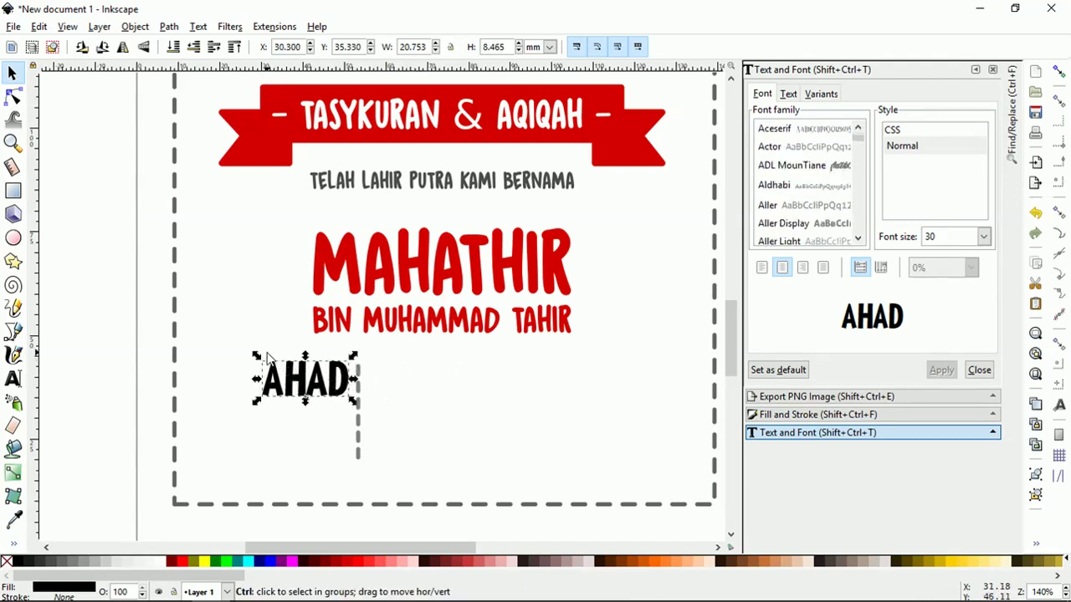
pyautogui.moveTo(257, 355)
pyautogui.mouseDown()
pyautogui.moveTo(282, 373)
pyautogui.moveTo(258, 359)
pyautogui.moveTo(270, 364)
pyautogui.mouseUp()
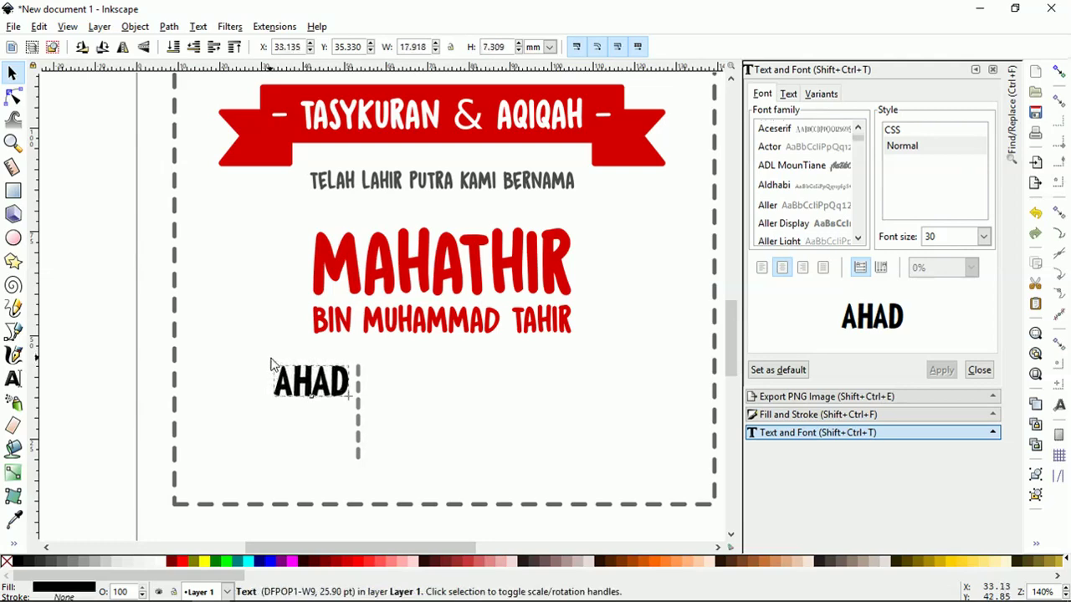
pyautogui.click(40, 567)
pyautogui.click(68, 426)
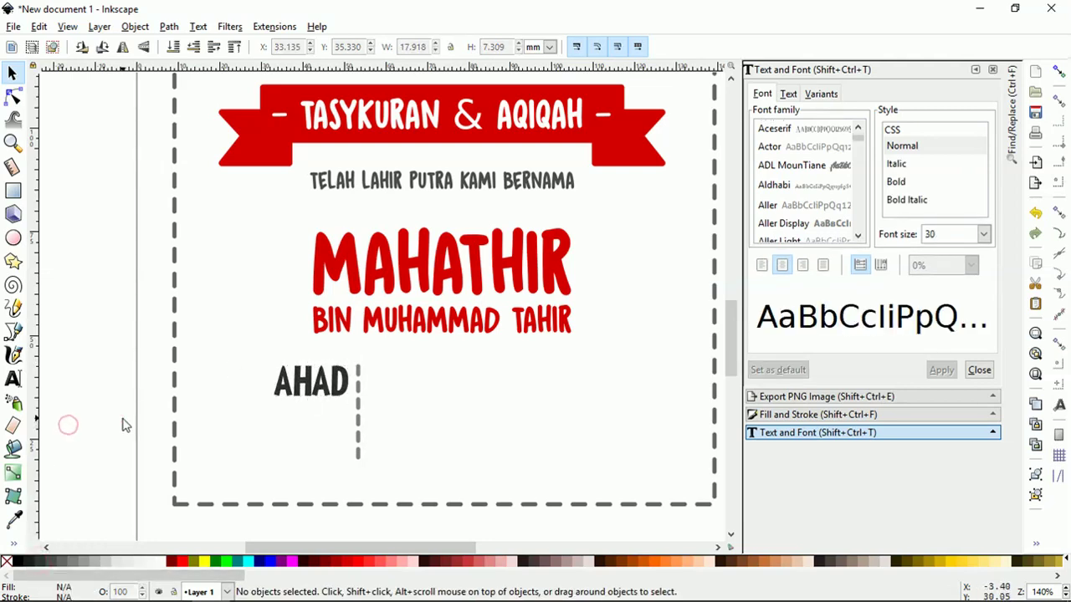
pyautogui.keyDown('ctrl'); pyautogui.scroll(1, 196, 411); pyautogui.keyUp('ctrl')
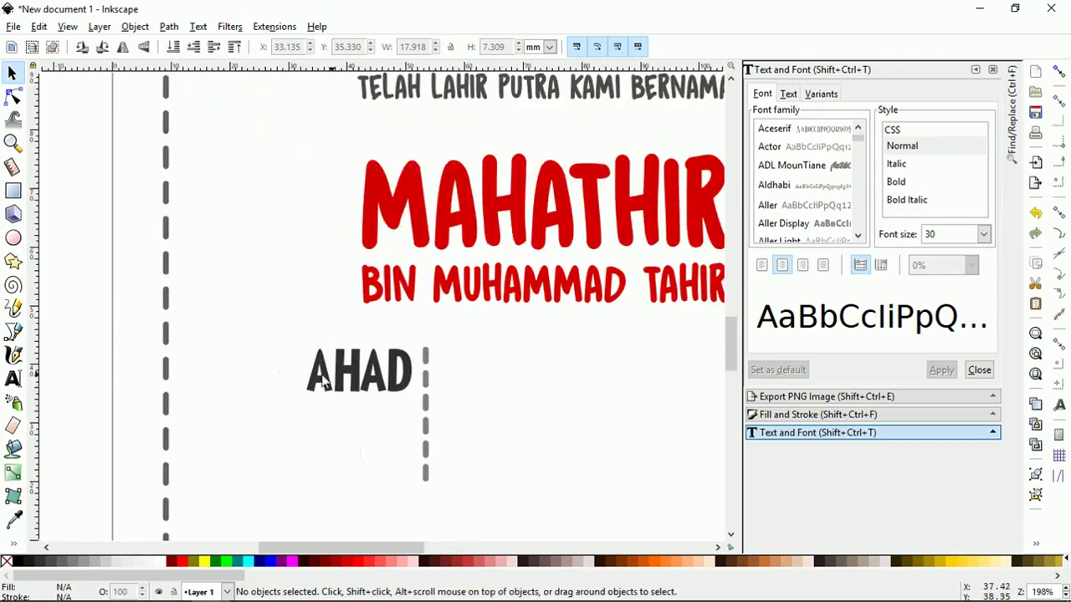
# - Duplicate AHAD below itself and change the copy to '21', shifted toward the divider
pyautogui.click(375, 381)
pyautogui.hotkey('ctrl', 'd')
pyautogui.moveTo(378, 383); pyautogui.dragTo(382, 442)
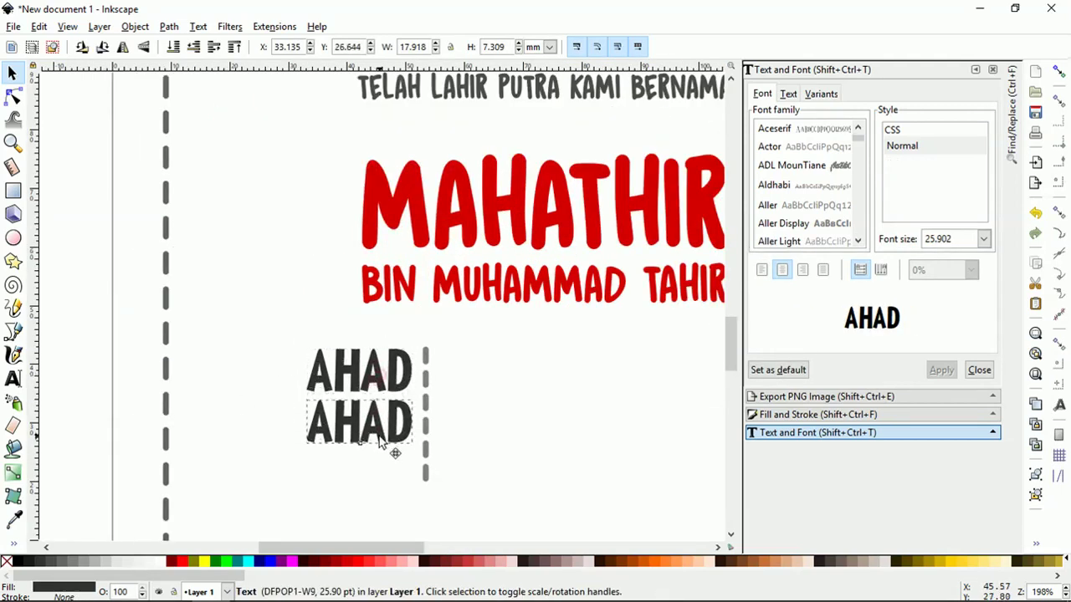
pyautogui.doubleClick(382, 440)
pyautogui.hotkey('ctrl', 'a')
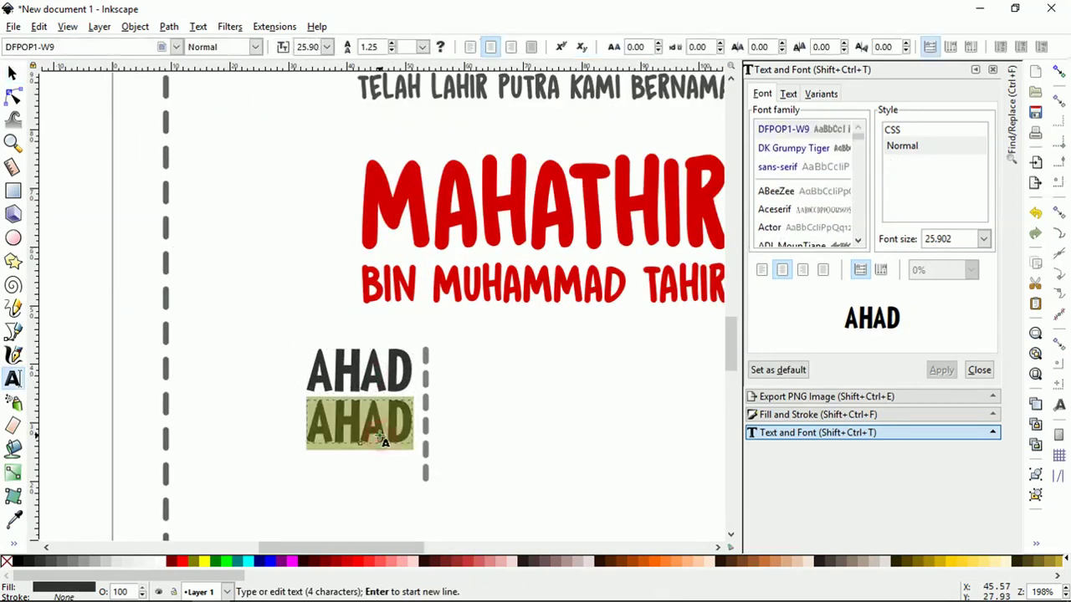
pyautogui.write('21')
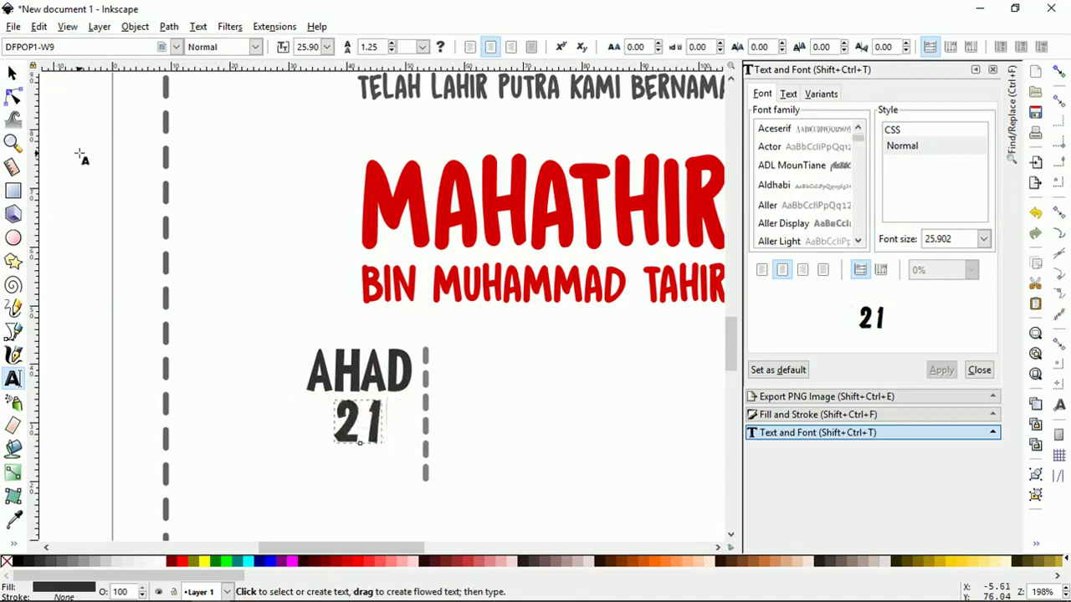
pyautogui.click(11, 74)
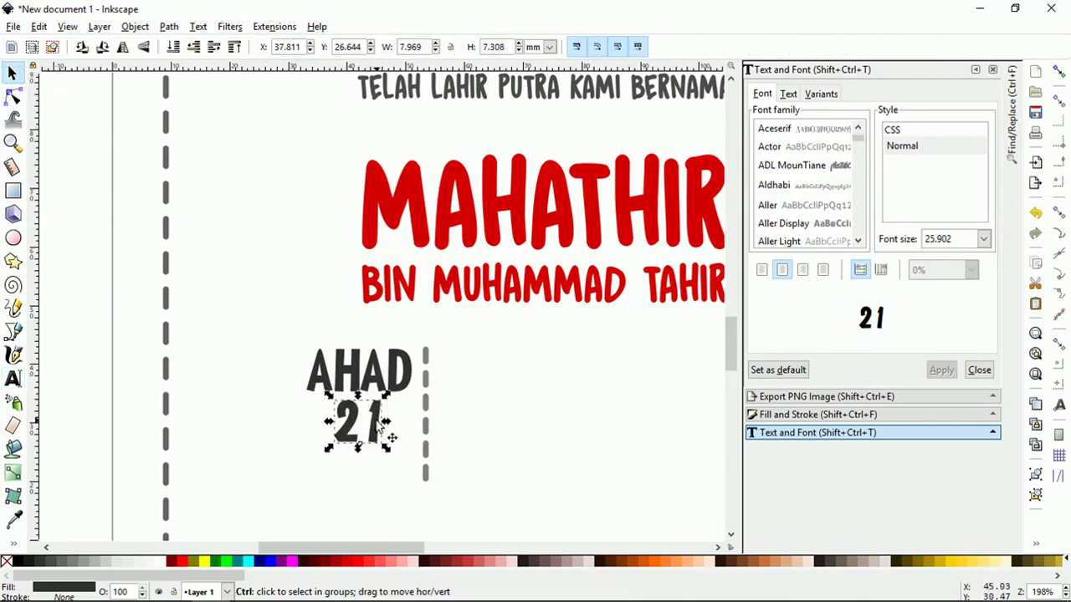
pyautogui.moveTo(381, 426); pyautogui.dragTo(404, 427)
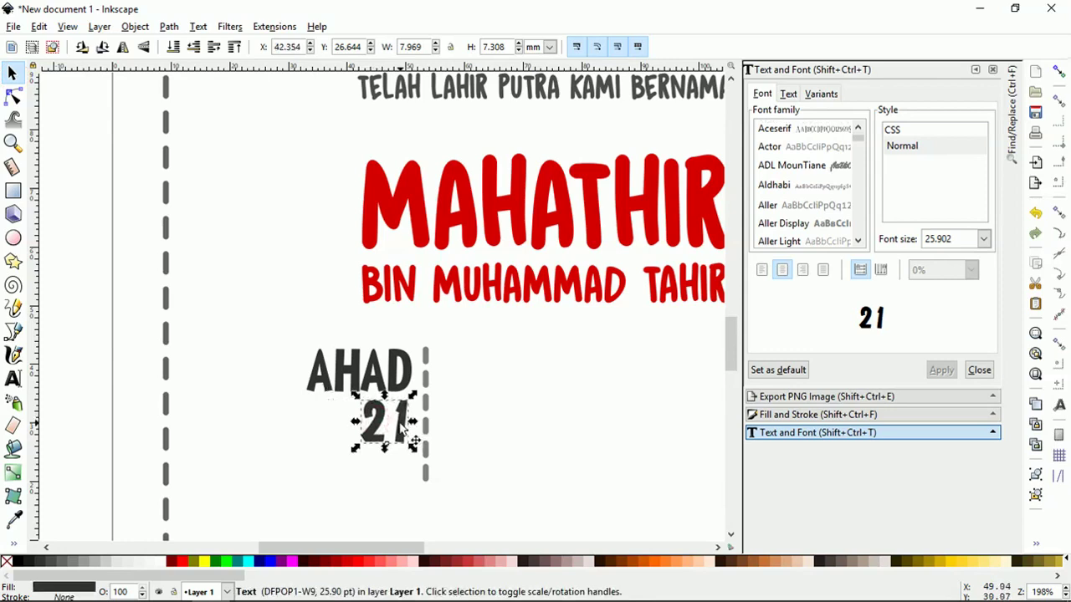
# - Add a smaller copy of the 21 beneath it
pyautogui.press('ctrl')
pyautogui.hotkey('ctrl', 'd')
pyautogui.moveTo(399, 428)
pyautogui.mouseDown()
pyautogui.moveTo(398, 476)
pyautogui.moveTo(386, 479)
pyautogui.mouseUp()
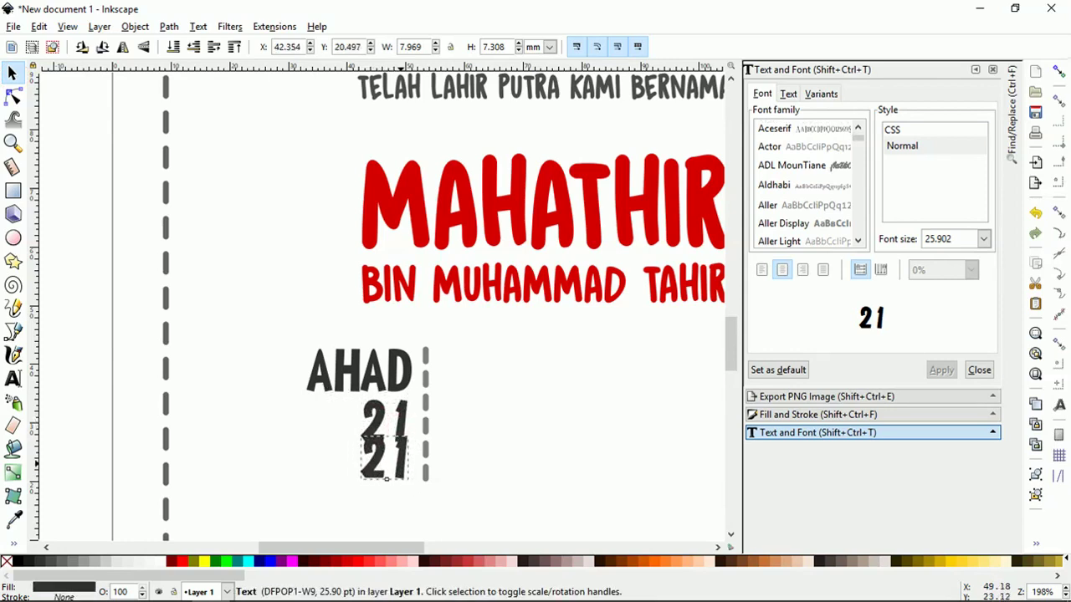
pyautogui.moveTo(356, 432); pyautogui.dragTo(376, 451)
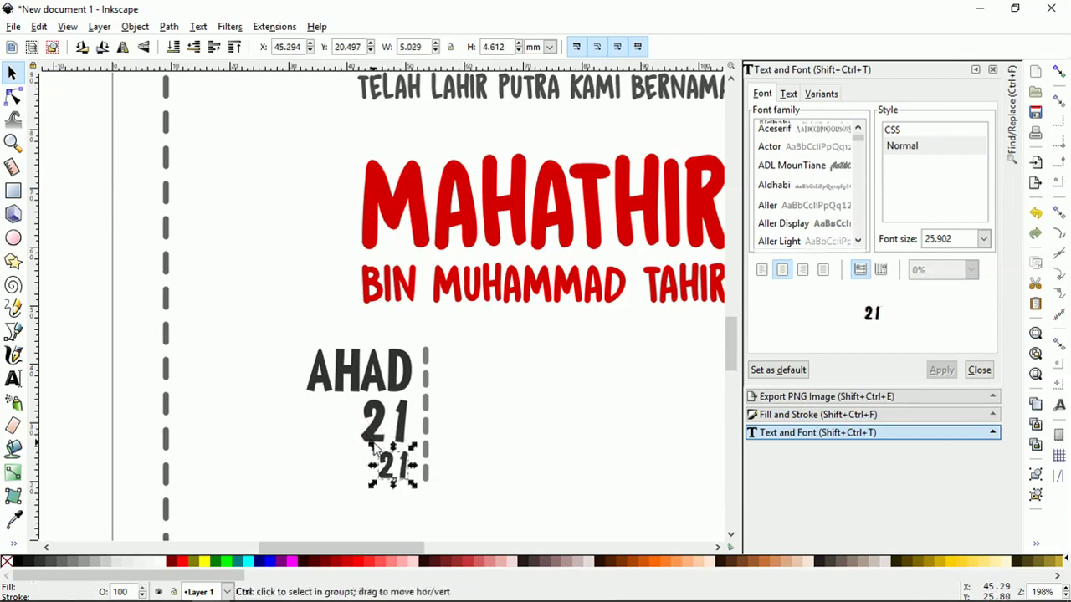
# - Retype the small 21 copy as 'APRIL 2018' and move it left to end at the divider
pyautogui.click(387, 471)
pyautogui.doubleClick(390, 471)
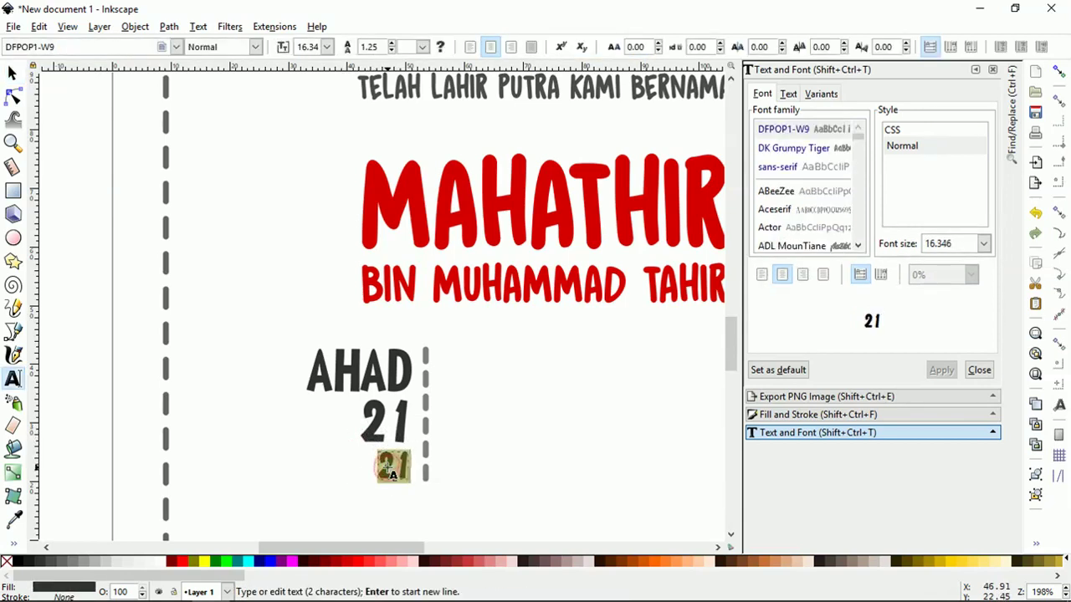
pyautogui.write('aP')
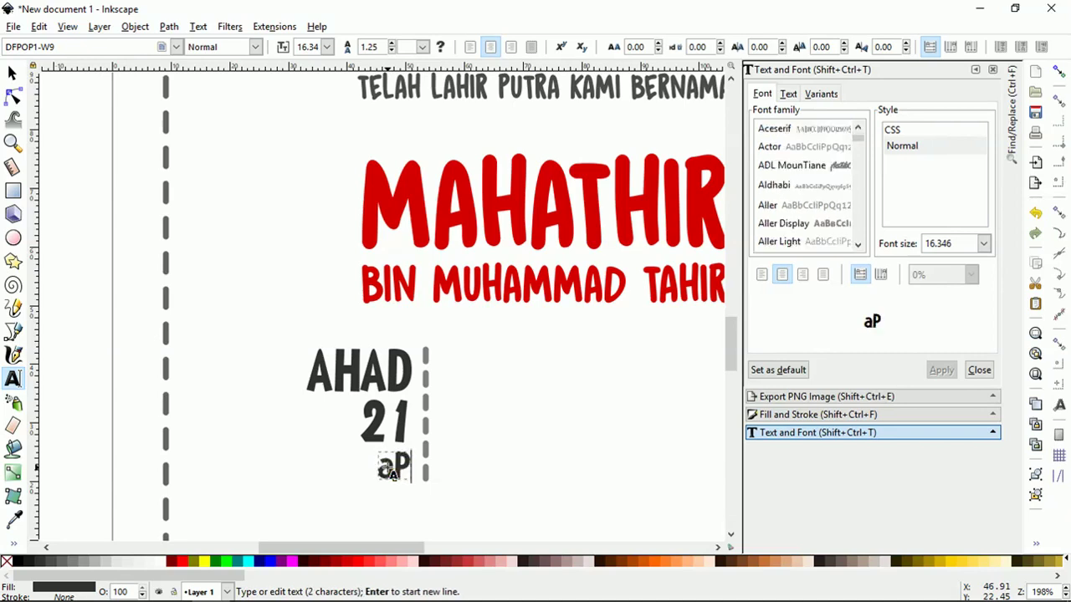
pyautogui.press('BackSpace')
pyautogui.press('BackSpace')
pyautogui.write('APRI')
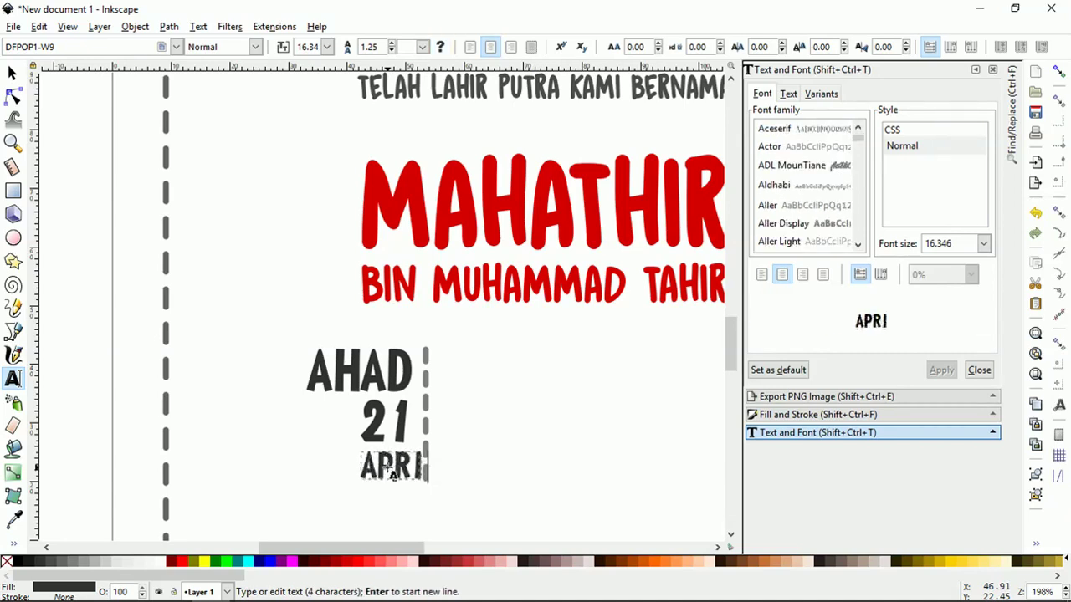
pyautogui.write('L 2018')
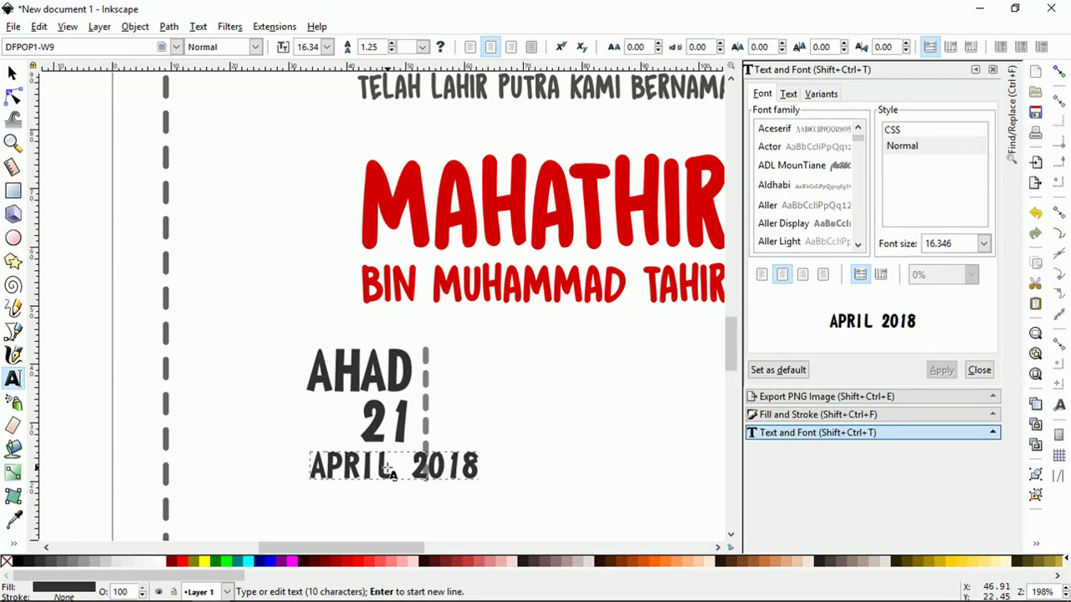
pyautogui.press('F1')
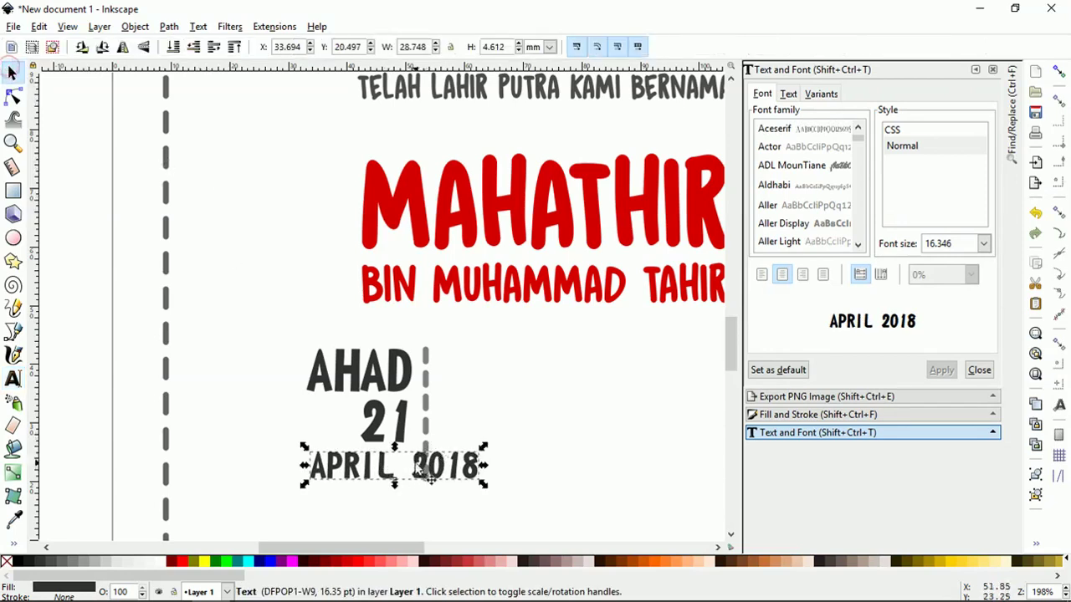
pyautogui.moveTo(419, 470); pyautogui.dragTo(358, 470)
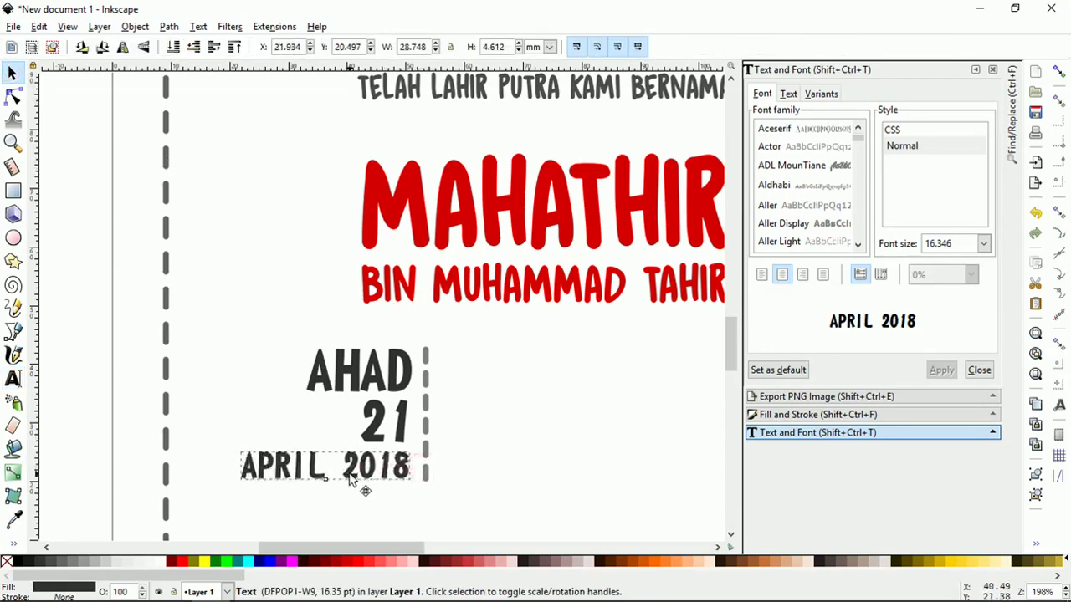
# - Shrink AHAD to about 21 pt and enlarge 21 to about 30.6 pt
pyautogui.click(373, 418)
pyautogui.click(331, 387)
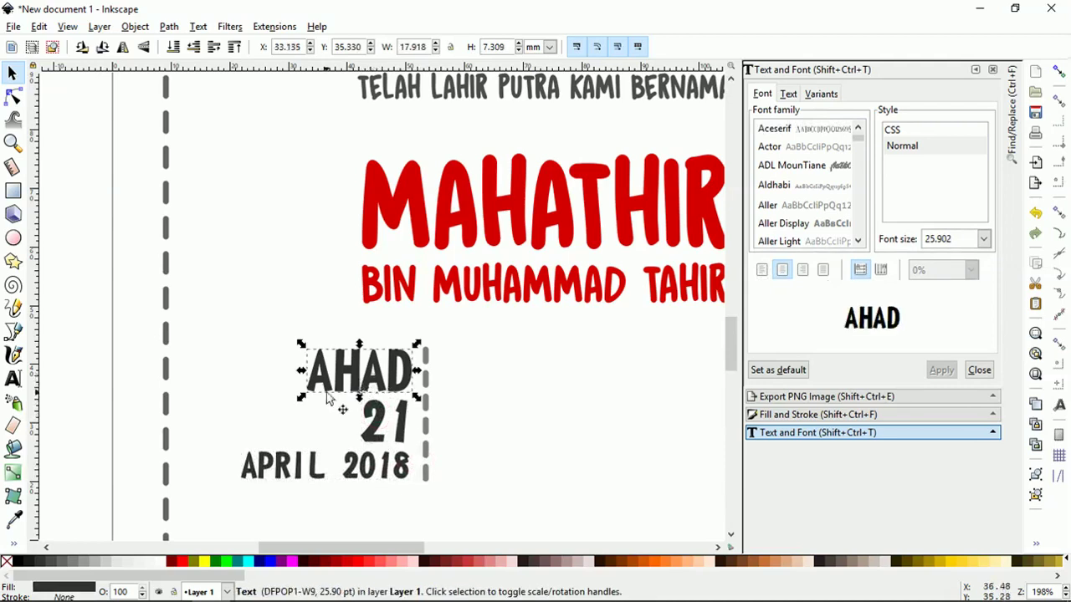
pyautogui.moveTo(300, 398); pyautogui.dragTo(319, 398)
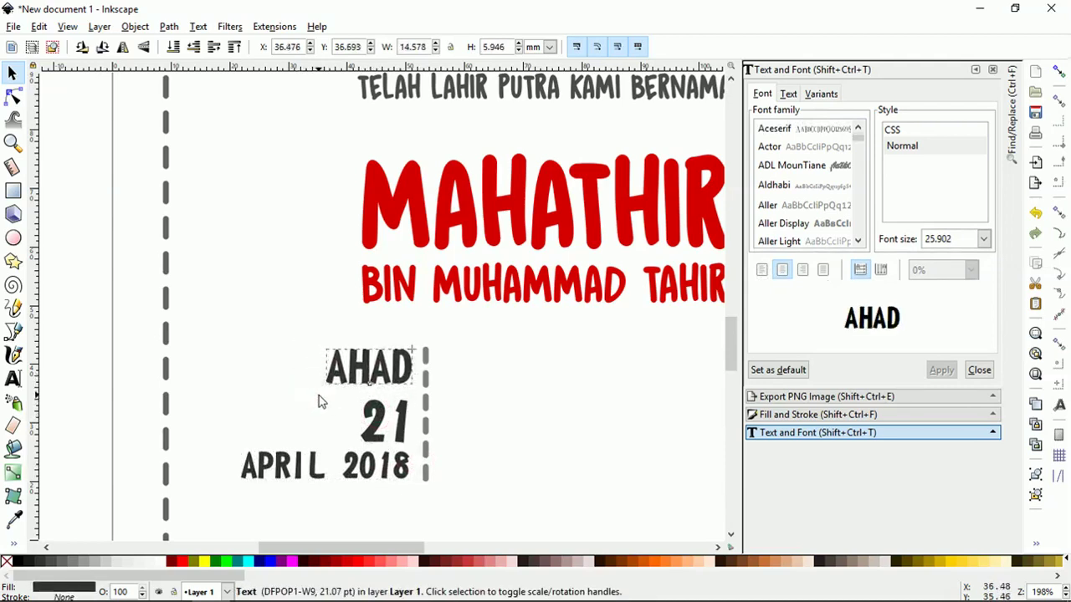
pyautogui.click(378, 422)
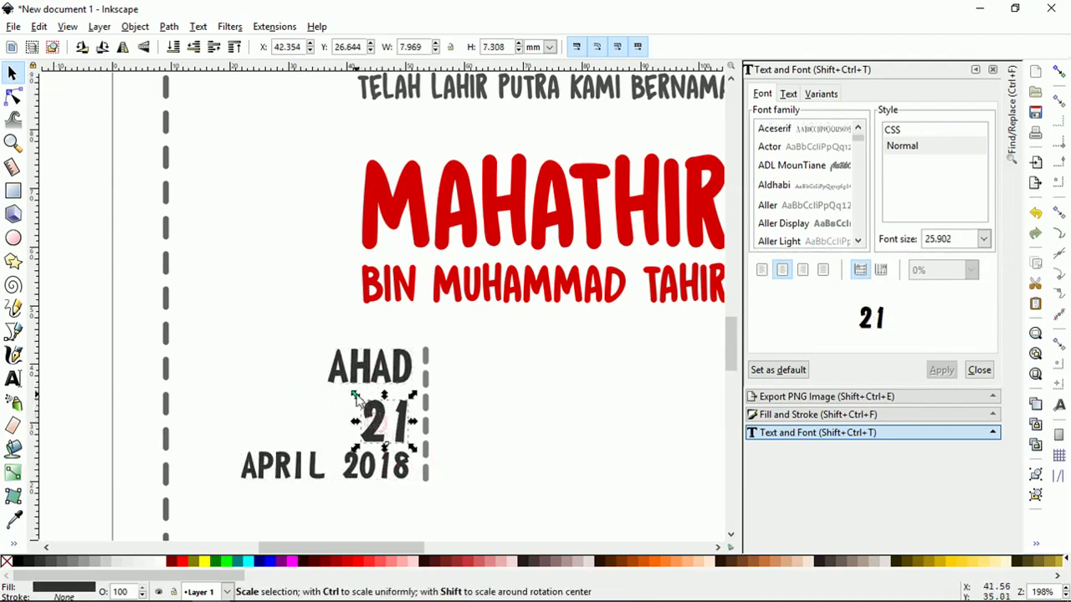
pyautogui.moveTo(354, 395)
pyautogui.mouseDown()
pyautogui.moveTo(327, 383)
pyautogui.moveTo(341, 392)
pyautogui.mouseUp()
pyautogui.keyDown('ctrl'); pyautogui.scroll(-2, 341, 392); pyautogui.keyUp('ctrl')
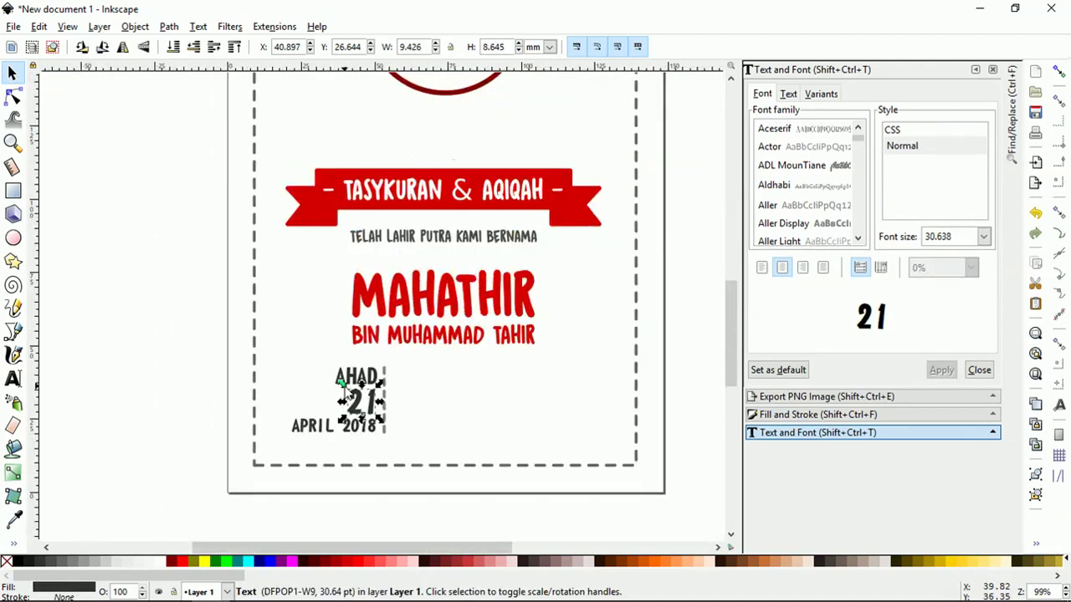
pyautogui.keyDown('ctrl'); pyautogui.scroll(1, 346, 393); pyautogui.keyUp('ctrl')
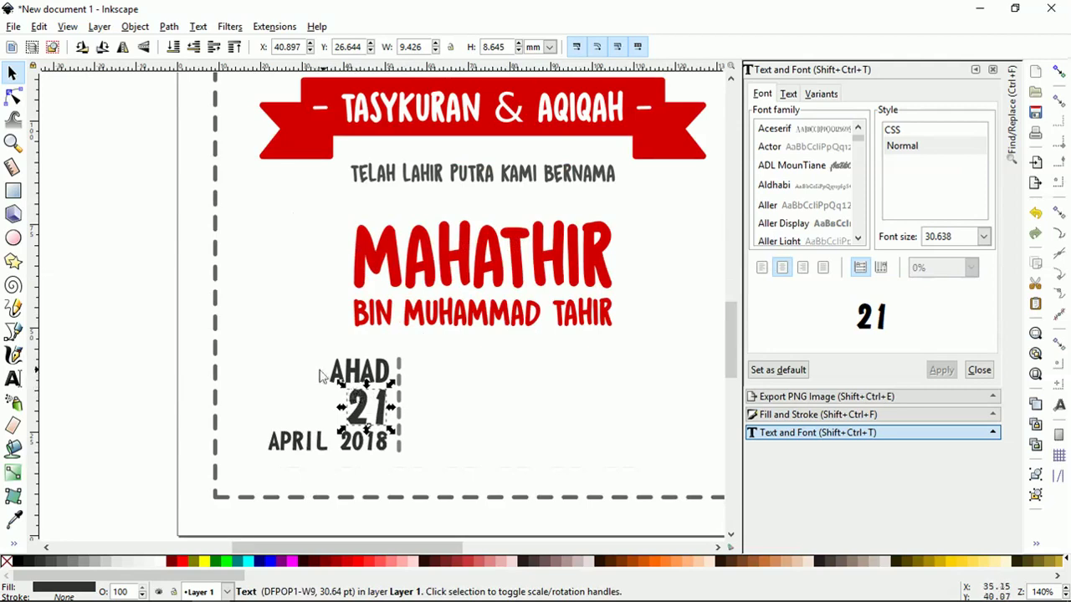
pyautogui.click(285, 495)
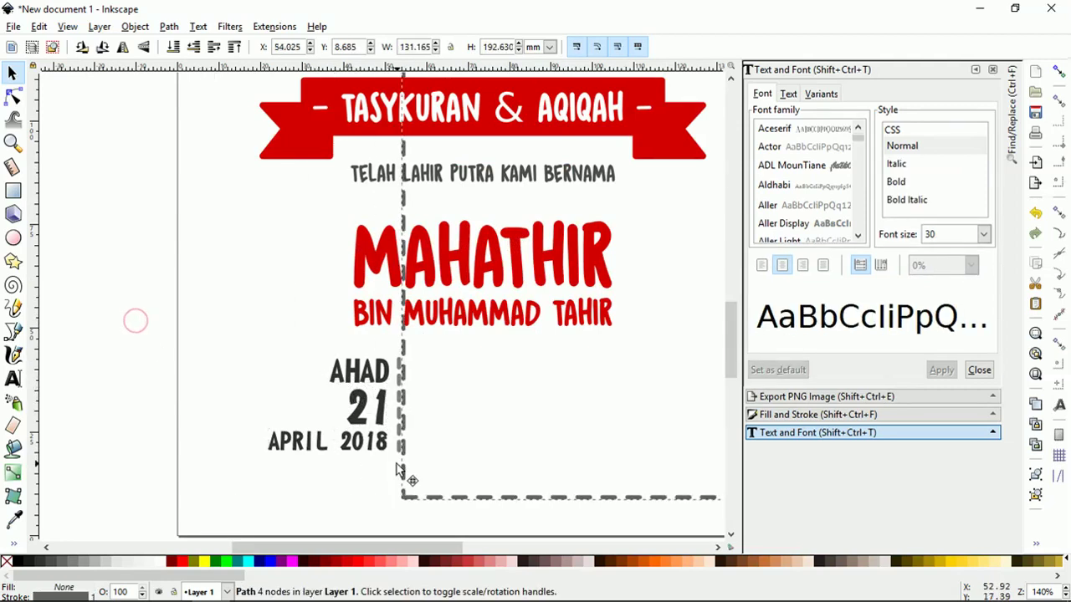
# - Duplicate the date block together with its divider and move the copy right
pyautogui.keyDown('ctrl'); pyautogui.scroll(-1, 393, 439); pyautogui.keyUp('ctrl')
pyautogui.moveTo(190, 353)
pyautogui.mouseDown()
pyautogui.moveTo(417, 470)
pyautogui.moveTo(499, 444)
pyautogui.mouseUp()
pyautogui.press('space')
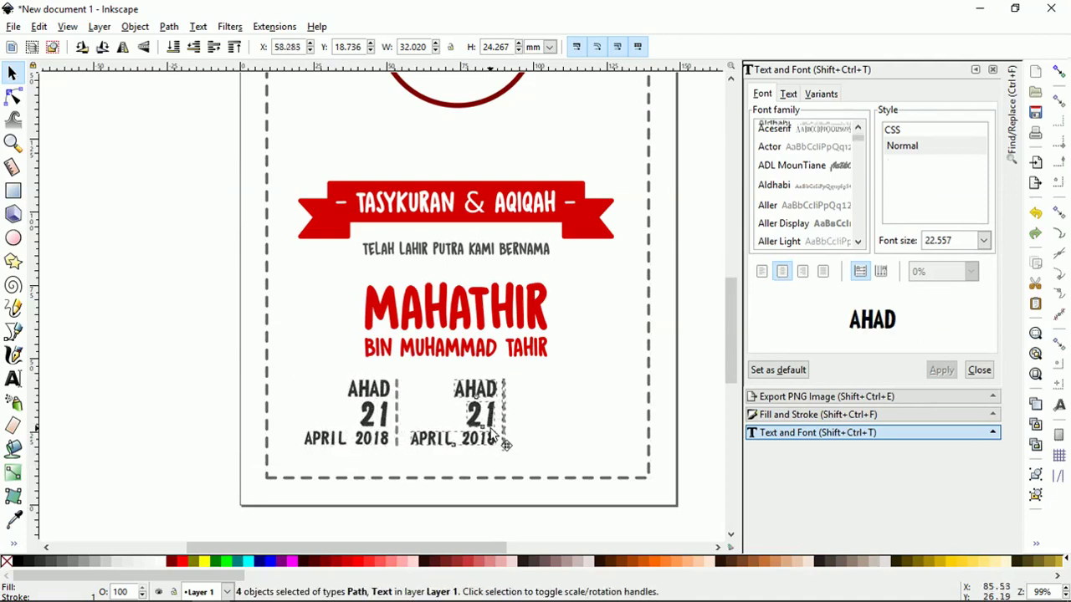
pyautogui.moveTo(486, 435); pyautogui.dragTo(503, 435)
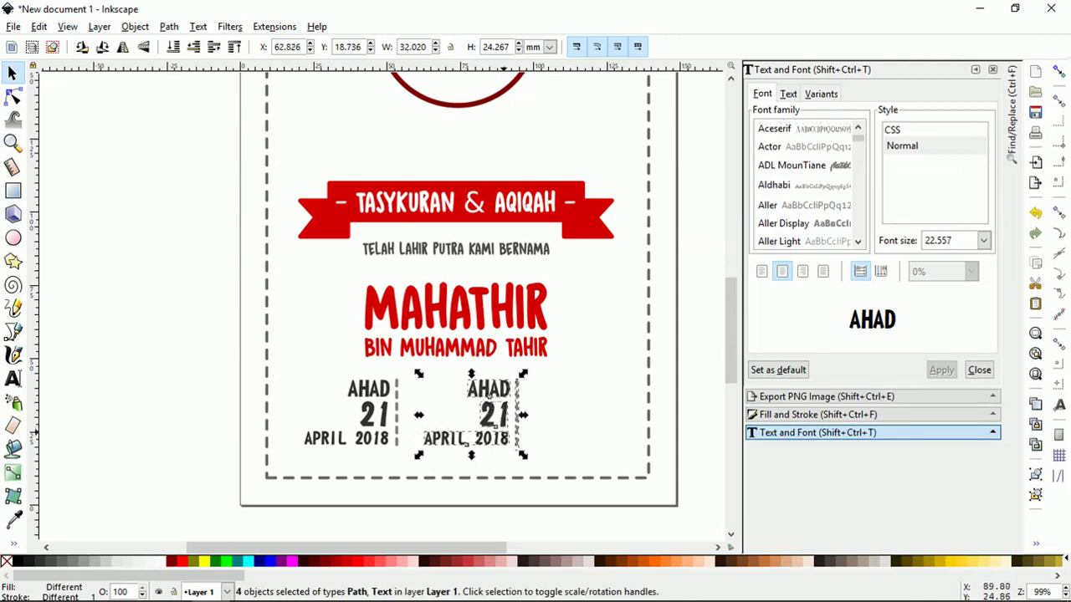
# - Duplicate the three date lines without the divider and place them further right
pyautogui.keyDown('shift'); pyautogui.click(518, 433); pyautogui.keyUp('shift')
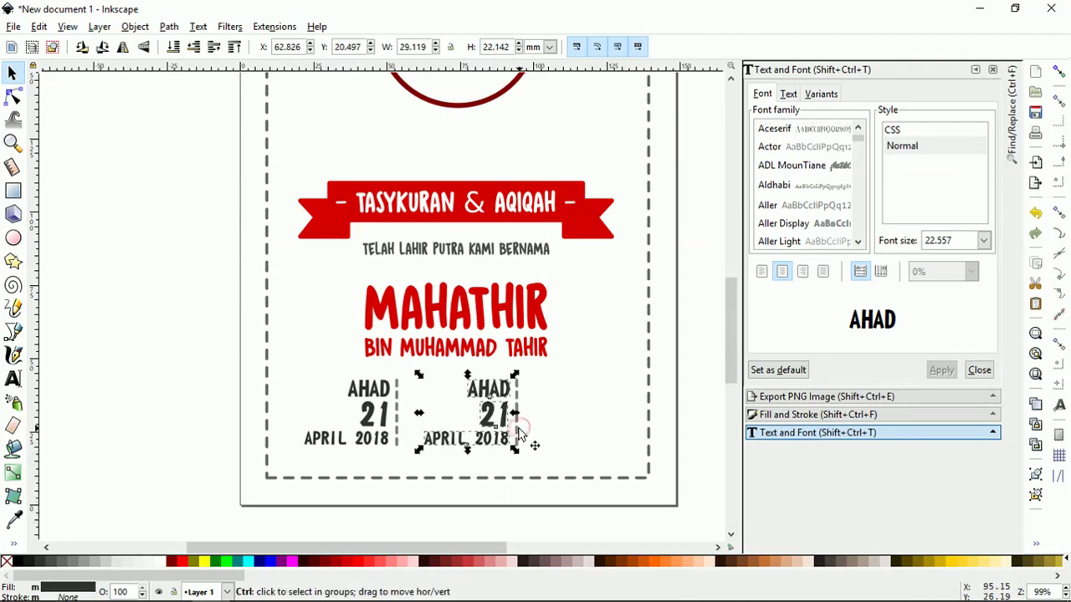
pyautogui.press('ctrl')
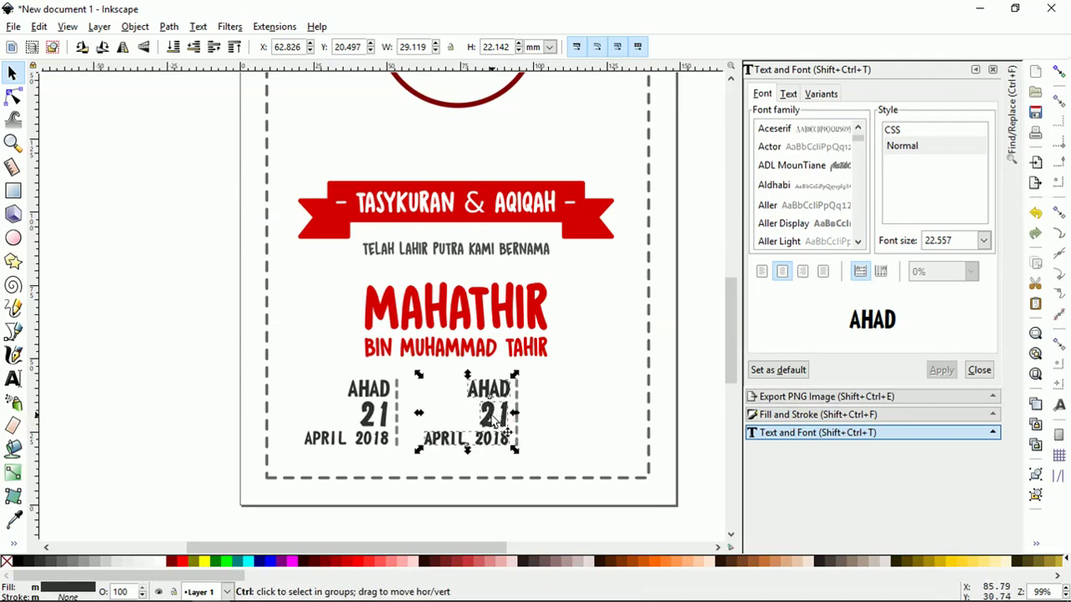
pyautogui.moveTo(494, 420); pyautogui.dragTo(604, 428)
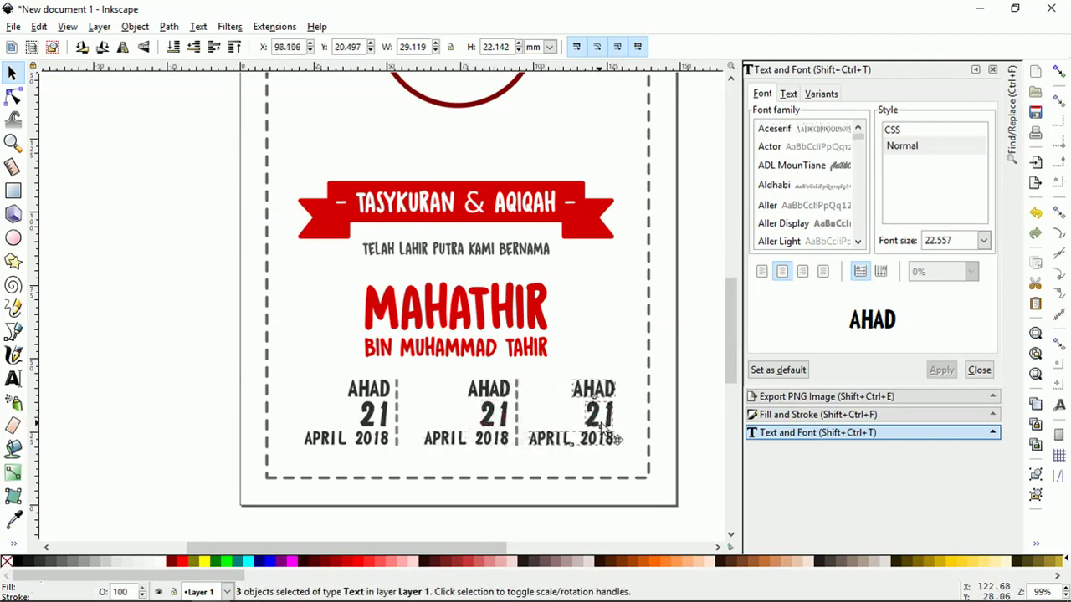
pyautogui.click(700, 465)
# - Retype the third column's AHAD label as 'PUKUL'
pyautogui.scroll(1, 614, 405)
pyautogui.click(593, 389)
pyautogui.doubleClick(594, 390)
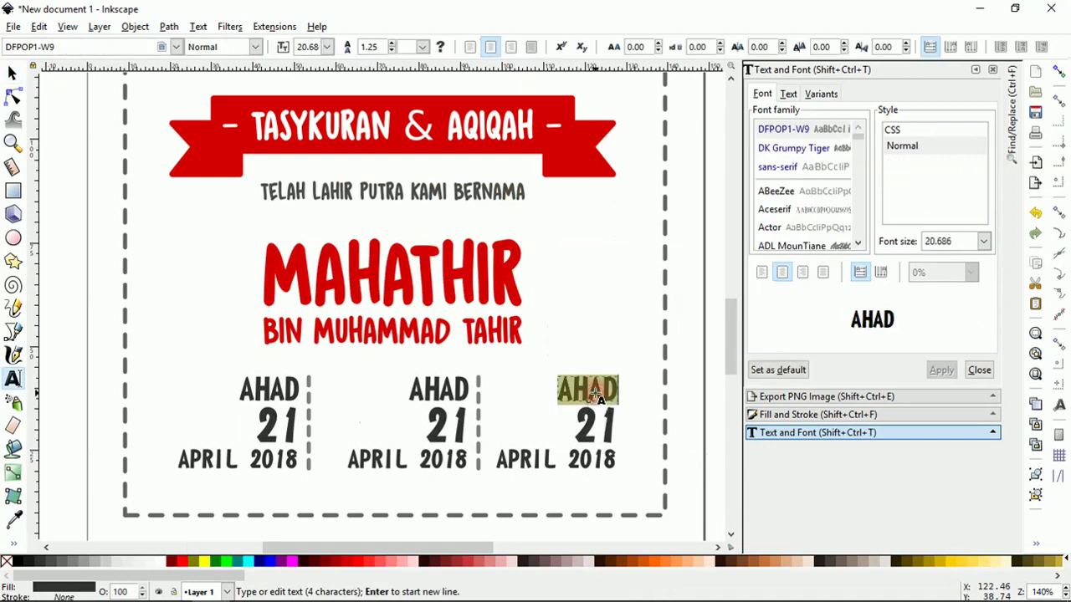
pyautogui.write('PIKI')
pyautogui.press('BackSpace')
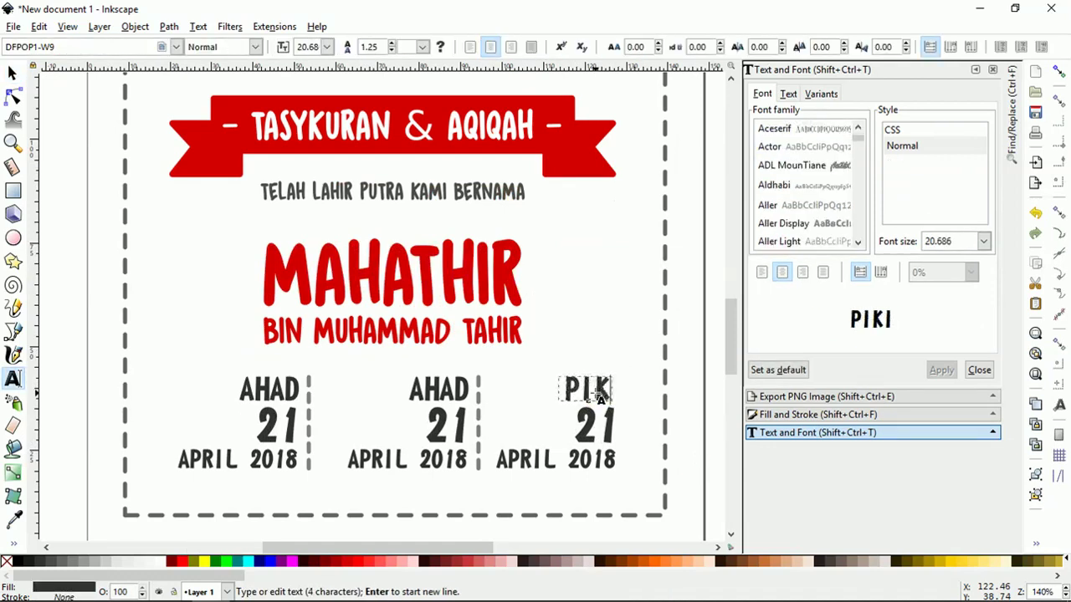
pyautogui.press('BackSpace')
pyautogui.press('BackSpace')
pyautogui.write('UKUL')
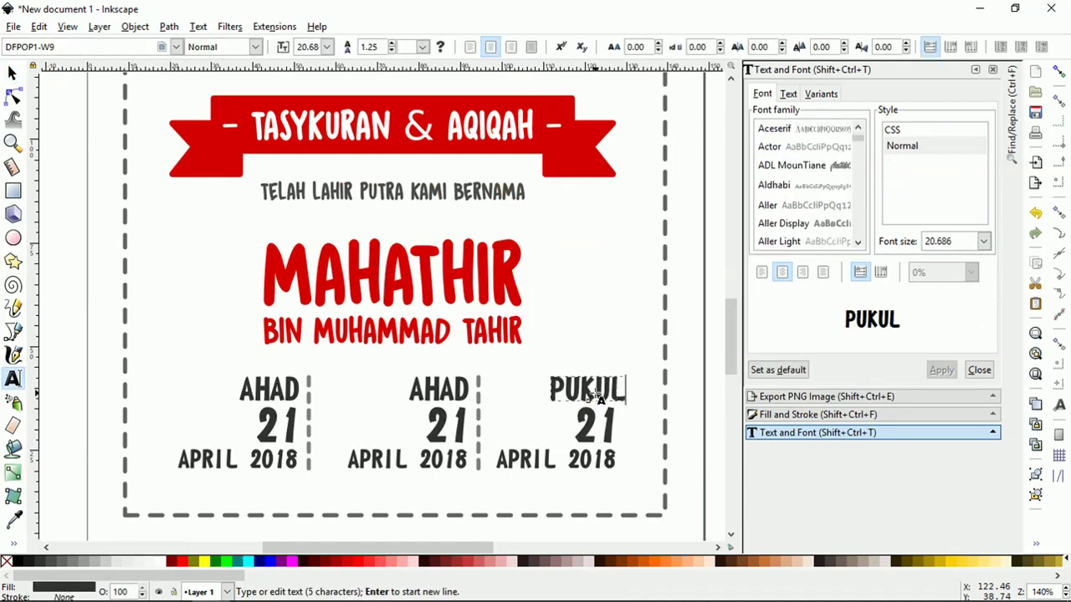
pyautogui.press('Escape')
# - Shrink PUKUL to 14.80 pt and mark its left edge with a vertical guide
pyautogui.click(12, 73)
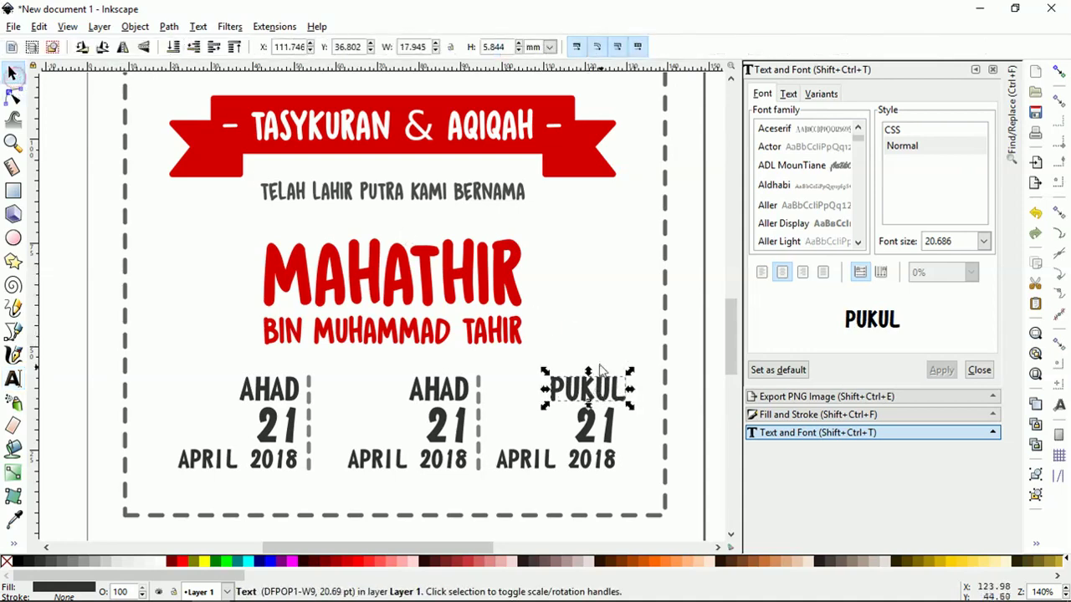
pyautogui.moveTo(636, 416); pyautogui.dragTo(502, 407)
pyautogui.keyDown('ctrl'); pyautogui.scroll(2, 597, 407); pyautogui.keyUp('ctrl')
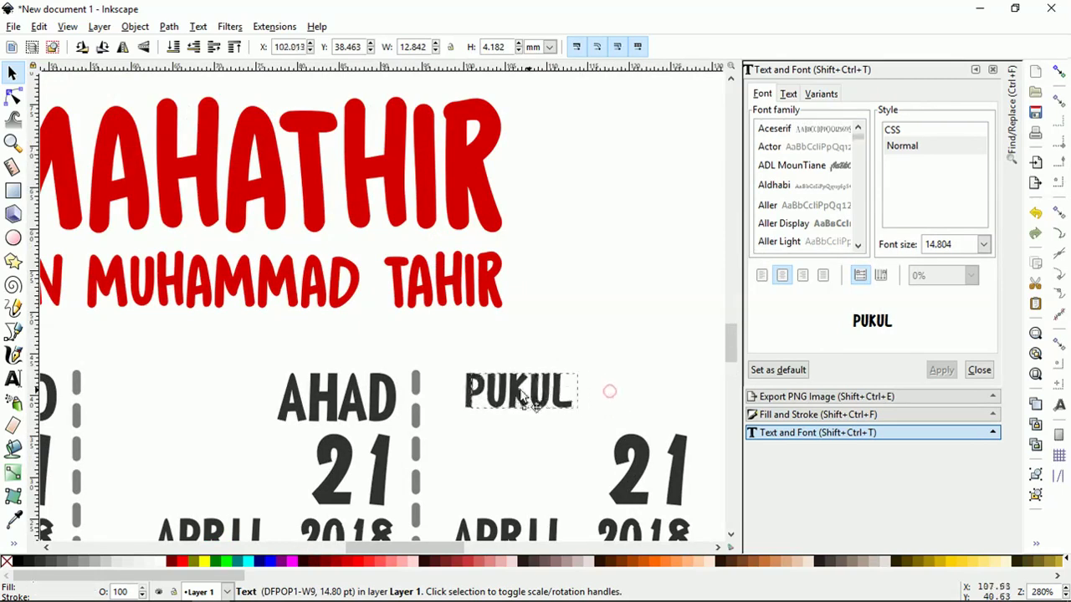
pyautogui.keyDown('ctrl'); pyautogui.scroll(-1, 506, 405); pyautogui.keyUp('ctrl')
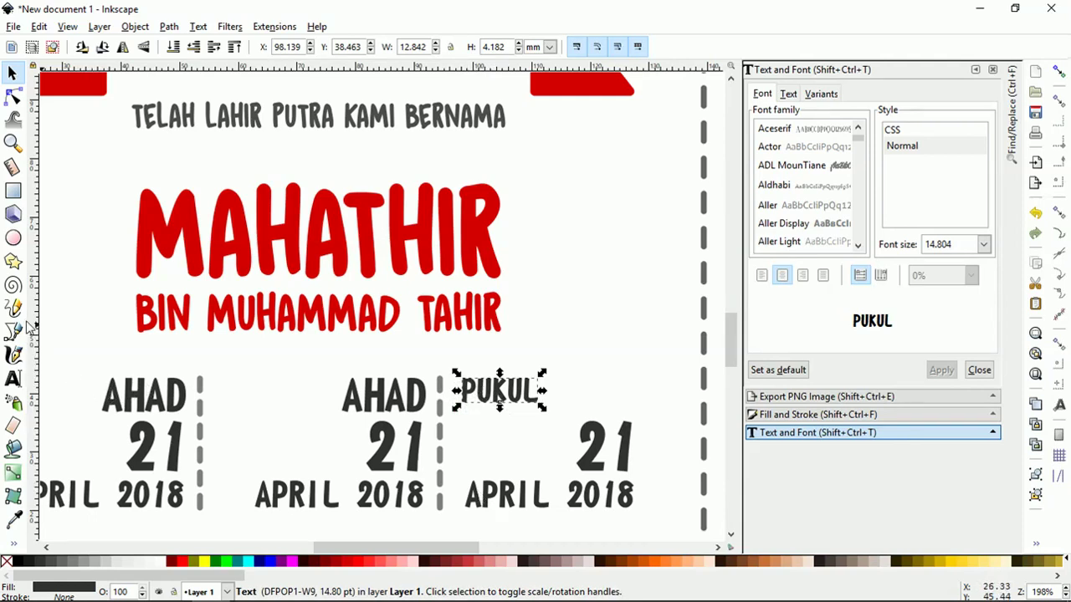
pyautogui.moveTo(35, 310); pyautogui.dragTo(462, 433)
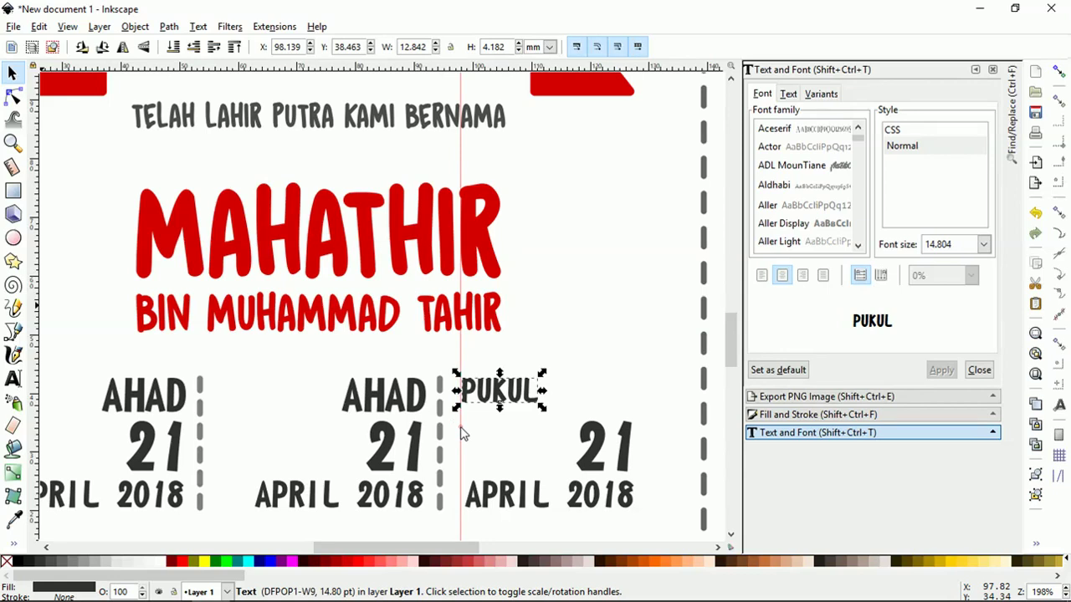
# - Align APRIL 2018 with the guide and retype the big 21 as '08 - 09'
pyautogui.click(471, 495)
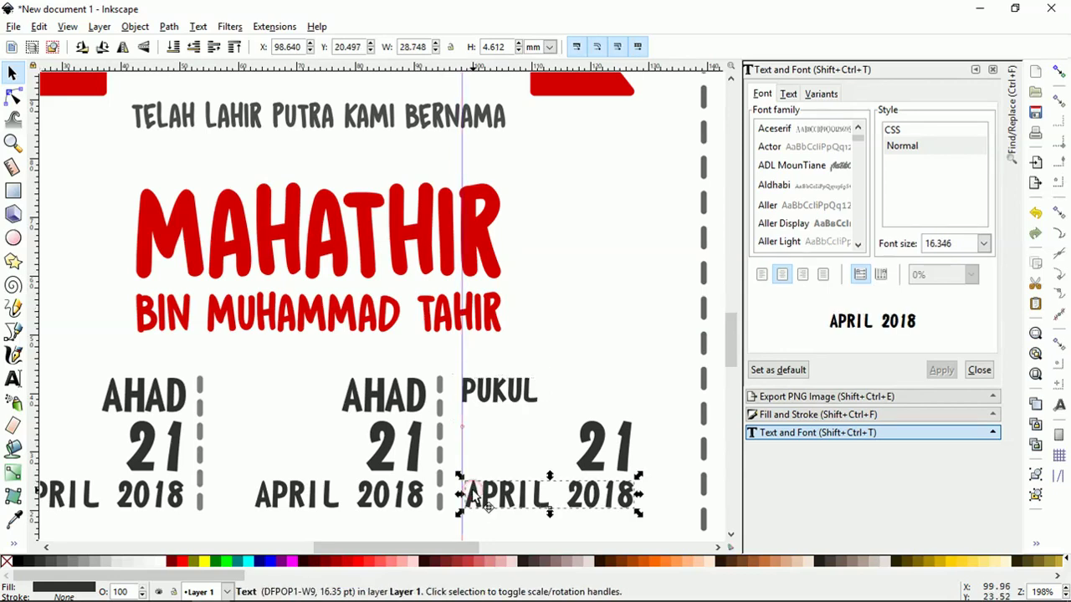
pyautogui.moveTo(470, 496); pyautogui.dragTo(468, 495)
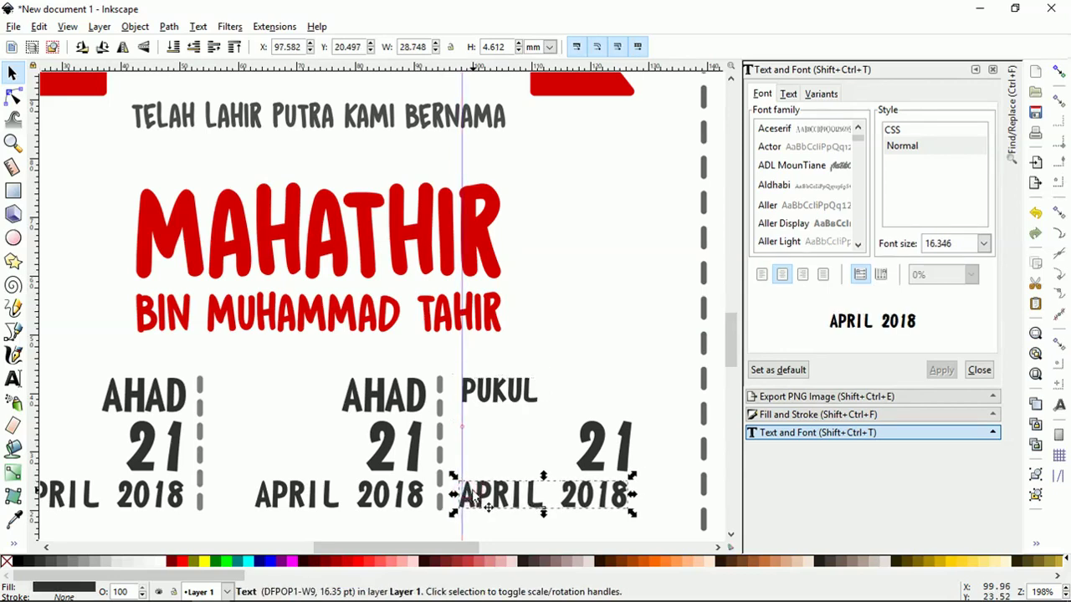
pyautogui.click(606, 440)
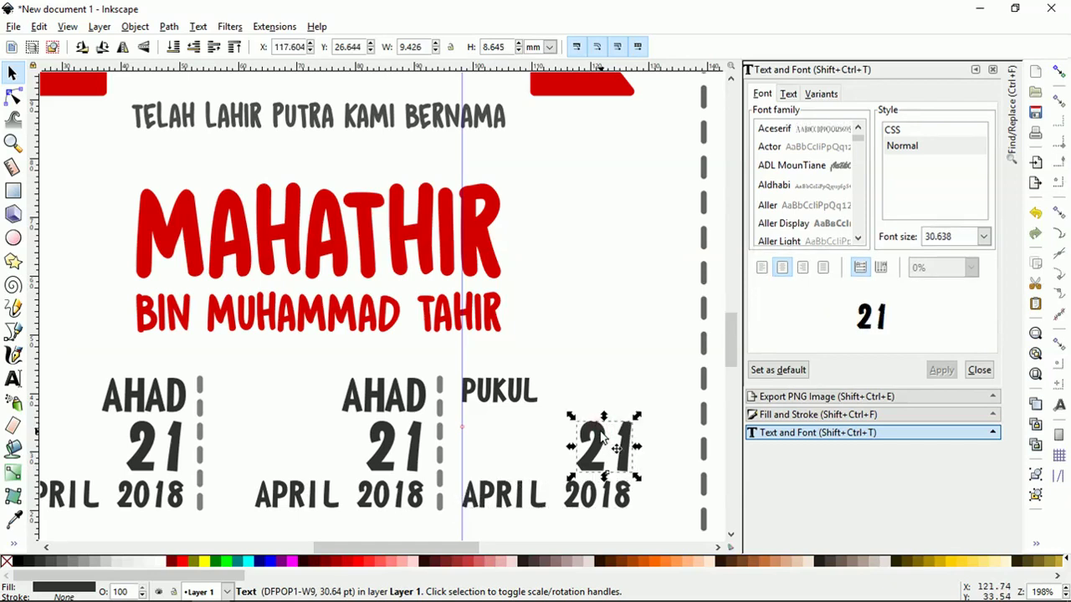
pyautogui.doubleClick(605, 439)
pyautogui.hotkey('ctrl', 'a')
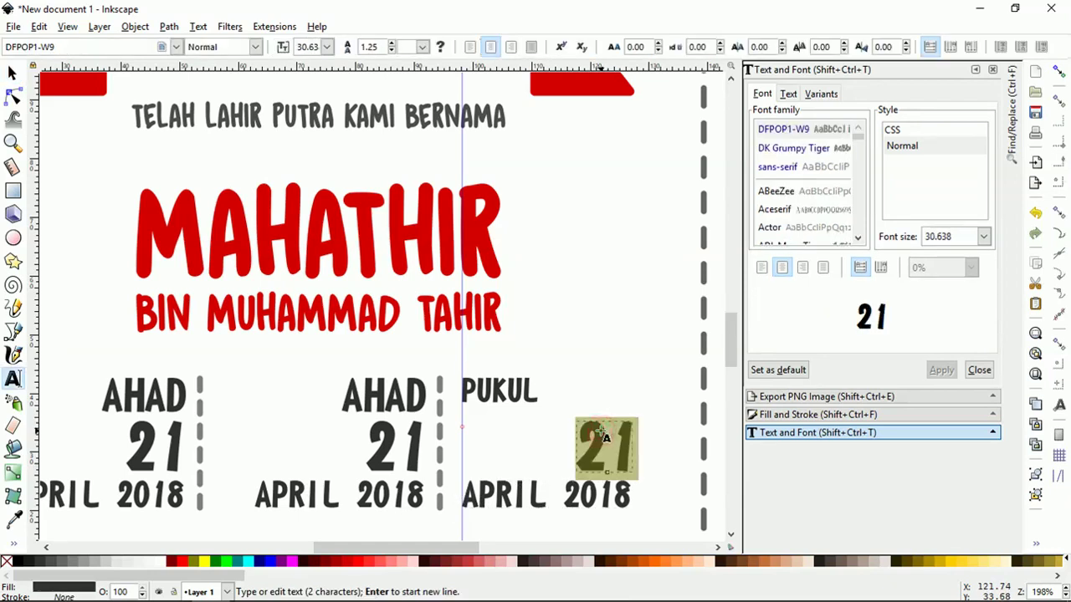
pyautogui.write('08.')
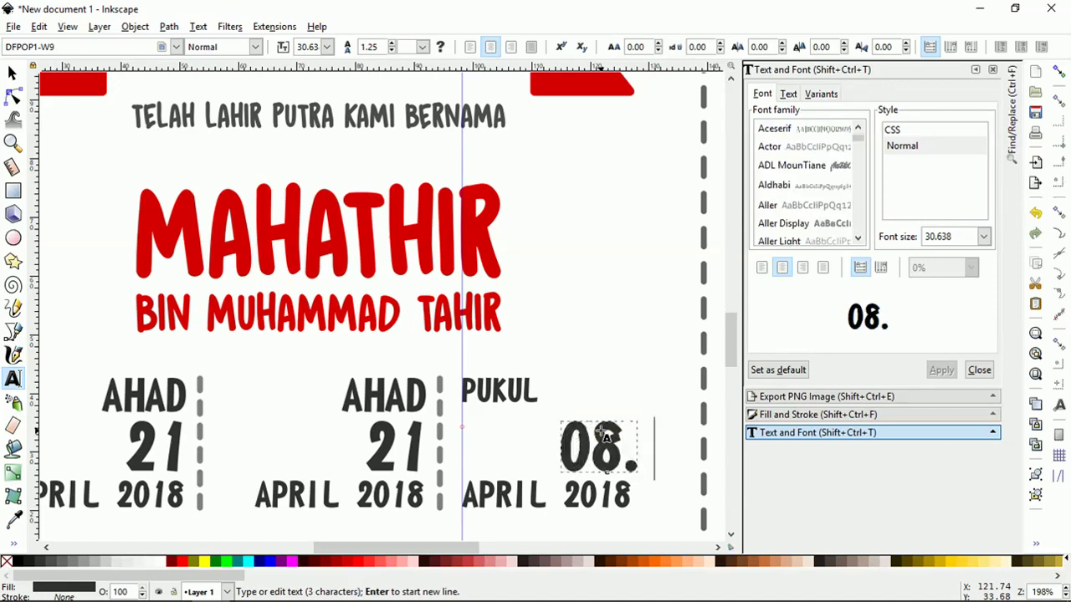
pyautogui.write('00')
pyautogui.press('BackSpace')
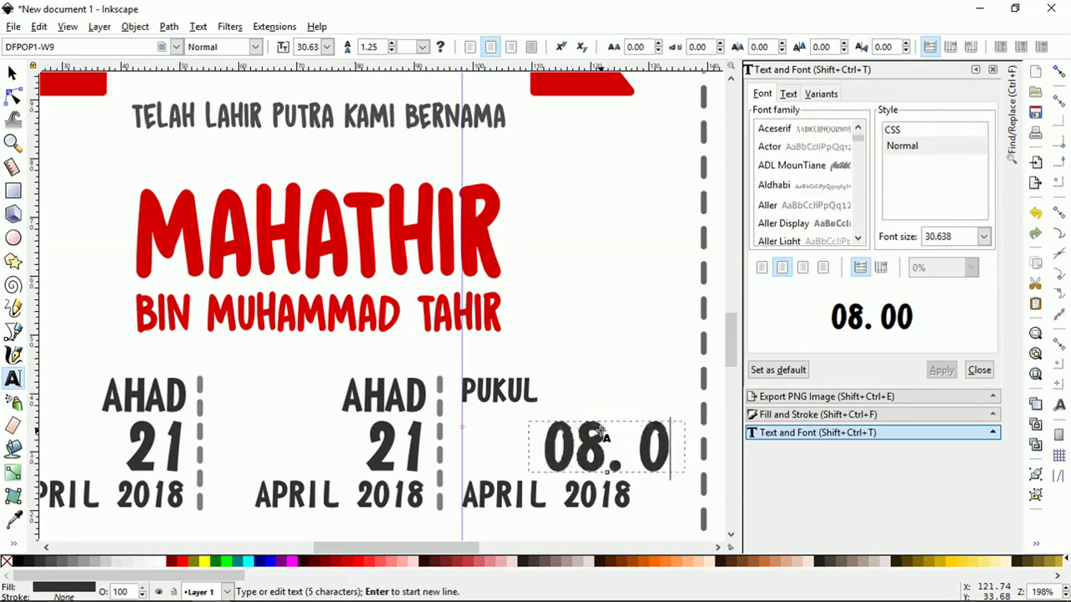
pyautogui.press('BackSpace')
pyautogui.press('BackSpace')
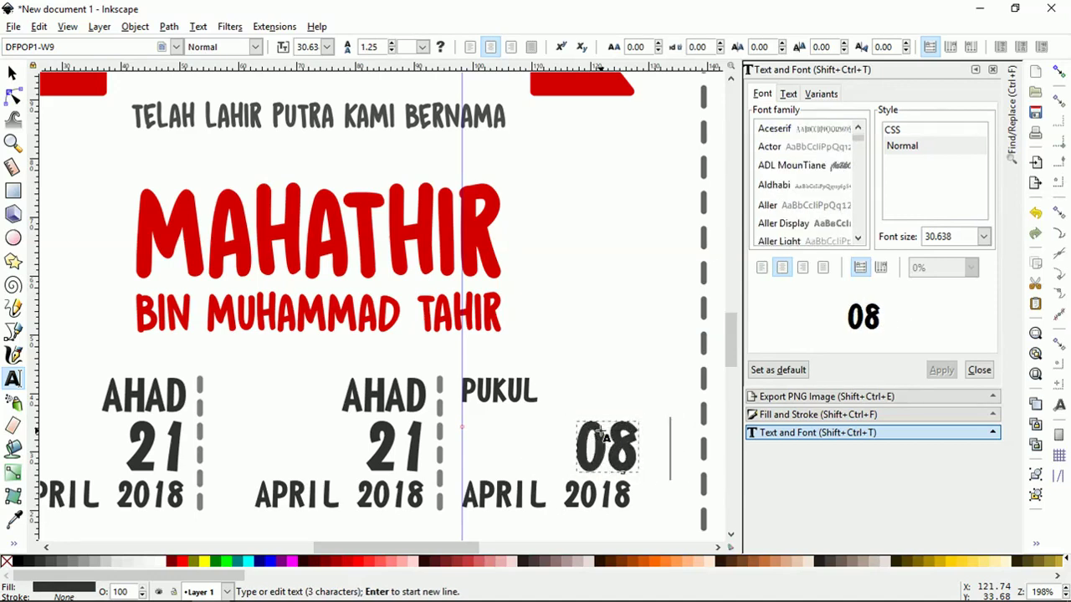
pyautogui.write('-')
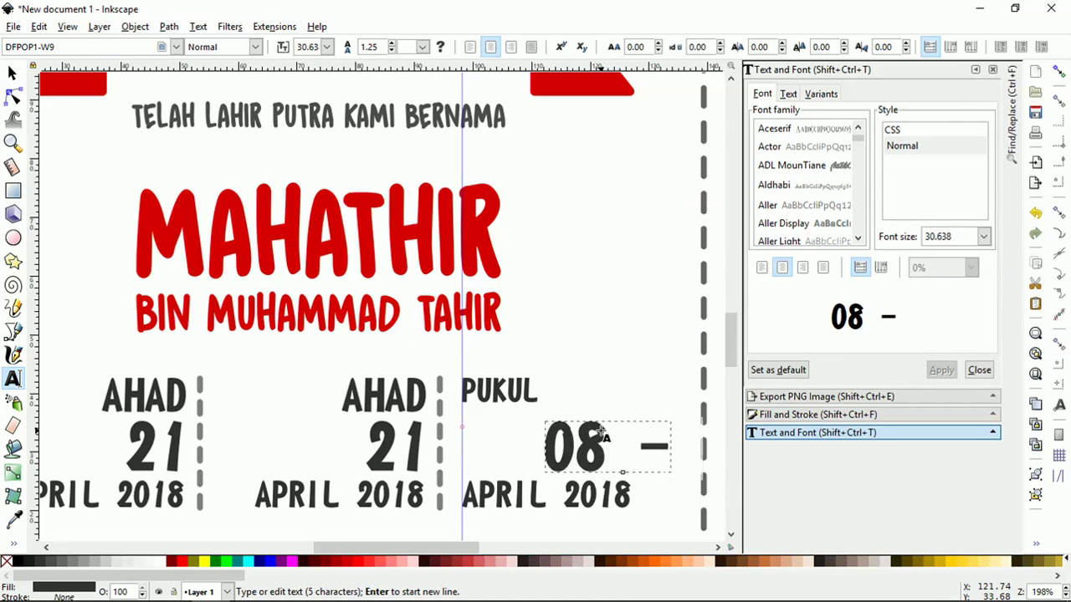
pyautogui.write(' 09')
pyautogui.press('BackSpace')
pyautogui.write('09')
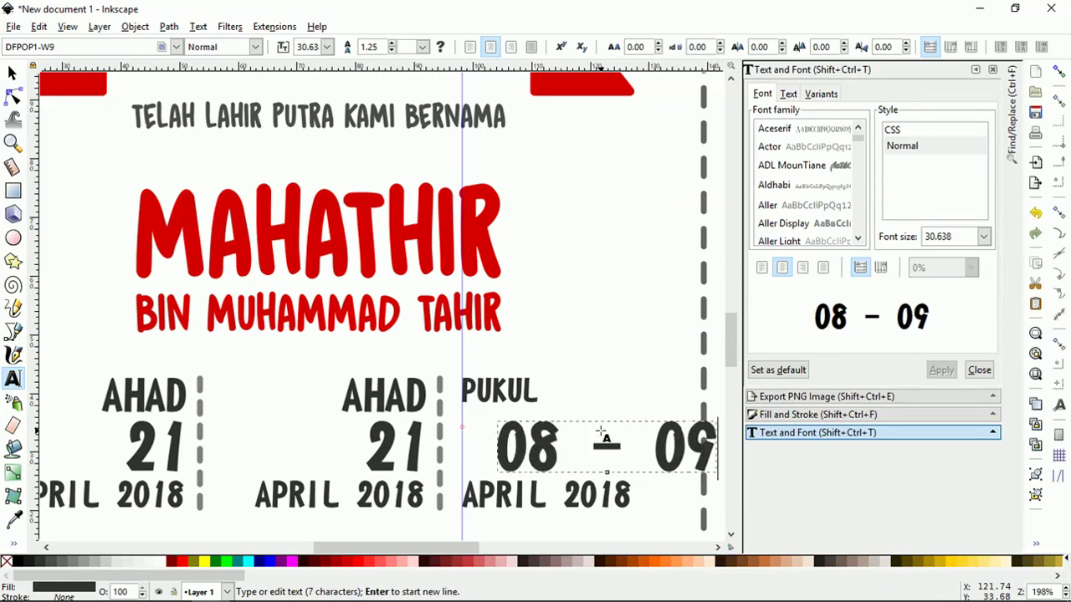
pyautogui.click(12, 74)
# - Shrink the time text, move it under PUKUL and change it to '08. 00'
pyautogui.keyDown('ctrl'); pyautogui.scroll(-2, 291, 374); pyautogui.keyUp('ctrl')
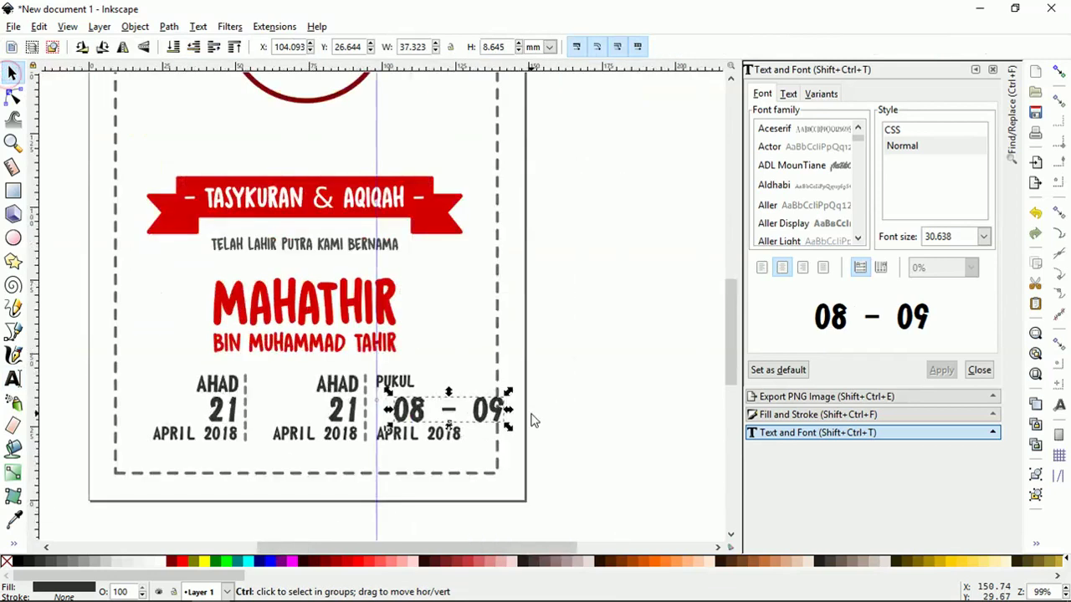
pyautogui.keyDown('ctrl'); pyautogui.scroll(2, 534, 420); pyautogui.keyUp('ctrl')
pyautogui.moveTo(482, 376); pyautogui.dragTo(368, 400)
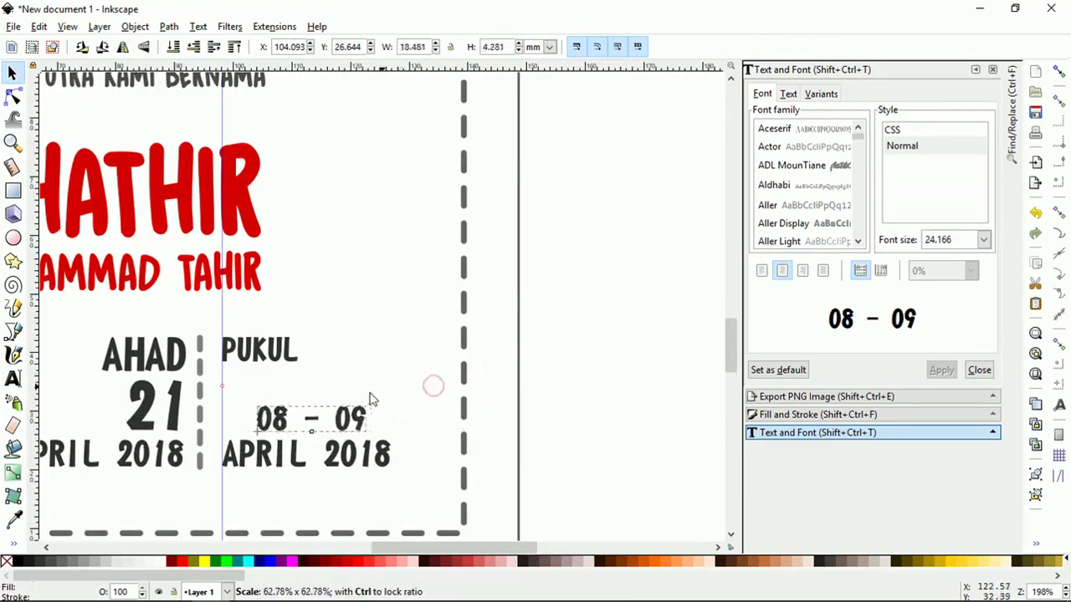
pyautogui.keyDown('ctrl'); pyautogui.scroll(2, 297, 418); pyautogui.keyUp('ctrl')
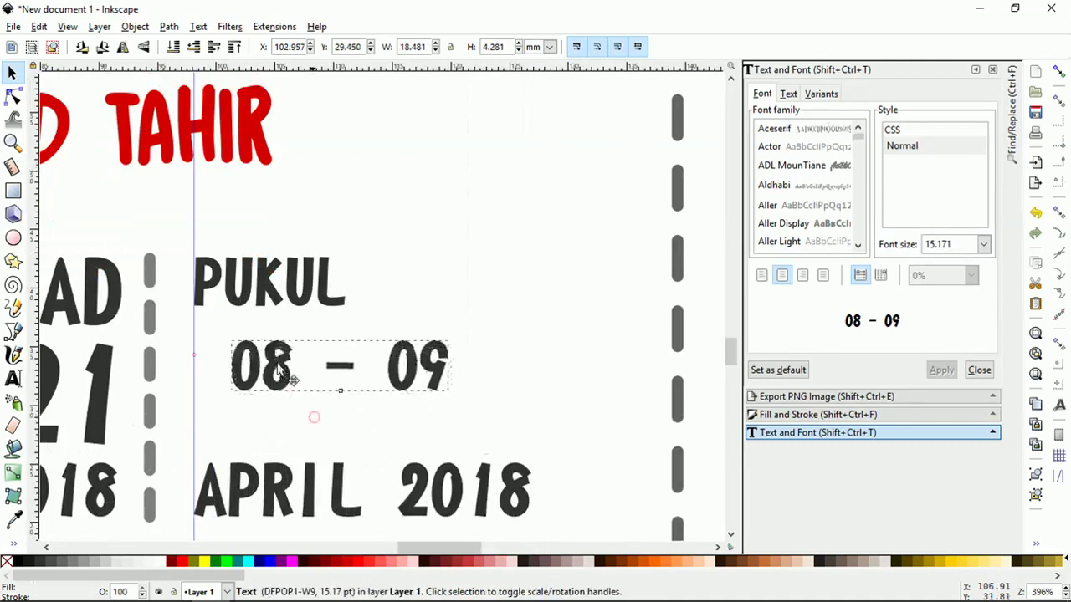
pyautogui.moveTo(319, 426); pyautogui.dragTo(245, 353)
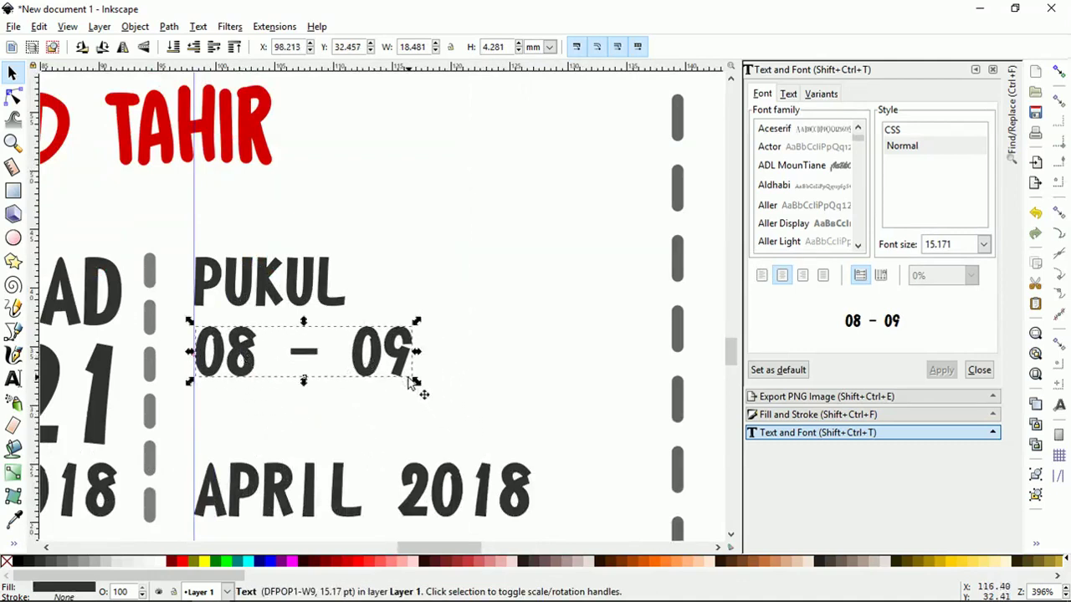
pyautogui.doubleClick(353, 354)
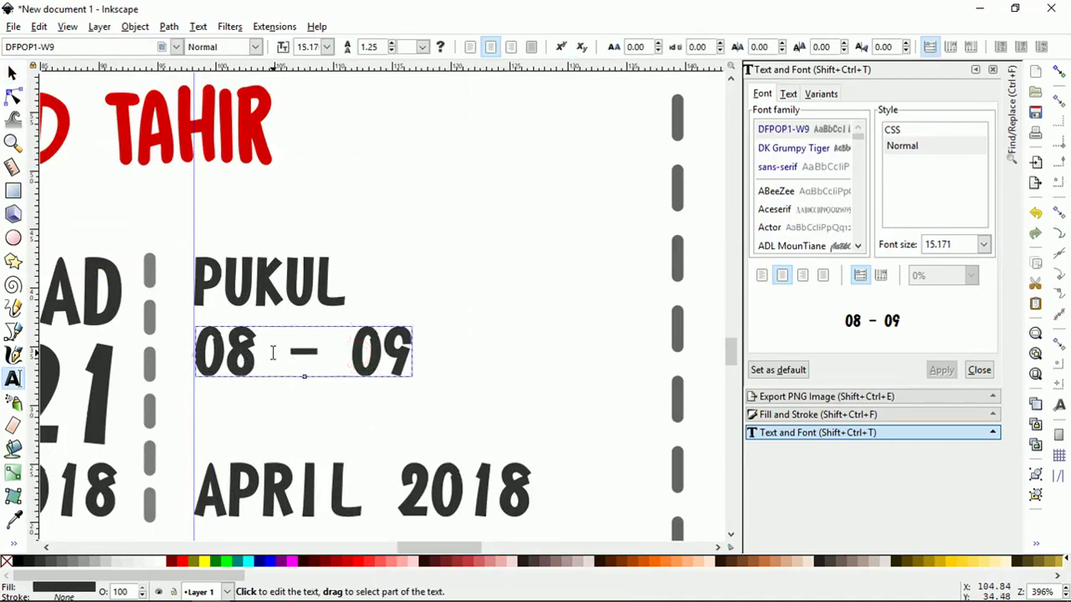
pyautogui.moveTo(272, 353); pyautogui.dragTo(447, 376)
pyautogui.press('BackSpace')
pyautogui.press('BackSpace')
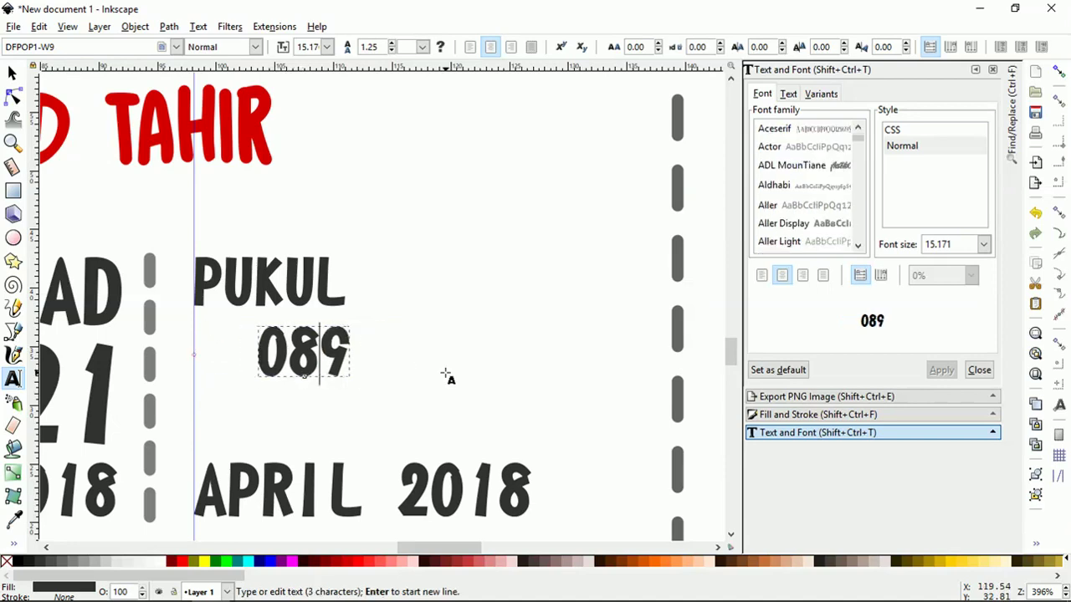
pyautogui.press('Delete')
pyautogui.write('. 00')
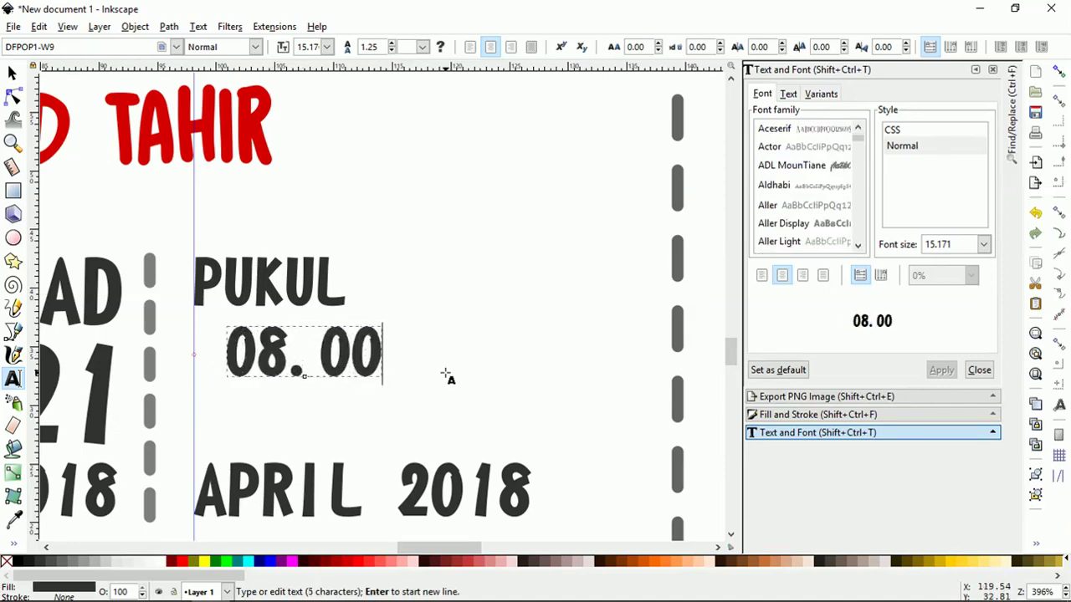
pyautogui.click(13, 74)
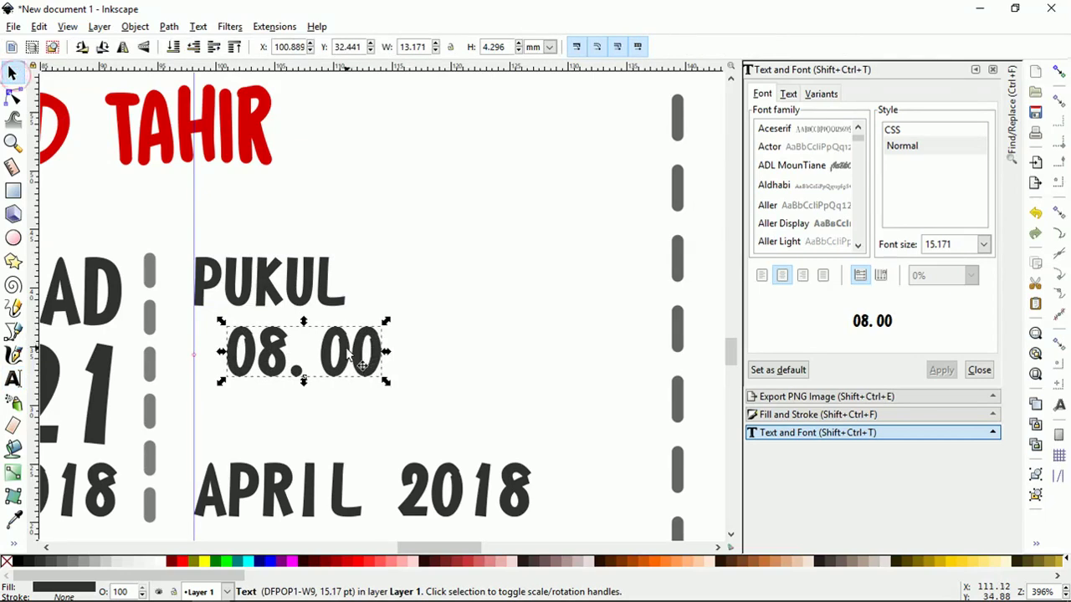
pyautogui.moveTo(354, 355)
pyautogui.mouseDown()
pyautogui.moveTo(327, 359)
pyautogui.moveTo(319, 382)
pyautogui.moveTo(333, 428)
pyautogui.mouseUp()
# - Add a '12. 00' copy below and enlarge both time lines to about 16.2 pt
pyautogui.click(316, 354)
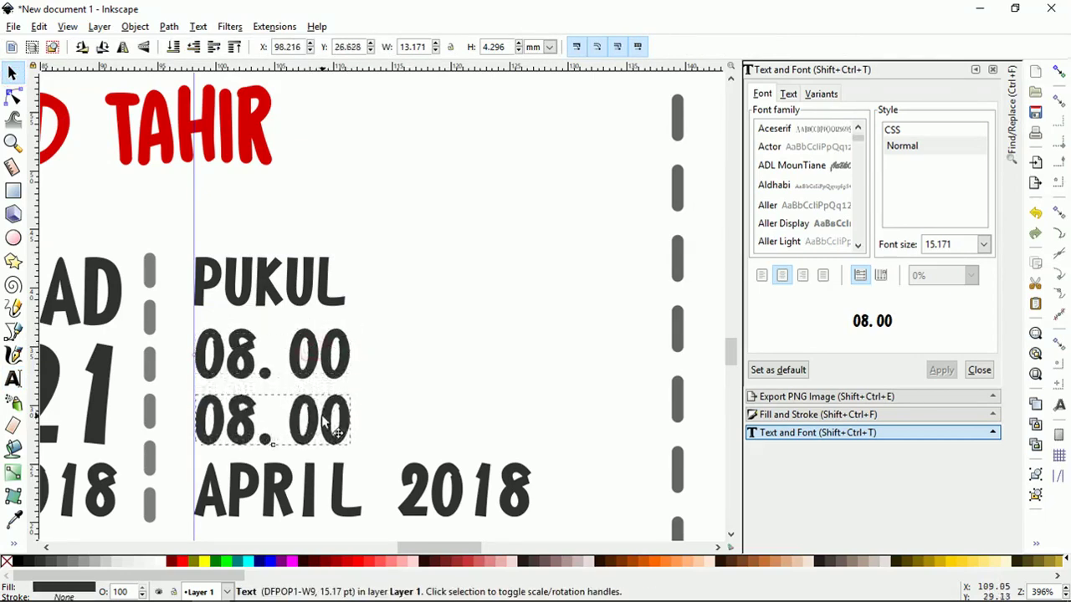
pyautogui.doubleClick(240, 429)
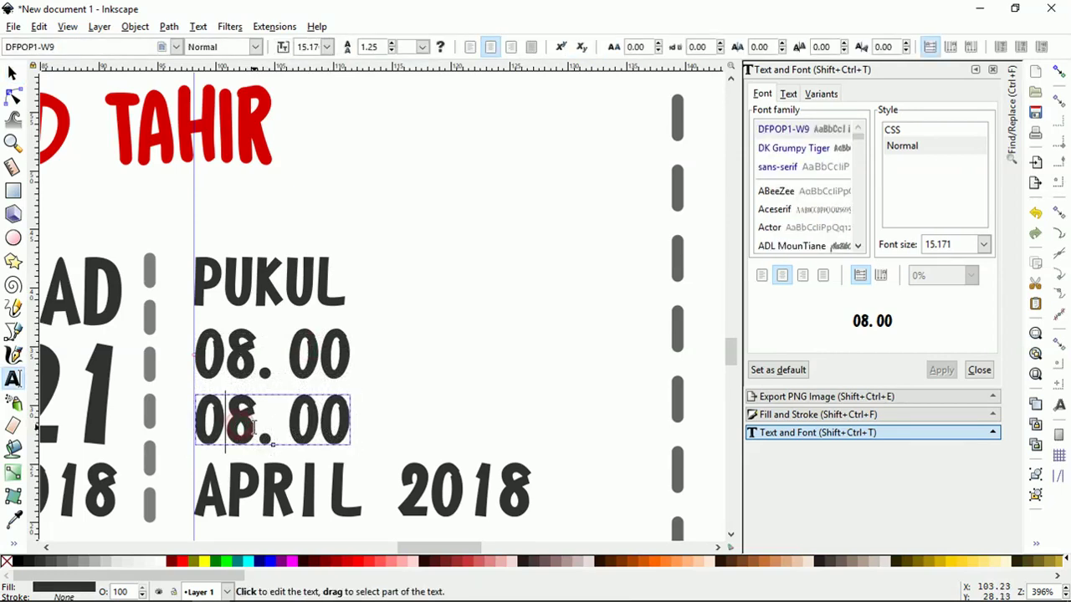
pyautogui.moveTo(251, 429); pyautogui.dragTo(196, 431)
pyautogui.write('12')
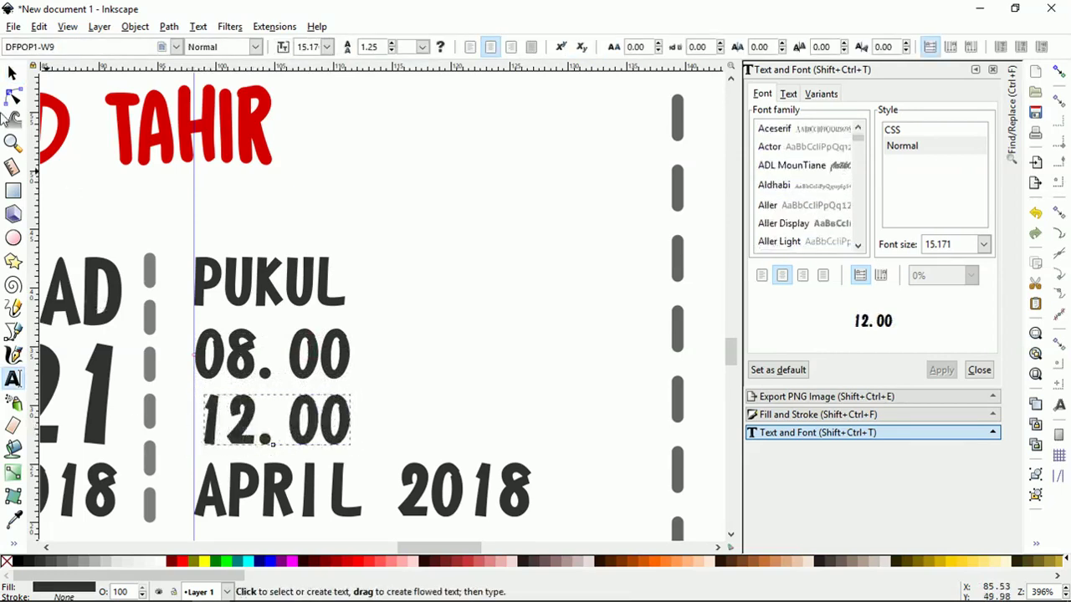
pyautogui.click(11, 73)
pyautogui.press('Left')
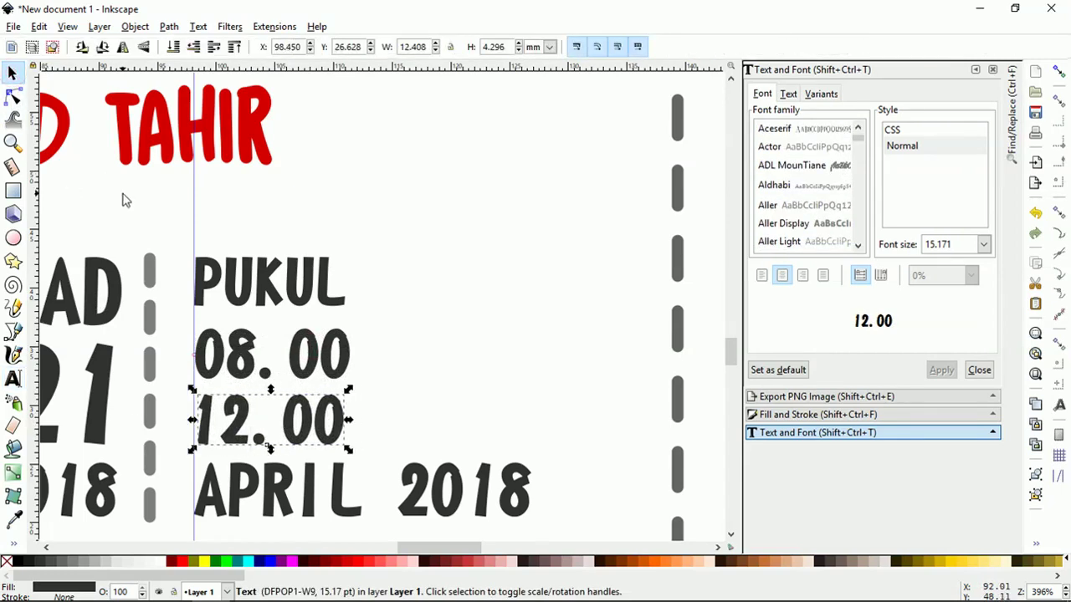
pyautogui.press('shift')
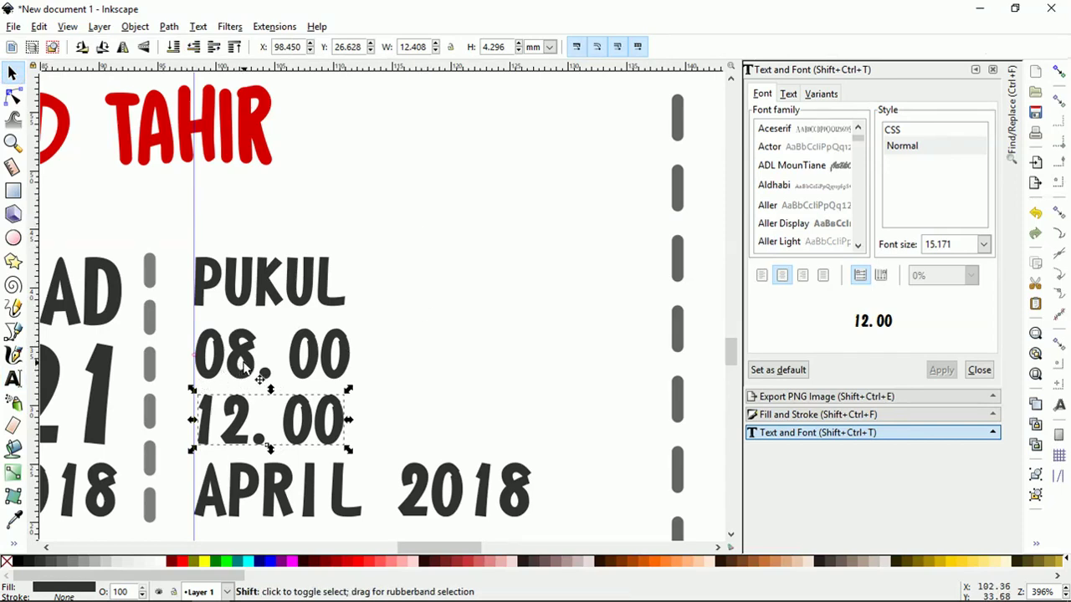
pyautogui.keyDown('shift'); pyautogui.click(245, 368); pyautogui.keyUp('shift')
pyautogui.moveTo(354, 323); pyautogui.dragTo(378, 328)
pyautogui.keyDown('ctrl'); pyautogui.scroll(-1, 394, 325); pyautogui.keyUp('ctrl')
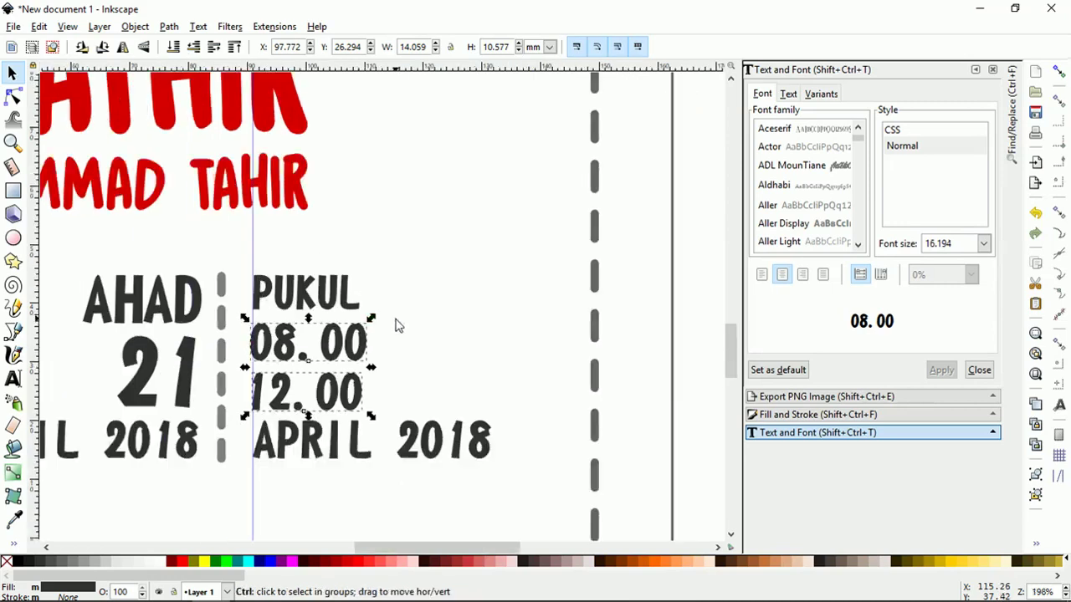
pyautogui.keyDown('ctrl'); pyautogui.scroll(-2, 563, 351); pyautogui.keyUp('ctrl')
pyautogui.keyDown('ctrl'); pyautogui.scroll(-1, 574, 350); pyautogui.keyUp('ctrl')
pyautogui.keyDown('ctrl'); pyautogui.scroll(-1, 574, 349); pyautogui.keyUp('ctrl')
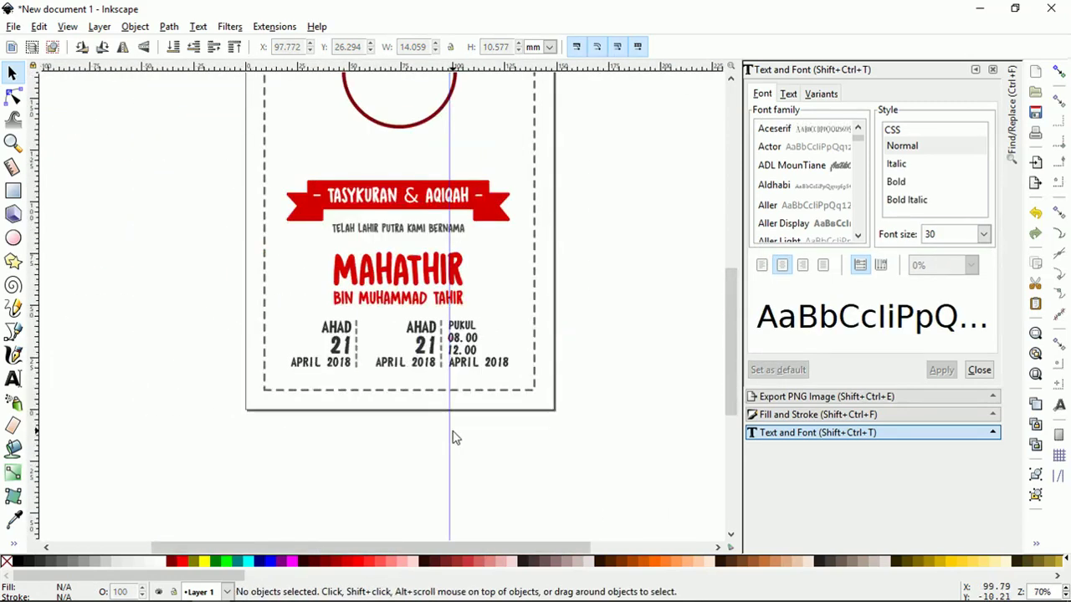
# - Remove the vertical guide and retype the second column's AHAD as 'TEMPAT'
pyautogui.moveTo(451, 436)
pyautogui.mouseDown()
pyautogui.moveTo(33, 426)
pyautogui.moveTo(397, 398)
pyautogui.mouseUp()
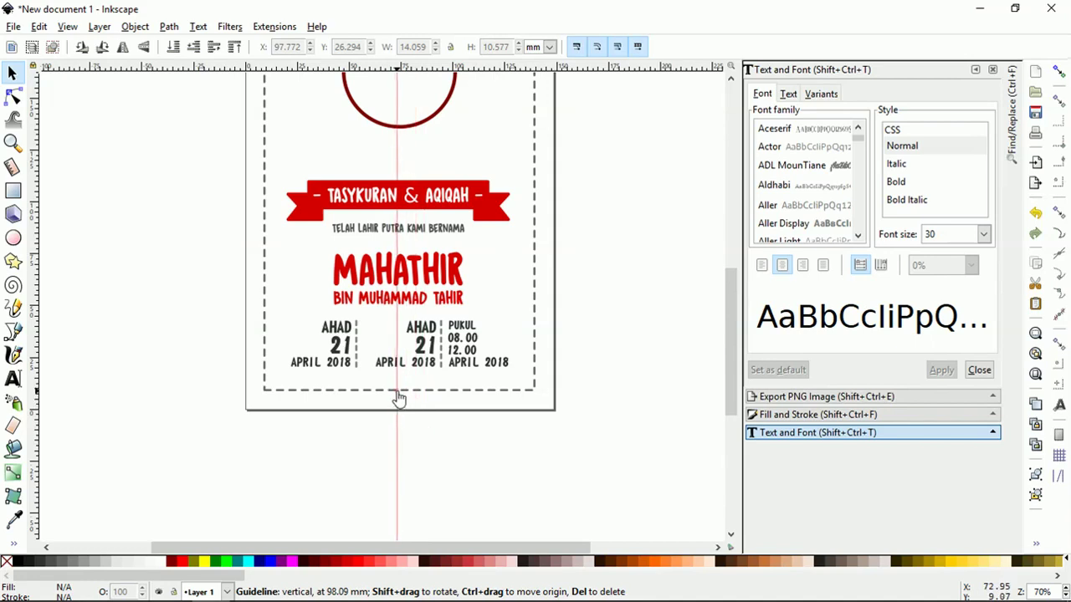
pyautogui.keyDown('ctrl'); pyautogui.scroll(2, 433, 343); pyautogui.keyUp('ctrl')
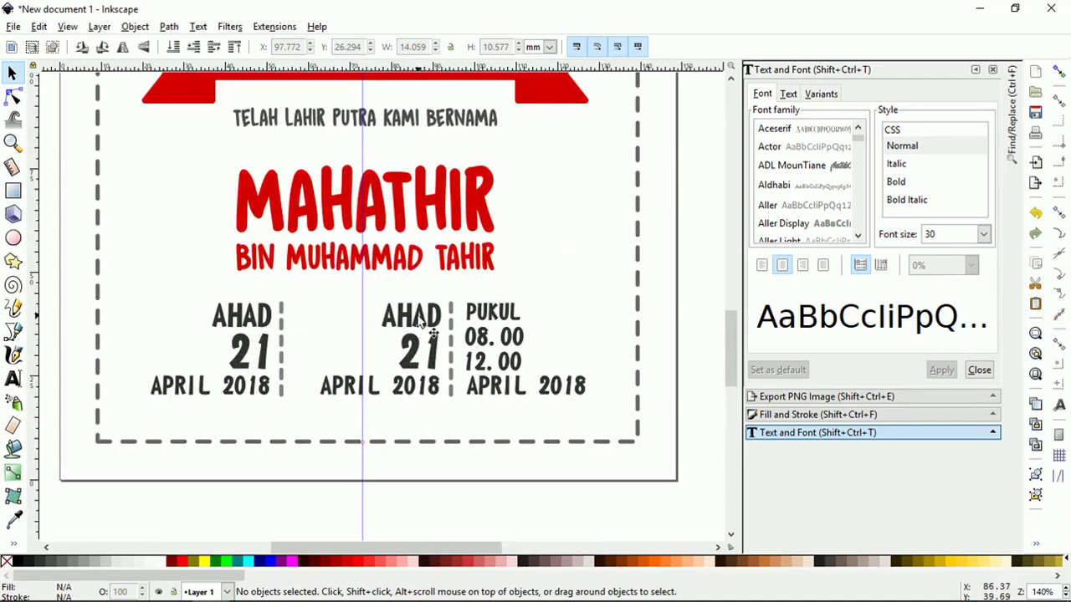
pyautogui.click(417, 321)
pyautogui.doubleClick(415, 317)
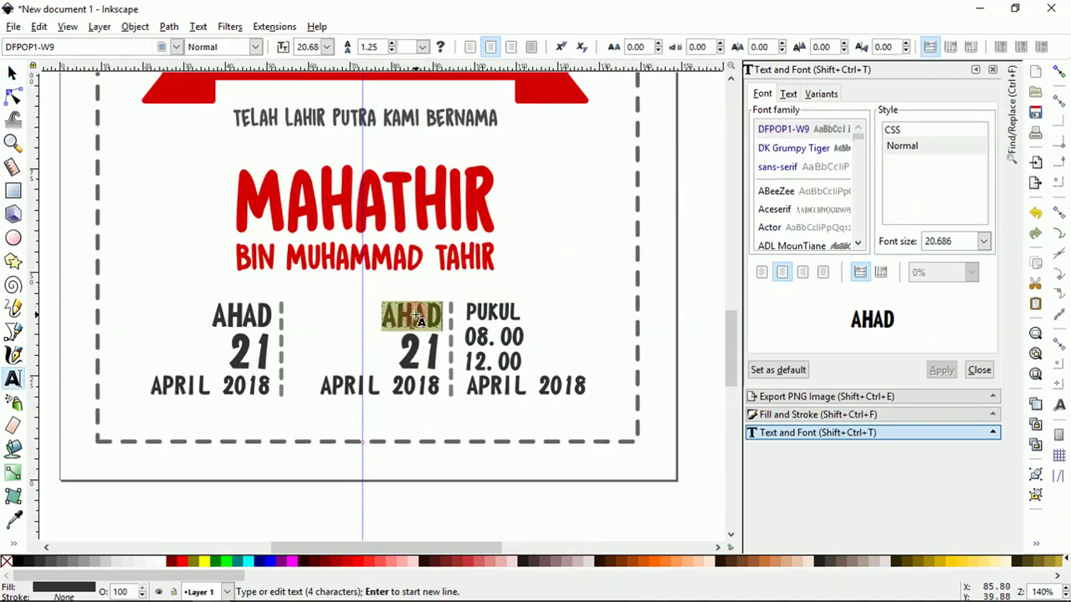
pyautogui.write('TEMPA')
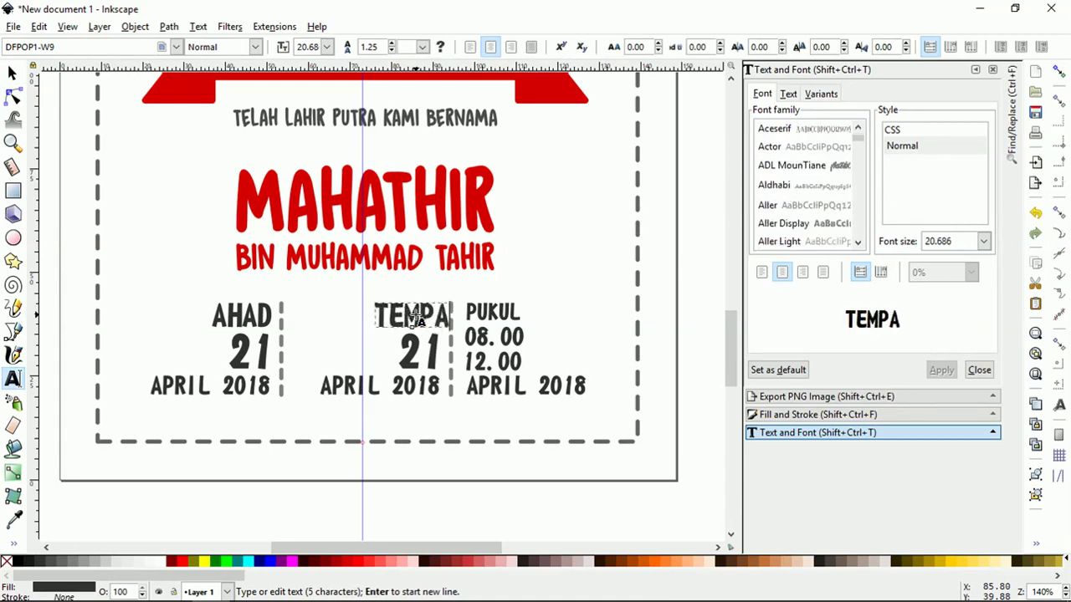
pyautogui.write('T')
# - Shrink TEMPAT to about 12.57 pt and shift it left over the middle column
pyautogui.click(13, 74)
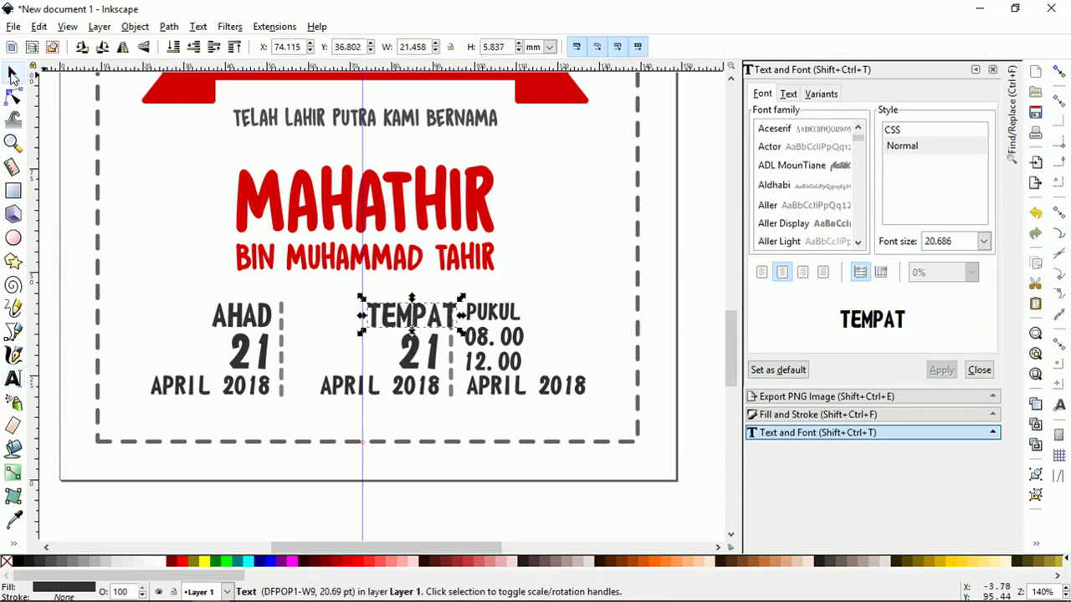
pyautogui.scroll(1, 387, 268)
pyautogui.moveTo(492, 360); pyautogui.dragTo(441, 346)
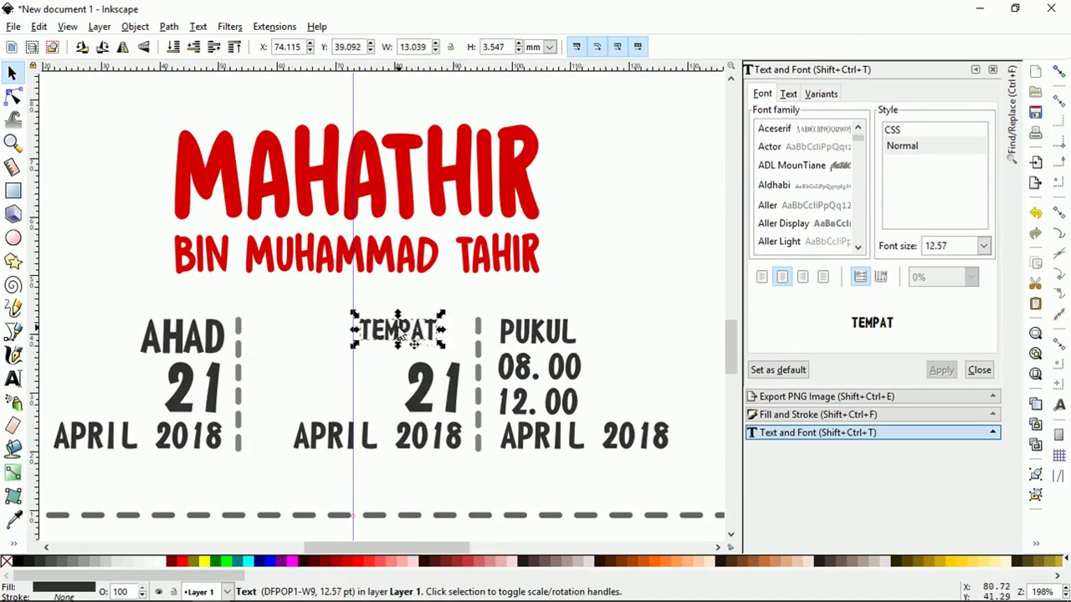
pyautogui.moveTo(402, 333); pyautogui.dragTo(358, 333)
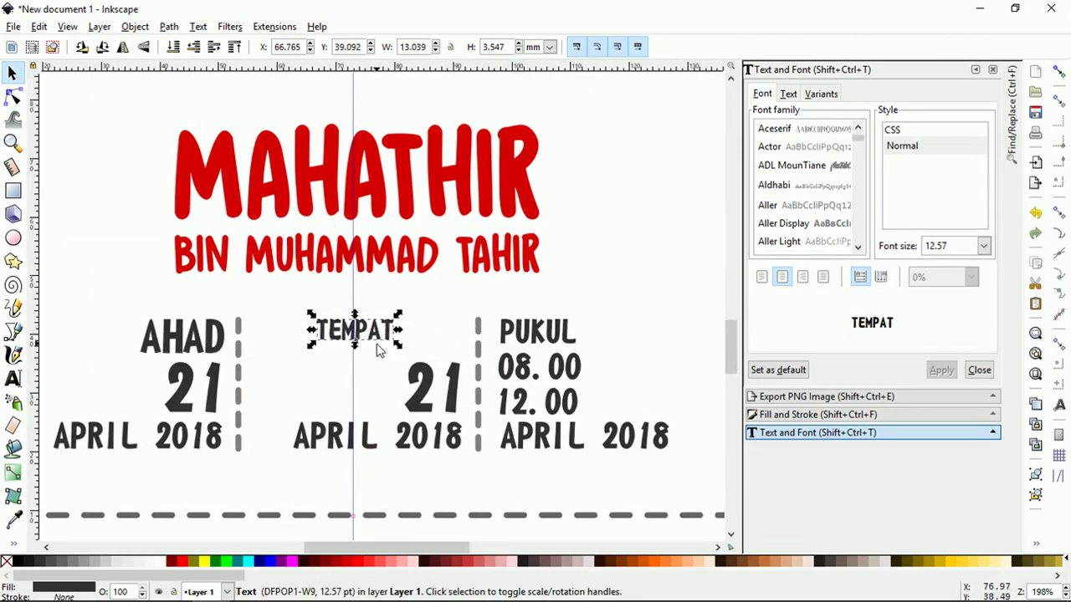
pyautogui.press('Left')
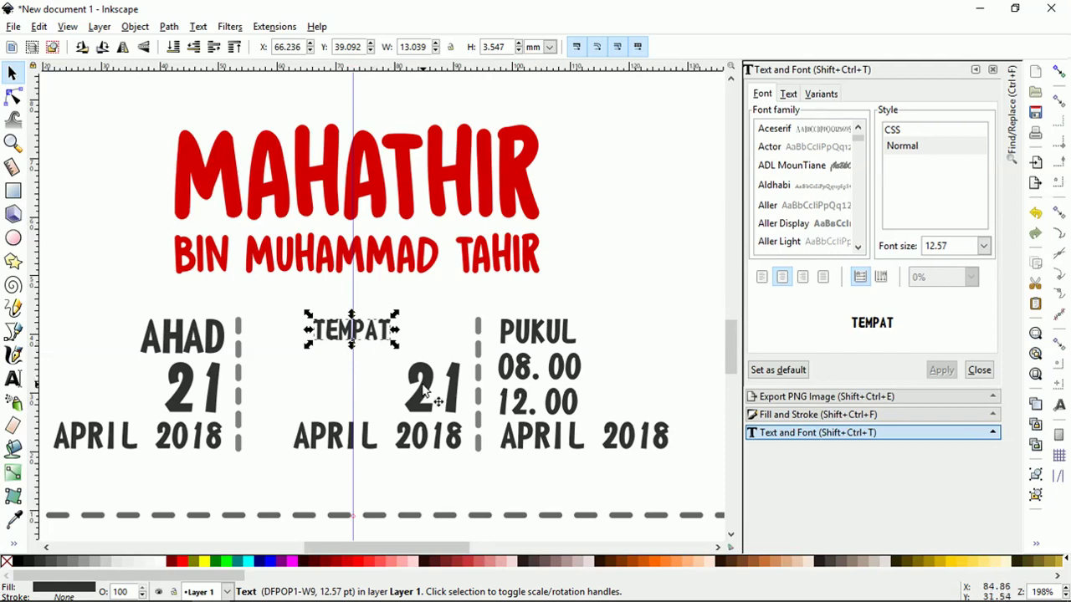
# - Replace the middle 21 with 'PERUMAHAN SANUR', scaled to fit beneath TEMPAT
pyautogui.click(427, 393)
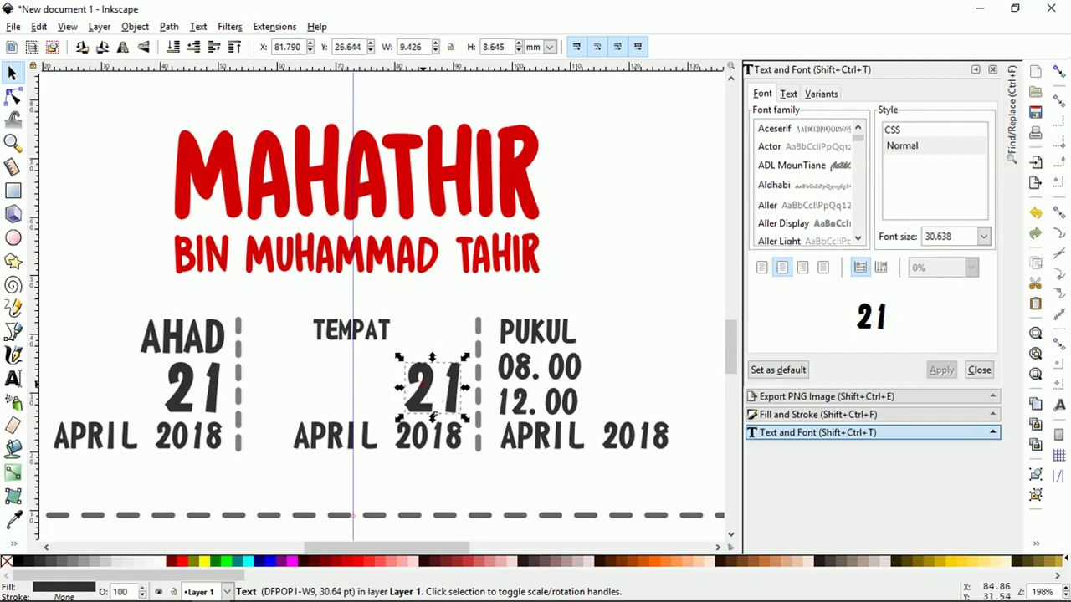
pyautogui.doubleClick(427, 390)
pyautogui.write('PER')
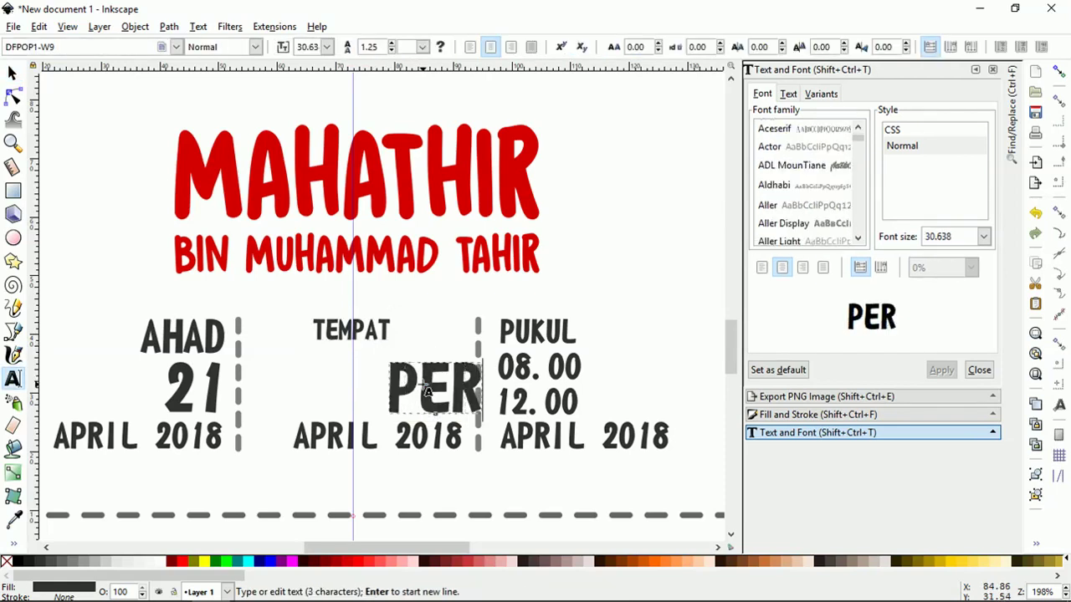
pyautogui.write('UMAHAN SA')
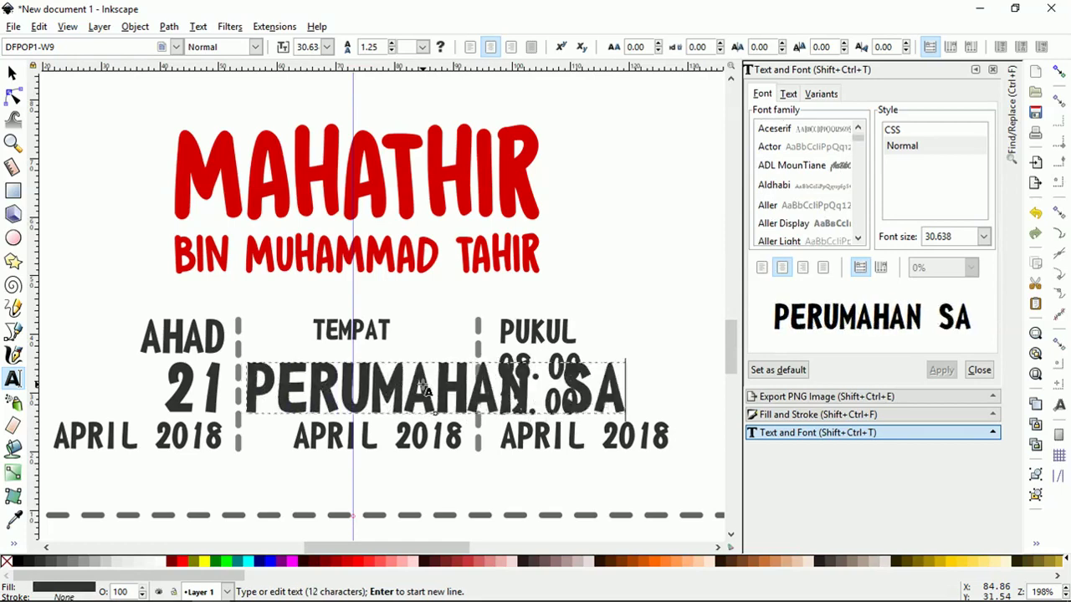
pyautogui.write('NUR')
pyautogui.press('Escape')
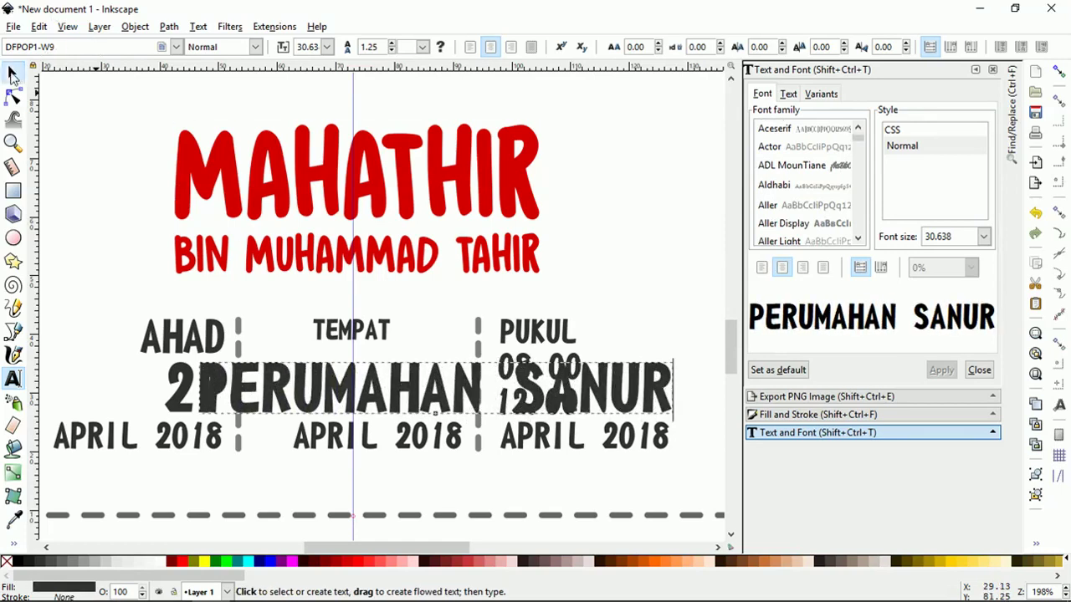
pyautogui.click(12, 73)
pyautogui.moveTo(676, 357); pyautogui.dragTo(545, 393)
pyautogui.moveTo(467, 405); pyautogui.dragTo(386, 385)
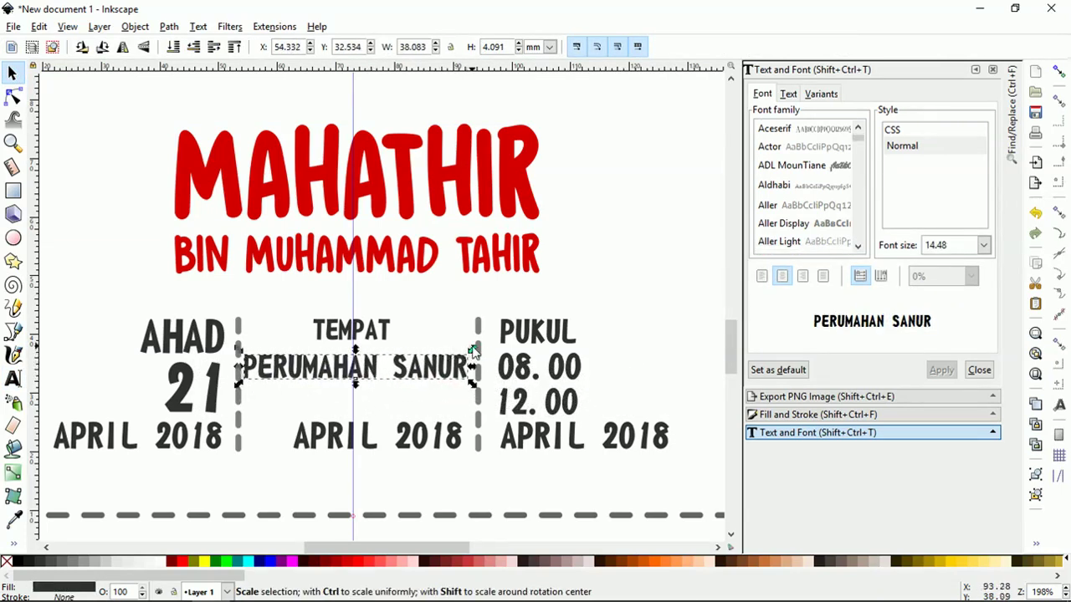
pyautogui.moveTo(472, 351); pyautogui.dragTo(460, 352)
pyautogui.moveTo(380, 381); pyautogui.dragTo(381, 374)
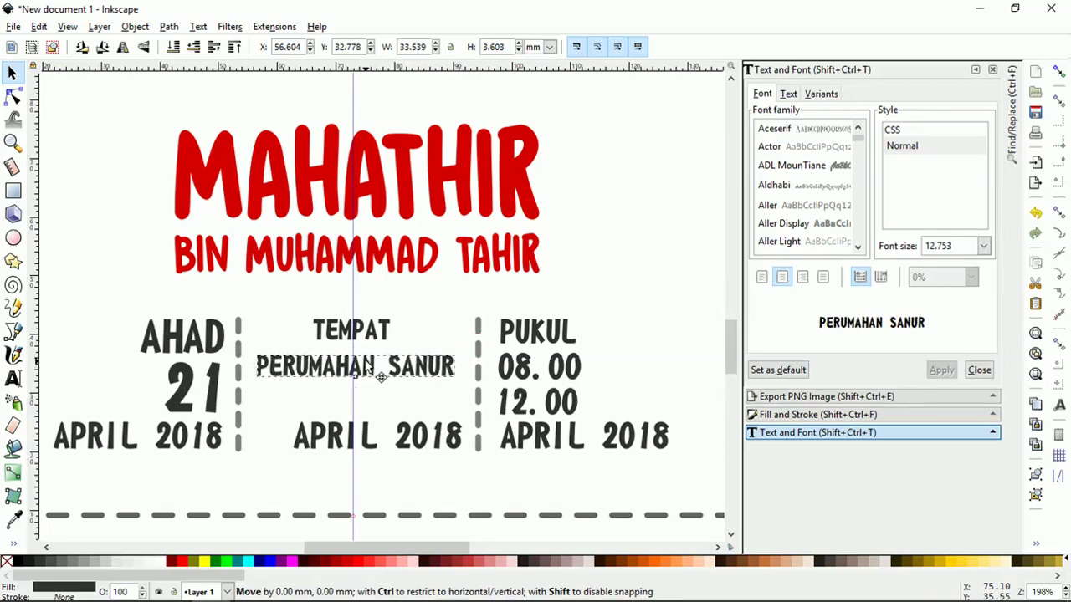
# - Replace the middle APRIL 2018 with 'DAYA, MAKASSAR' at about 13.5 pt and nudge PERUMAHAN SANUR down
pyautogui.doubleClick(365, 434)
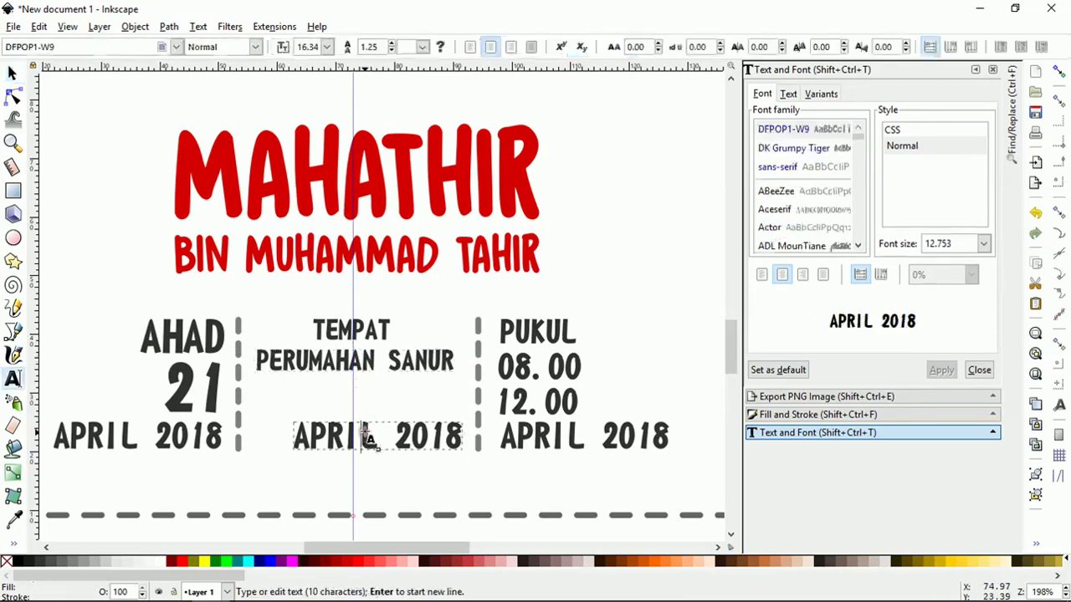
pyautogui.tripleClick(365, 433)
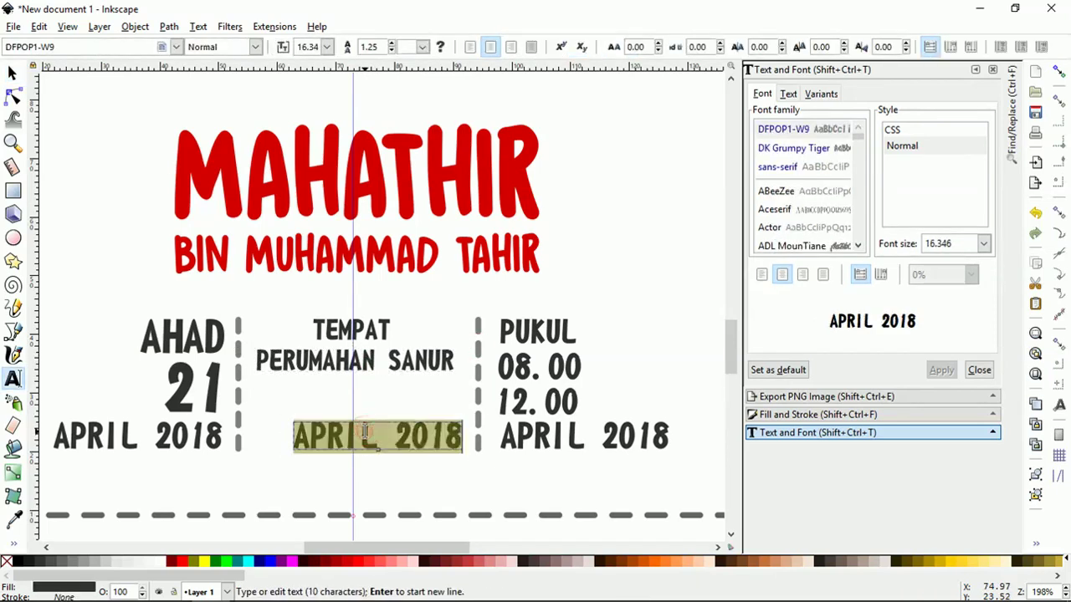
pyautogui.write('DAYA')
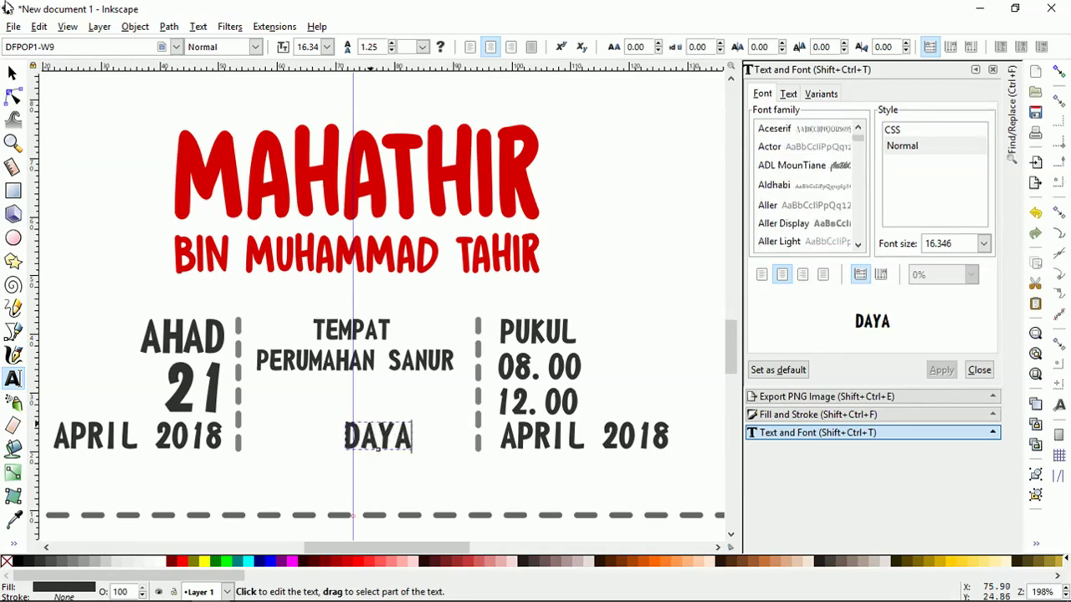
pyautogui.write(', MAKAS')
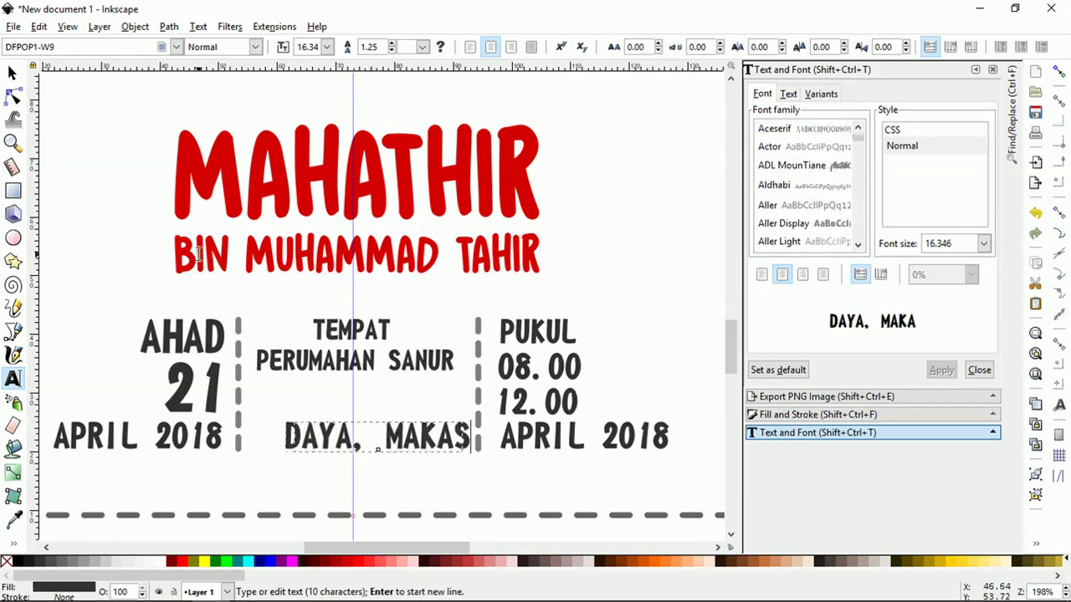
pyautogui.write('SAR')
pyautogui.click(13, 72)
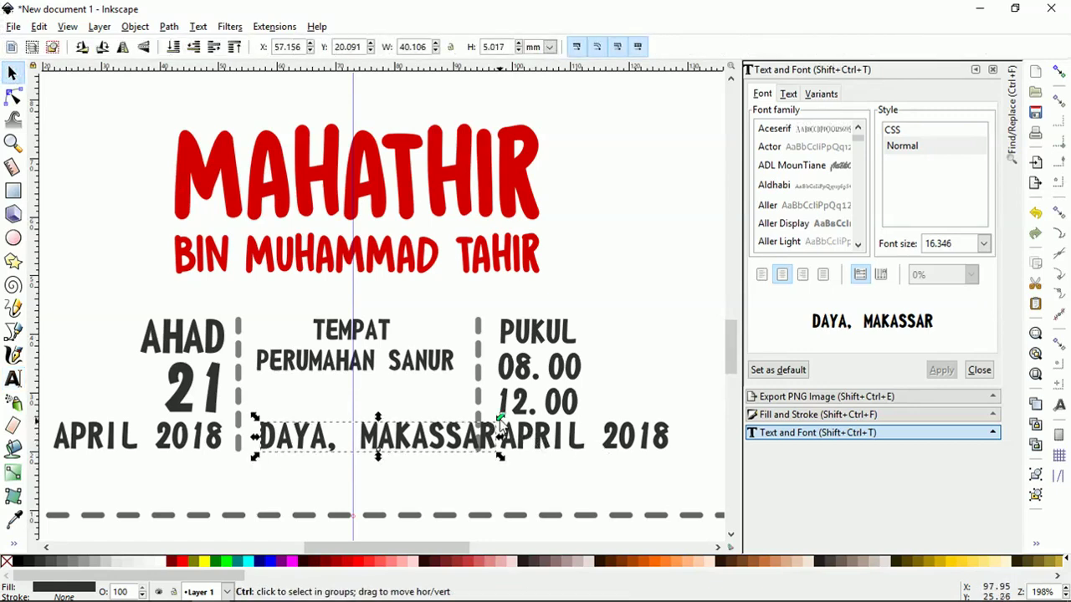
pyautogui.moveTo(500, 418); pyautogui.dragTo(462, 419)
pyautogui.click(437, 368)
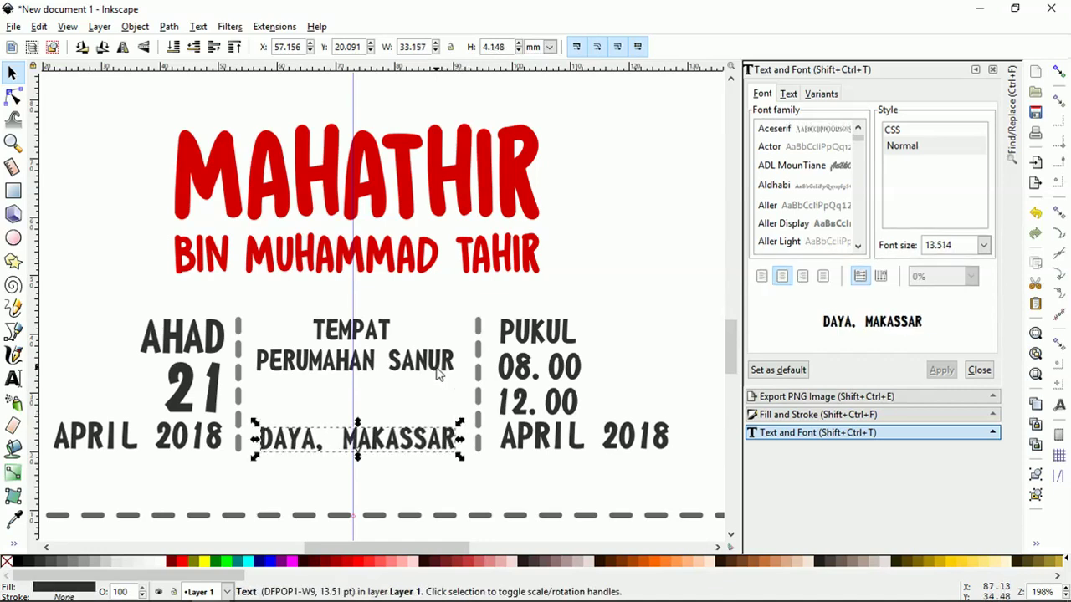
pyautogui.press('Down')
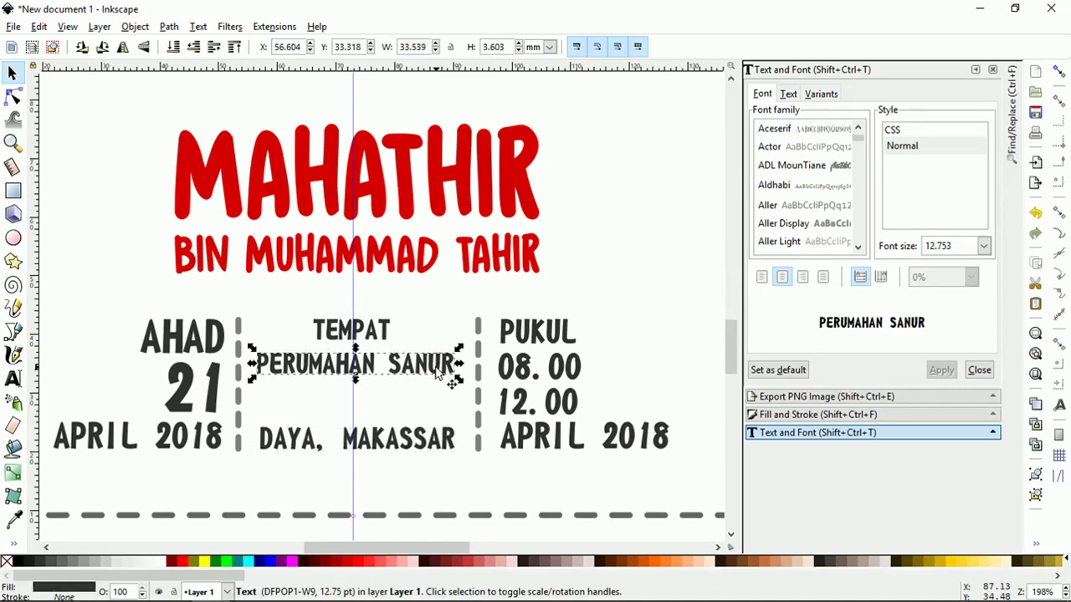
pyautogui.click(376, 333)
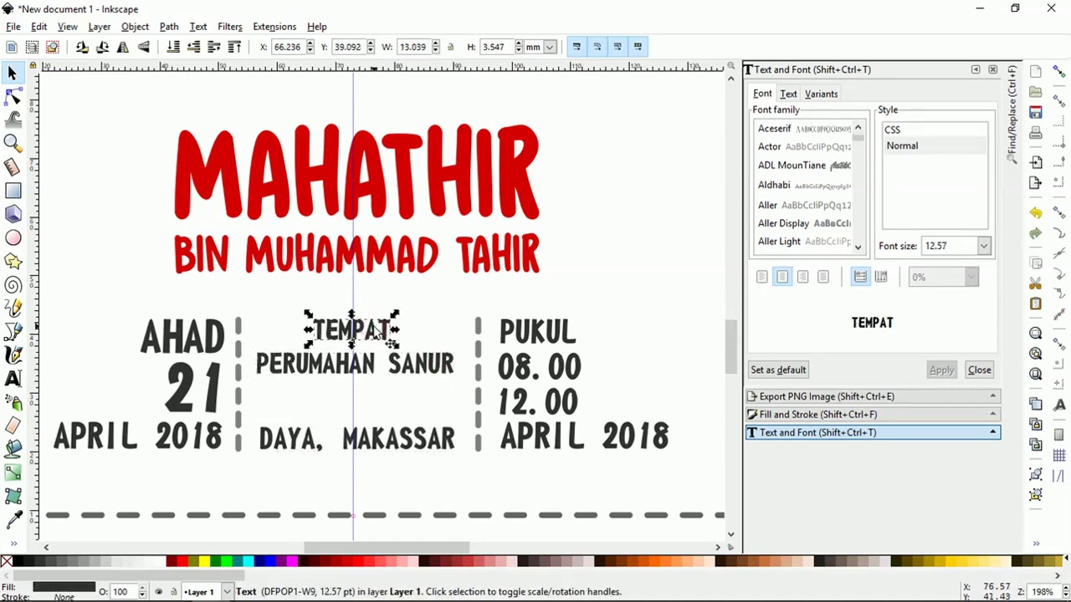
# - Duplicate TEMPAT below PERUMAHAN SANUR and retype the copy as 'JL. BONTOLOE'
pyautogui.hotkey('ctrl', 'd')
pyautogui.moveTo(377, 333); pyautogui.dragTo(385, 402)
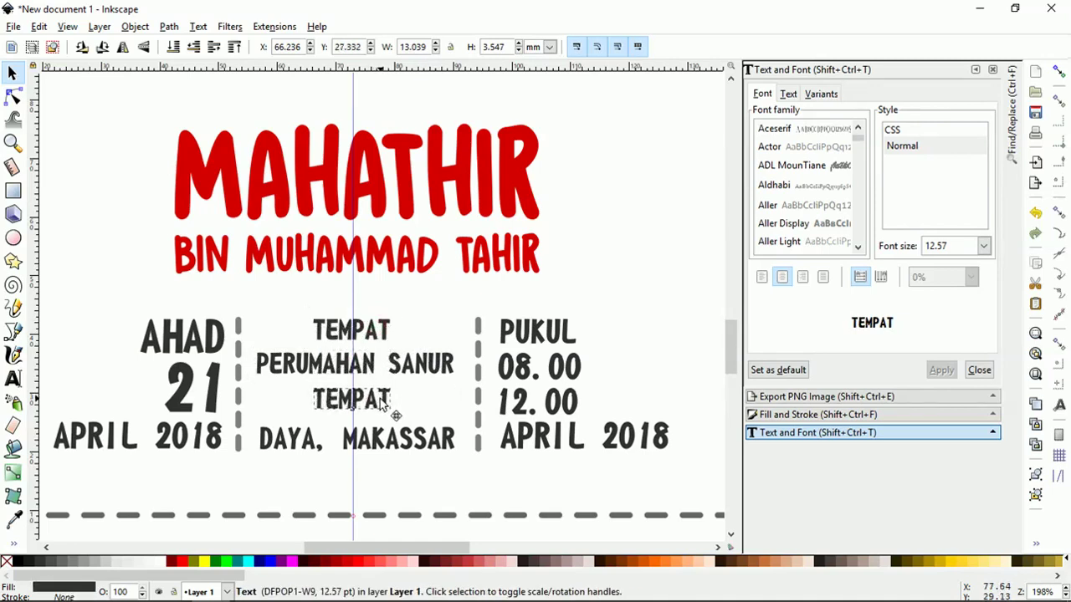
pyautogui.doubleClick(382, 403)
pyautogui.hotkey('ctrl', 'a')
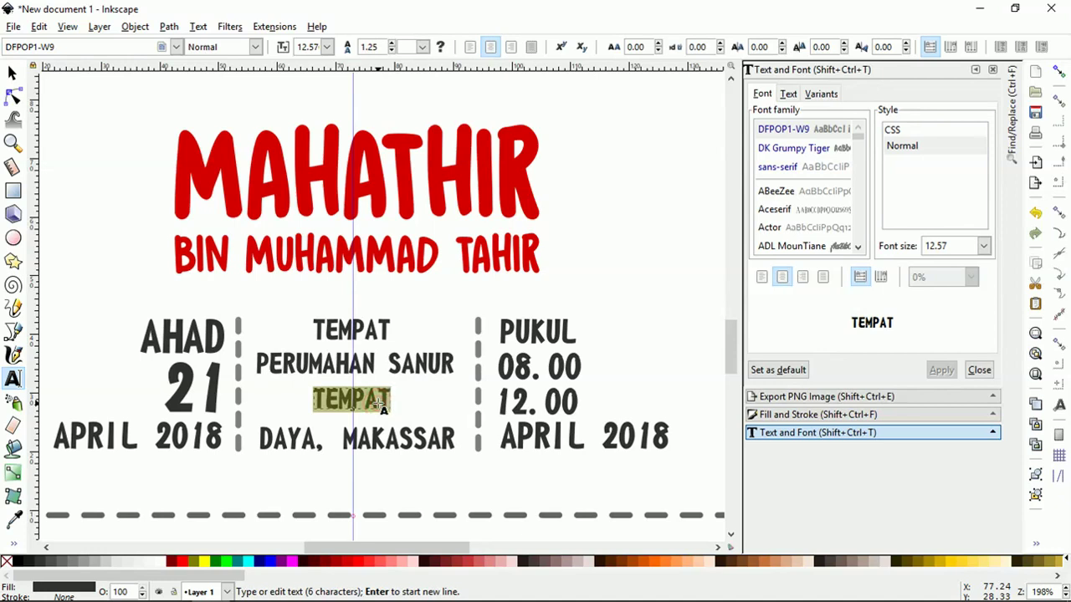
pyautogui.write('JL. ')
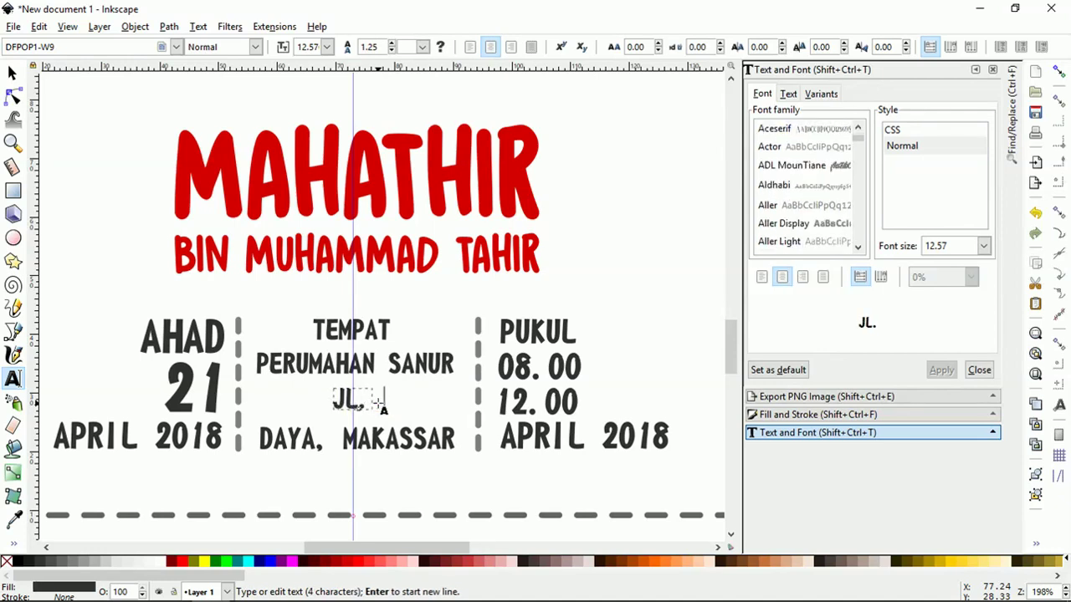
pyautogui.write('BONTOLOE')
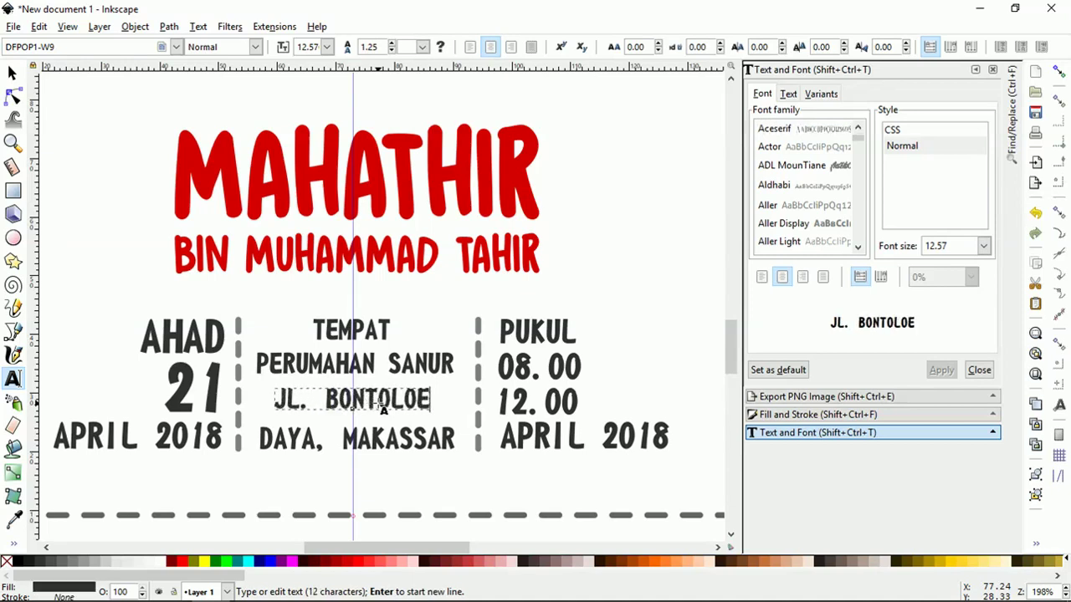
pyautogui.press('Escape')
pyautogui.click(11, 74)
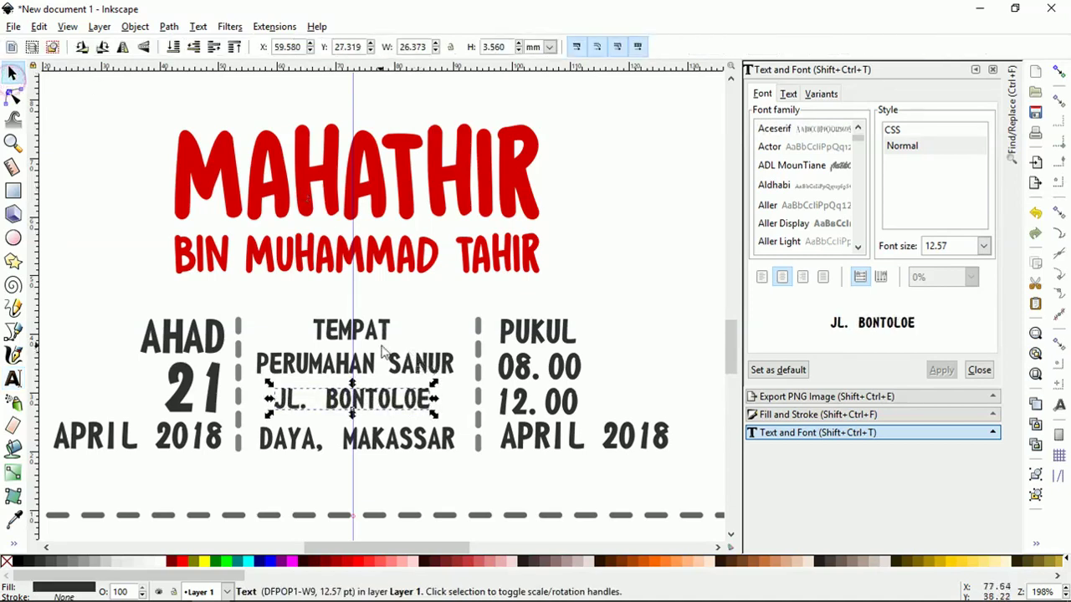
# - Nudge JL. BONTOLOE and DAYA, MAKASSAR up, then shift all four middle lines down together
pyautogui.press('Up')
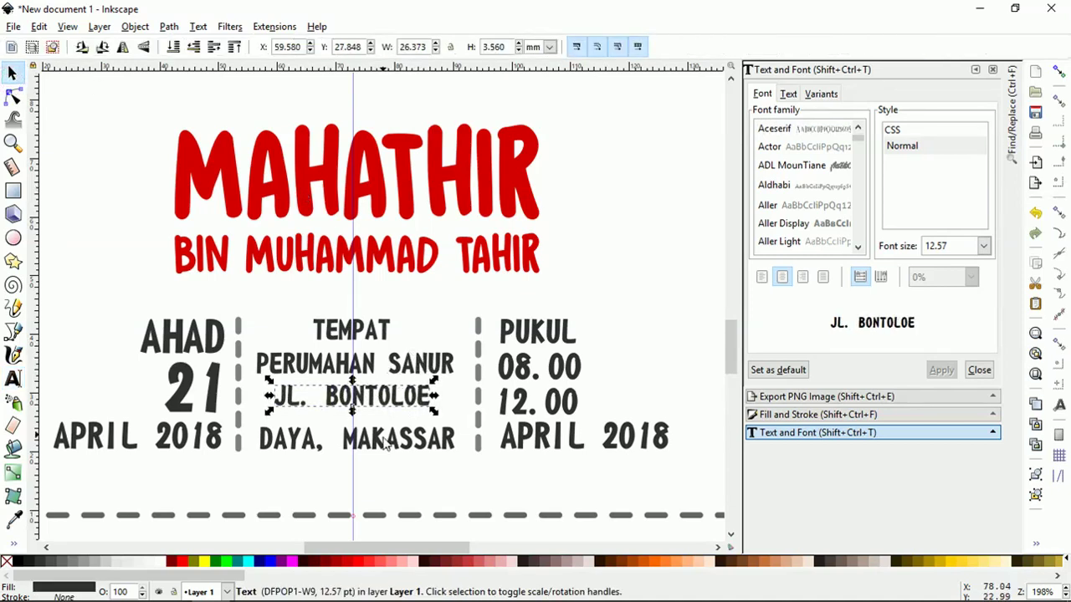
pyautogui.click(387, 445)
pyautogui.press('Up')
pyautogui.press('Up')
pyautogui.press('Up')
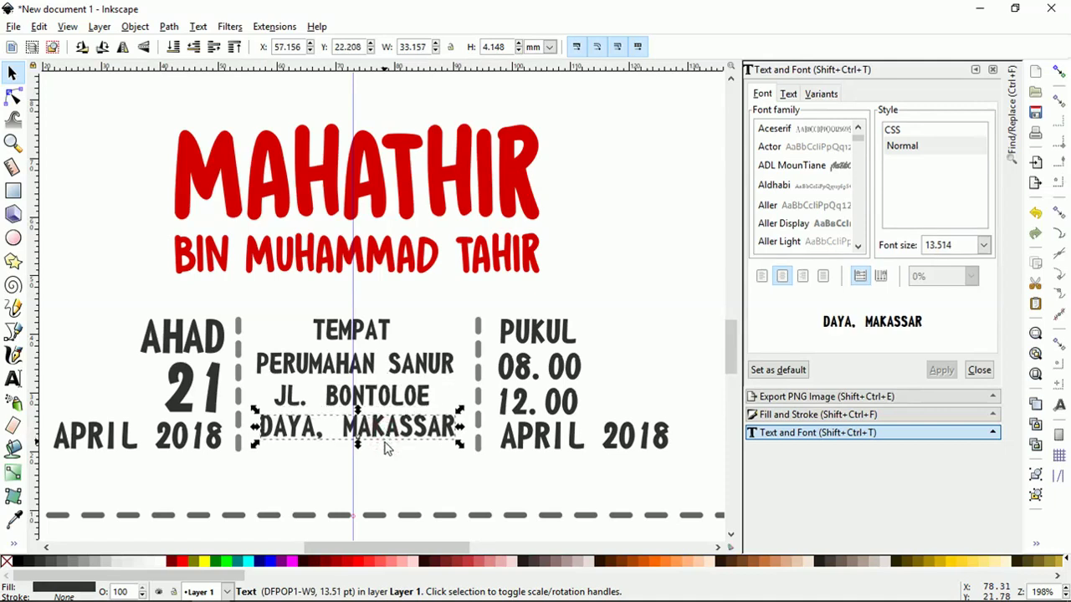
pyautogui.keyDown('shift'); pyautogui.click(416, 398); pyautogui.keyUp('shift')
pyautogui.keyDown('shift'); pyautogui.click(385, 364); pyautogui.keyUp('shift')
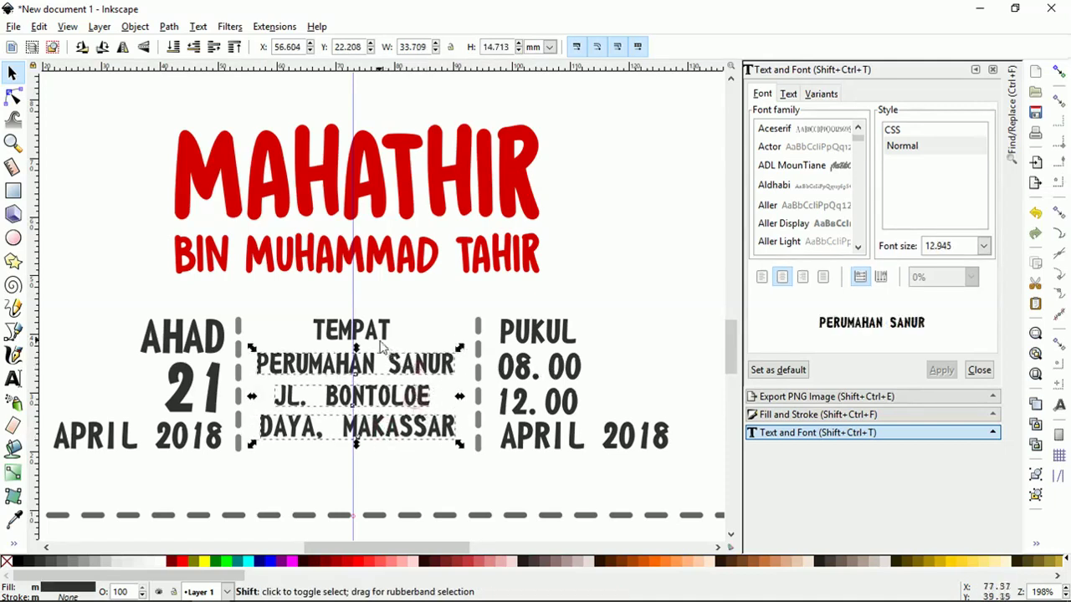
pyautogui.keyDown('shift'); pyautogui.click(376, 335); pyautogui.keyUp('shift')
pyautogui.press('Down')
pyautogui.press('Down')
pyautogui.press('Down')
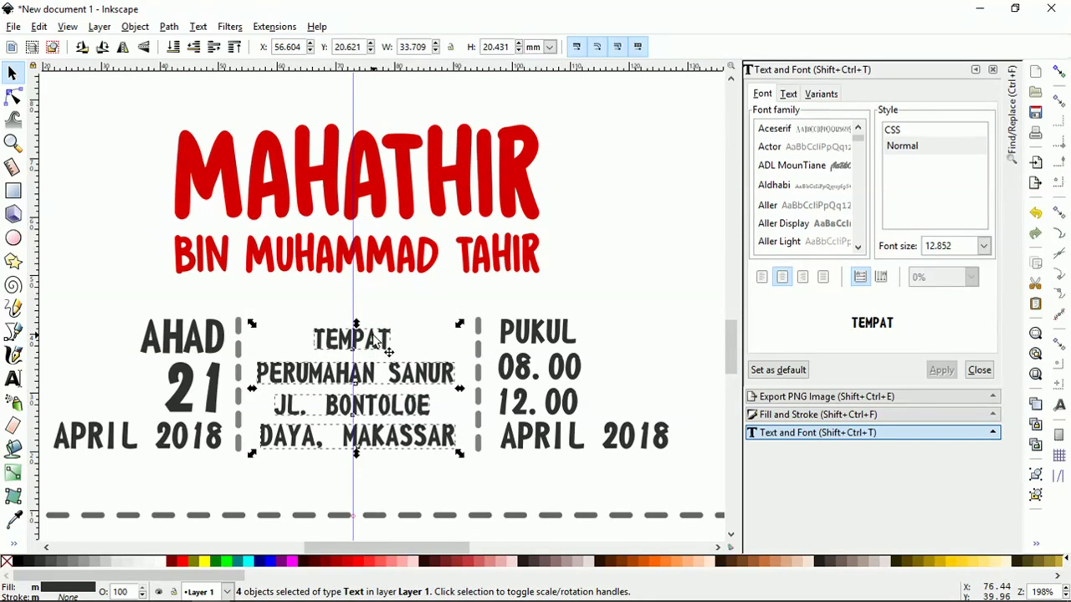
pyautogui.keyDown('ctrl'); pyautogui.scroll(-4, 390, 341); pyautogui.keyUp('ctrl')
pyautogui.click(472, 440)
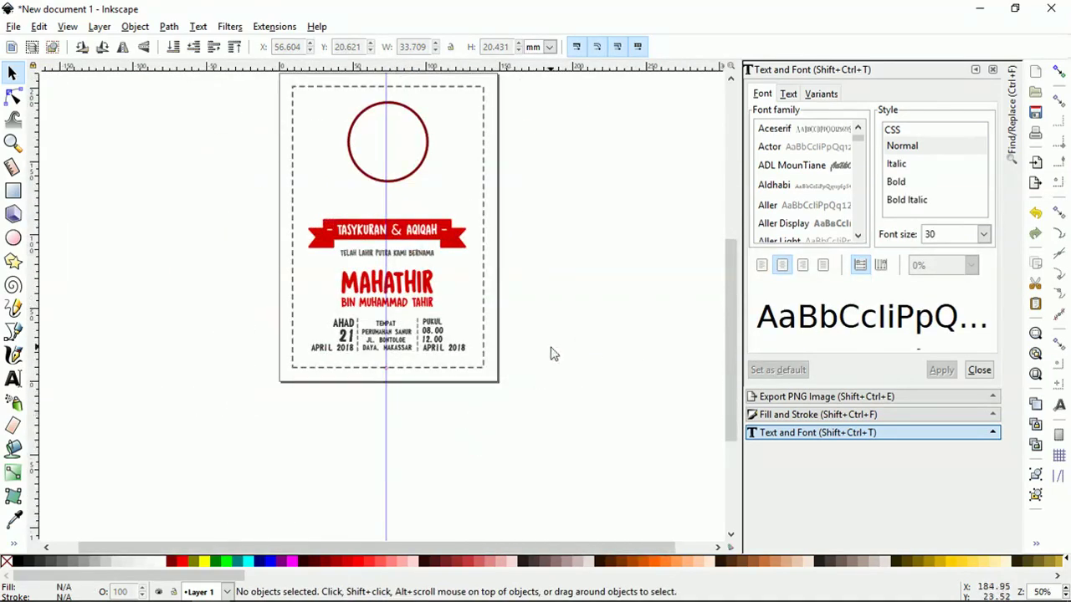
# - Bring the empty canvas area left of the invitation page into view for a new rectangle
pyautogui.keyDown('ctrl'); pyautogui.scroll(-1, 506, 431); pyautogui.keyUp('ctrl')
pyautogui.keyDown('ctrl'); pyautogui.scroll(1, 435, 203); pyautogui.keyUp('ctrl')
pyautogui.keyDown('ctrl'); pyautogui.scroll(1, 419, 192); pyautogui.keyUp('ctrl')
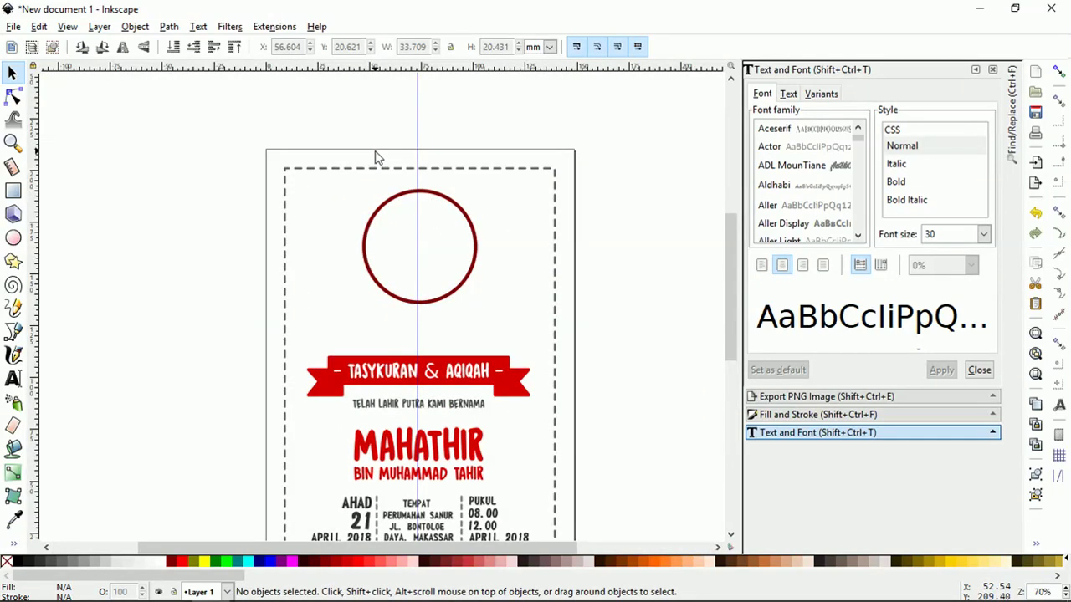
pyautogui.click(375, 153)
pyautogui.keyDown('ctrl'); pyautogui.scroll(8, 573, 184); pyautogui.keyUp('ctrl')
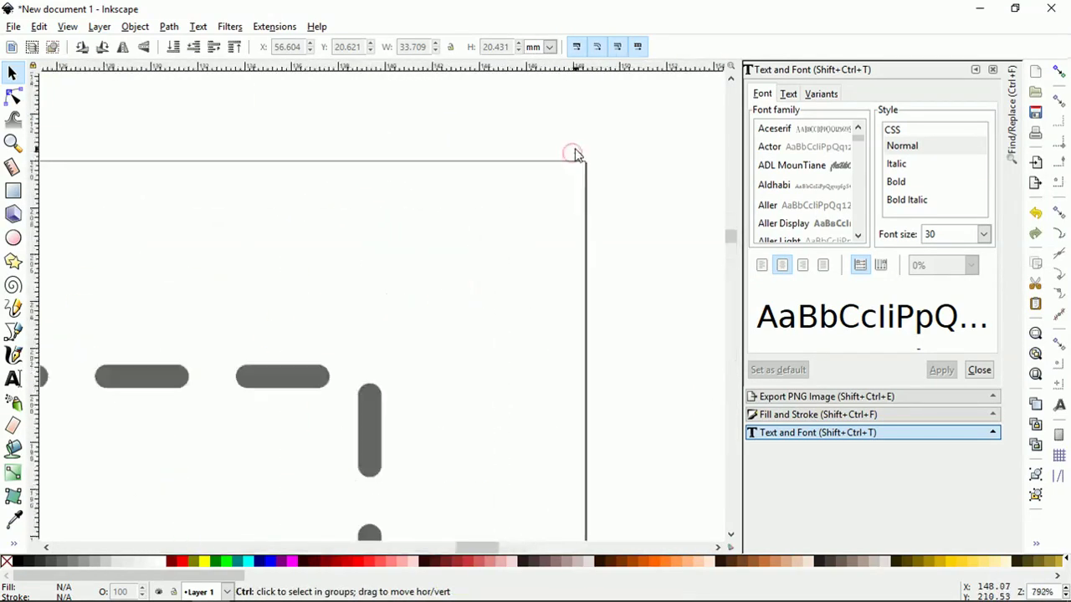
pyautogui.keyDown('ctrl'); pyautogui.scroll(-8, 569, 172); pyautogui.keyUp('ctrl')
pyautogui.keyDown('ctrl'); pyautogui.scroll(-1, 556, 172); pyautogui.keyUp('ctrl')
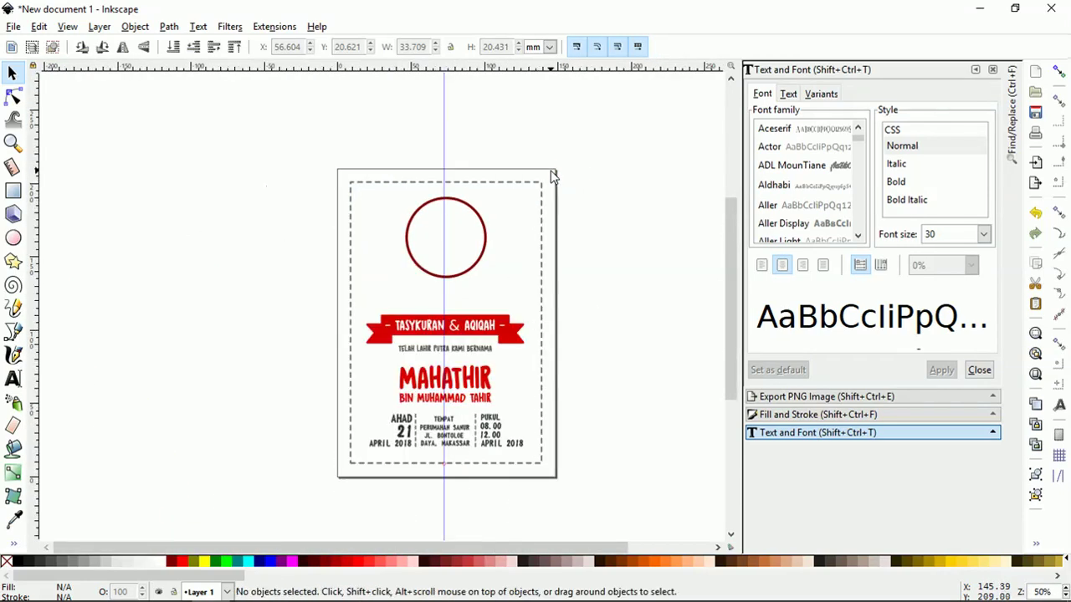
pyautogui.keyDown('ctrl'); pyautogui.scroll(1, 555, 173); pyautogui.keyUp('ctrl')
pyautogui.click(12, 191)
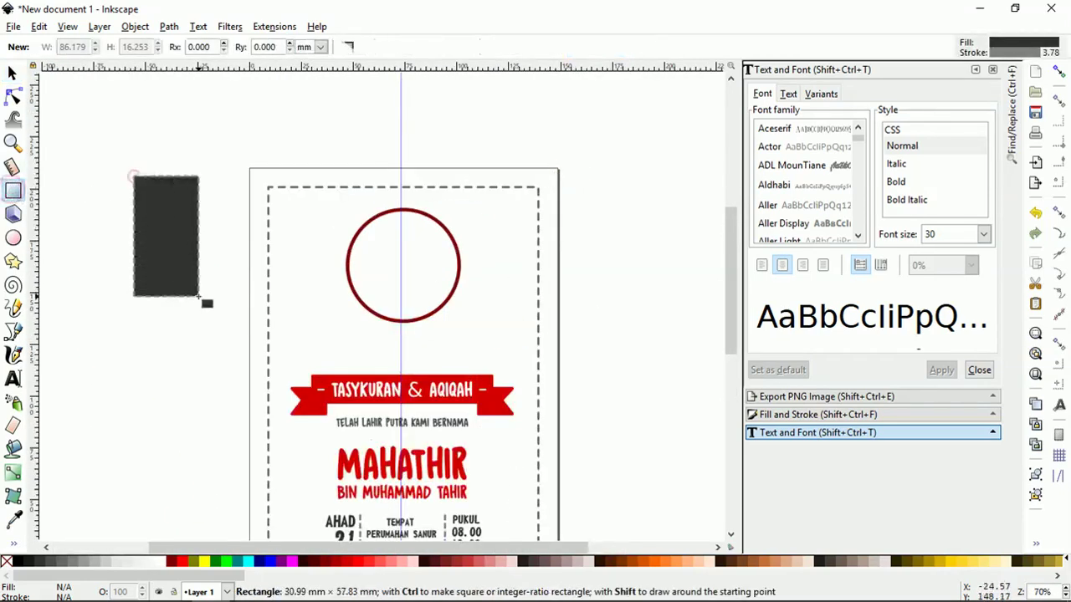
# - Draw a dark rectangle beside the page and remove its outline
pyautogui.moveTo(136, 176); pyautogui.dragTo(199, 299)
pyautogui.click(13, 74)
pyautogui.rightClick(6, 561)
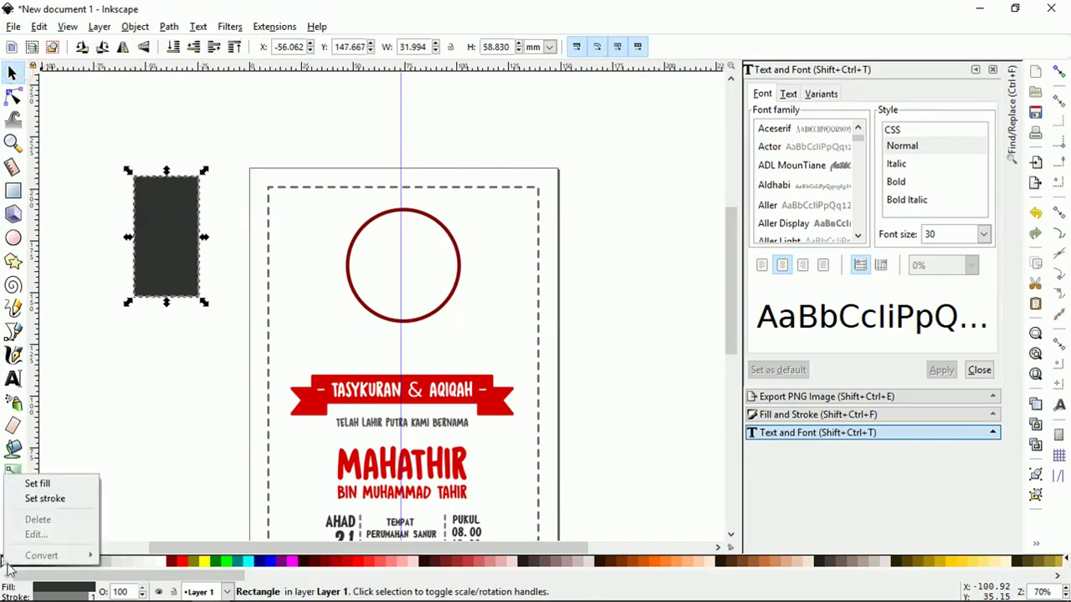
pyautogui.click(46, 499)
pyautogui.write('148.5')
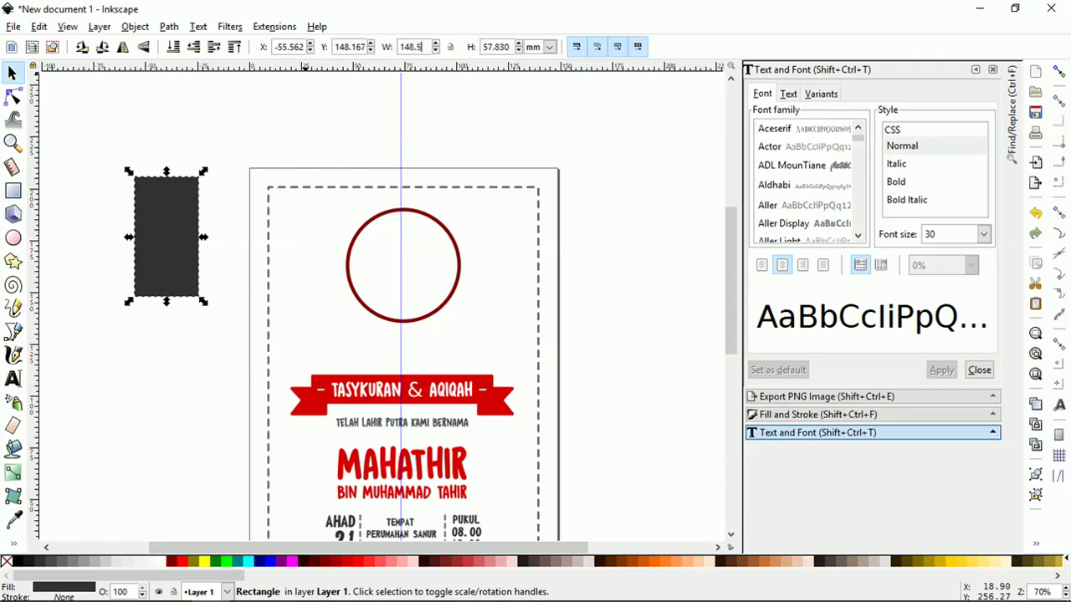
# - Size the rectangle to 148.5 × 210 mm and position it at X 0, Y 0
pyautogui.press('Tab')
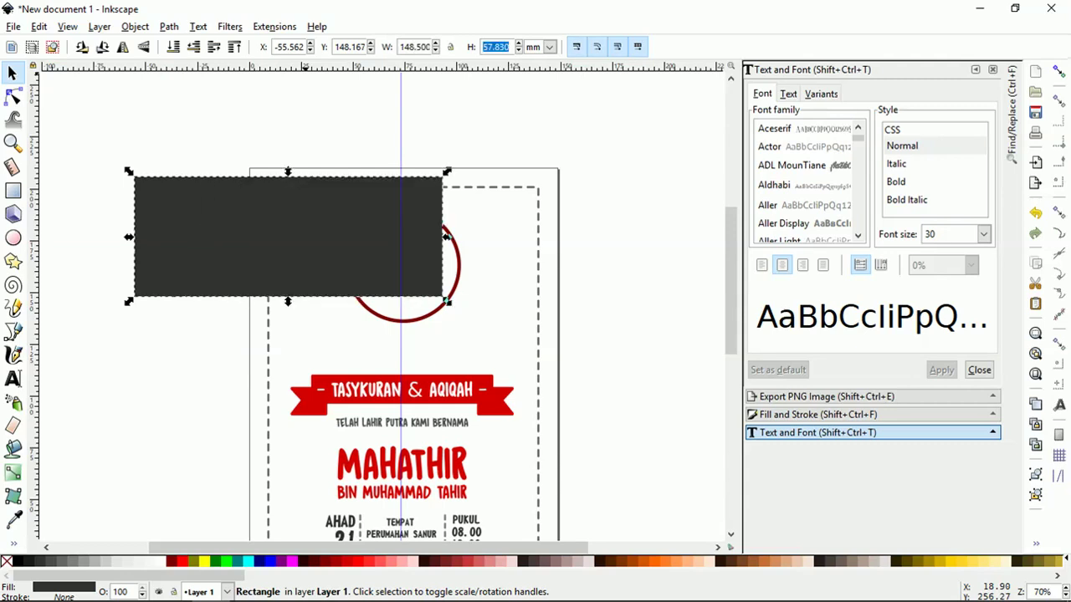
pyautogui.write('210')
pyautogui.press('Return')
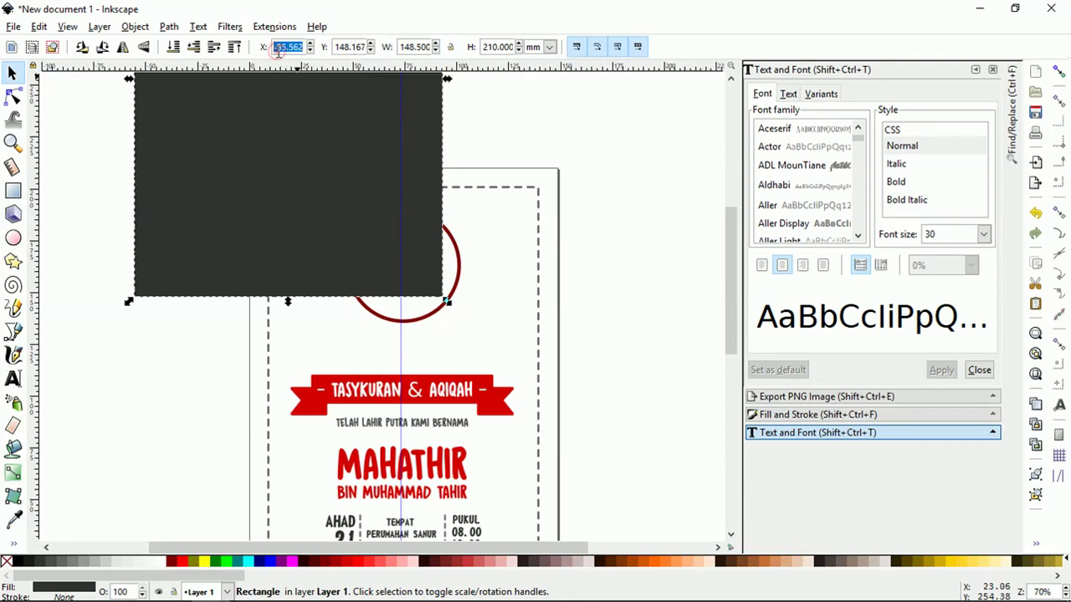
pyautogui.write('0')
pyautogui.press('Tab')
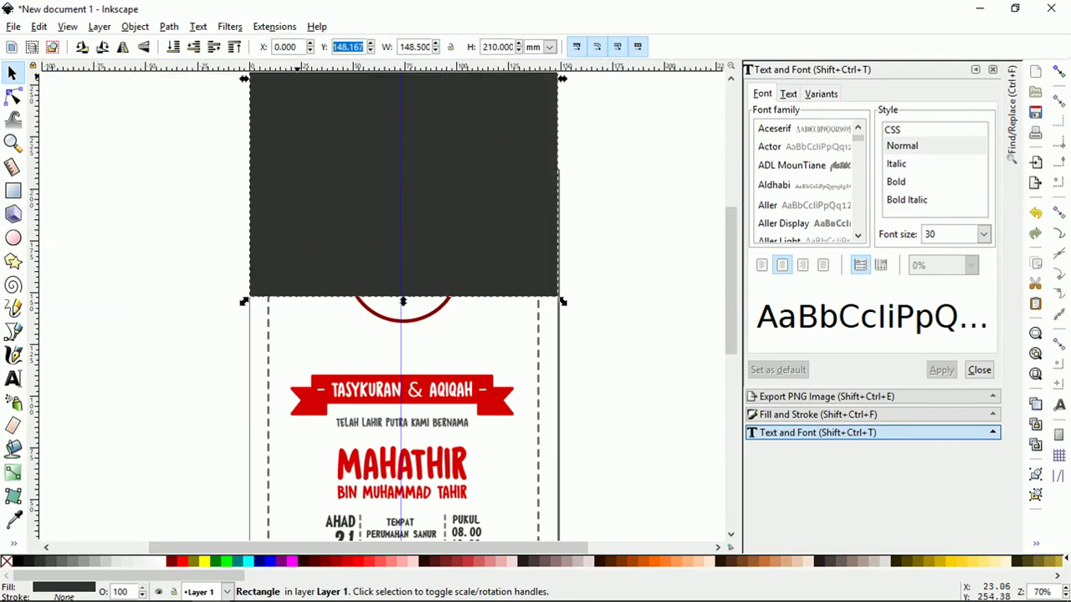
pyautogui.write('0')
pyautogui.press('Return')
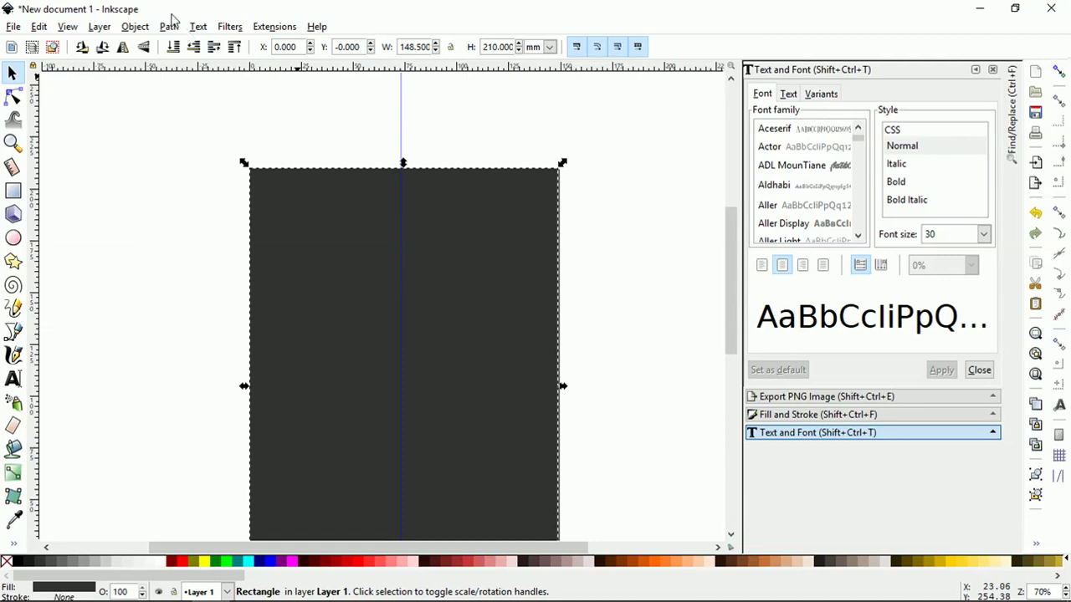
# - Lower the rectangle to the bottom behind the design, confirming it has no outline
pyautogui.click(171, 47)
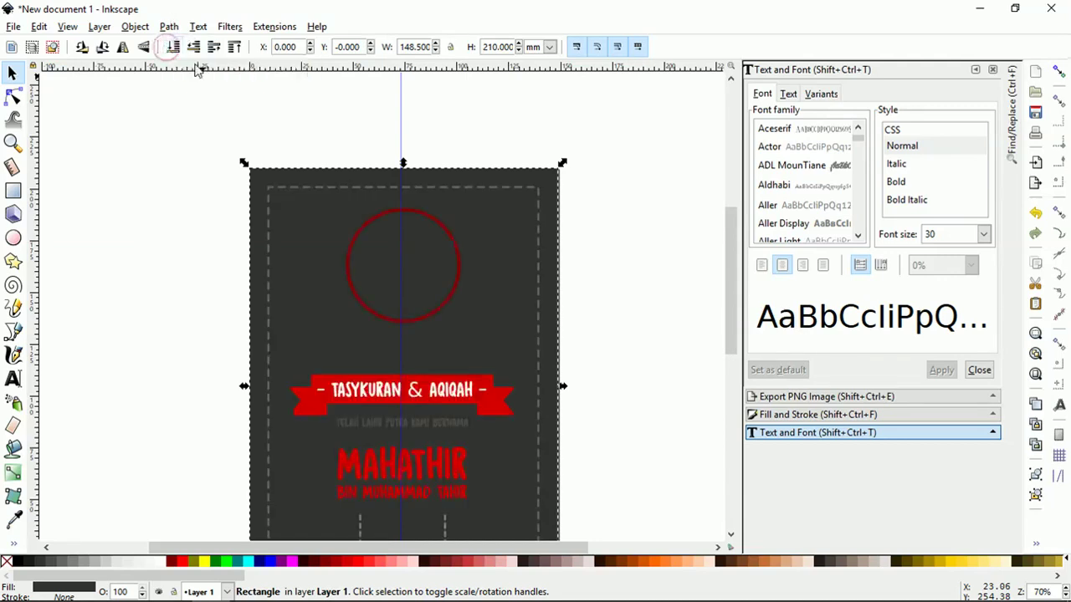
pyautogui.scroll(-2, 404, 171)
pyautogui.scroll(1, 406, 179)
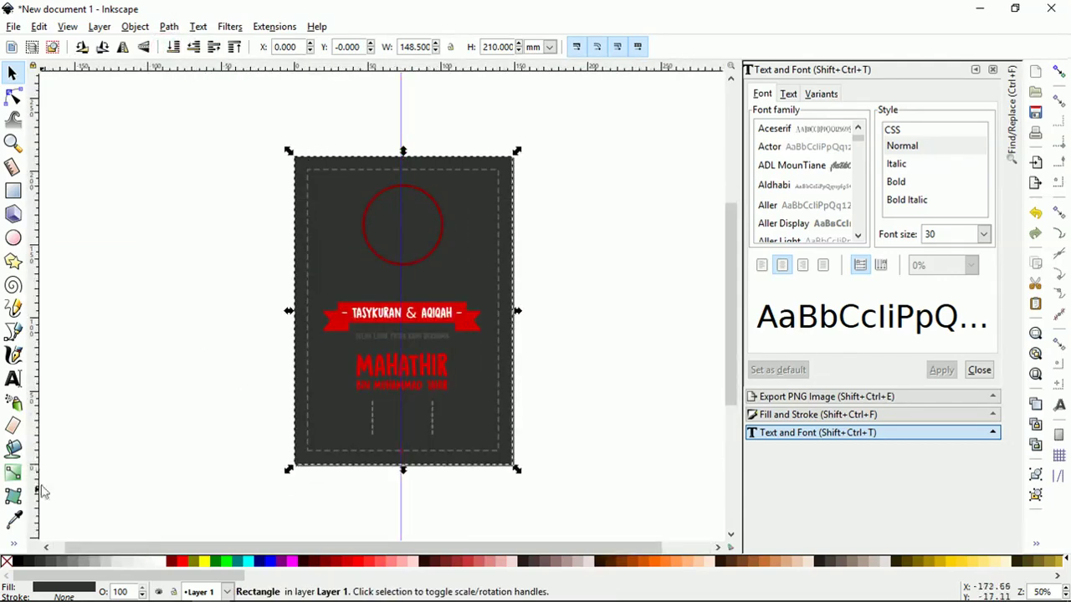
pyautogui.rightClick(18, 565)
pyautogui.click(41, 495)
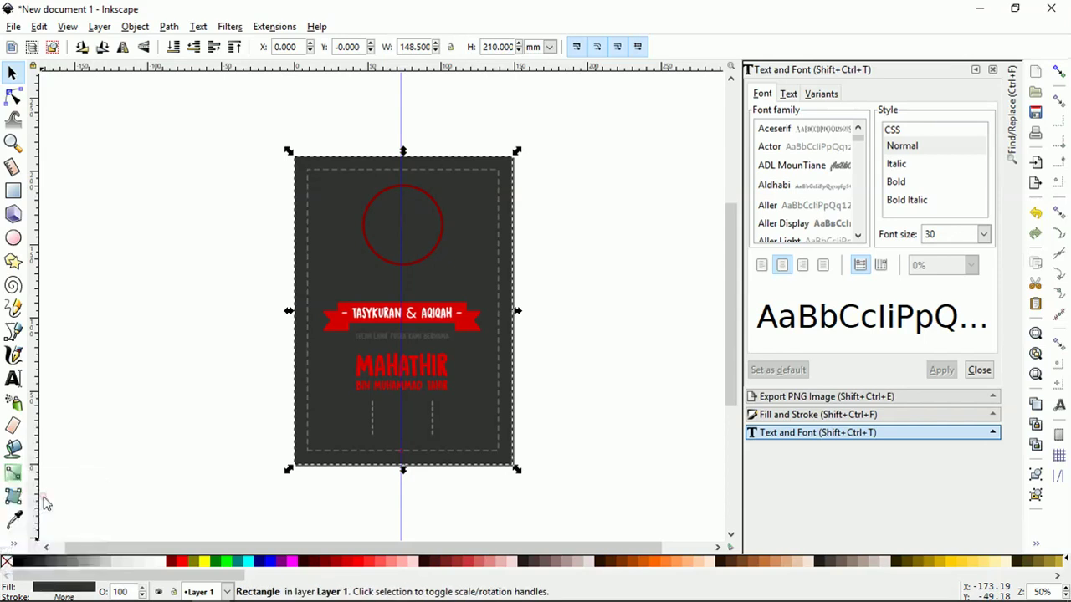
pyautogui.scroll(4, 303, 181)
pyautogui.scroll(-2, 302, 179)
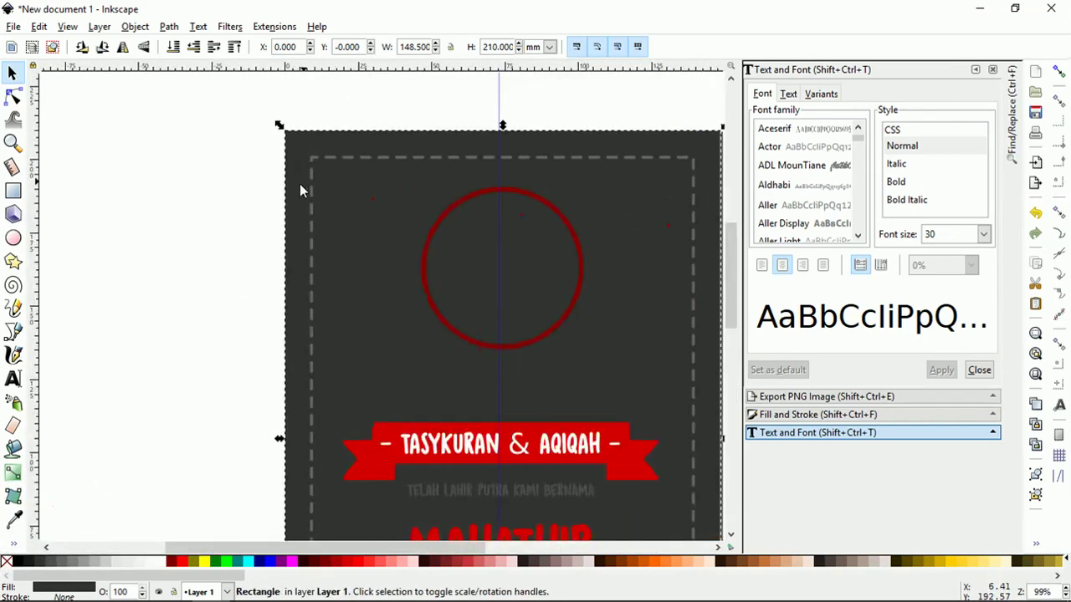
# - Apply a diagonal linear gradient to the background fill from its top-left corner
pyautogui.click(15, 473)
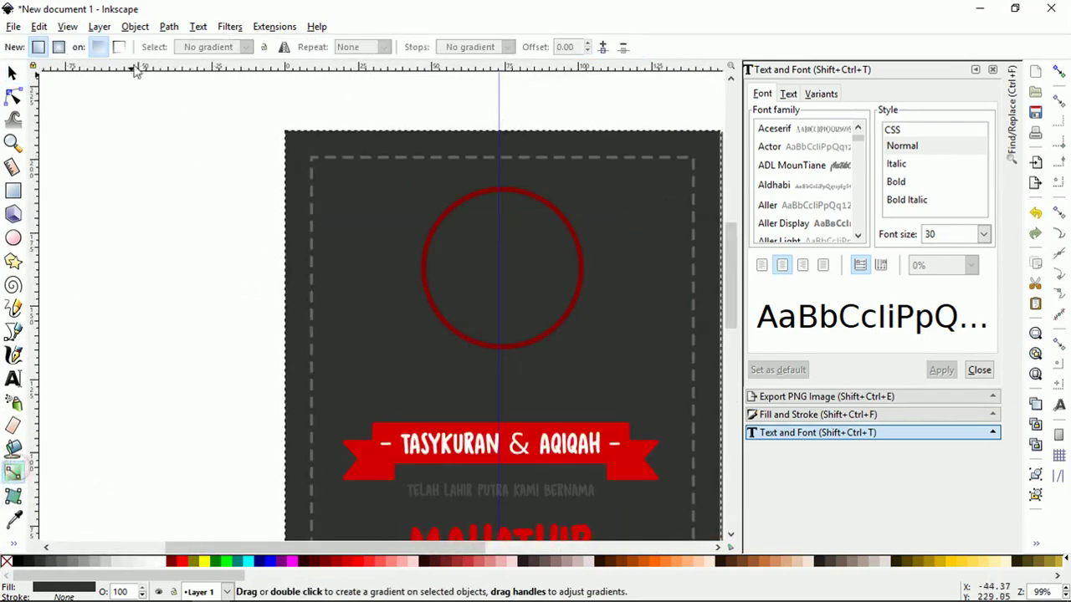
pyautogui.click(99, 49)
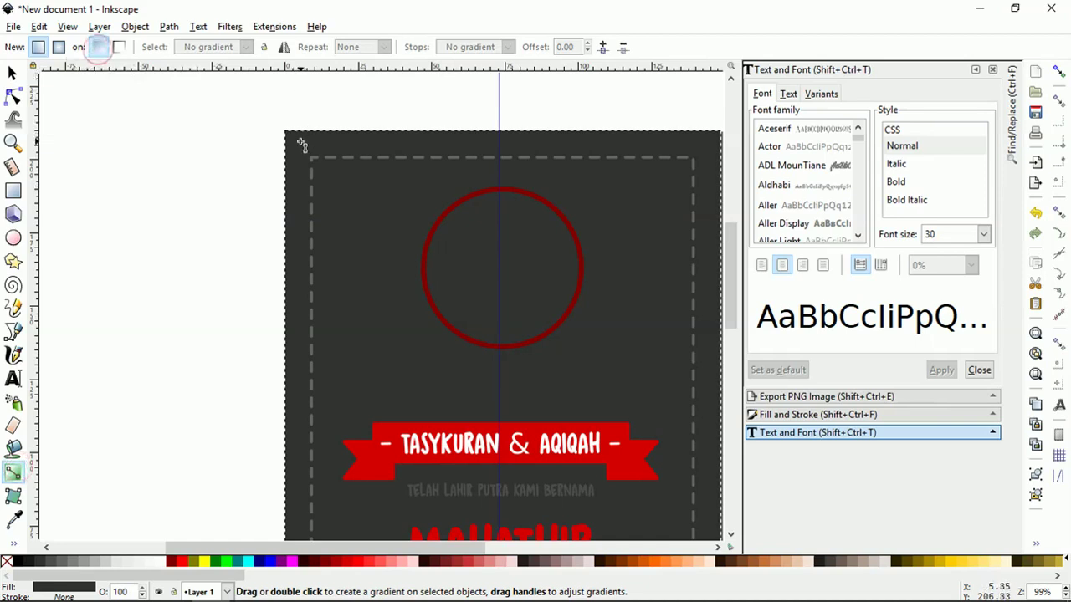
pyautogui.moveTo(299, 142); pyautogui.dragTo(544, 377)
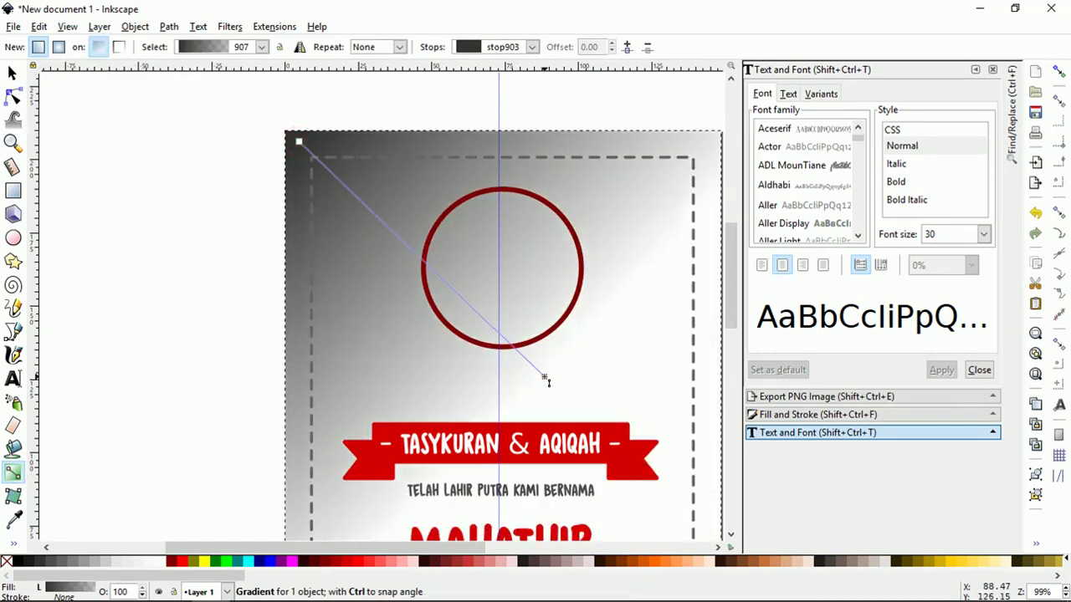
# - Set the gradient repeat to Direct and shorten it into diagonal stripes
pyautogui.click(263, 48)
pyautogui.click(262, 48)
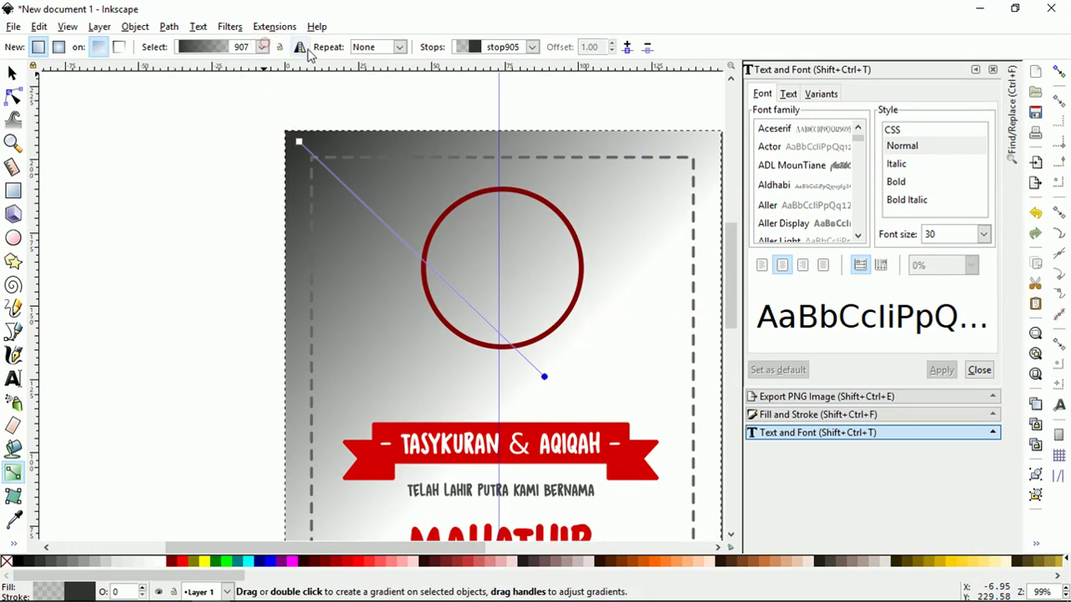
pyautogui.click(400, 46)
pyautogui.click(374, 83)
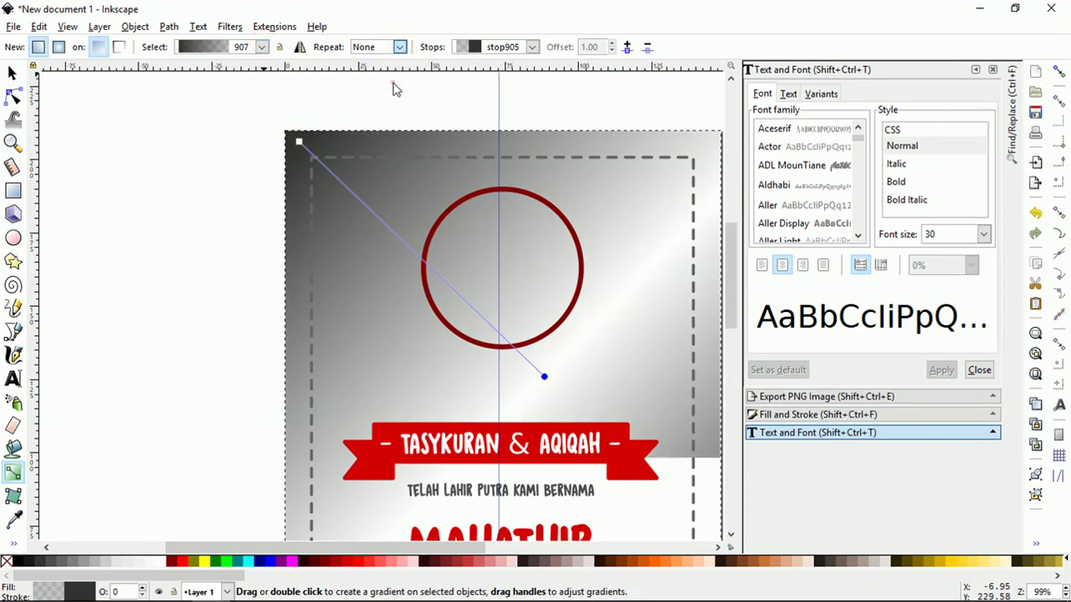
pyautogui.click(400, 47)
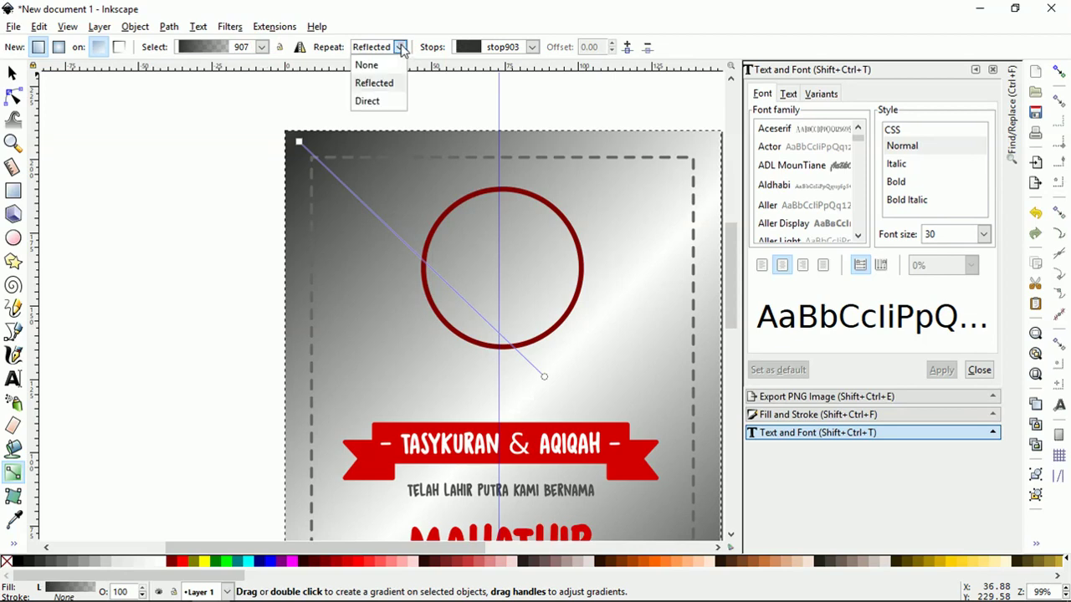
pyautogui.click(388, 101)
pyautogui.scroll(-2, 338, 148)
pyautogui.scroll(1, 418, 241)
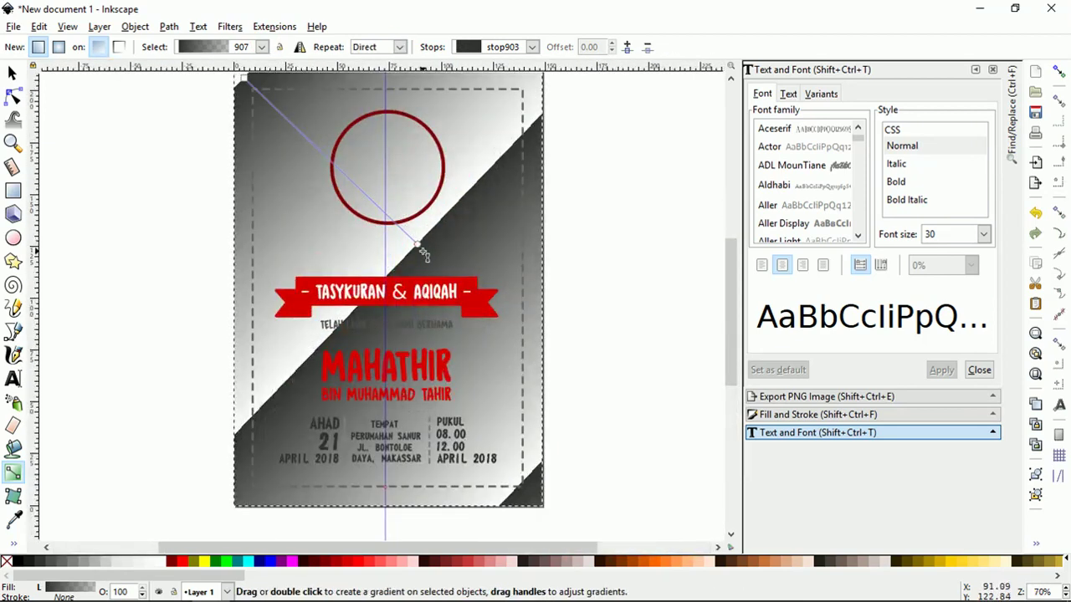
pyautogui.moveTo(407, 230); pyautogui.dragTo(280, 113)
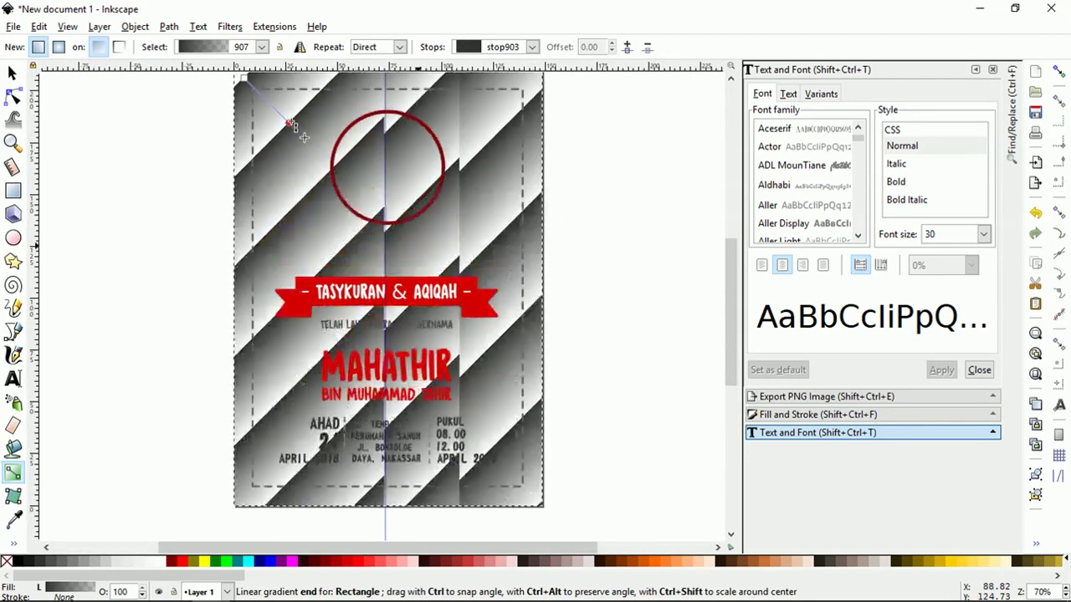
pyautogui.click(242, 78)
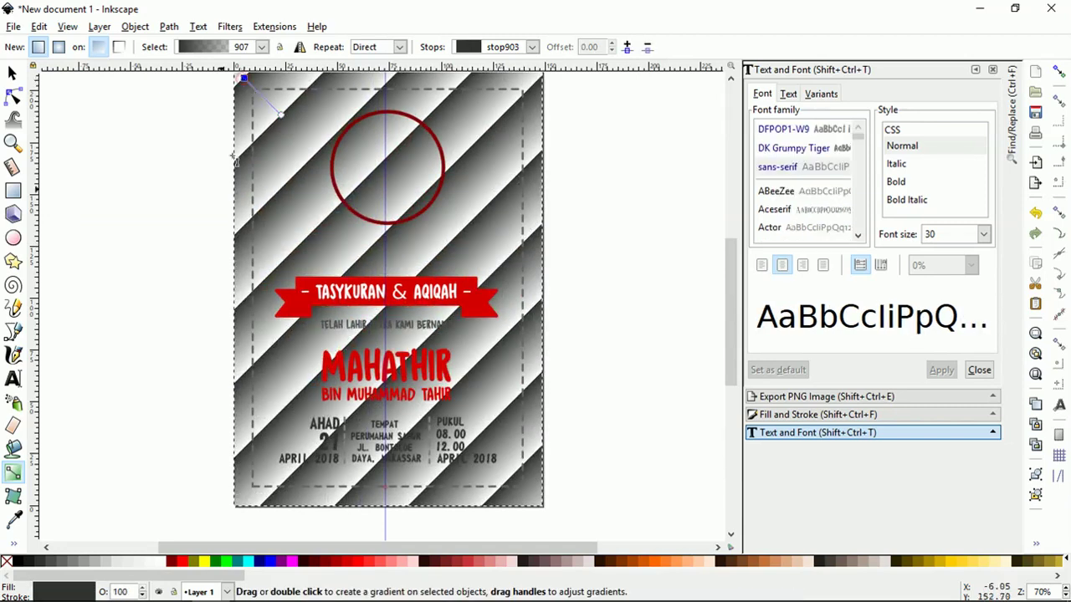
# - Make the gradient start stop 10% gray and shorten the gradient for narrower stripes
pyautogui.click(107, 562)
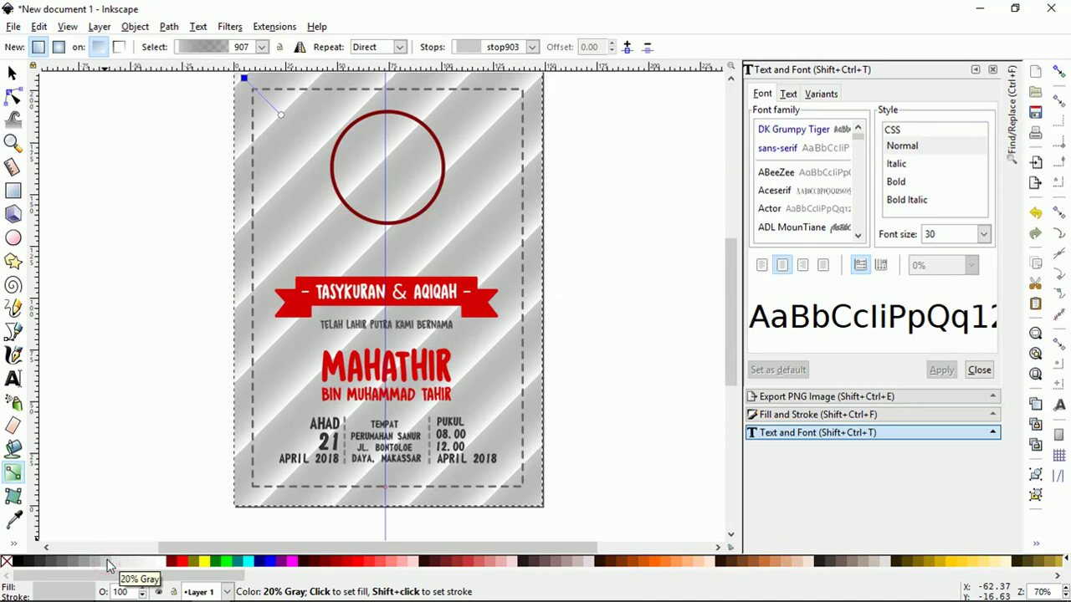
pyautogui.click(115, 562)
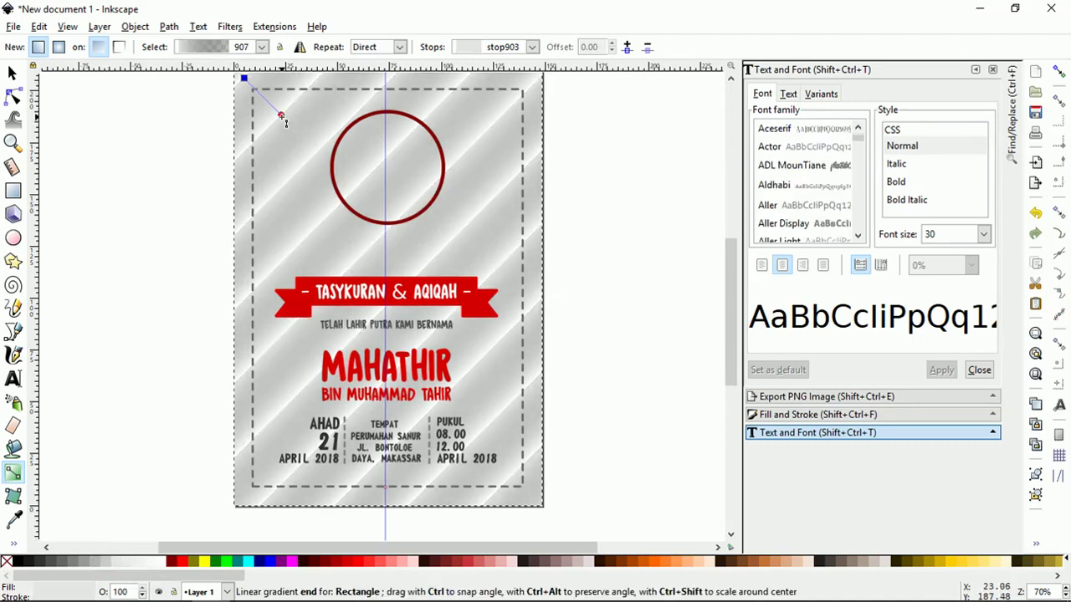
pyautogui.moveTo(283, 118); pyautogui.dragTo(254, 91)
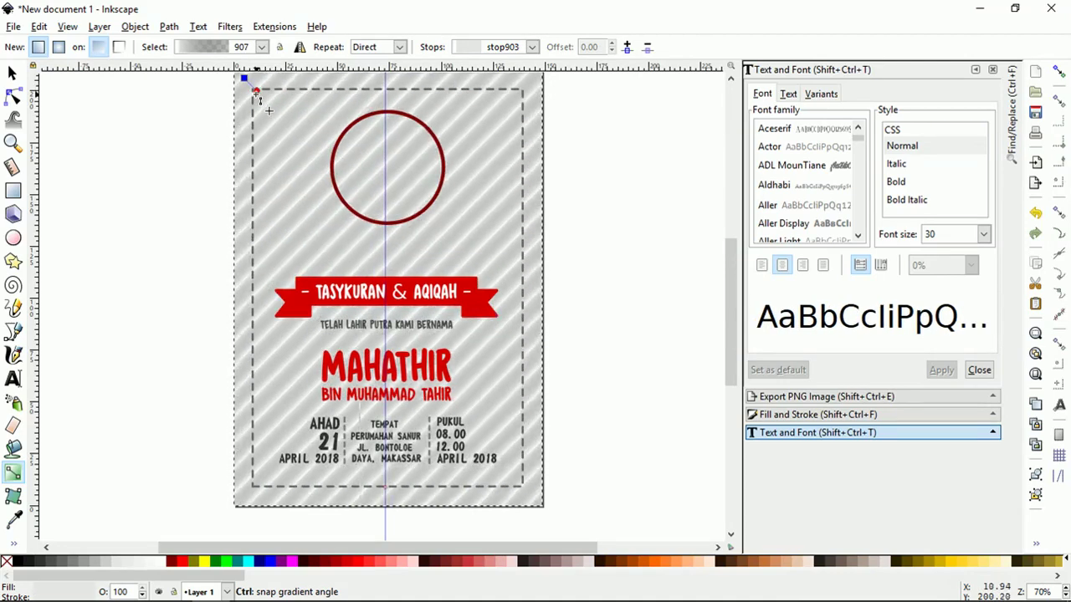
pyautogui.moveTo(257, 92); pyautogui.dragTo(258, 96)
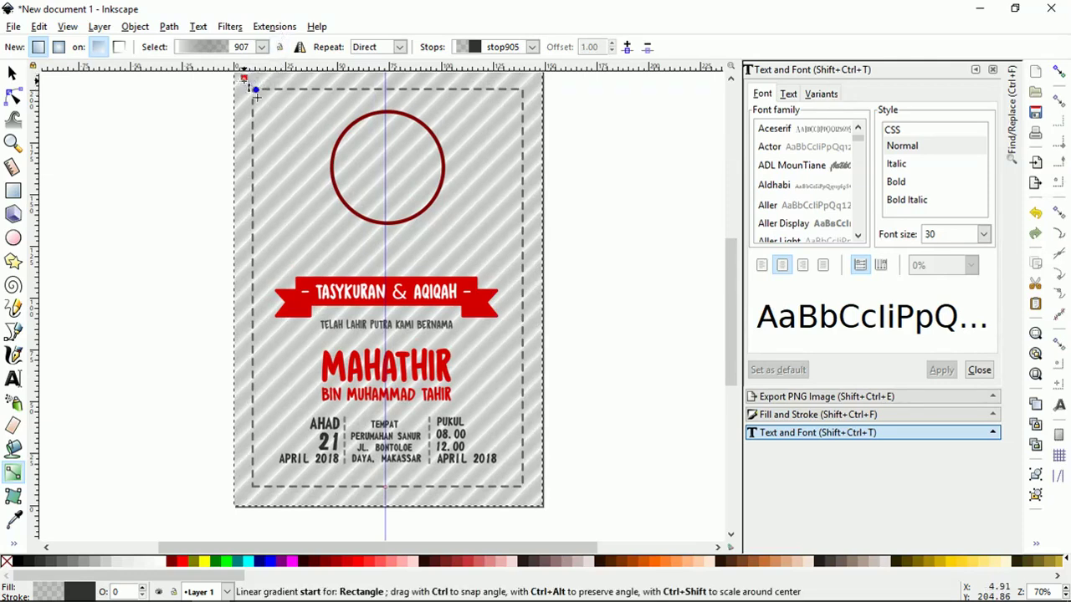
# - Try Mirrored repeat on the stripes, then return to Direct repeat
pyautogui.click(244, 79)
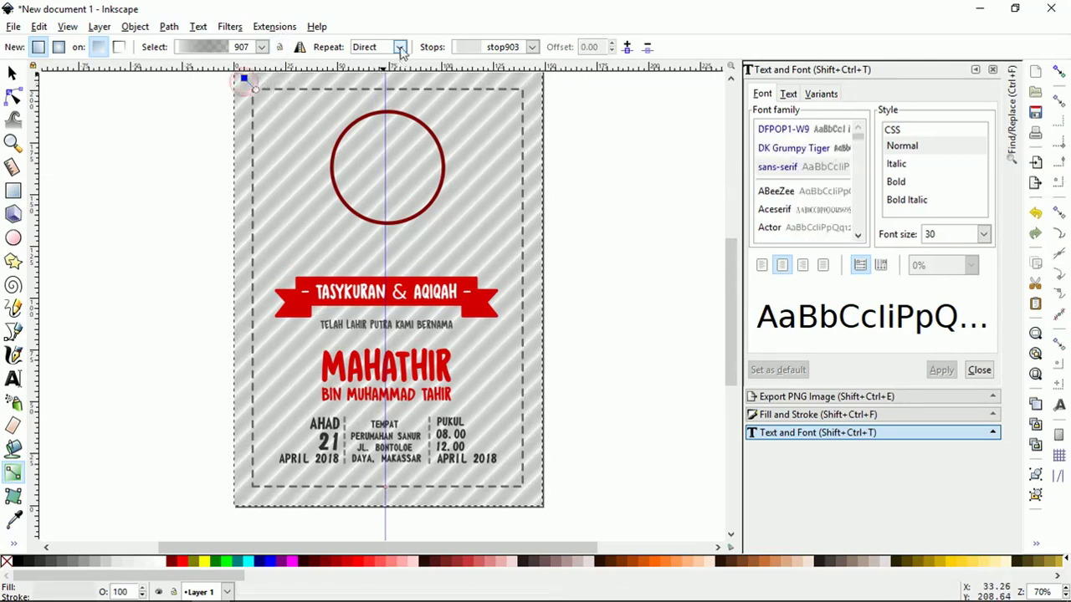
pyautogui.click(378, 47)
pyautogui.click(391, 82)
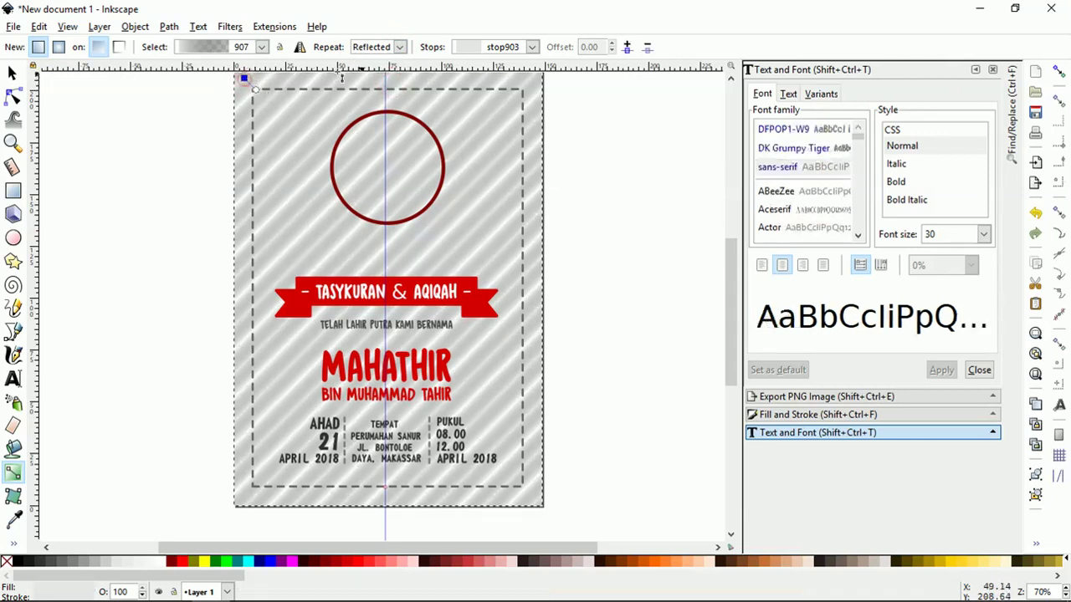
pyautogui.click(401, 48)
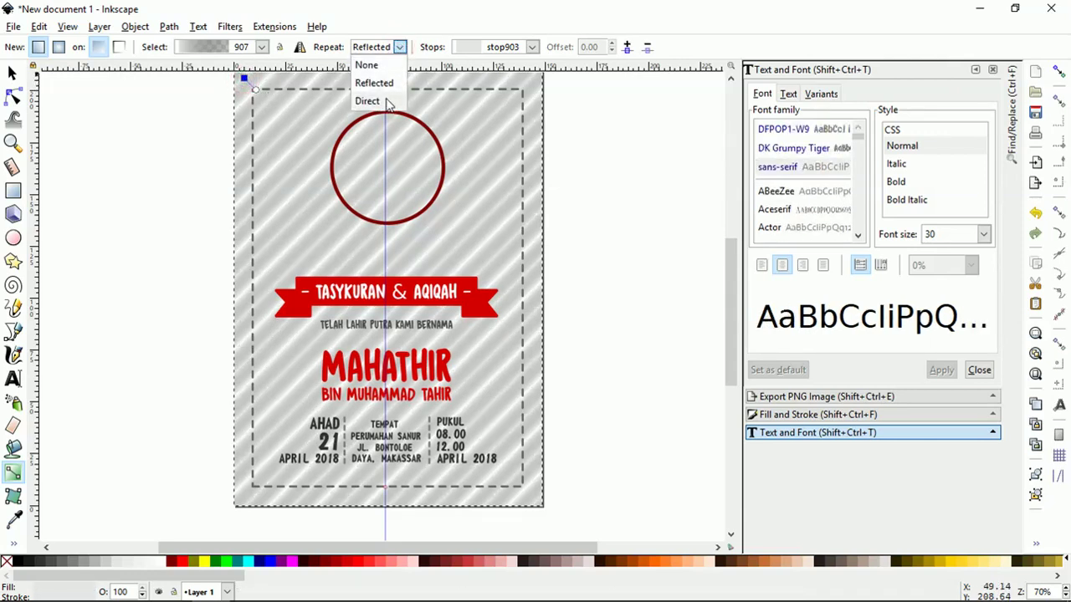
pyautogui.click(368, 100)
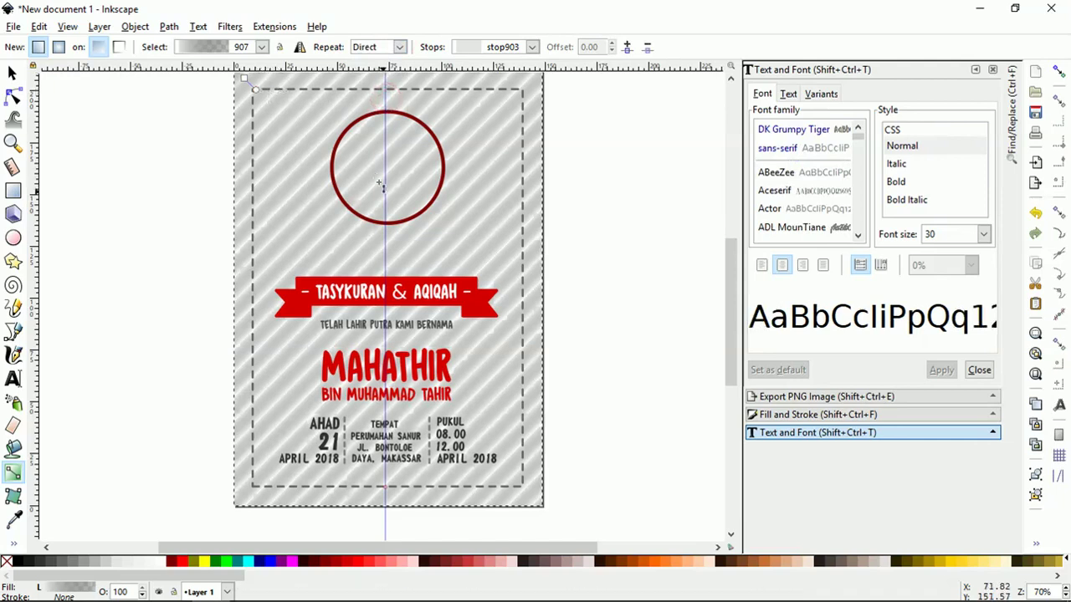
# - Adjust the gradient's length to tune the diagonal stripe width
pyautogui.scroll(-1, 450, 350)
pyautogui.scroll(5, 317, 179)
pyautogui.scroll(2, 303, 158)
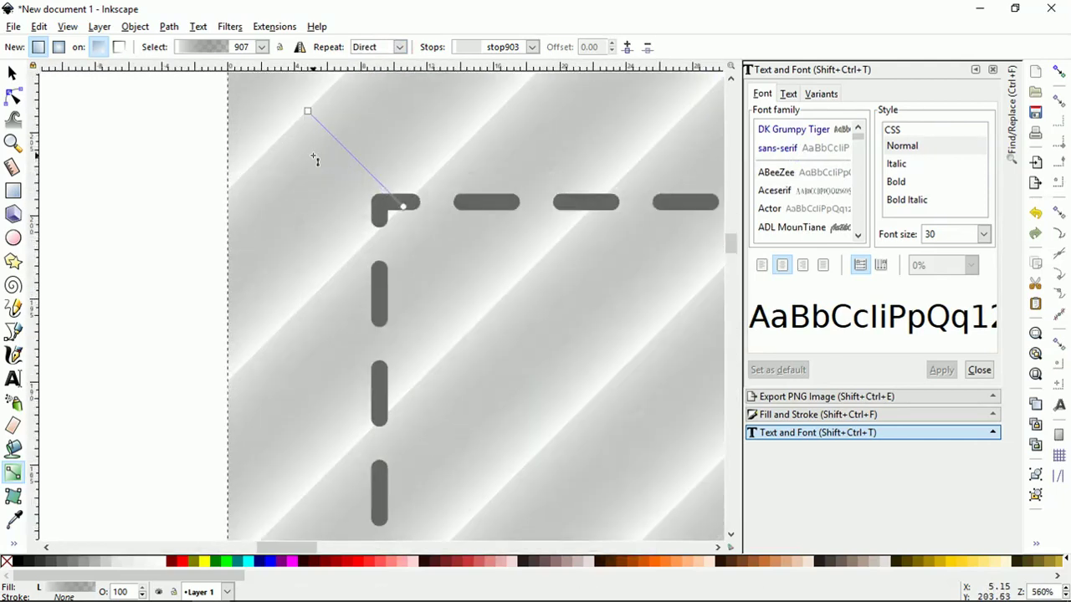
pyautogui.moveTo(400, 206); pyautogui.dragTo(314, 119)
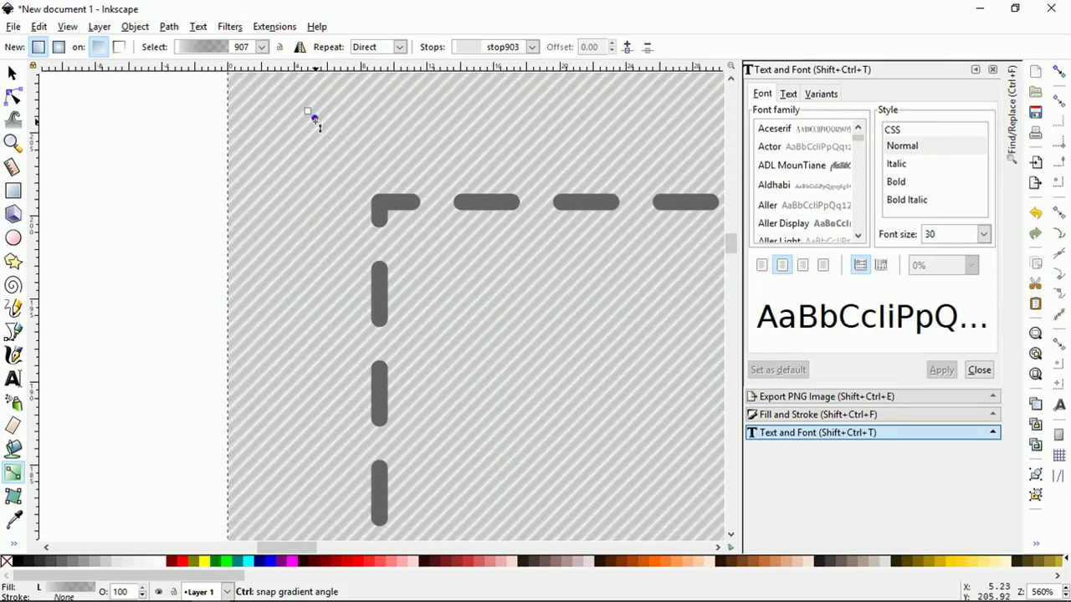
pyautogui.scroll(-5, 315, 120)
pyautogui.scroll(-2, 315, 121)
pyautogui.scroll(5, 316, 121)
pyautogui.scroll(4, 318, 122)
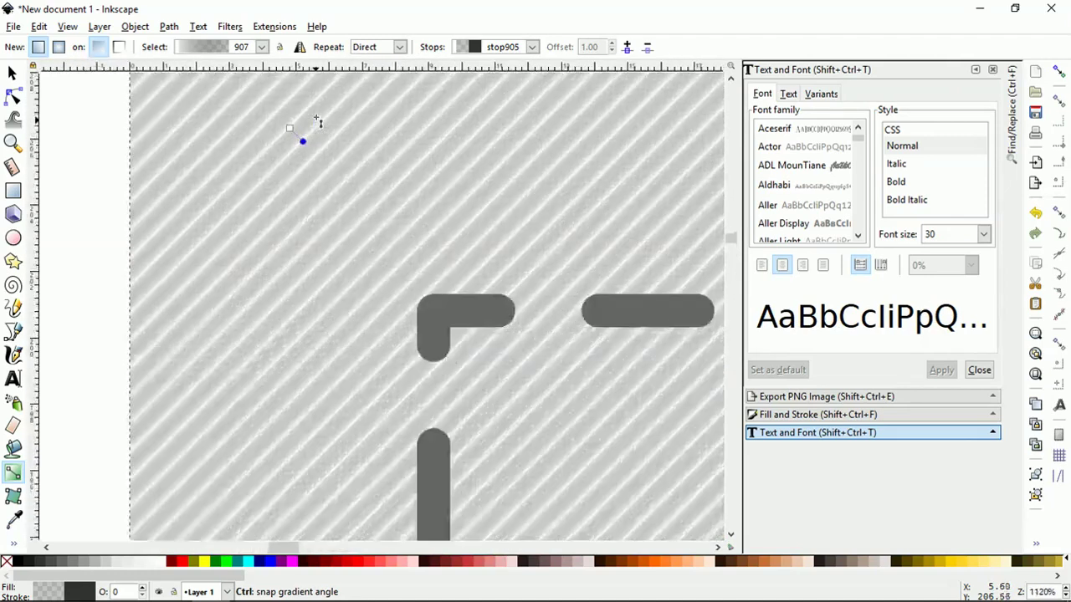
pyautogui.moveTo(303, 142)
pyautogui.mouseDown()
pyautogui.moveTo(309, 158)
pyautogui.moveTo(349, 168)
pyautogui.moveTo(359, 193)
pyautogui.mouseUp()
# - Select the gradient's start stop and then its end stop
pyautogui.scroll(-5, 295, 124)
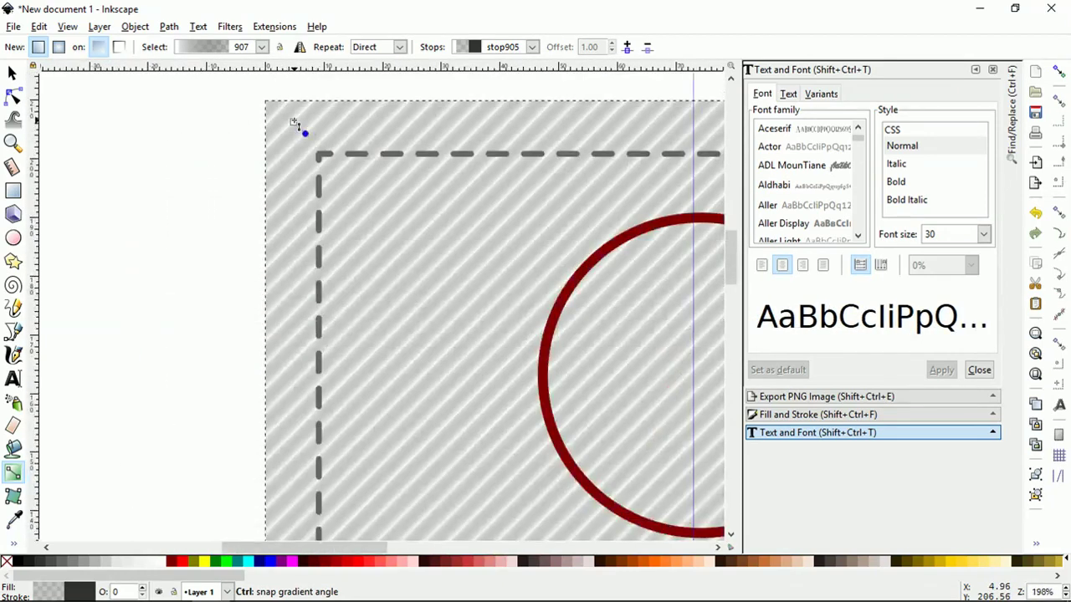
pyautogui.scroll(-3, 294, 123)
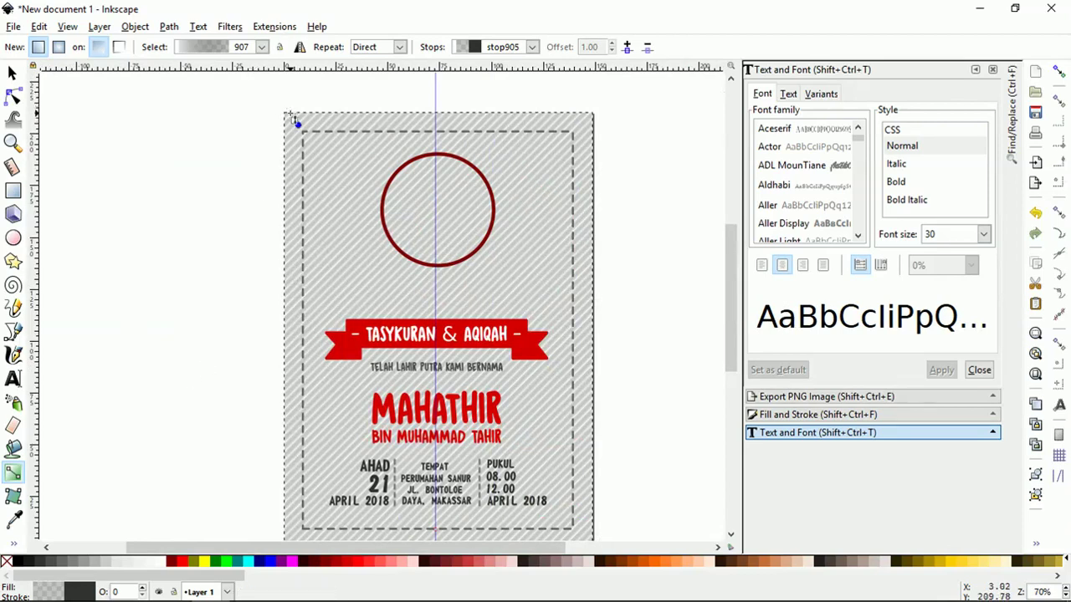
pyautogui.click(293, 123)
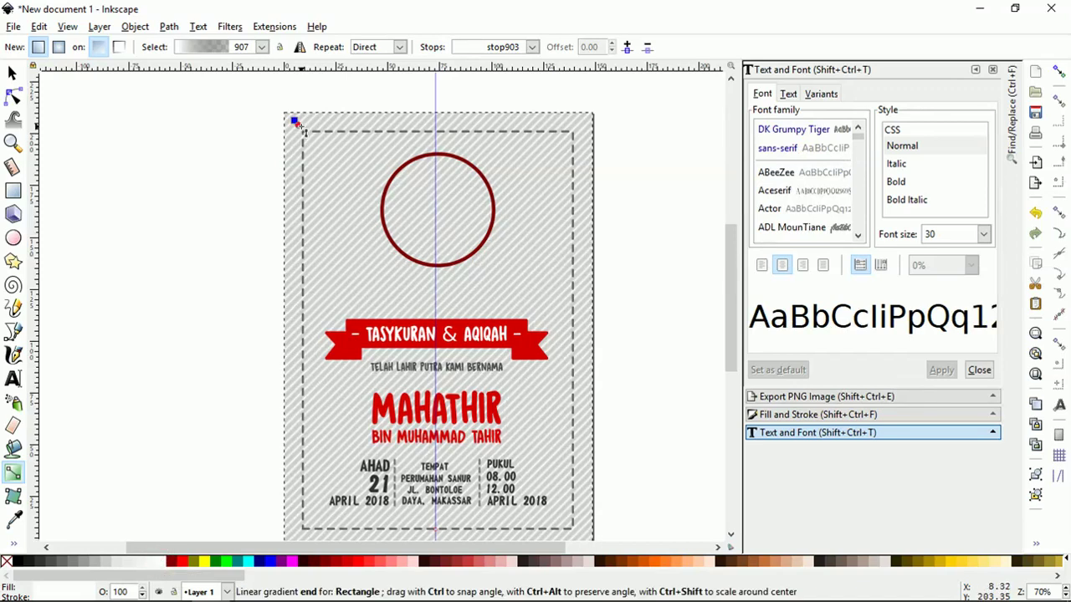
pyautogui.click(298, 124)
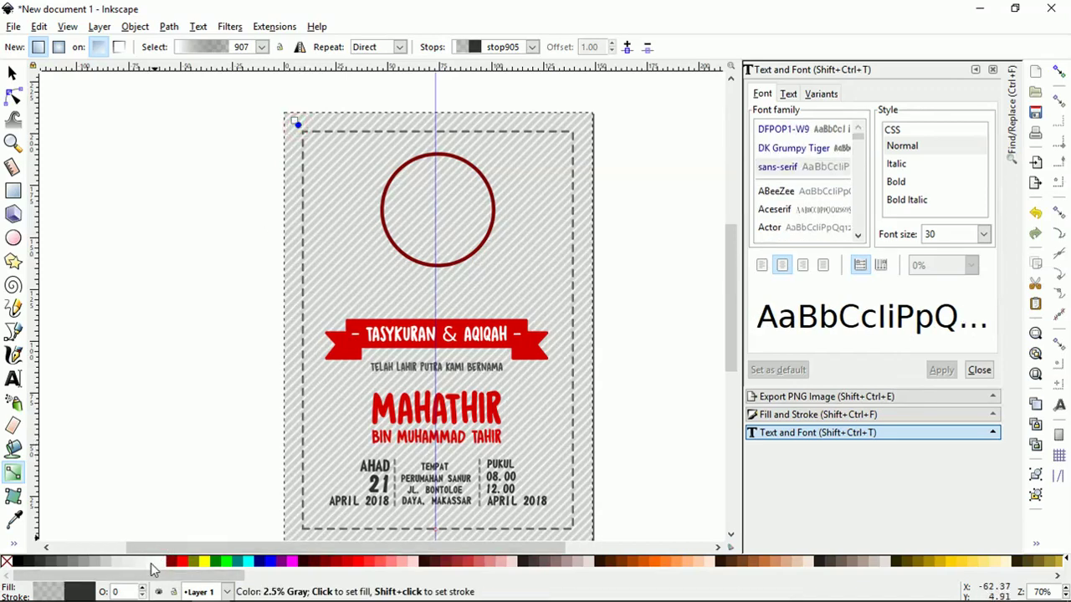
# - Color the gradient end stop white, then a light grey swatch, and review the faint stripes
pyautogui.click(160, 564)
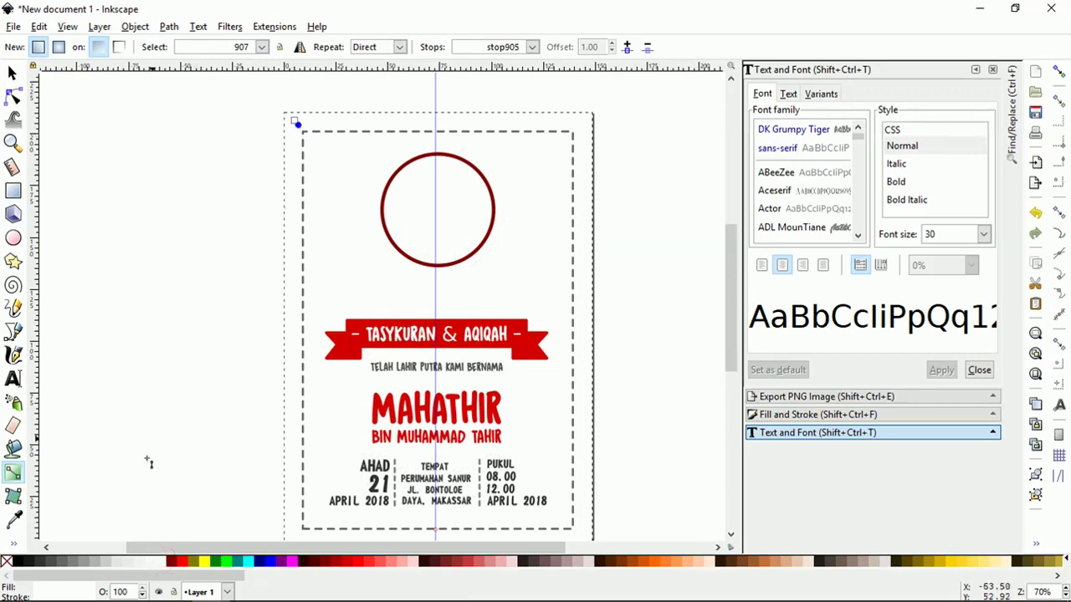
pyautogui.click(113, 562)
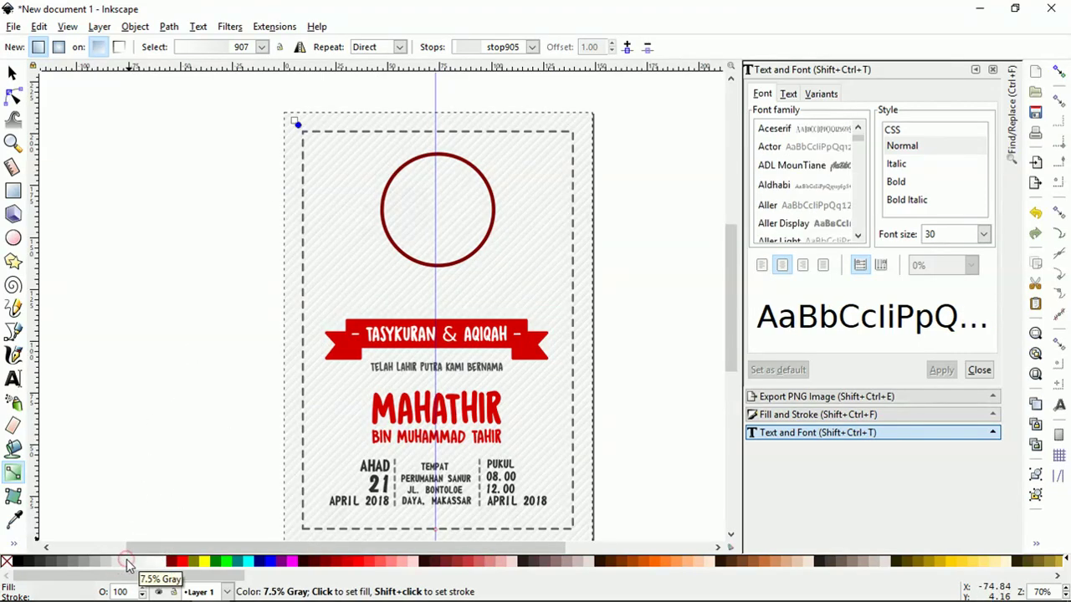
pyautogui.keyDown('ctrl'); pyautogui.scroll(3, 318, 138); pyautogui.keyUp('ctrl')
pyautogui.keyDown('ctrl'); pyautogui.scroll(1, 279, 117); pyautogui.keyUp('ctrl')
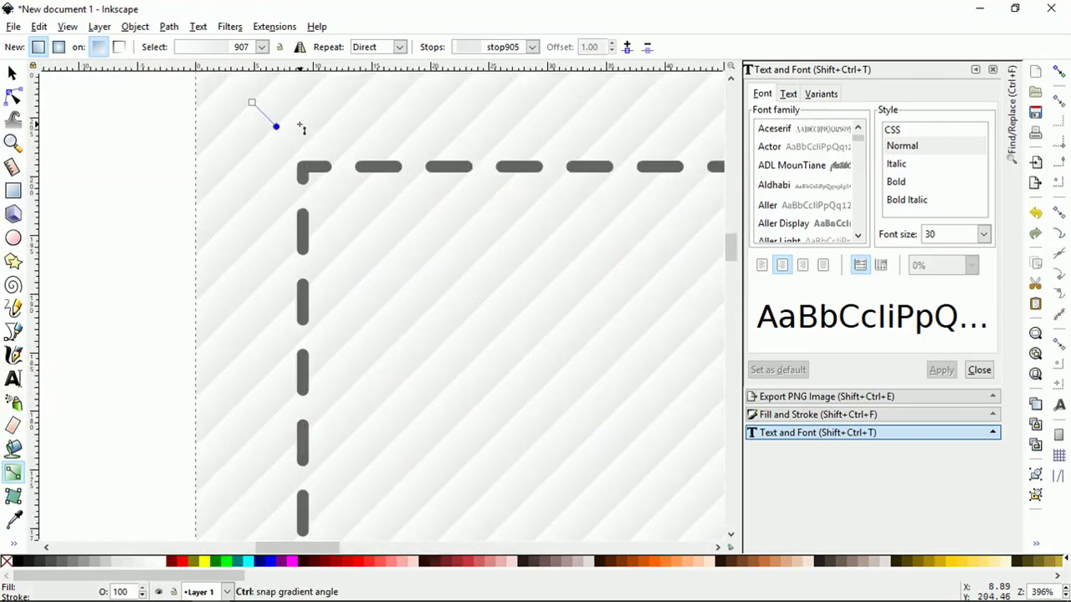
pyautogui.keyDown('ctrl'); pyautogui.scroll(-2, 289, 126); pyautogui.keyUp('ctrl')
pyautogui.keyDown('ctrl'); pyautogui.scroll(2, 288, 112); pyautogui.keyUp('ctrl')
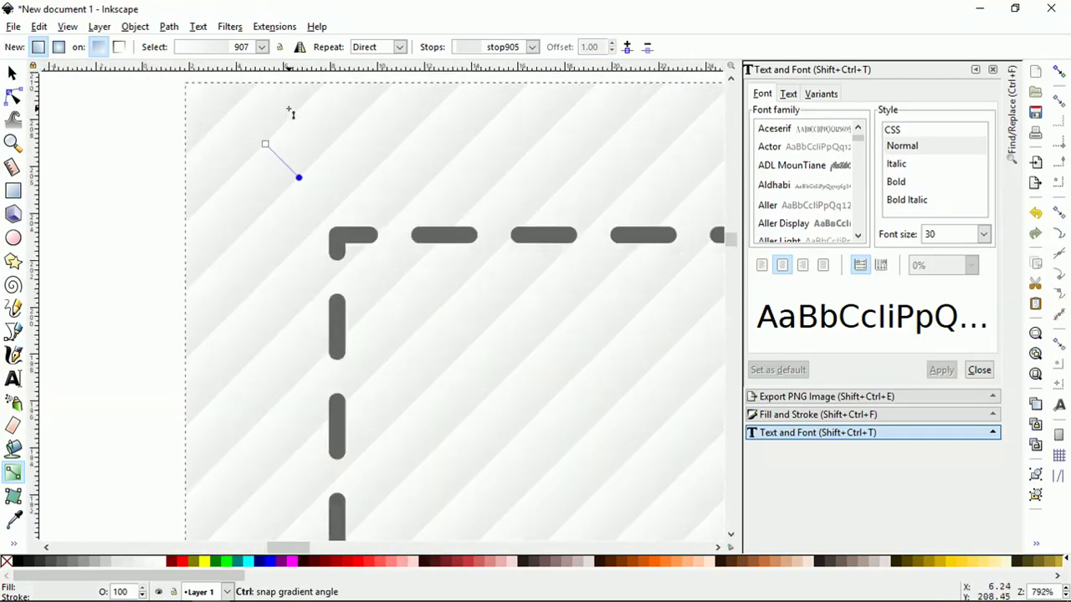
pyautogui.keyDown('ctrl'); pyautogui.scroll(-4, 271, 148); pyautogui.keyUp('ctrl')
pyautogui.keyDown('ctrl'); pyautogui.scroll(-2, 268, 147); pyautogui.keyUp('ctrl')
pyautogui.keyDown('ctrl'); pyautogui.scroll(2, 268, 147); pyautogui.keyUp('ctrl')
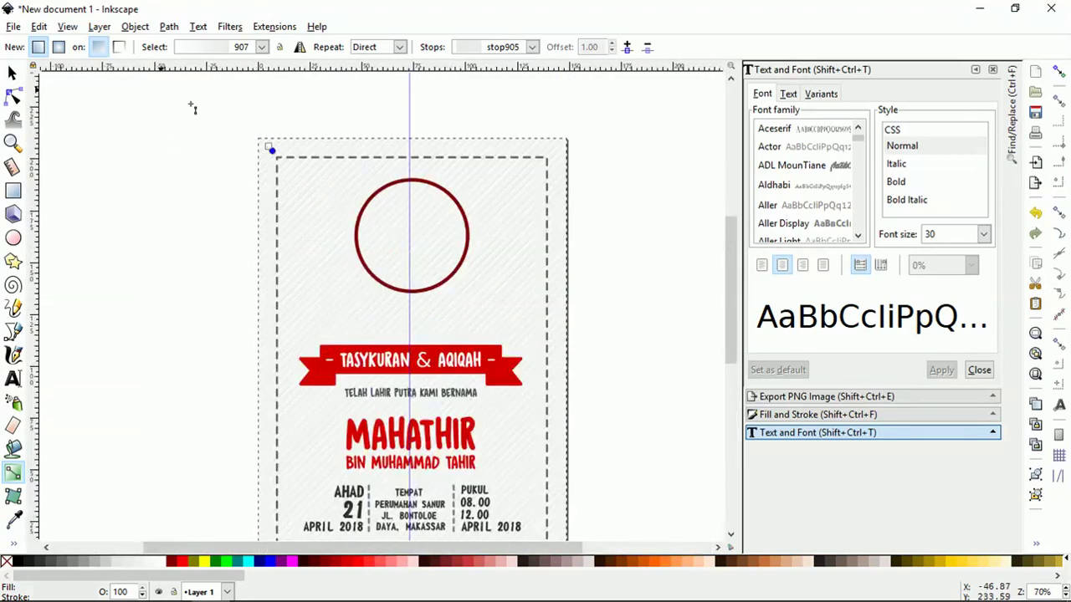
# - Show Fill and Stroke and lower the striped background's opacity
pyautogui.click(847, 414)
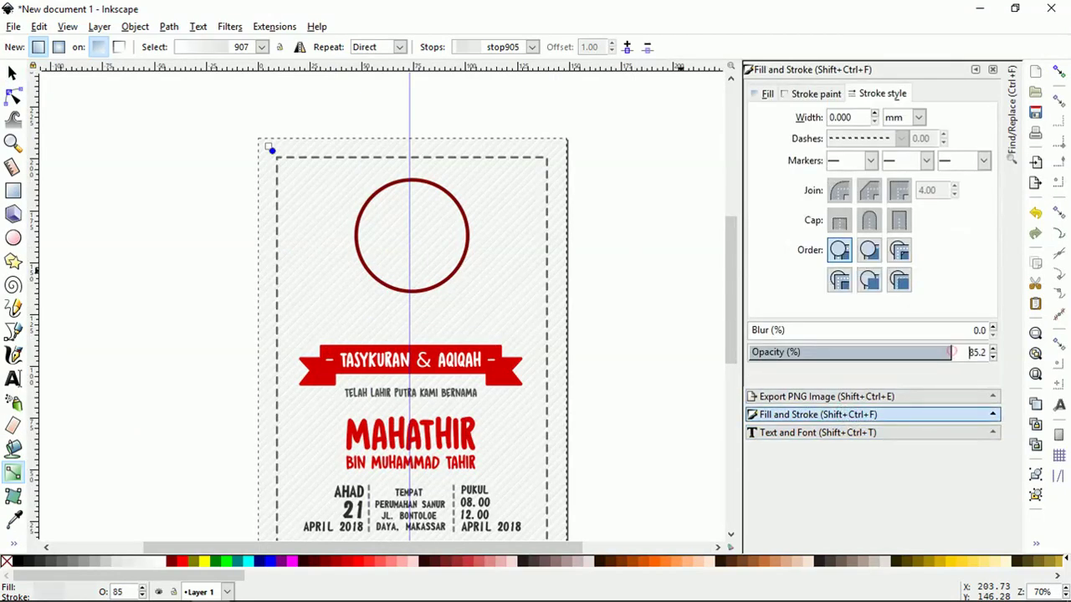
pyautogui.moveTo(951, 352); pyautogui.dragTo(852, 355)
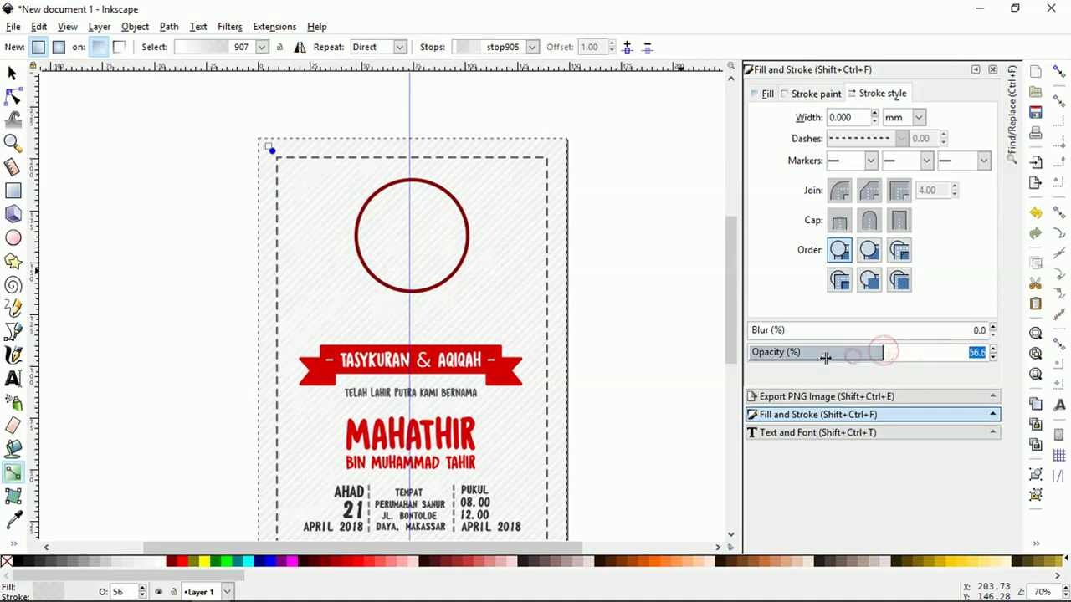
pyautogui.moveTo(786, 358); pyautogui.dragTo(820, 355)
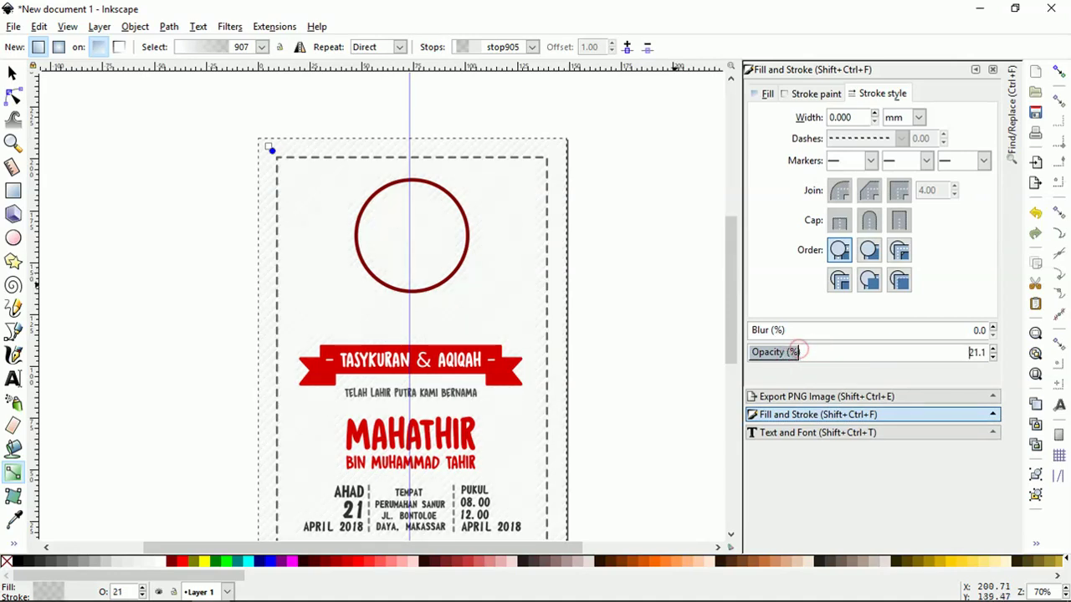
pyautogui.scroll(3, 535, 167)
pyautogui.scroll(2, 586, 251)
pyautogui.scroll(-3, 543, 201)
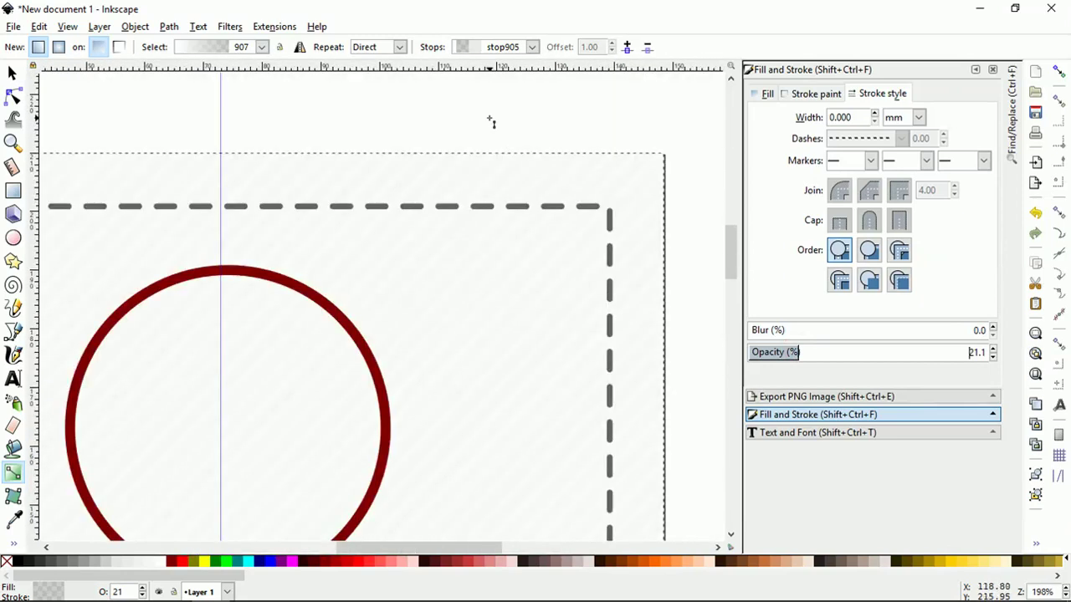
pyautogui.scroll(-3, 490, 123)
# - Reselect the background rectangle and raise its opacity to about 58%
pyautogui.click(12, 73)
pyautogui.click(106, 136)
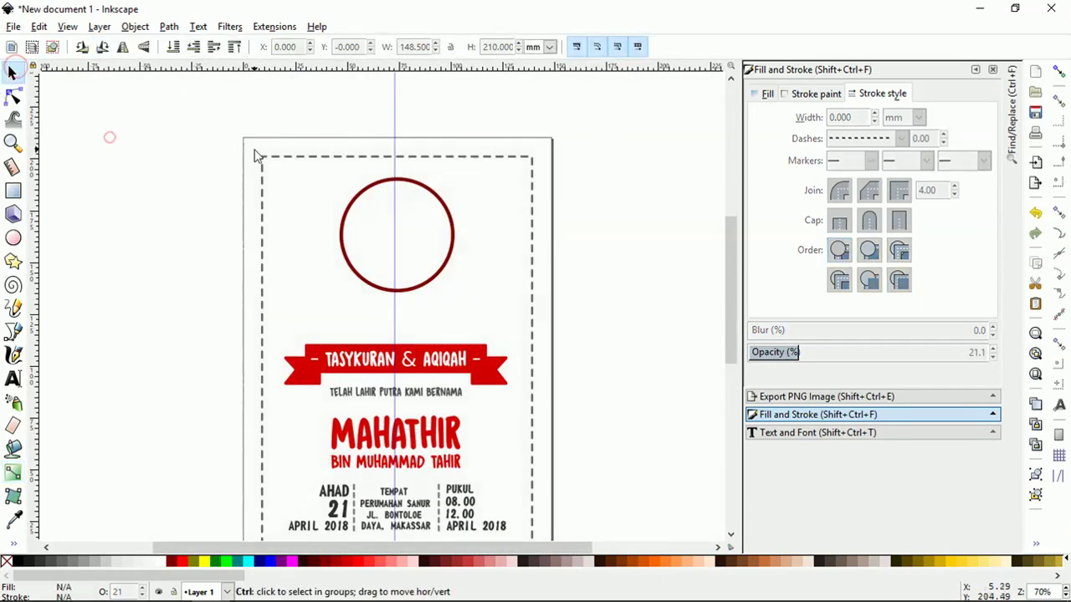
pyautogui.scroll(-2, 318, 179)
pyautogui.scroll(3, 310, 174)
pyautogui.scroll(3, 309, 173)
pyautogui.scroll(-2, 318, 179)
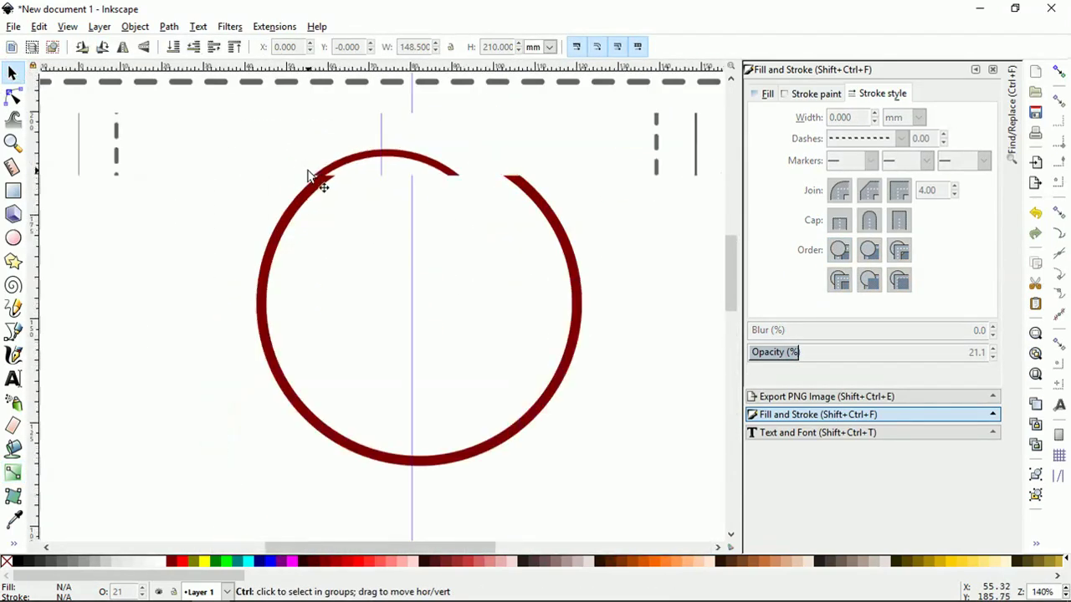
pyautogui.scroll(-1, 502, 142)
pyautogui.scroll(2, 573, 125)
pyautogui.scroll(3, 603, 101)
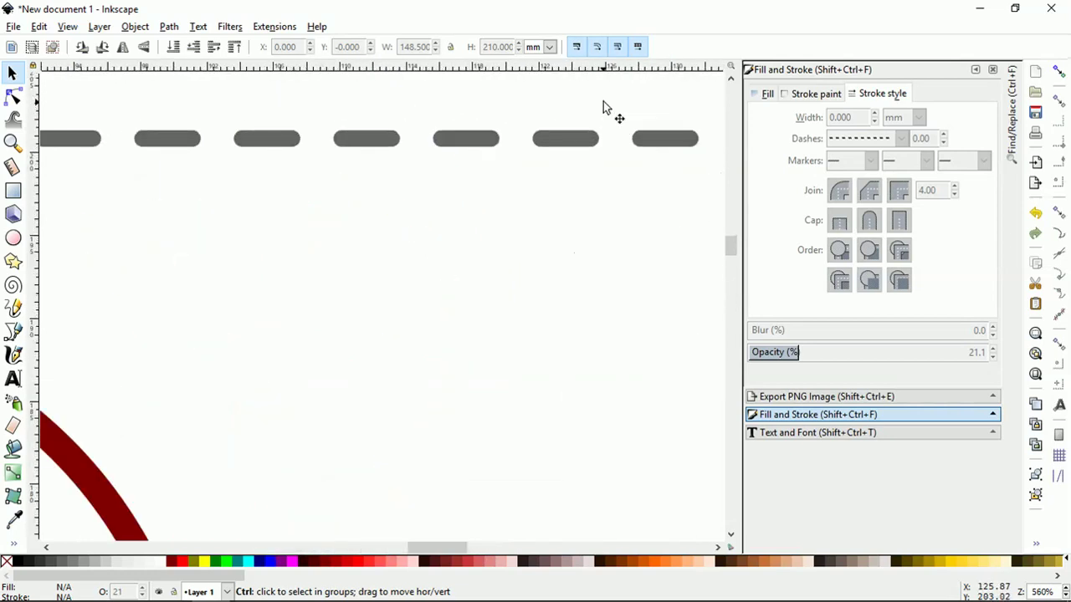
pyautogui.click(602, 102)
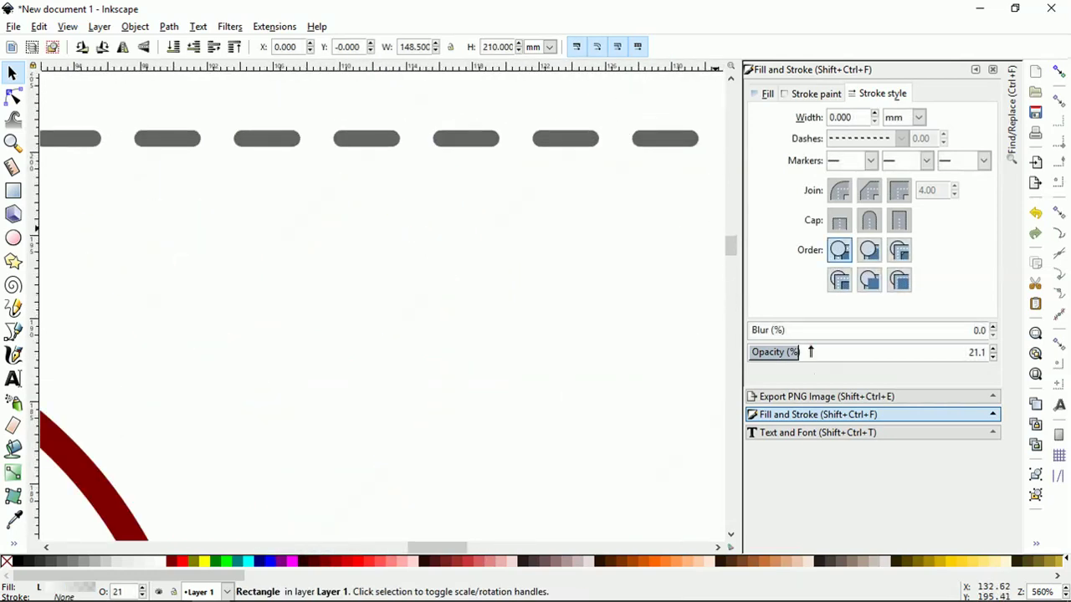
pyautogui.keyDown('ctrl'); pyautogui.scroll(-1, 460, 303); pyautogui.keyUp('ctrl')
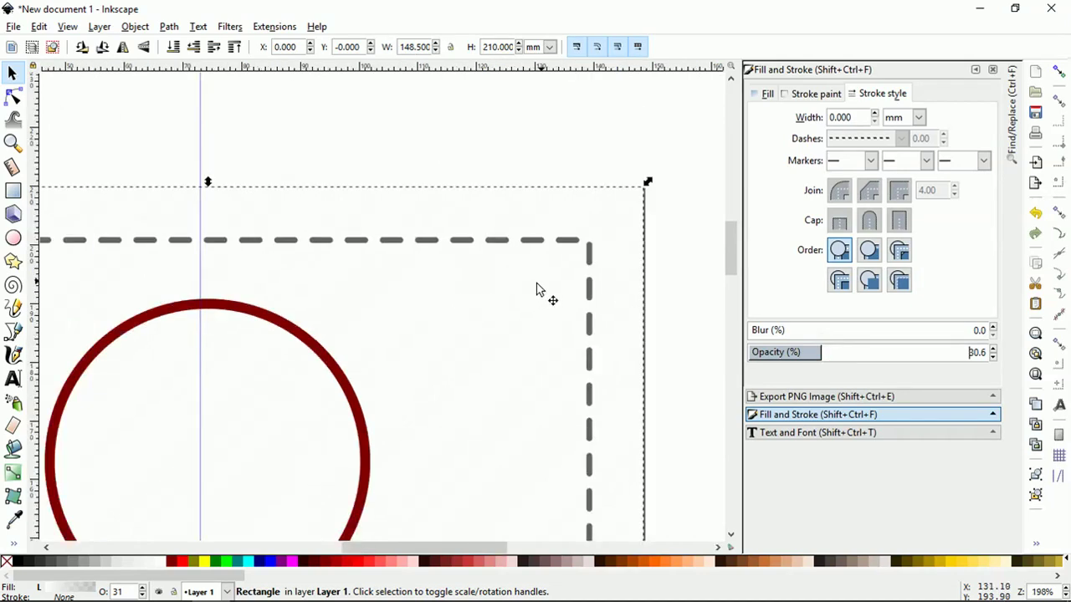
pyautogui.moveTo(821, 351); pyautogui.dragTo(885, 351)
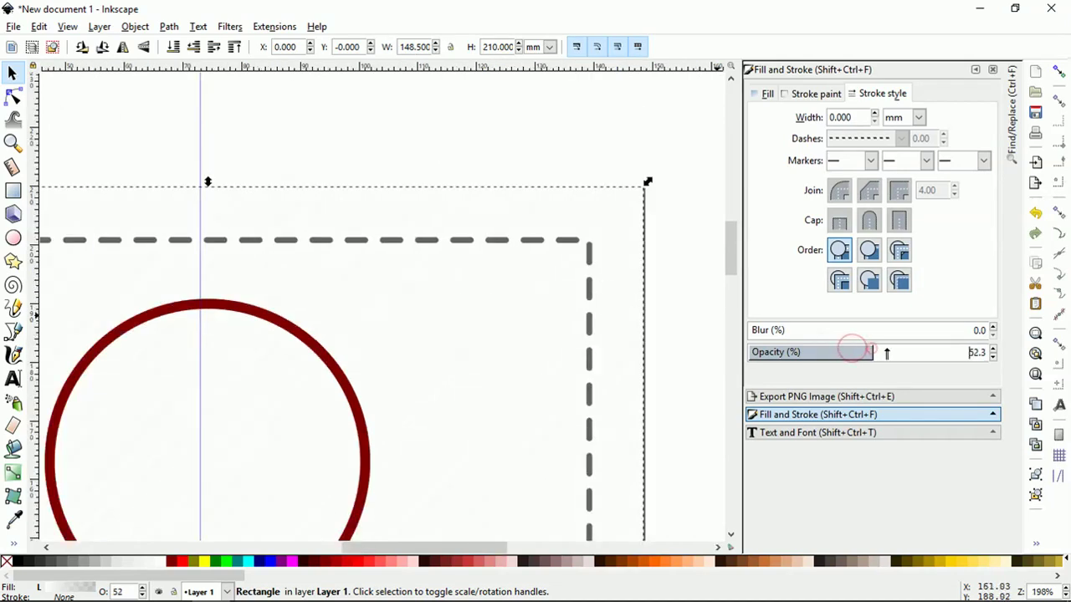
pyautogui.keyDown('ctrl'); pyautogui.scroll(-2, 676, 240); pyautogui.keyUp('ctrl')
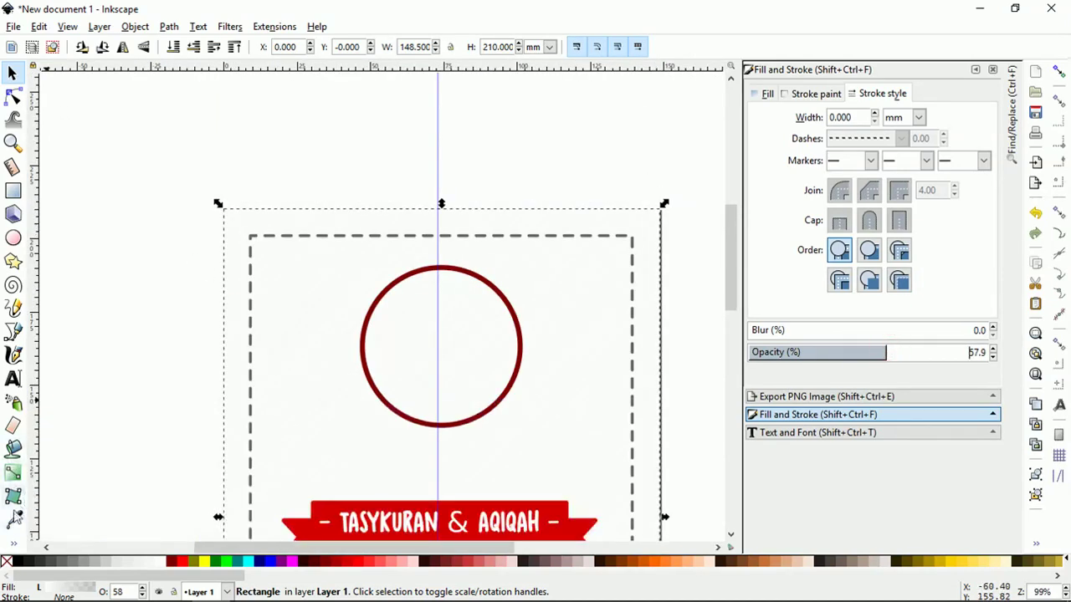
# - Nudge the background gradient's end point slightly
pyautogui.click(13, 475)
pyautogui.keyDown('ctrl'); pyautogui.scroll(4, 223, 275); pyautogui.keyUp('ctrl')
pyautogui.keyDown('ctrl'); pyautogui.scroll(3, 219, 228); pyautogui.keyUp('ctrl')
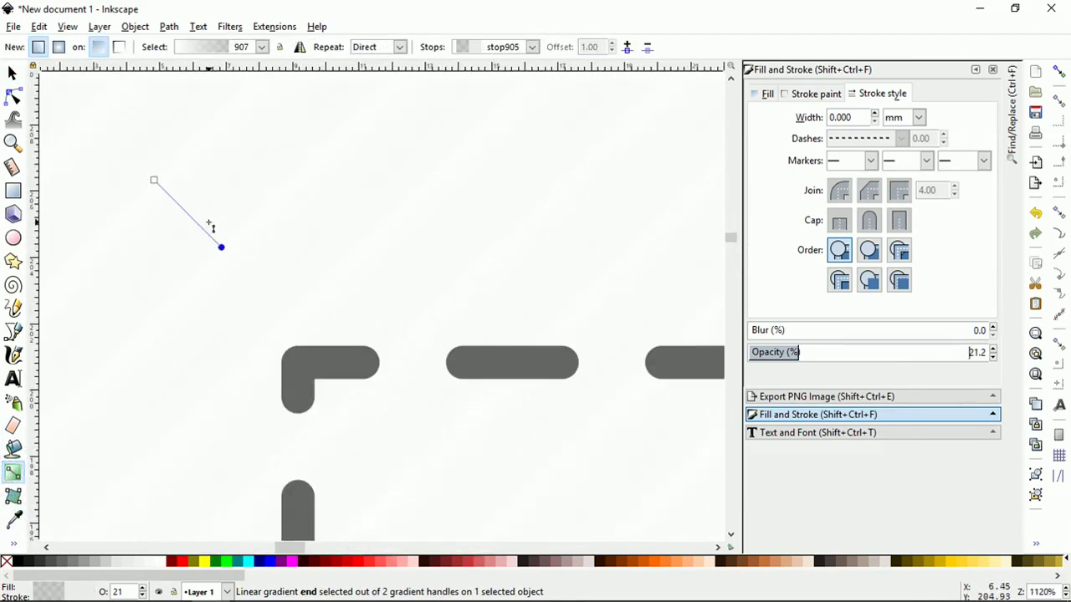
pyautogui.moveTo(220, 247); pyautogui.dragTo(226, 251)
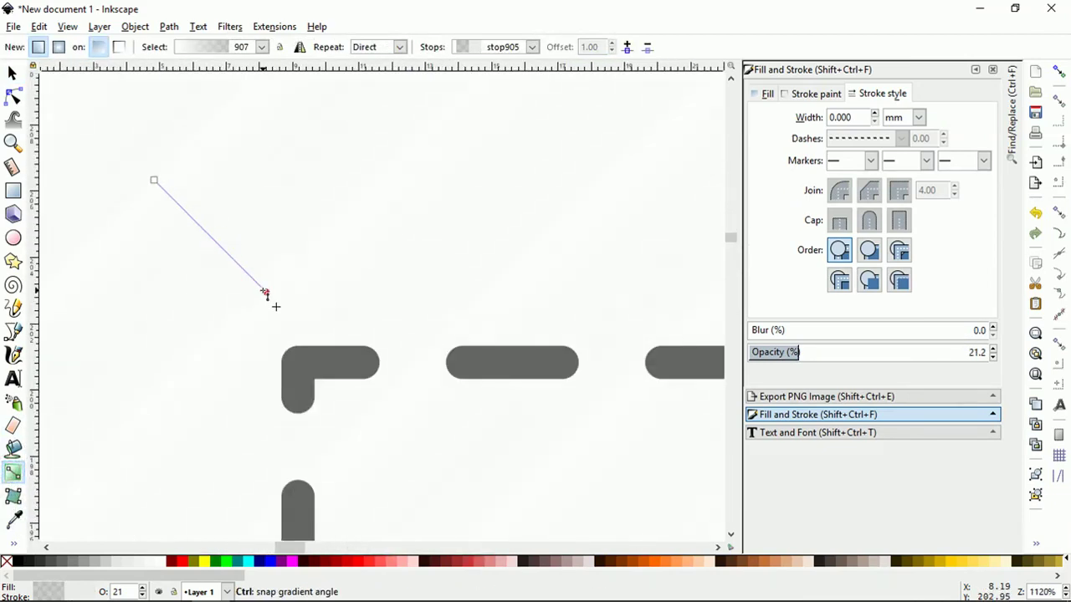
pyautogui.keyDown('ctrl'); pyautogui.scroll(-1, 285, 248); pyautogui.keyUp('ctrl')
pyautogui.keyDown('ctrl'); pyautogui.scroll(-6, 287, 249); pyautogui.keyUp('ctrl')
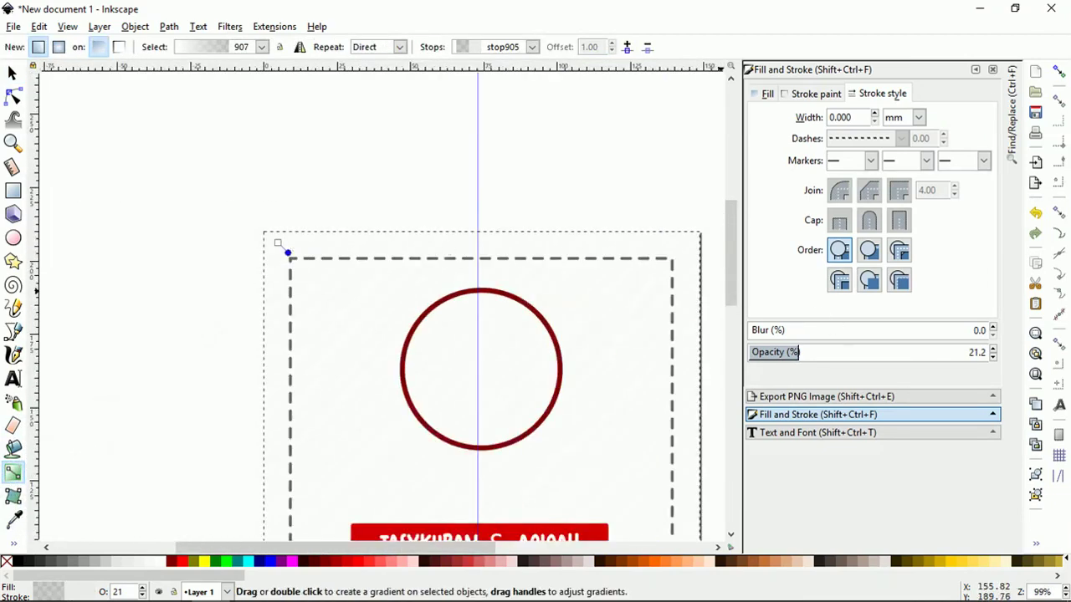
# - Settle the background opacity at 72.4%
pyautogui.moveTo(828, 353); pyautogui.dragTo(978, 352)
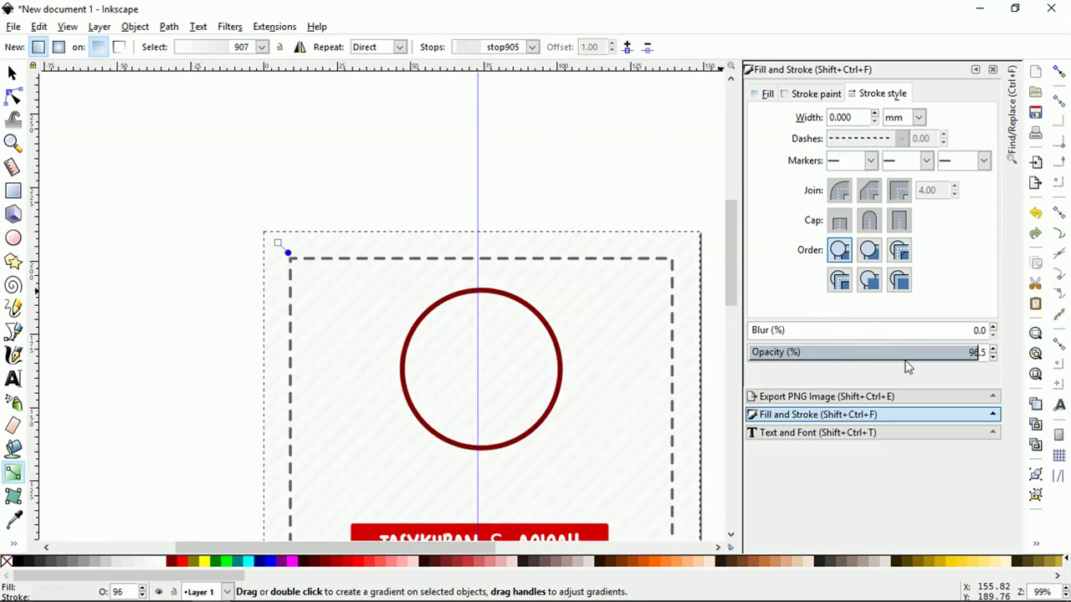
pyautogui.moveTo(905, 363); pyautogui.dragTo(922, 364)
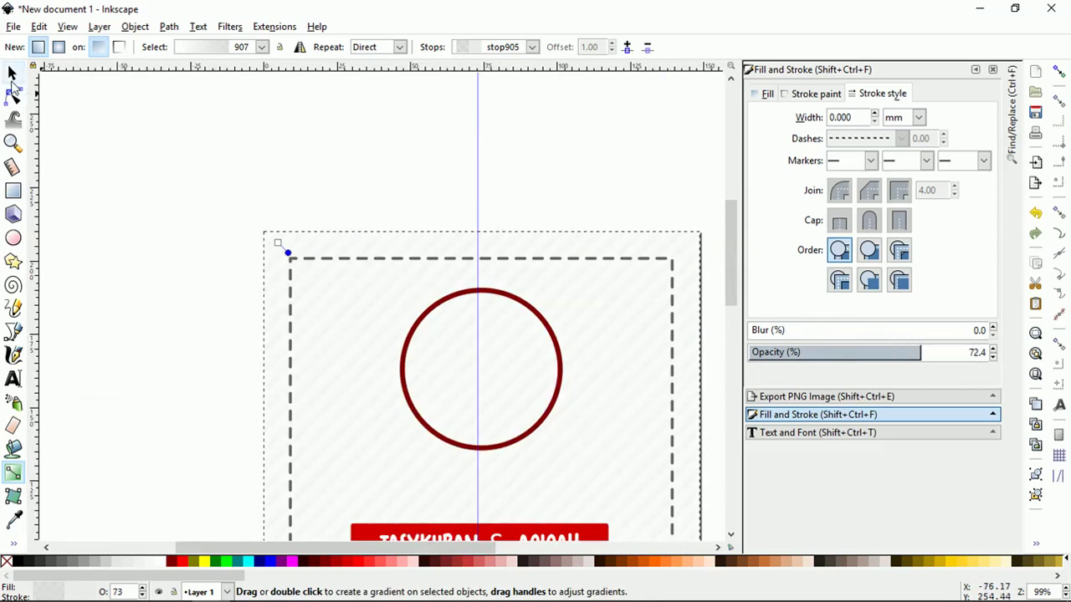
pyautogui.click(13, 75)
pyautogui.keyDown('ctrl'); pyautogui.scroll(-2, 219, 150); pyautogui.keyUp('ctrl')
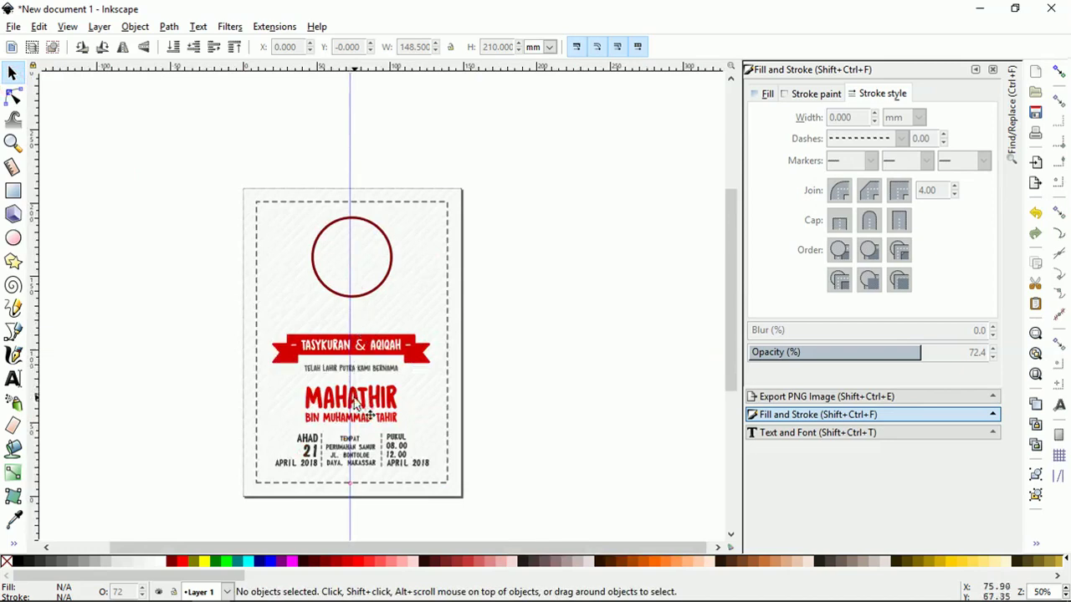
pyautogui.keyDown('ctrl'); pyautogui.scroll(1, 360, 410); pyautogui.keyUp('ctrl')
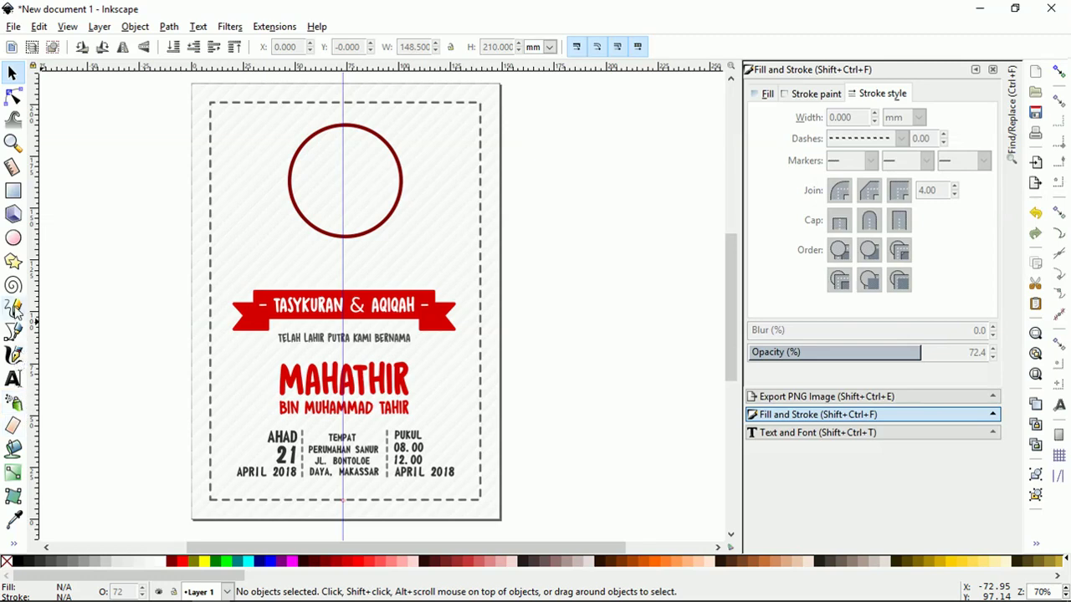
# - Draw a 5-corner star to the left of the page
pyautogui.click(14, 259)
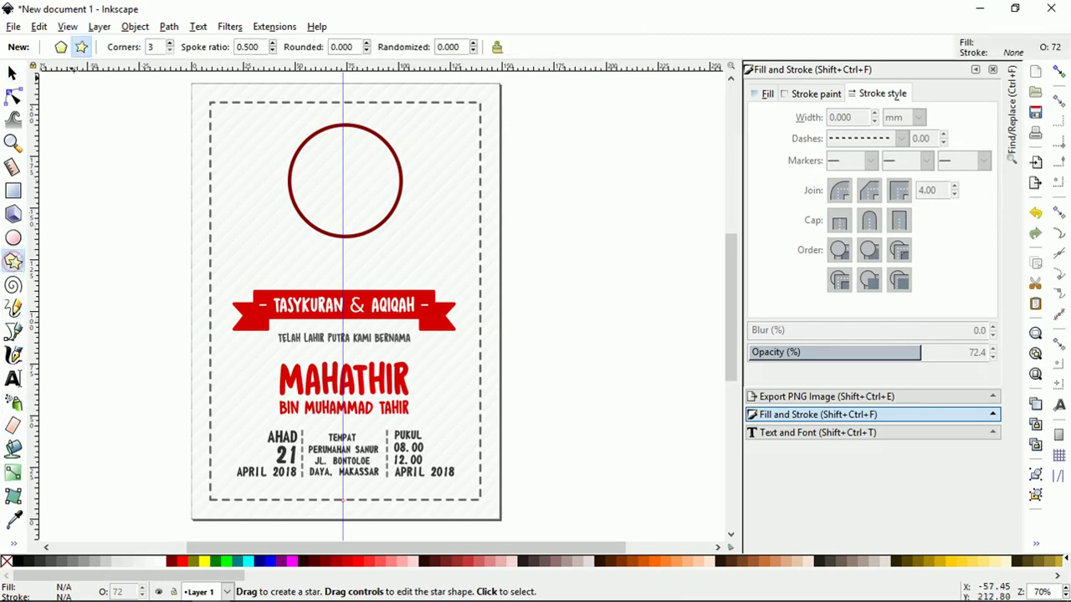
pyautogui.doubleClick(152, 47)
pyautogui.write('5')
pyautogui.moveTo(106, 158); pyautogui.dragTo(146, 215)
# - Set the star's Rounded to 0.170 and Spoke ratio to 0.630
pyautogui.scroll(2, 292, 81)
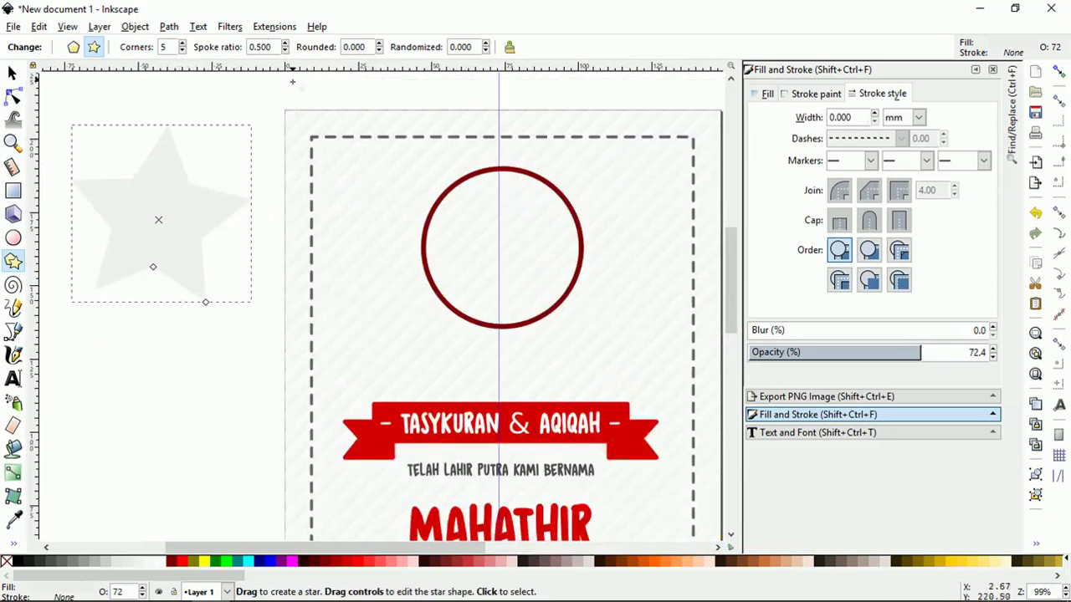
pyautogui.click(380, 44)
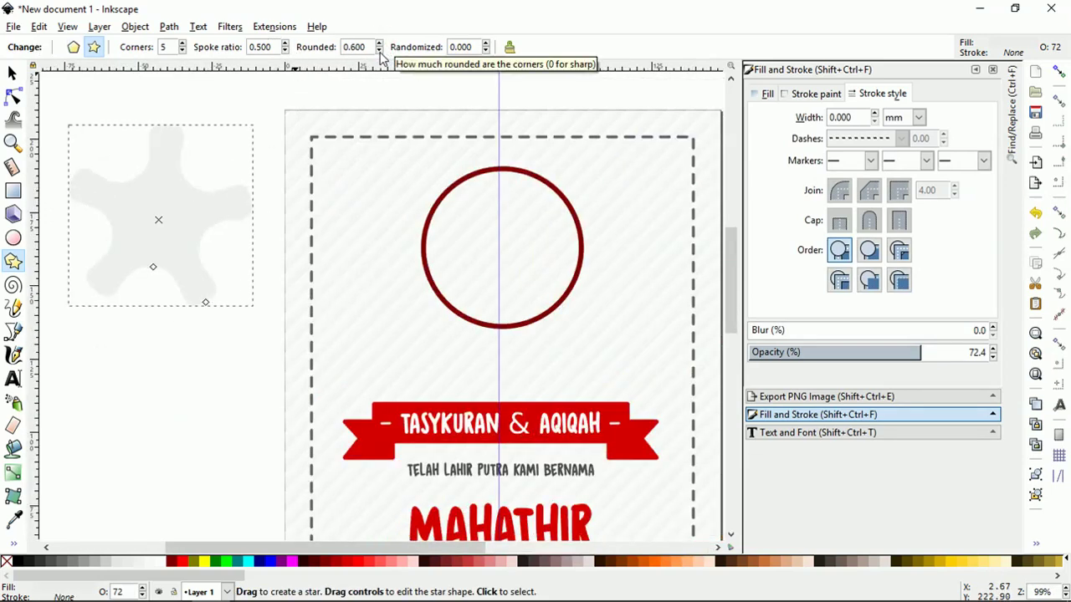
pyautogui.click(380, 50)
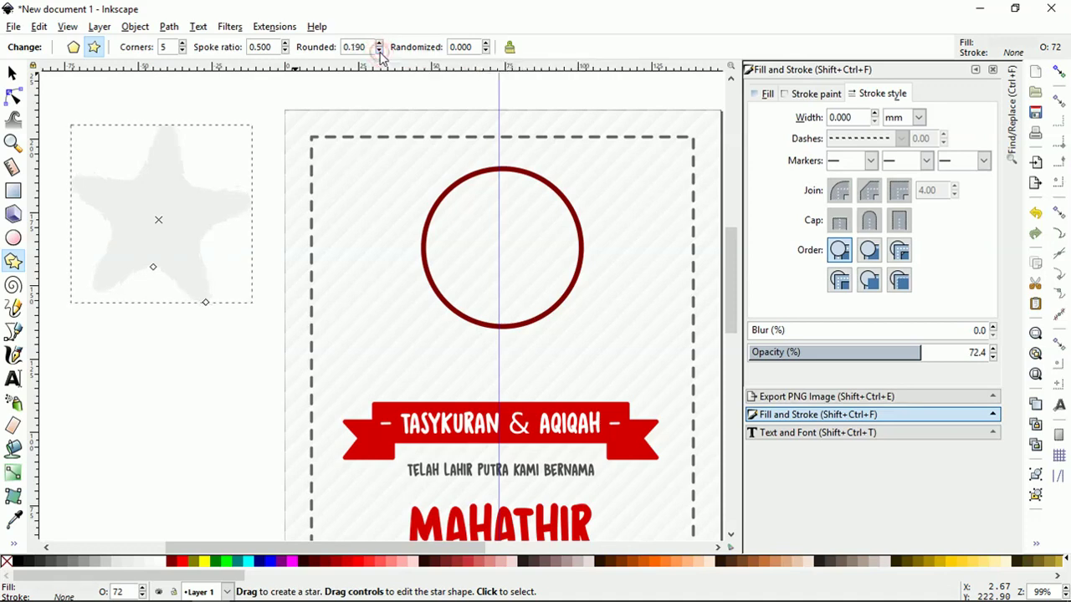
pyautogui.click(379, 51)
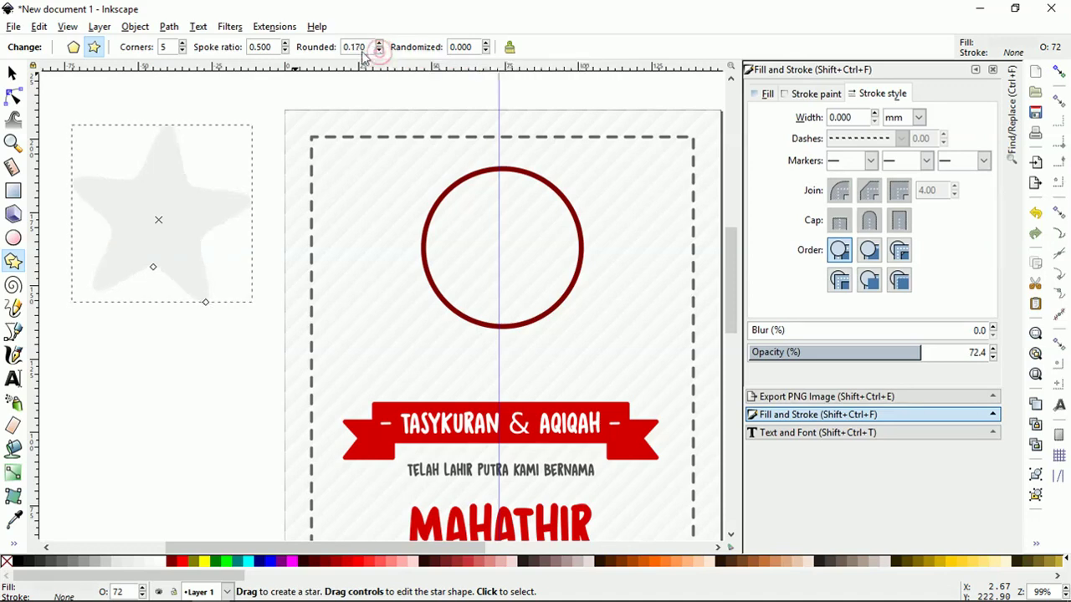
pyautogui.click(286, 44)
pyautogui.click(286, 43)
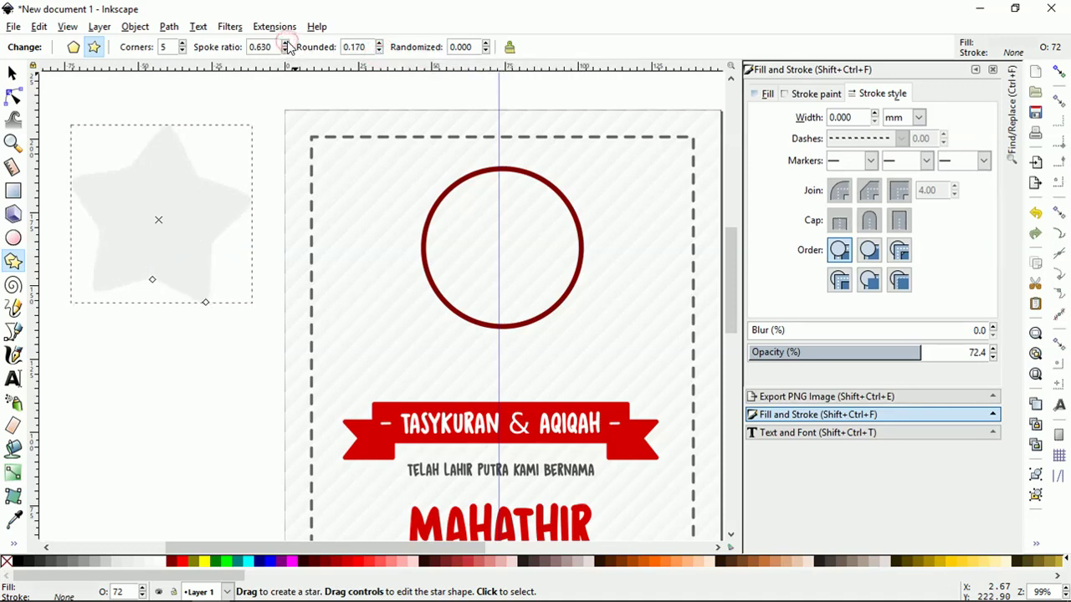
# - Select the star and rotate it slightly
pyautogui.click(11, 74)
pyautogui.click(175, 179)
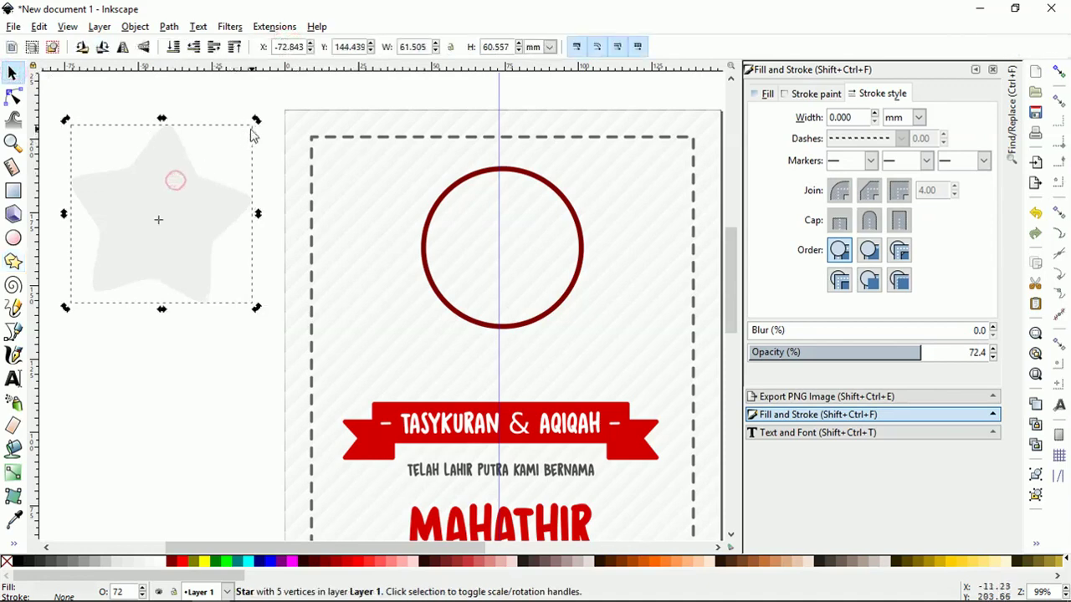
pyautogui.moveTo(251, 127); pyautogui.dragTo(256, 120)
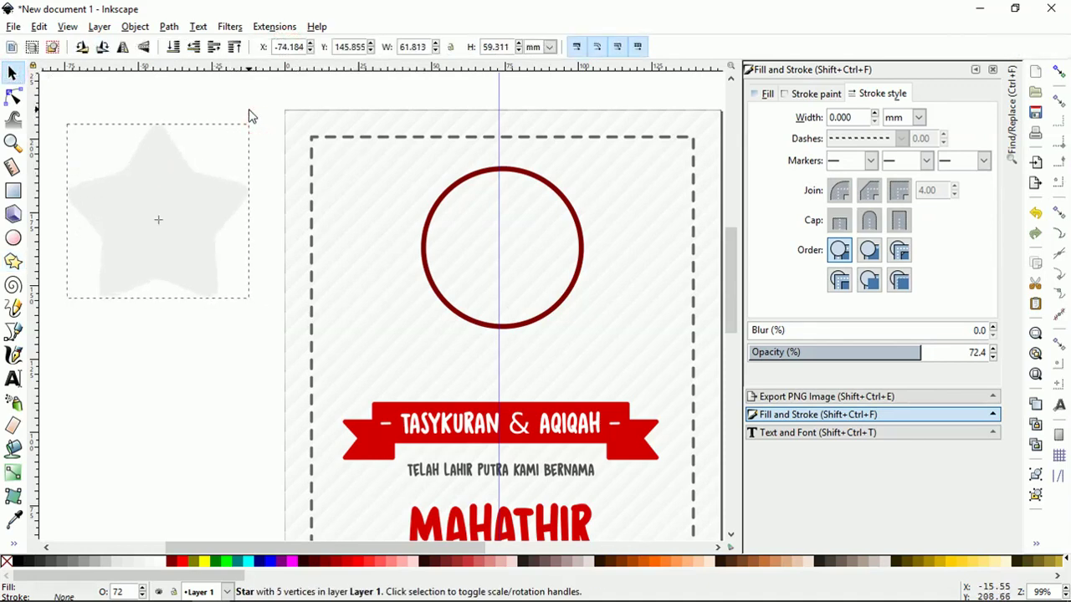
# - Fill the star red, duplicate it below-left, and make the original fully opaque
pyautogui.click(346, 560)
pyautogui.scroll(-2, 367, 314)
pyautogui.hotkey('ctrl', 'd')
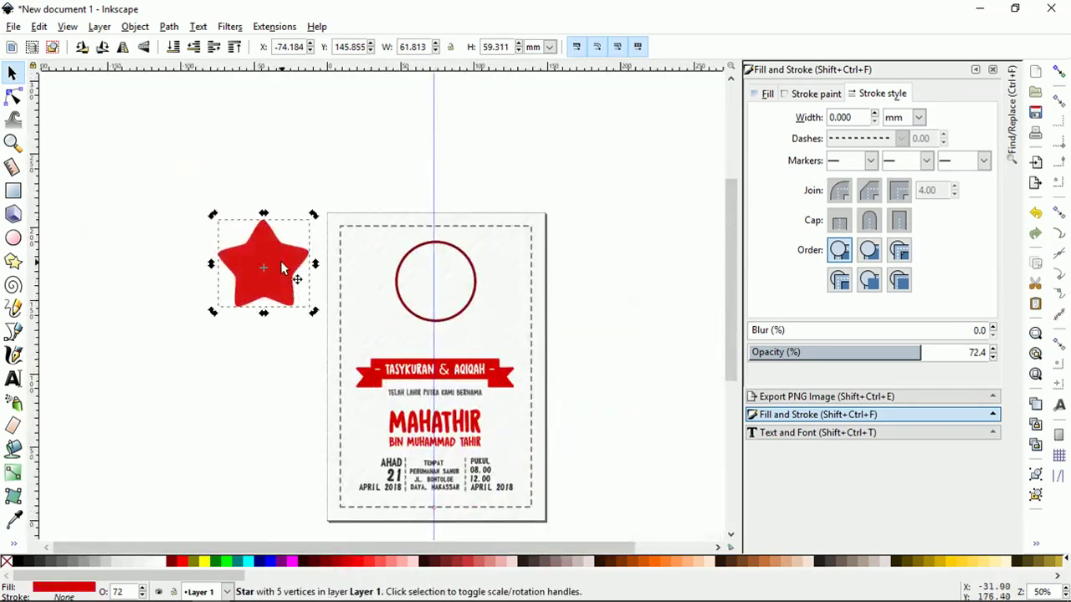
pyautogui.moveTo(279, 270); pyautogui.dragTo(238, 390)
pyautogui.click(280, 289)
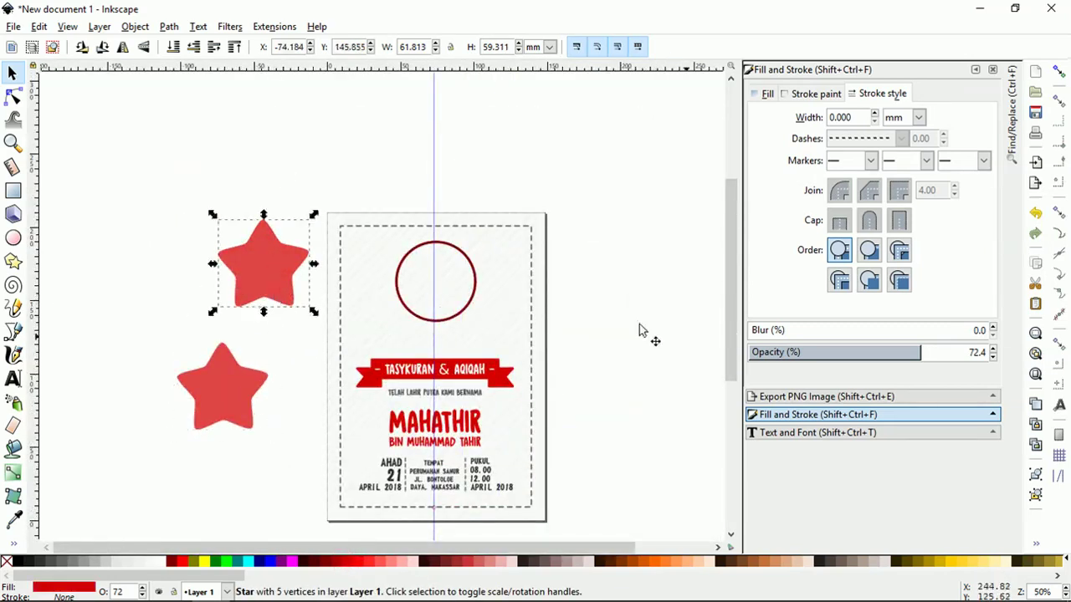
pyautogui.moveTo(945, 358); pyautogui.dragTo(995, 352)
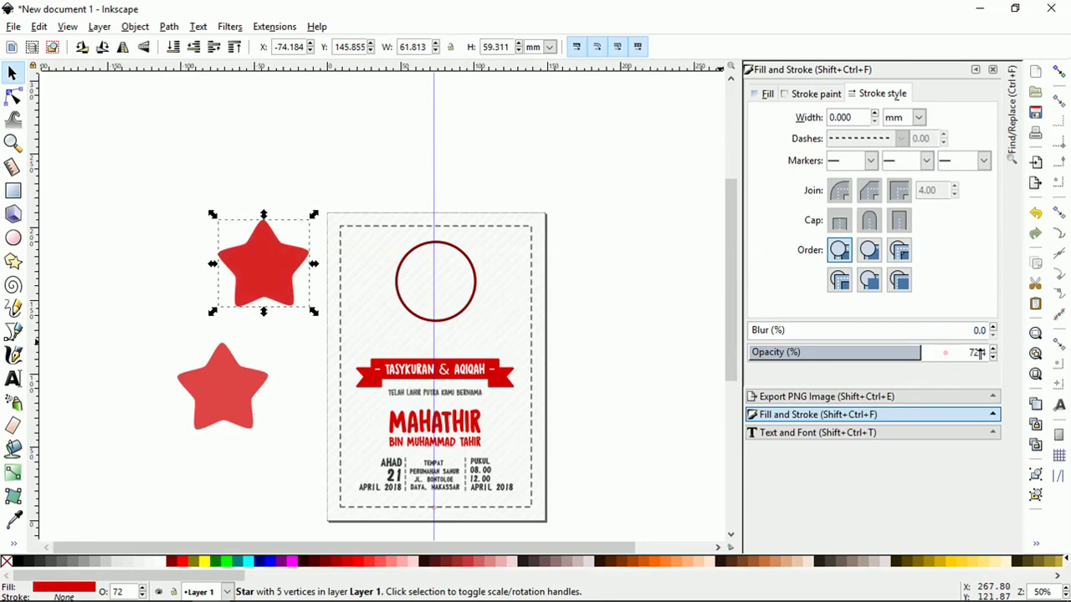
# - Turn the copy into an opaque teal star, then add a light orange duplicate beside it
pyautogui.click(247, 403)
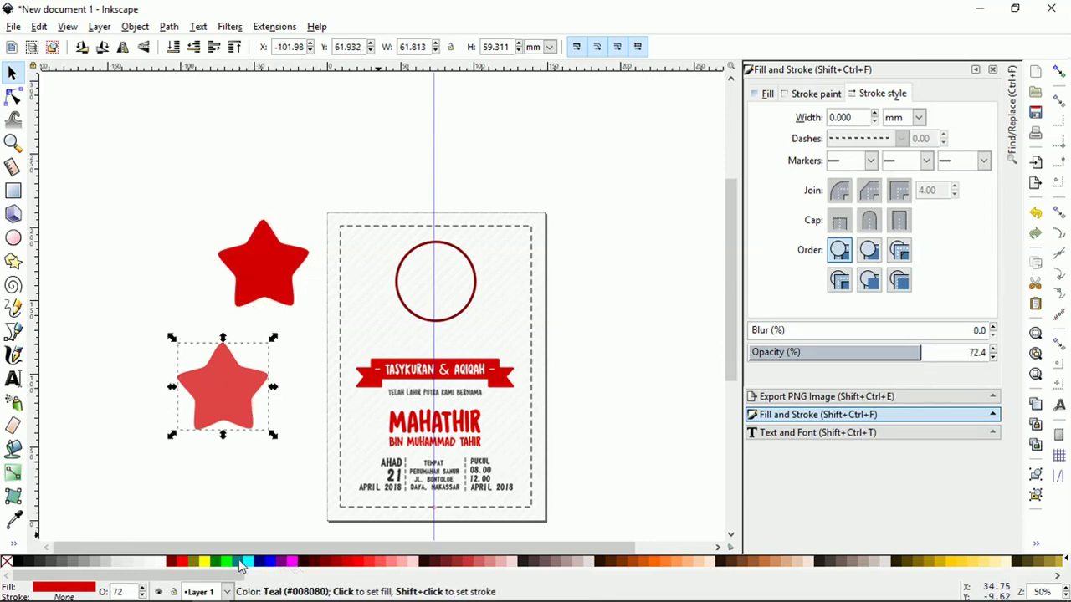
pyautogui.click(241, 562)
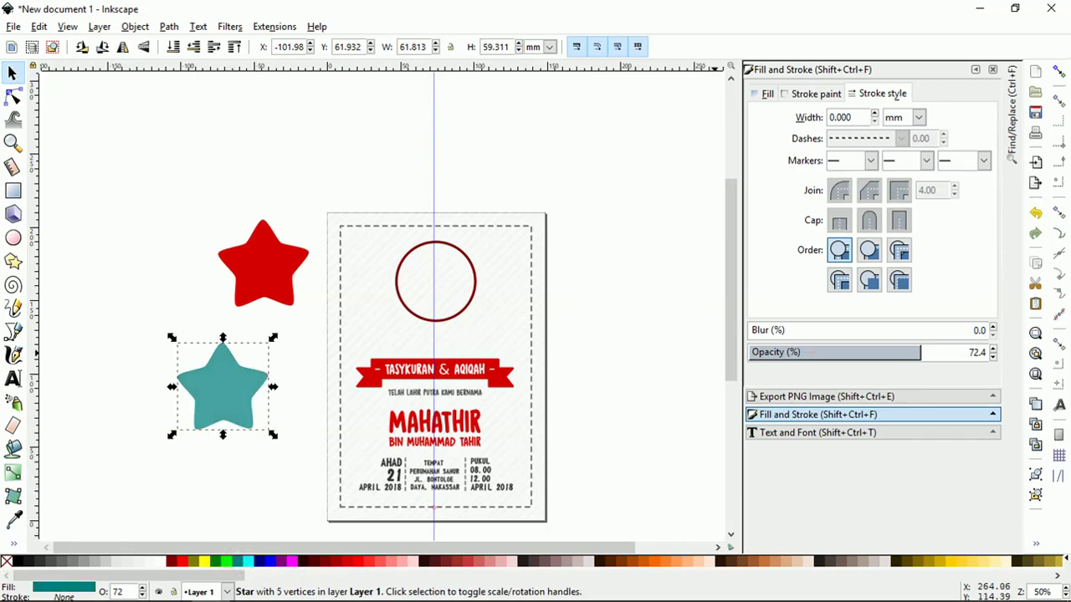
pyautogui.moveTo(928, 352); pyautogui.dragTo(993, 352)
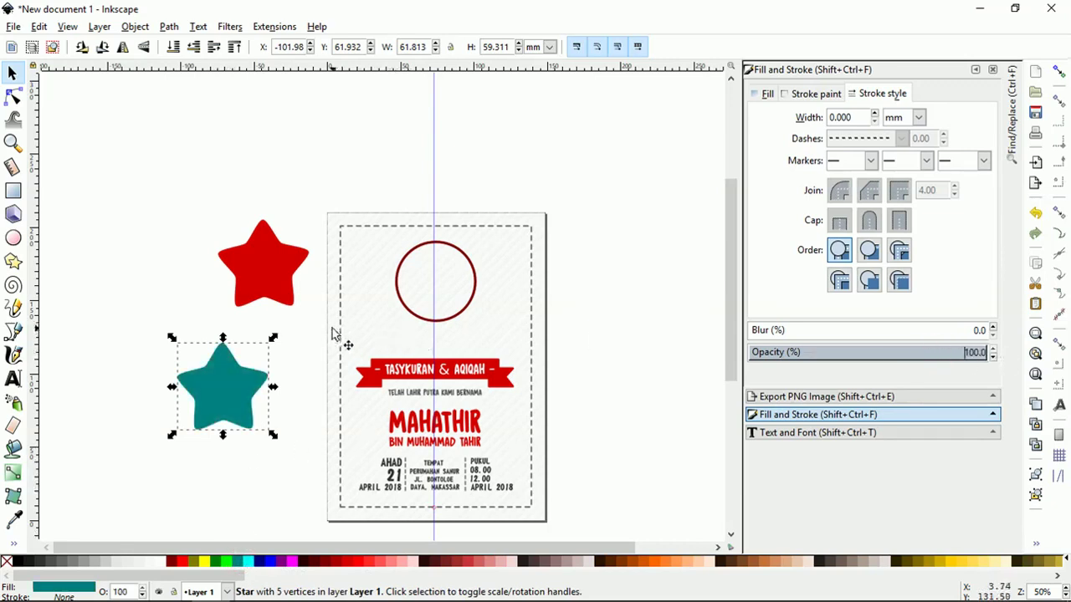
pyautogui.hotkey('ctrl', 'd')
pyautogui.moveTo(214, 399); pyautogui.dragTo(154, 283)
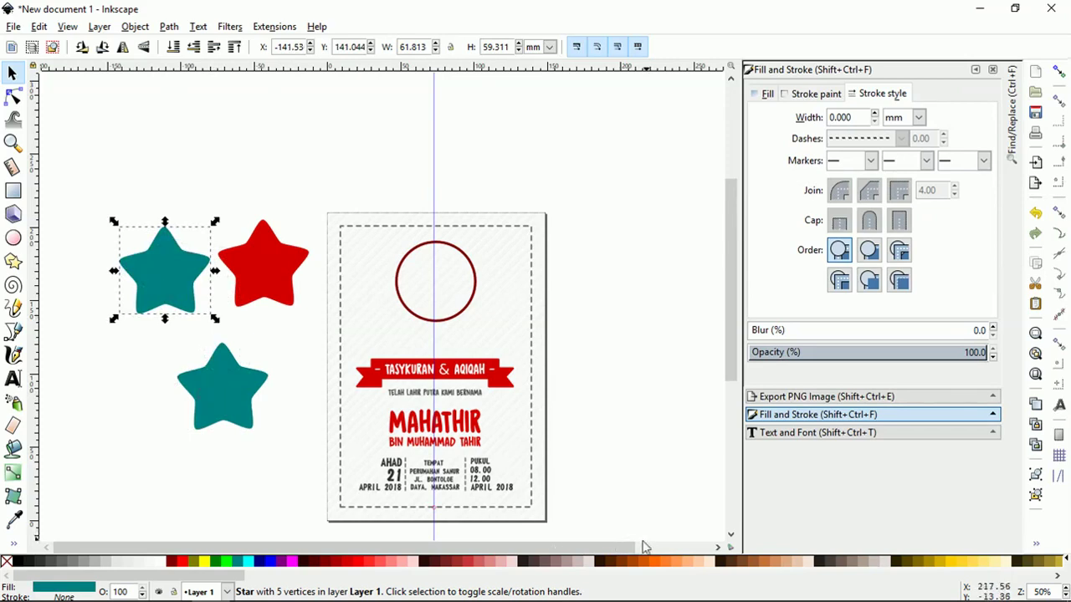
pyautogui.click(676, 561)
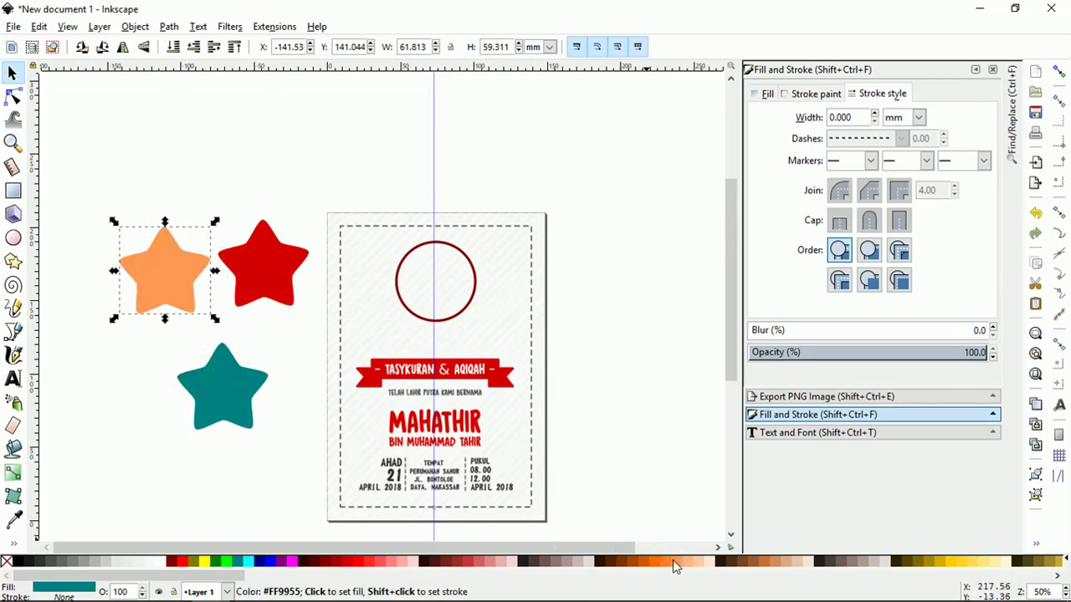
# - Change the red star to lighter salmon and lighten the teal star's colour
pyautogui.click(266, 286)
pyautogui.click(382, 561)
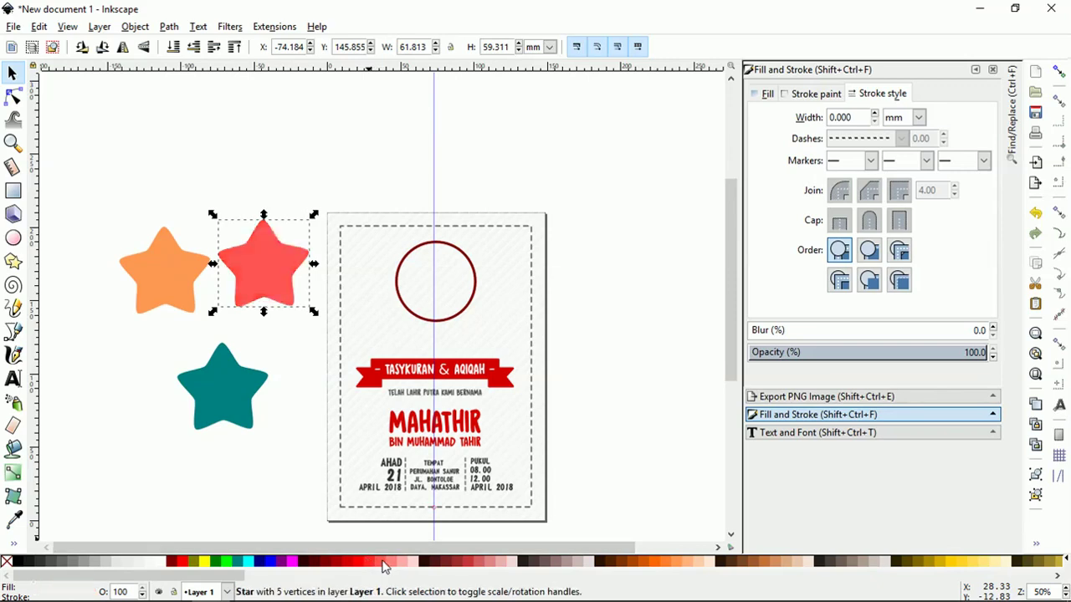
pyautogui.click(229, 410)
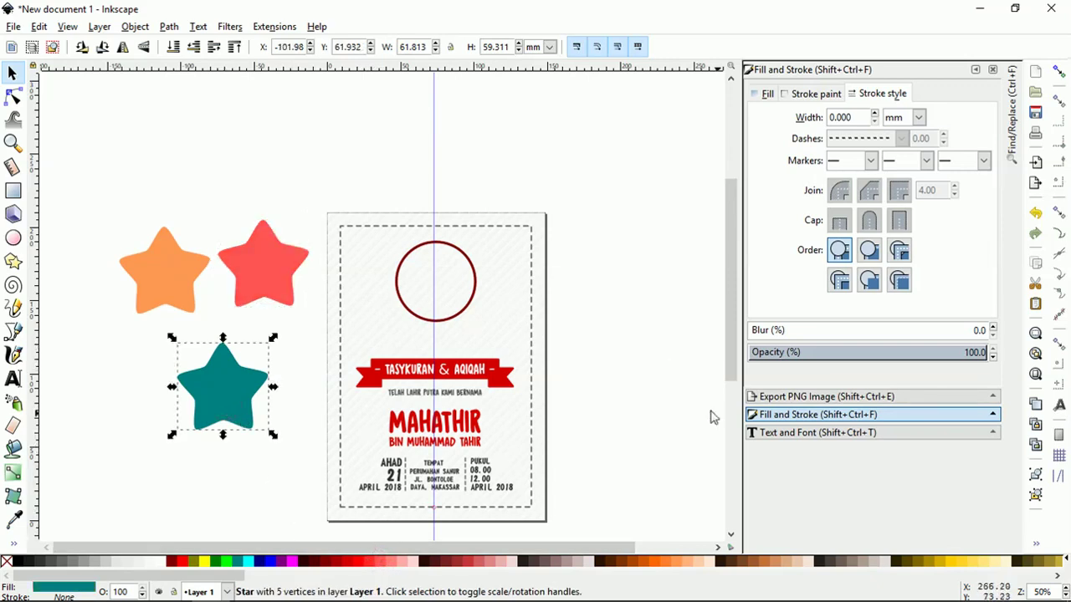
pyautogui.click(763, 94)
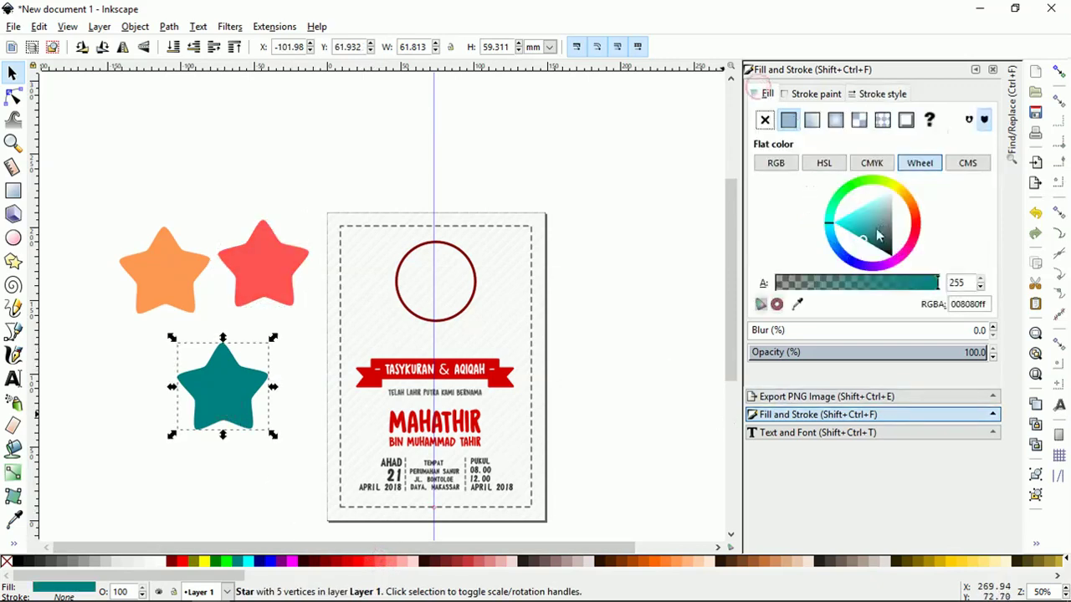
pyautogui.moveTo(865, 241); pyautogui.dragTo(853, 237)
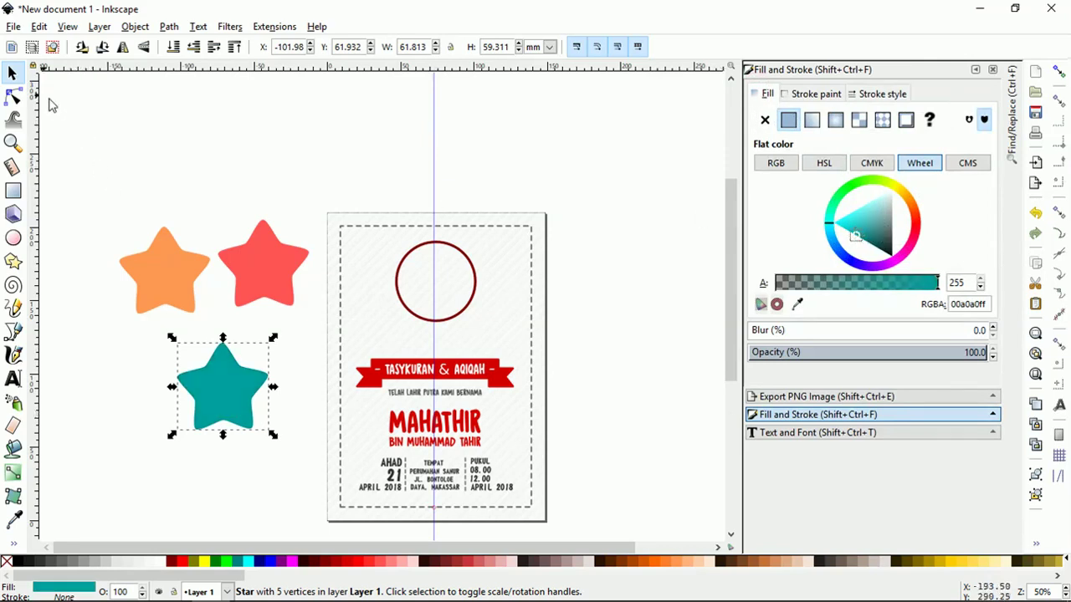
# - Move the salmon star toward the orange one and shrink the teal star
pyautogui.click(268, 283)
pyautogui.moveTo(261, 271); pyautogui.dragTo(210, 303)
pyautogui.click(214, 376)
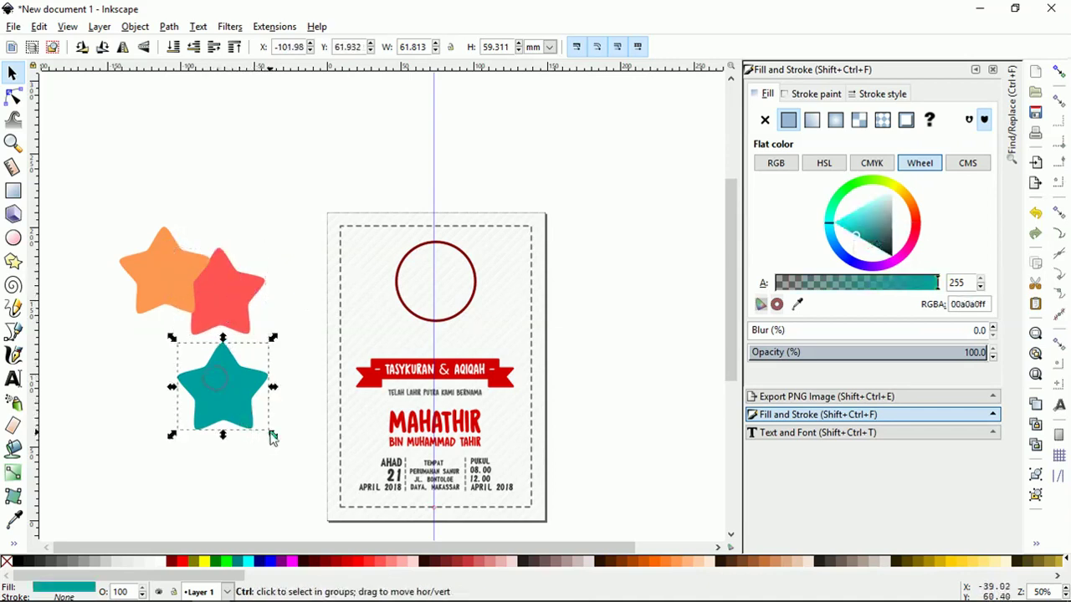
pyautogui.moveTo(272, 435); pyautogui.dragTo(261, 433)
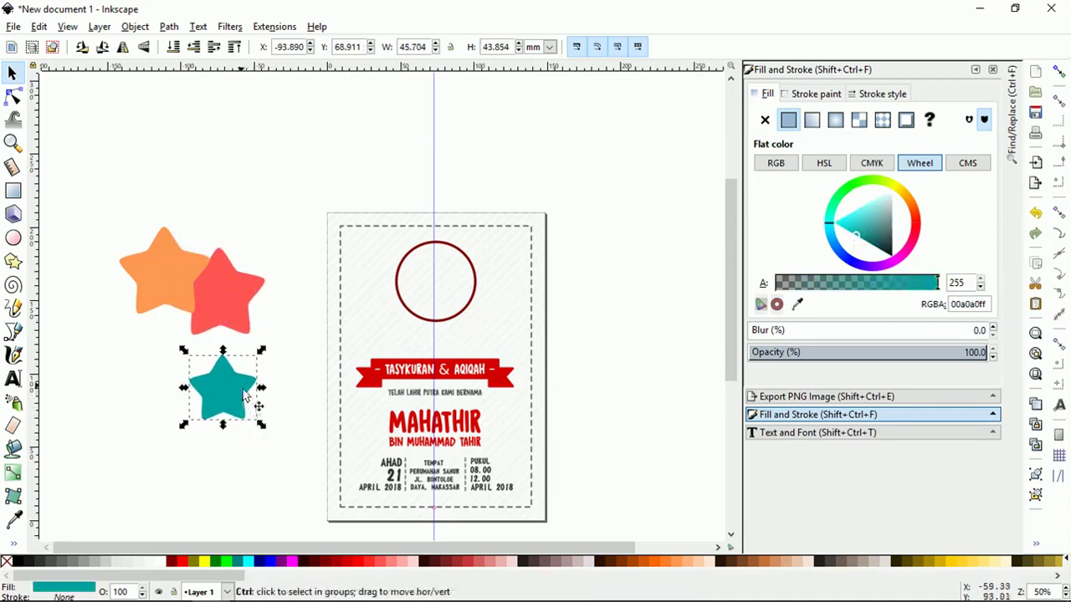
pyautogui.scroll(1, 262, 433)
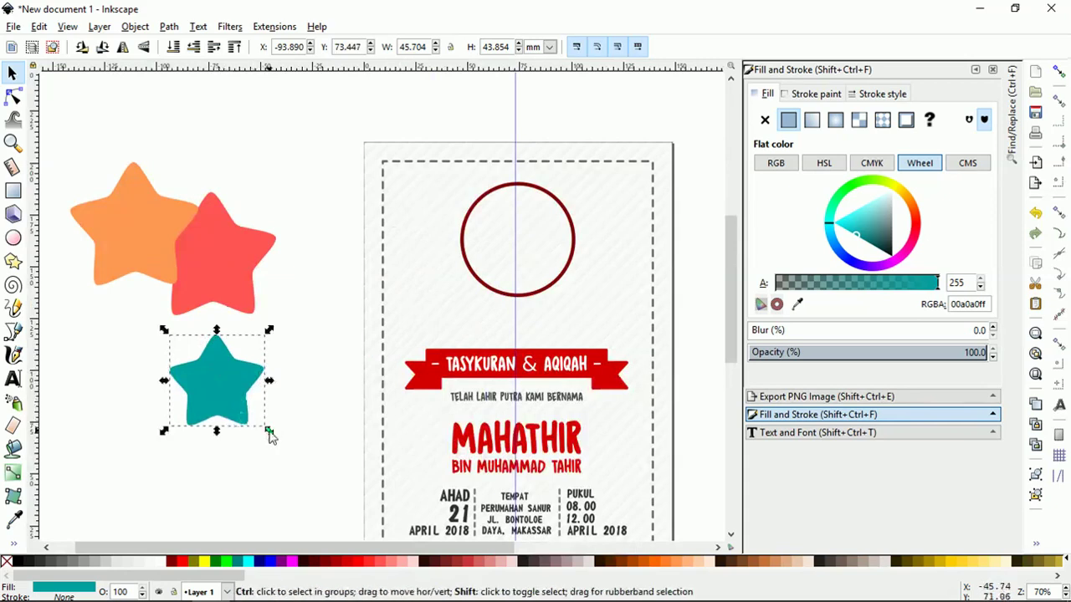
pyautogui.moveTo(266, 434); pyautogui.dragTo(255, 420)
# - Shrink the orange star below the teal one and line up the salmon star above them
pyautogui.click(133, 224)
pyautogui.moveTo(133, 224)
pyautogui.mouseDown()
pyautogui.moveTo(211, 409)
pyautogui.moveTo(223, 503)
pyautogui.mouseUp()
pyautogui.scroll(-1, 224, 268)
pyautogui.scroll(1, 239, 462)
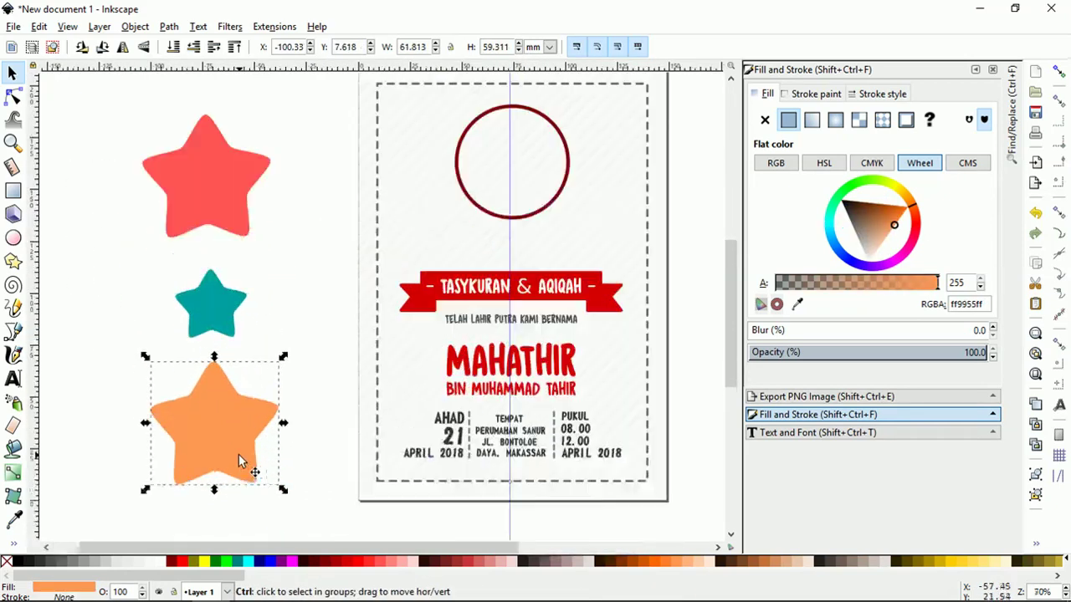
pyautogui.moveTo(284, 492); pyautogui.dragTo(251, 471)
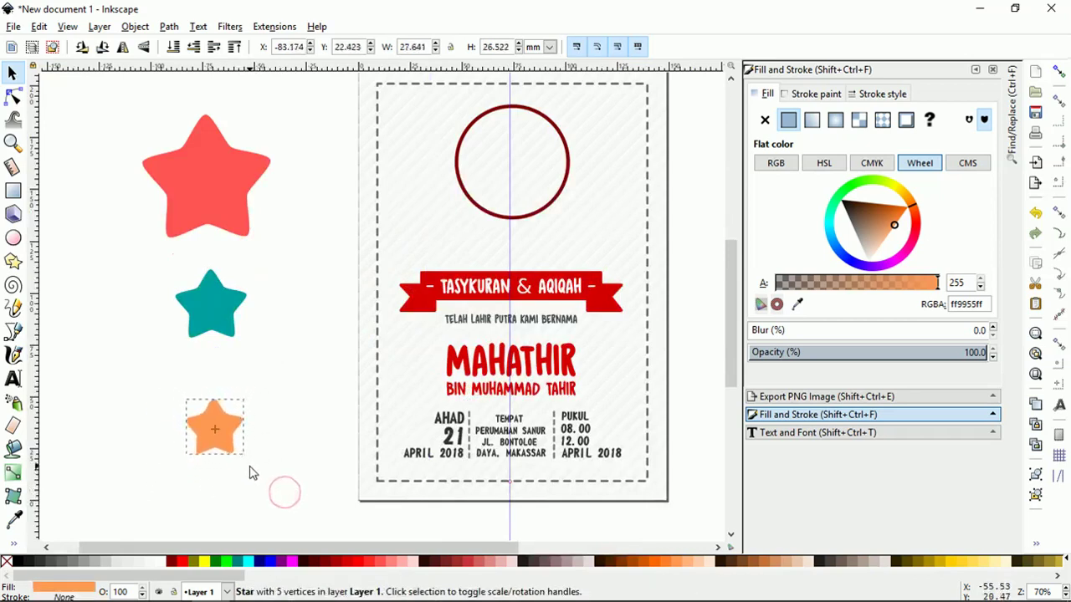
pyautogui.click(208, 408)
pyautogui.moveTo(211, 425); pyautogui.dragTo(208, 370)
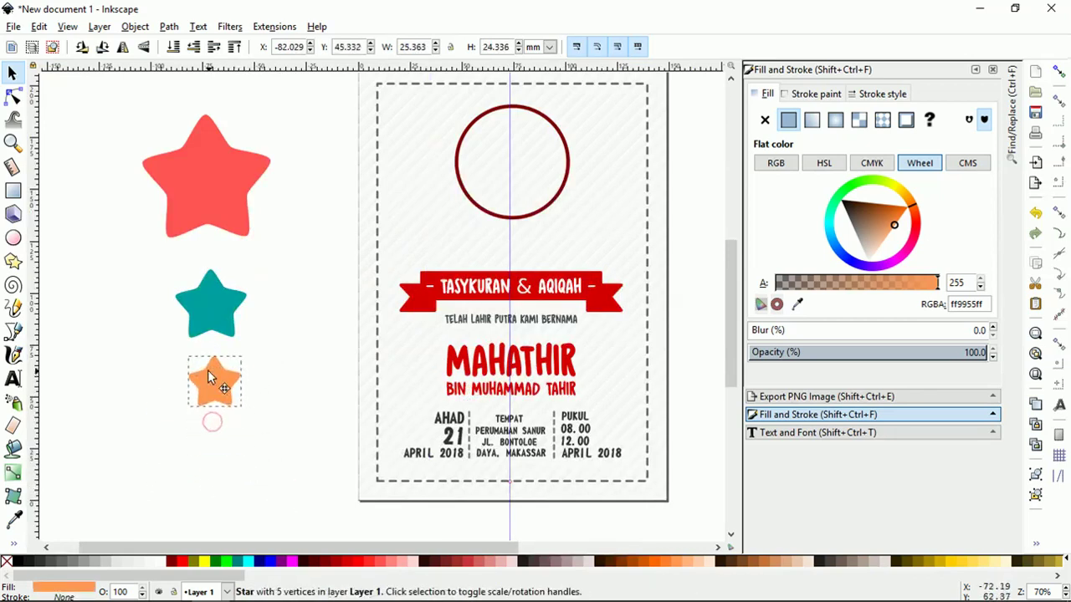
pyautogui.moveTo(199, 201); pyautogui.dragTo(199, 215)
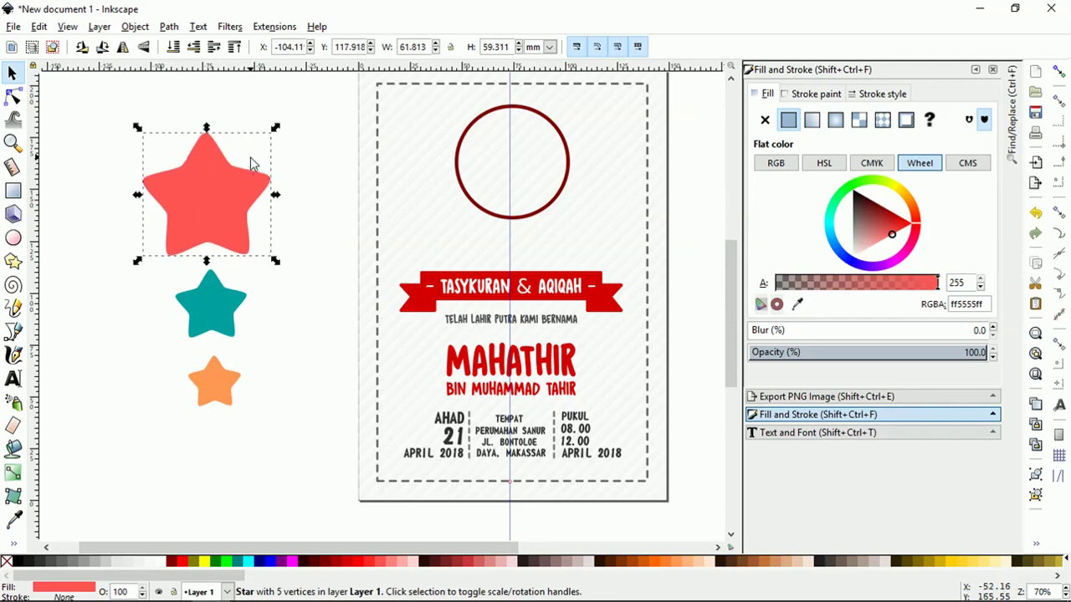
# - Group the salmon, teal and orange stars and move the group onto the card
pyautogui.keyDown('shift'); pyautogui.click(218, 310); pyautogui.keyUp('shift')
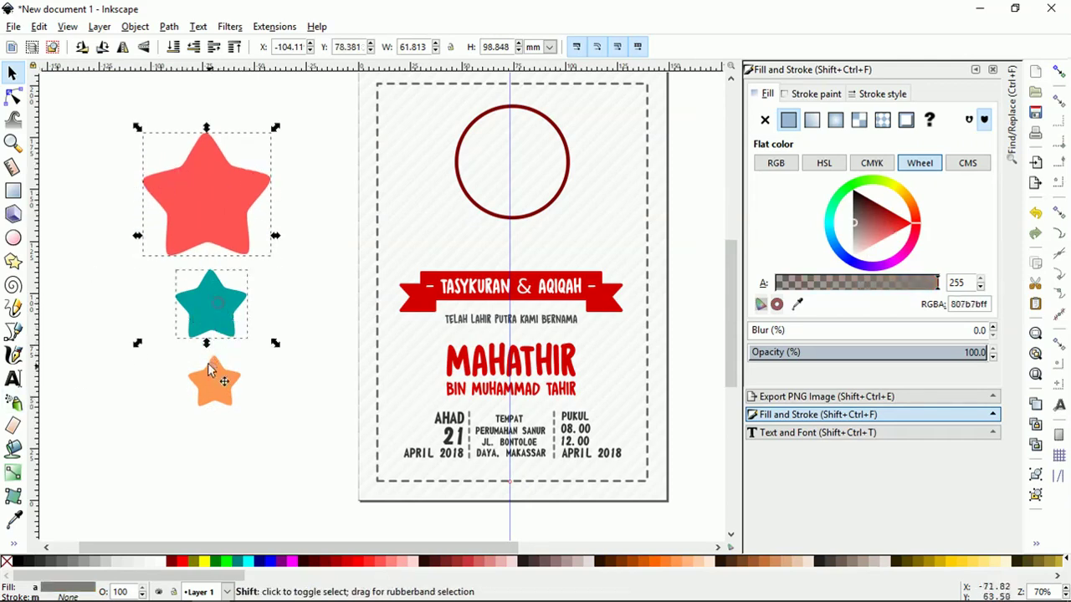
pyautogui.keyDown('shift'); pyautogui.click(209, 368); pyautogui.keyUp('shift')
pyautogui.scroll(1, 211, 372)
pyautogui.rightClick(210, 383)
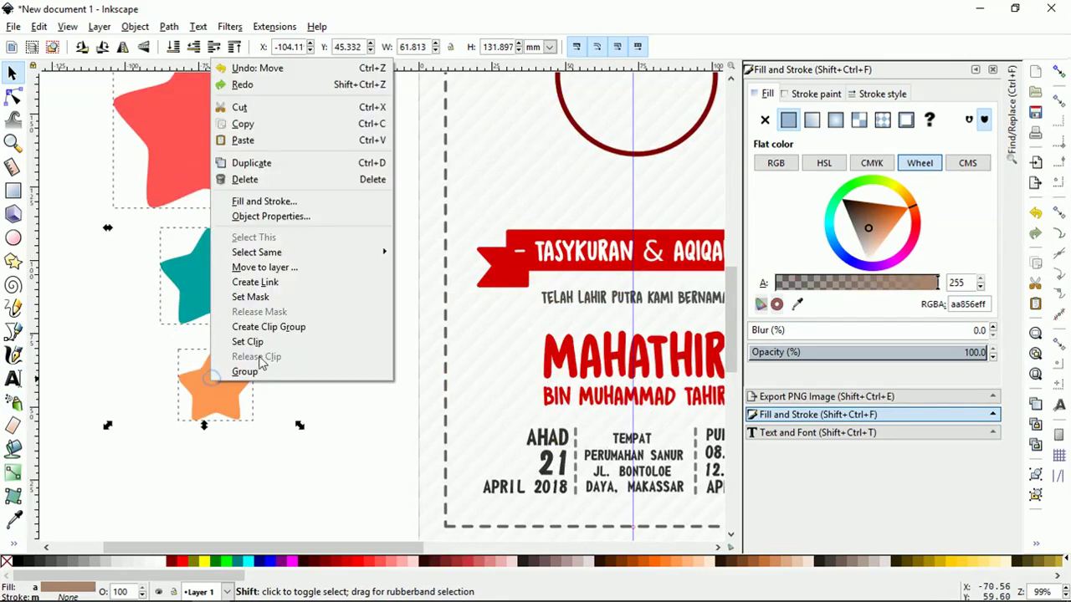
pyautogui.click(247, 371)
pyautogui.scroll(-2, 254, 365)
pyautogui.moveTo(193, 264); pyautogui.dragTo(378, 234)
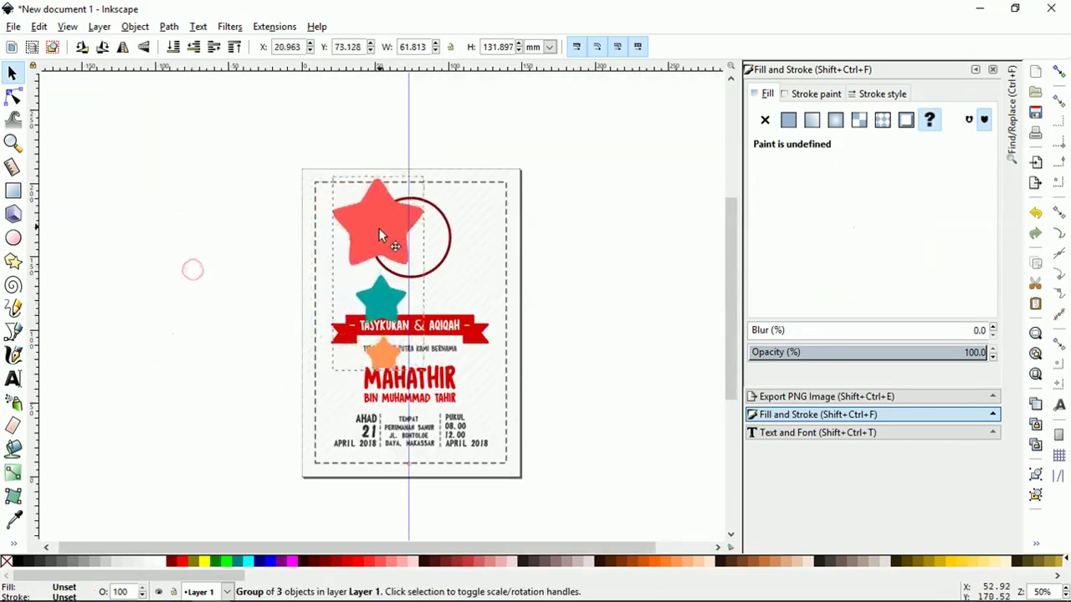
# - Scale the star group down, ungroup it, and select all three stars
pyautogui.moveTo(429, 175)
pyautogui.mouseDown()
pyautogui.moveTo(407, 217)
pyautogui.moveTo(339, 213)
pyautogui.moveTo(356, 209)
pyautogui.moveTo(320, 227)
pyautogui.mouseUp()
pyautogui.scroll(1, 349, 214)
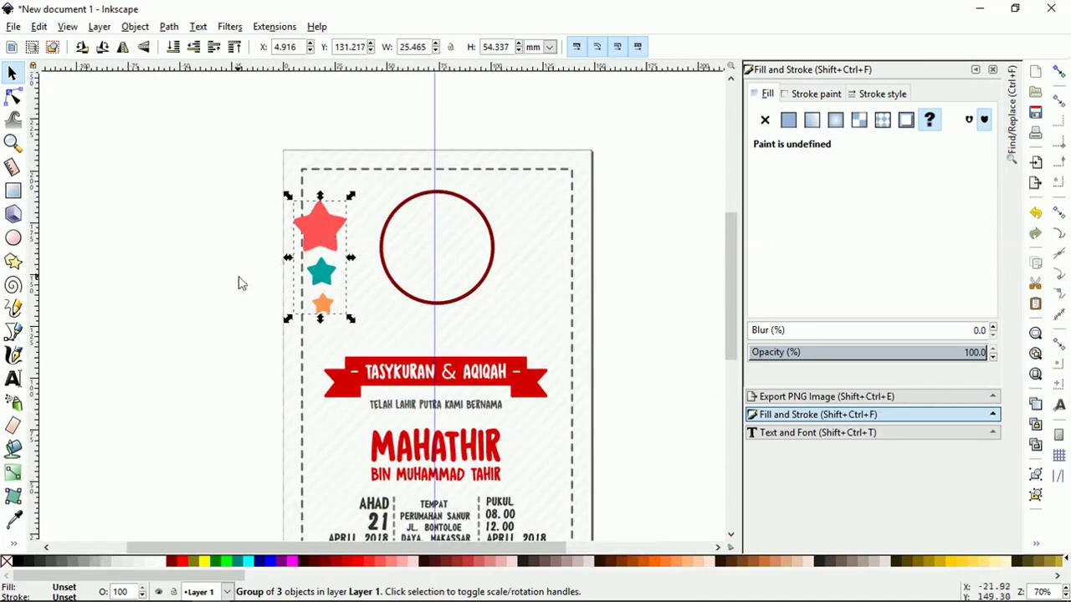
pyautogui.click(237, 277)
pyautogui.rightClick(316, 240)
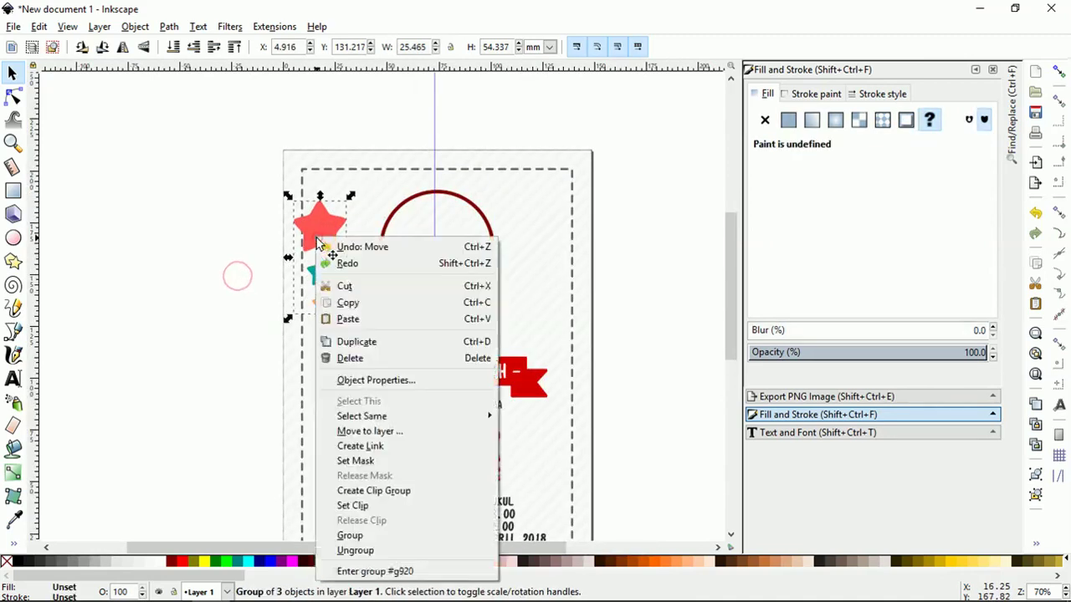
pyautogui.click(387, 550)
pyautogui.click(159, 298)
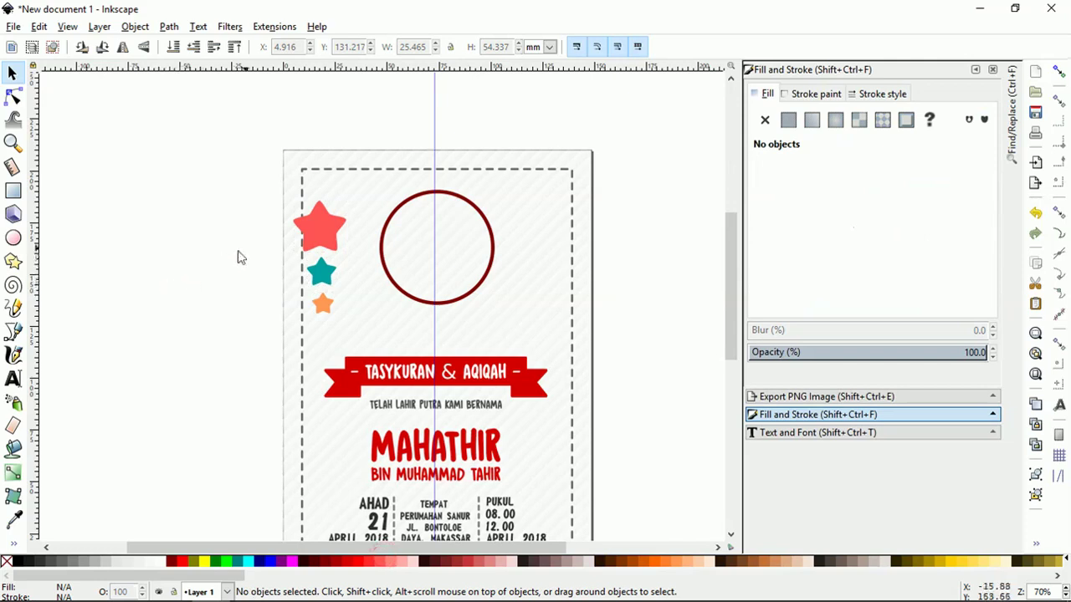
pyautogui.moveTo(235, 182); pyautogui.dragTo(389, 336)
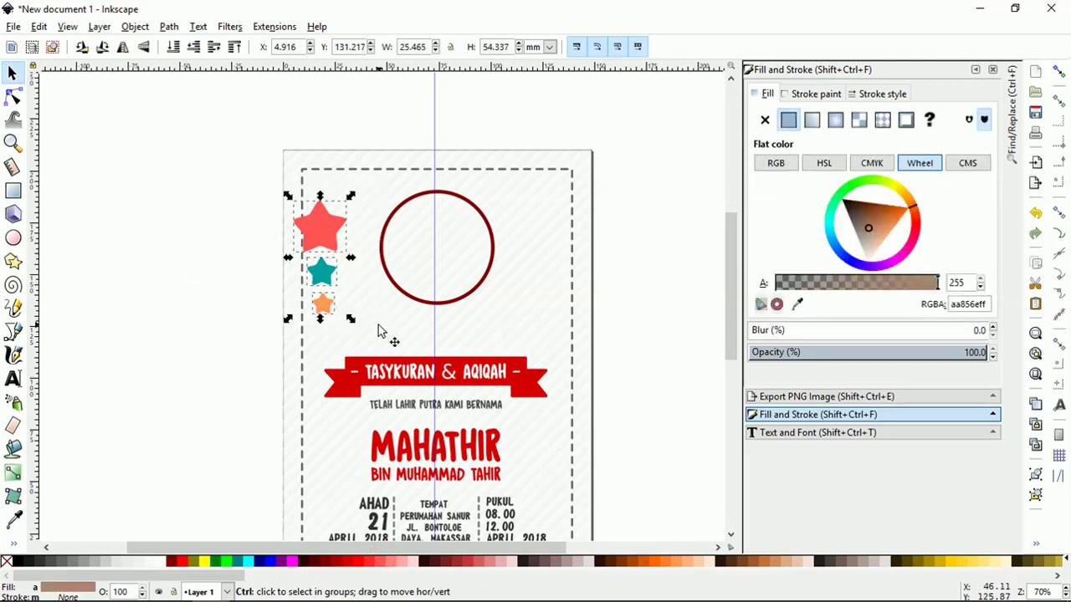
# - Duplicate the three stars to the card's right edge, moving that teal star onto the salmon one
pyautogui.hotkey('ctrl', 'd')
pyautogui.moveTo(343, 240); pyautogui.dragTo(570, 242)
pyautogui.click(614, 263)
pyautogui.click(565, 274)
pyautogui.doubleClick(564, 275)
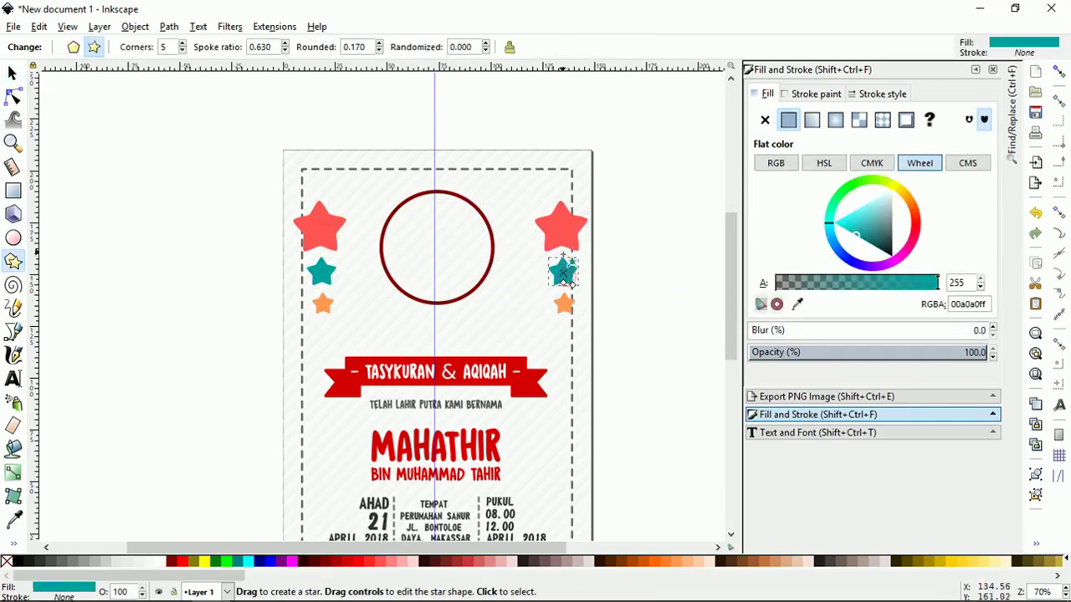
pyautogui.click(12, 73)
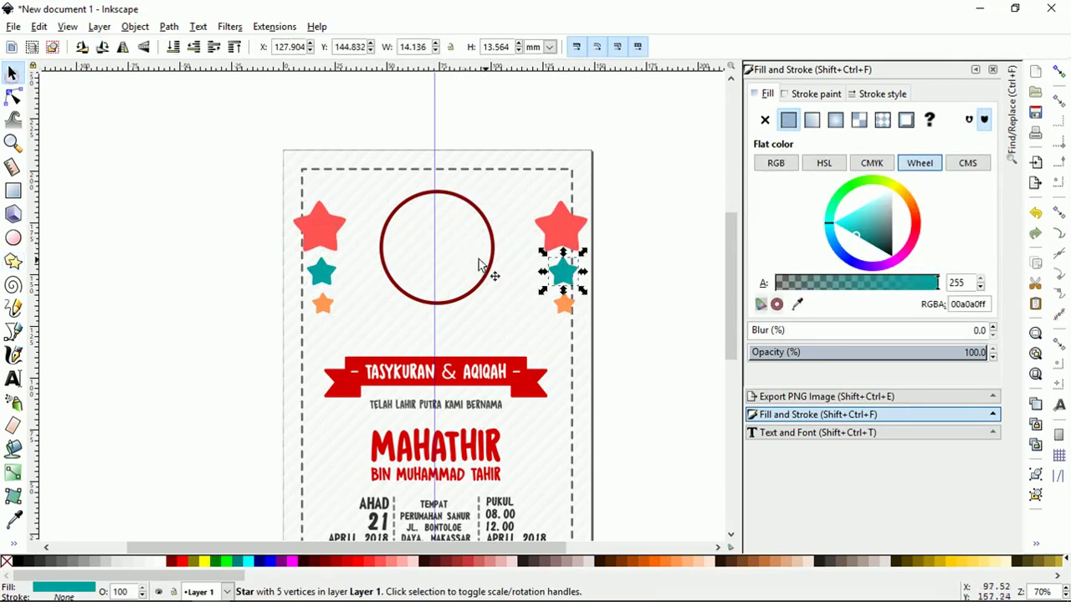
pyautogui.moveTo(563, 274)
pyautogui.mouseDown()
pyautogui.moveTo(562, 226)
pyautogui.moveTo(575, 282)
pyautogui.mouseUp()
pyautogui.keyDown('alt'); pyautogui.click(564, 250); pyautogui.keyUp('alt')
pyautogui.click(564, 222)
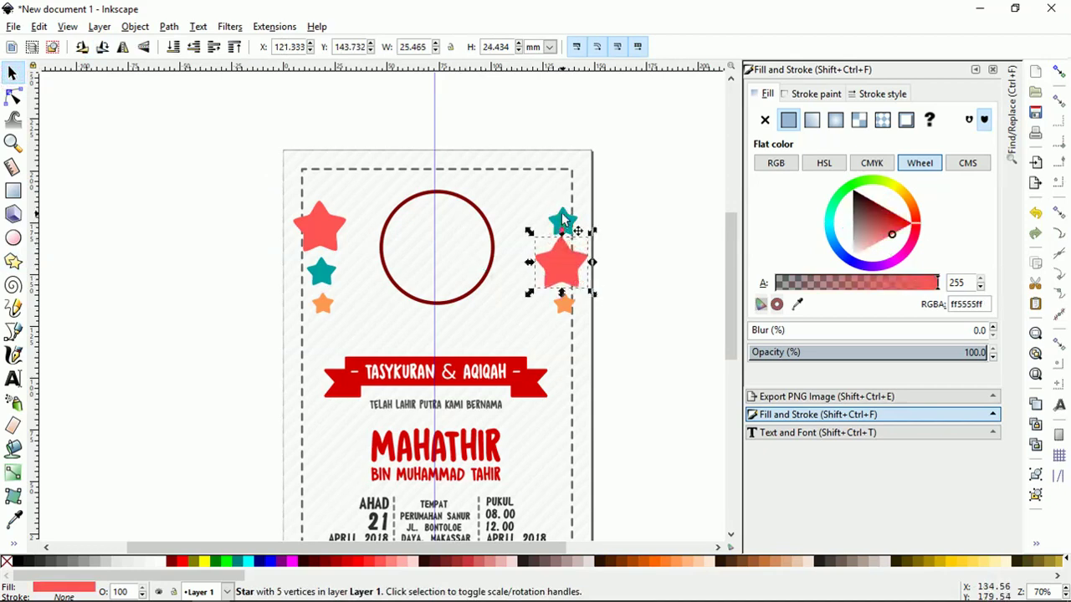
# - Add a teal star copy lower left and a red star copy below-left of the dark red circle
pyautogui.hotkey('ctrl', 'd')
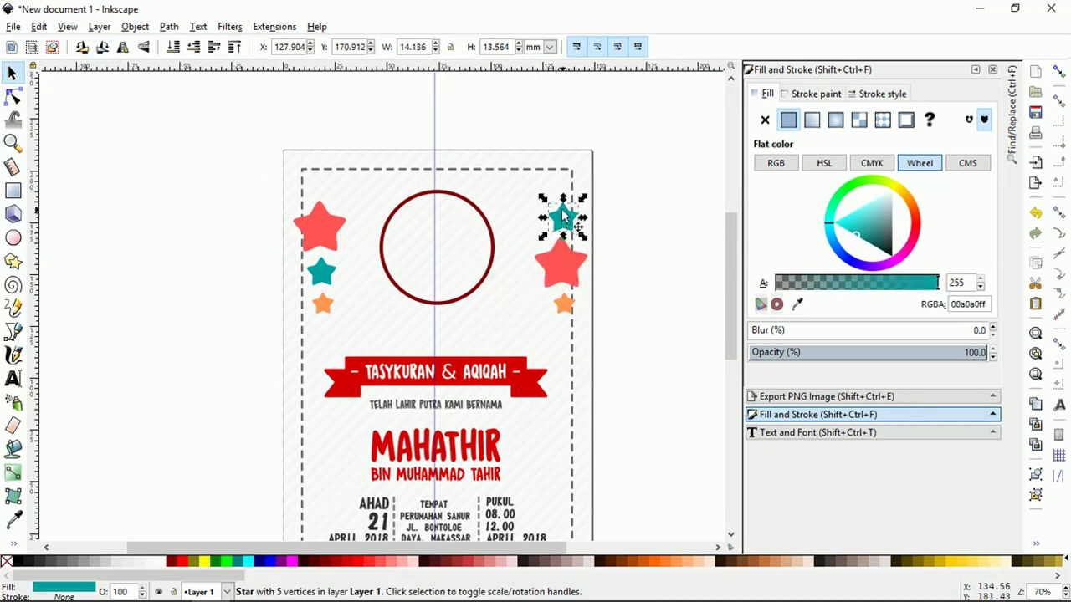
pyautogui.moveTo(565, 222); pyautogui.dragTo(508, 292)
pyautogui.click(565, 266)
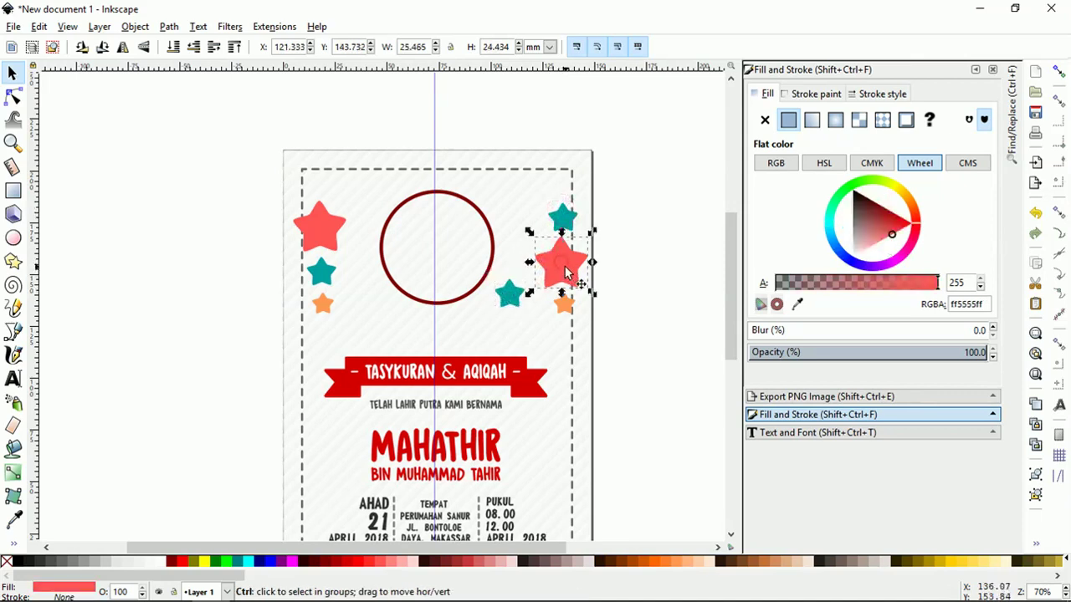
pyautogui.hotkey('ctrl', 'd')
pyautogui.moveTo(566, 272)
pyautogui.mouseDown()
pyautogui.moveTo(382, 301)
pyautogui.moveTo(395, 302)
pyautogui.mouseUp()
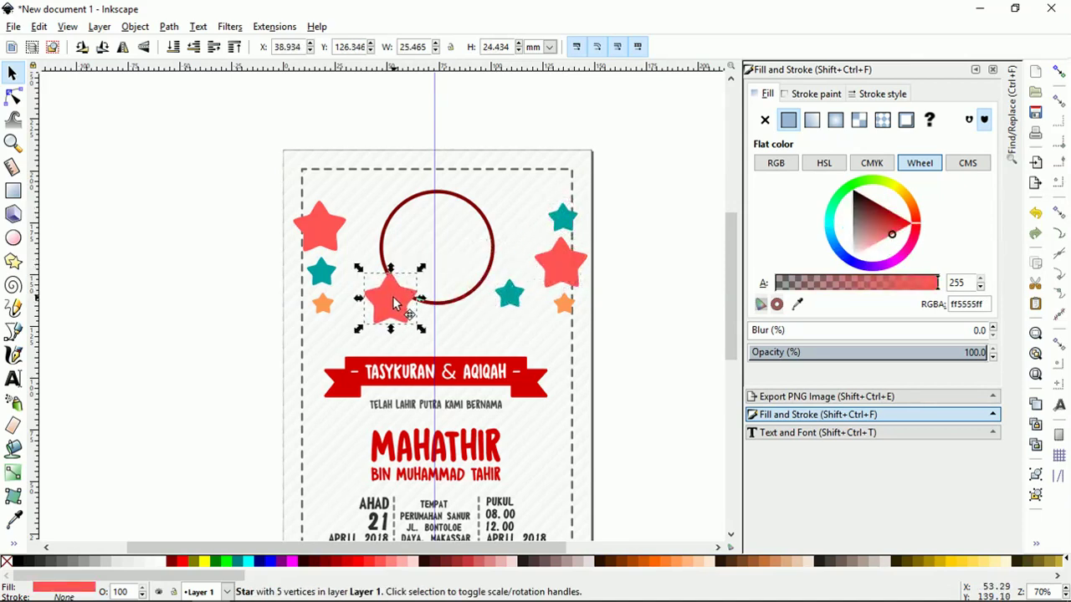
pyautogui.click(490, 227)
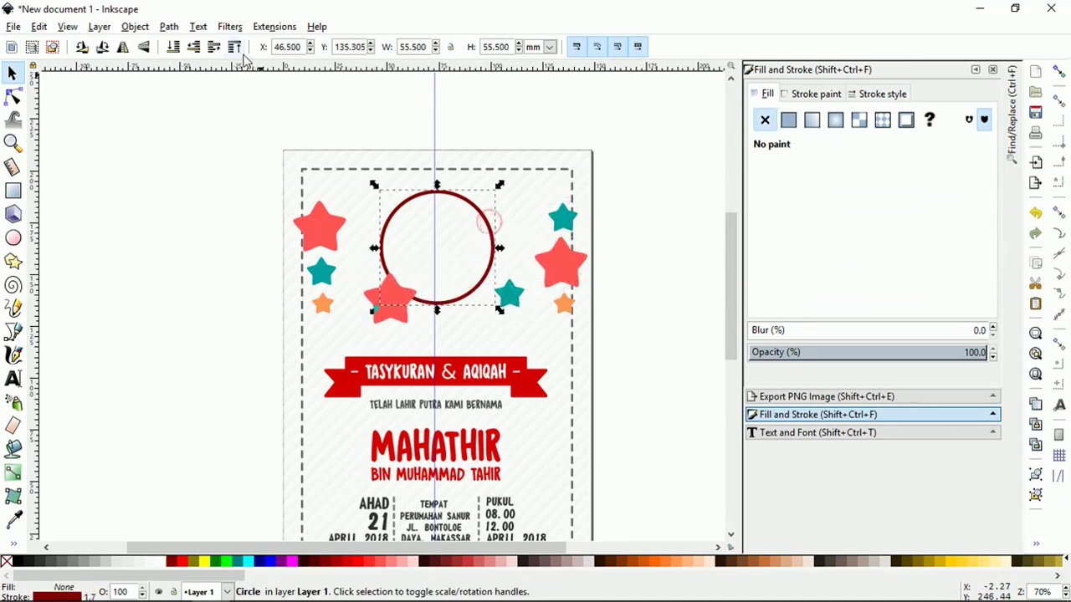
pyautogui.click(225, 182)
pyautogui.keyDown('ctrl'); pyautogui.scroll(-1, 441, 241); pyautogui.keyUp('ctrl')
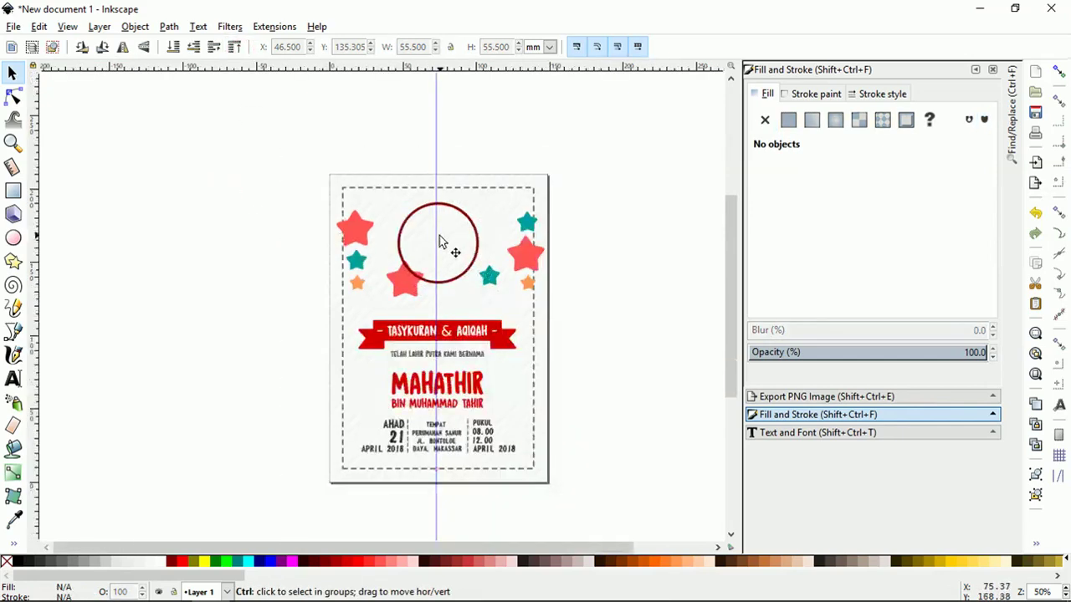
pyautogui.keyDown('ctrl'); pyautogui.scroll(-2, 468, 368); pyautogui.keyUp('ctrl')
pyautogui.keyDown('ctrl'); pyautogui.scroll(2, 434, 380); pyautogui.keyUp('ctrl')
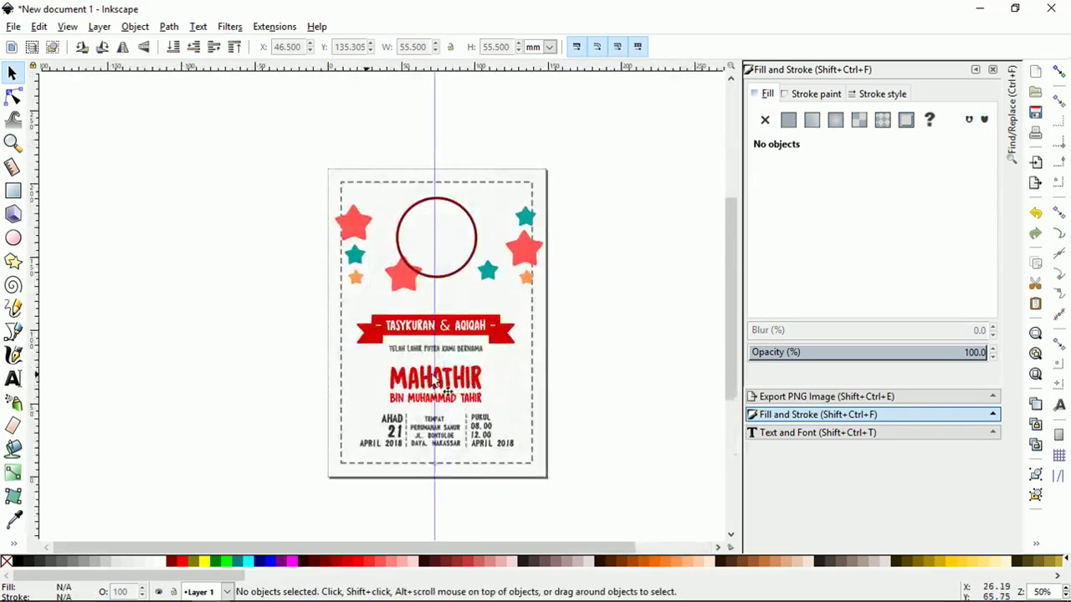
pyautogui.click(171, 585)
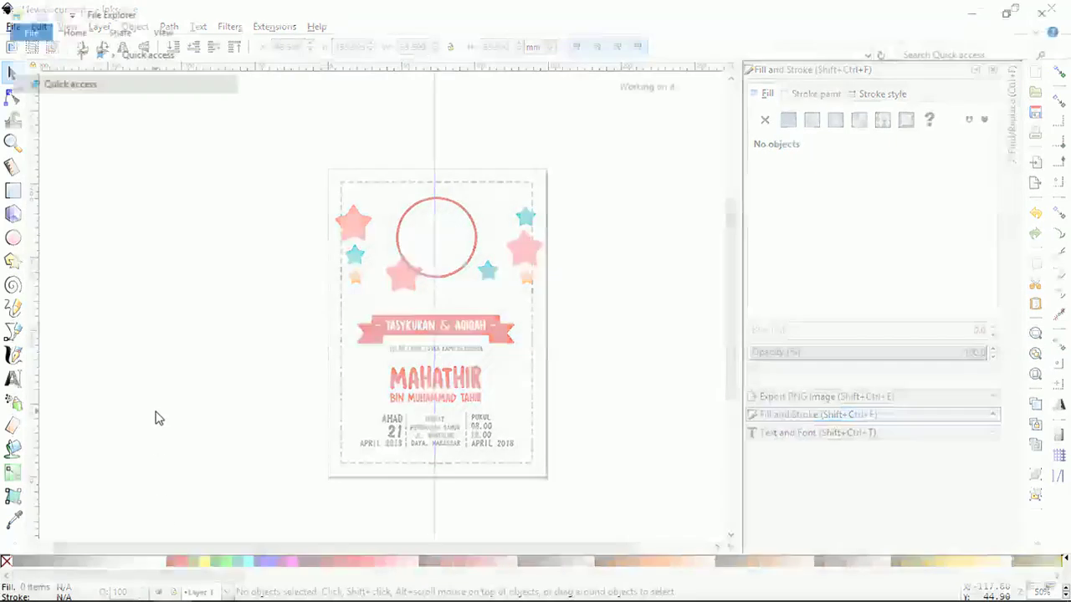
# - Drag american stylr.jpg from Documents onto the Inkscape canvas and accept the bitmap import settings
pyautogui.click(131, 126)
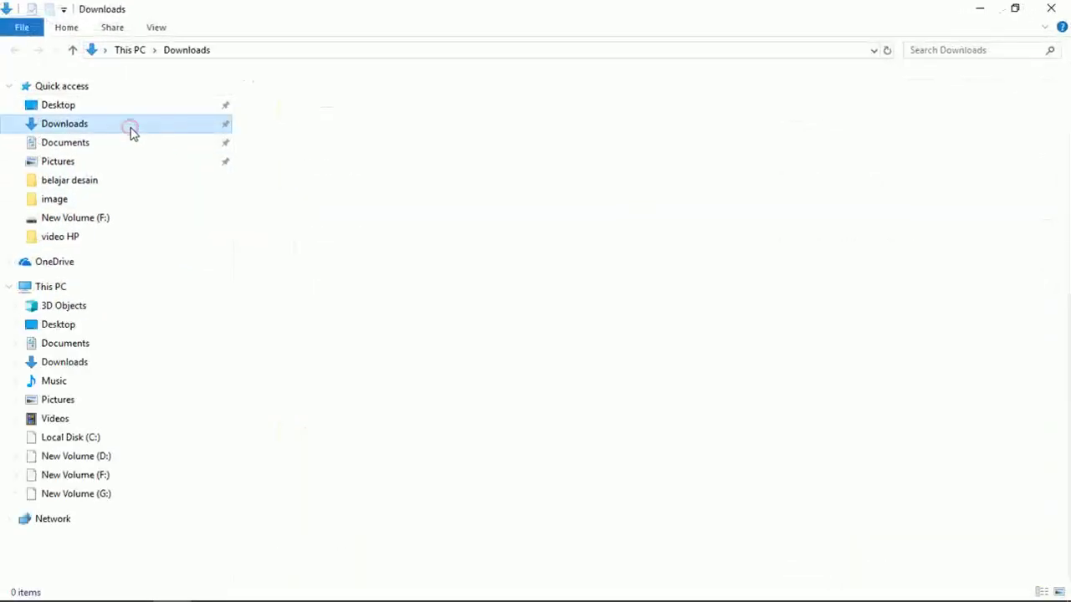
pyautogui.click(132, 143)
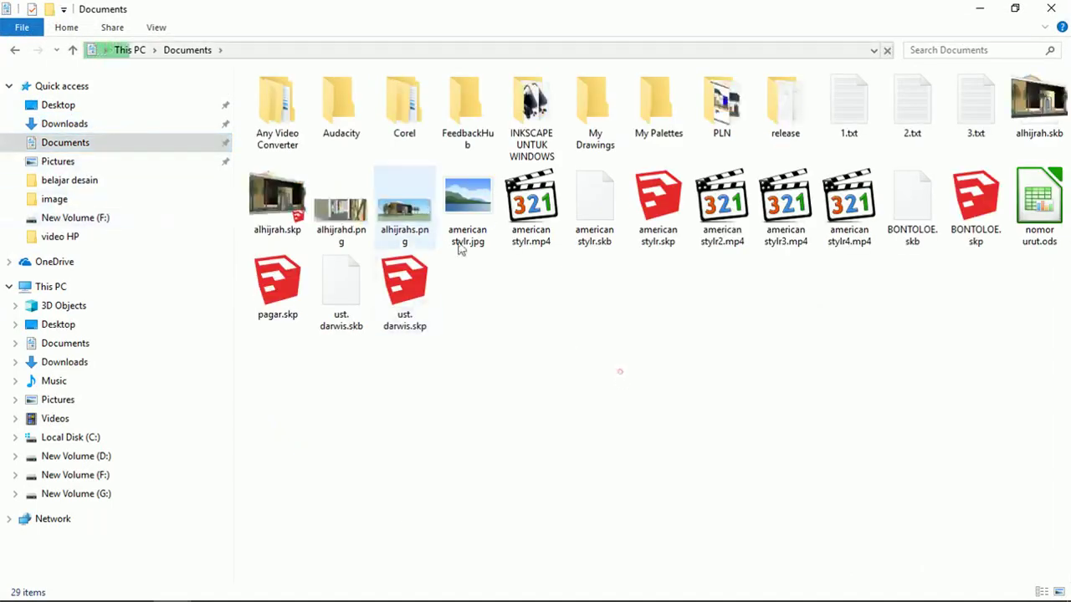
pyautogui.moveTo(467, 205)
pyautogui.mouseDown()
pyautogui.moveTo(458, 293)
pyautogui.moveTo(216, 590)
pyautogui.moveTo(238, 301)
pyautogui.mouseUp()
pyautogui.click(622, 413)
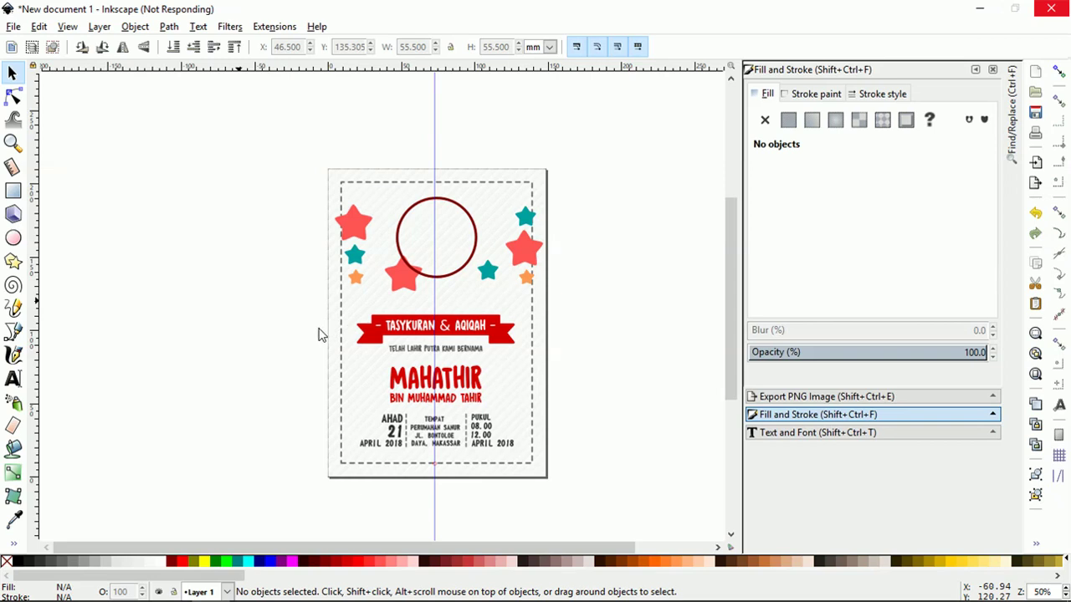
# - Shrink the house photo to about 129.9 × 63.6 mm and place it beside the card
pyautogui.keyDown('ctrl'); pyautogui.scroll(-2, 314, 327); pyautogui.keyUp('ctrl')
pyautogui.keyDown('ctrl'); pyautogui.scroll(-3, 404, 305); pyautogui.keyUp('ctrl')
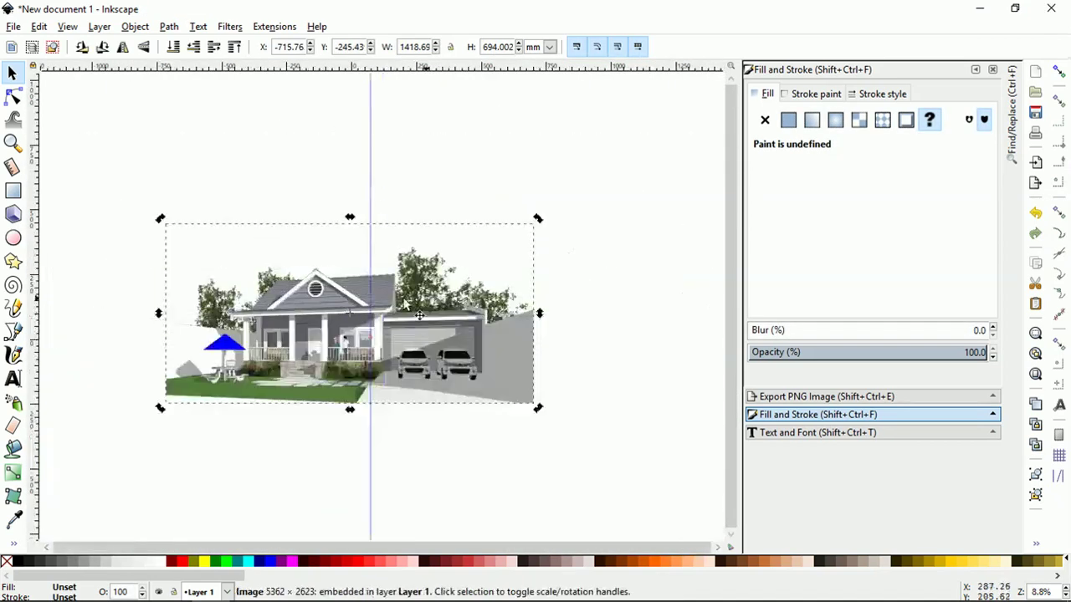
pyautogui.moveTo(538, 219); pyautogui.dragTo(423, 275)
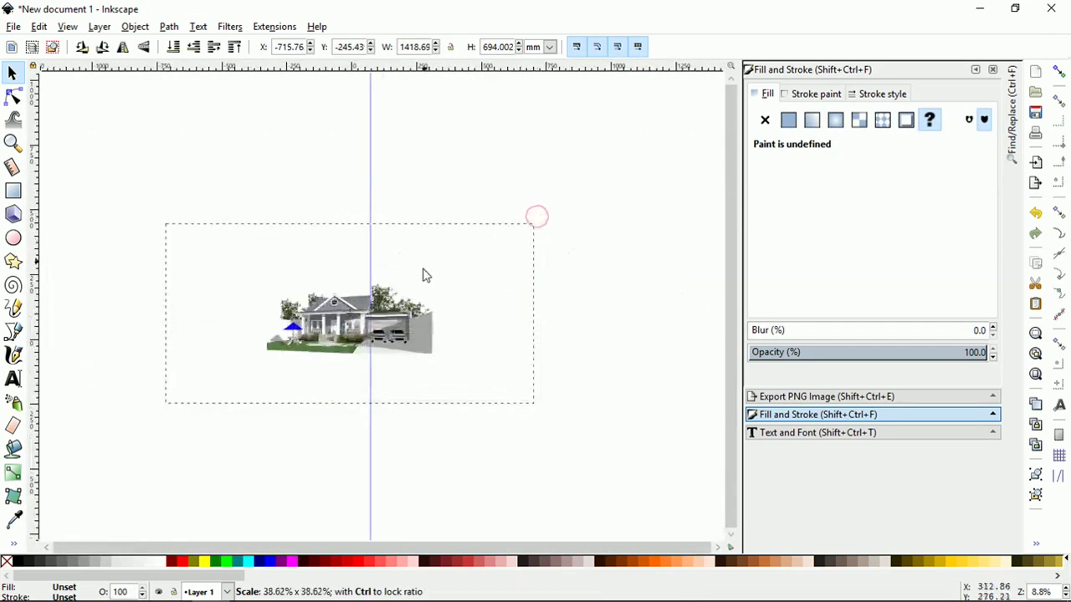
pyautogui.keyDown('ctrl'); pyautogui.scroll(3, 366, 313); pyautogui.keyUp('ctrl')
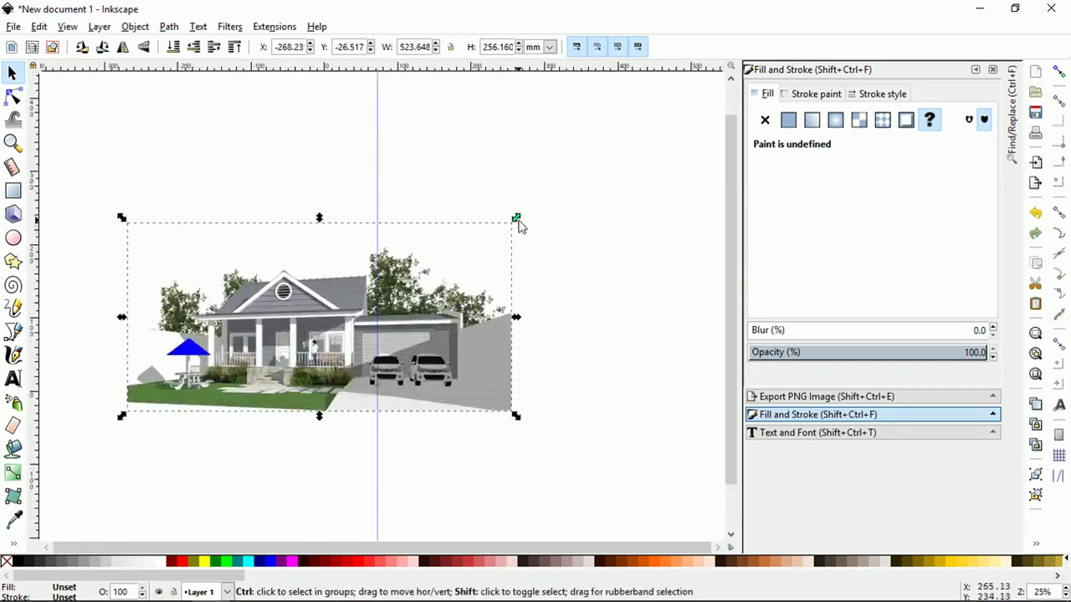
pyautogui.moveTo(516, 220); pyautogui.dragTo(406, 266)
pyautogui.moveTo(301, 308); pyautogui.dragTo(220, 266)
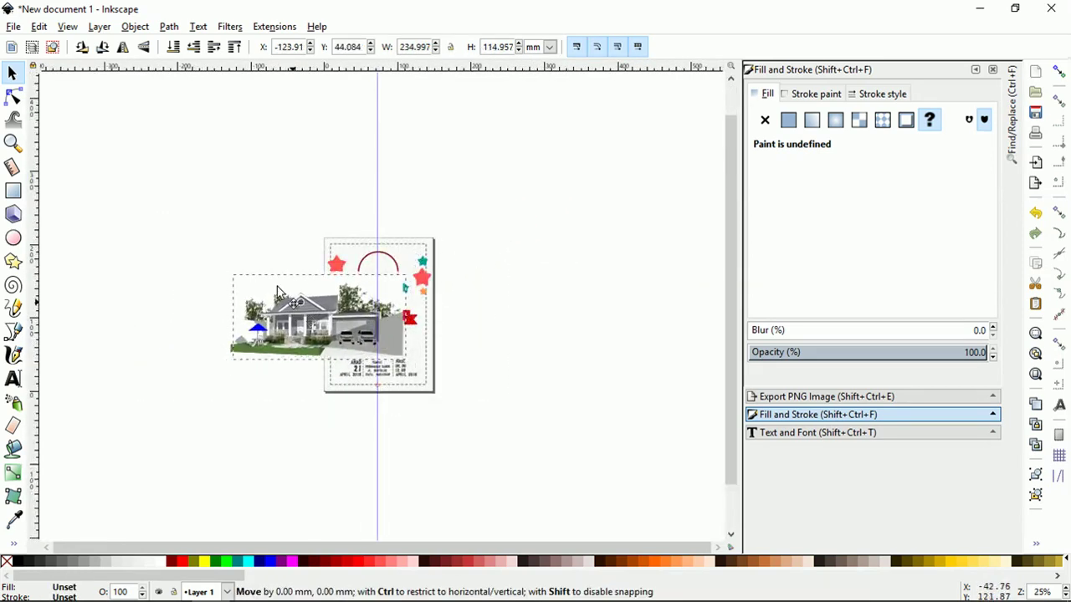
pyautogui.keyDown('ctrl'); pyautogui.scroll(2, 220, 266); pyautogui.keyUp('ctrl')
pyautogui.keyDown('ctrl'); pyautogui.scroll(2, 251, 301); pyautogui.keyUp('ctrl')
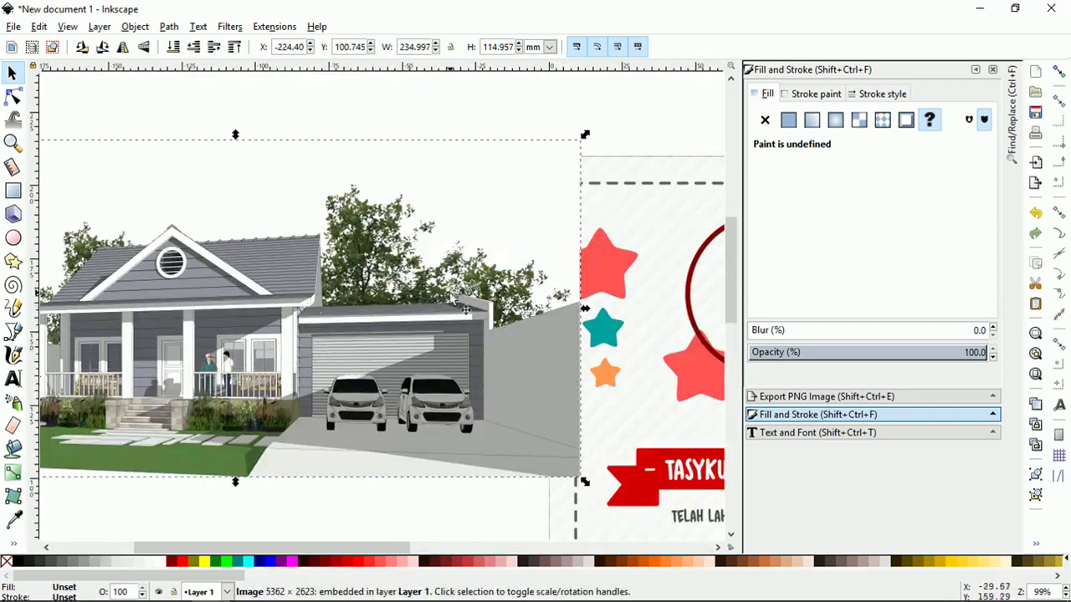
pyautogui.keyDown('ctrl'); pyautogui.scroll(-1, 331, 358); pyautogui.keyUp('ctrl')
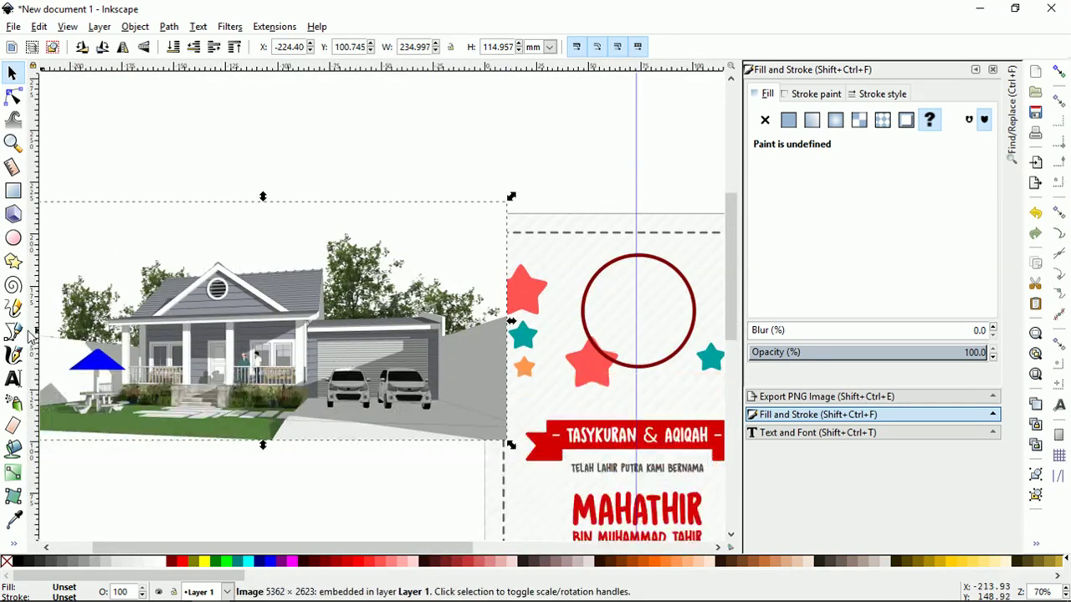
# - Duplicate the dark red circle over the house, centre the photo beneath it, and select both
pyautogui.click(612, 270)
pyautogui.hotkey('ctrl', 'd')
pyautogui.moveTo(613, 270); pyautogui.dragTo(264, 270)
pyautogui.click(442, 253)
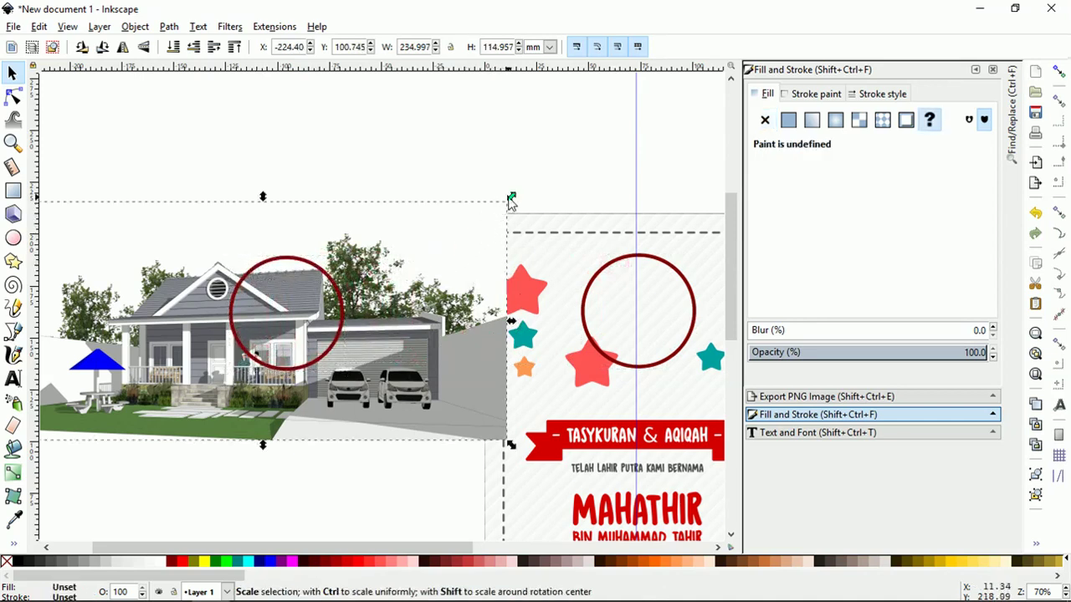
pyautogui.moveTo(511, 199); pyautogui.dragTo(402, 251)
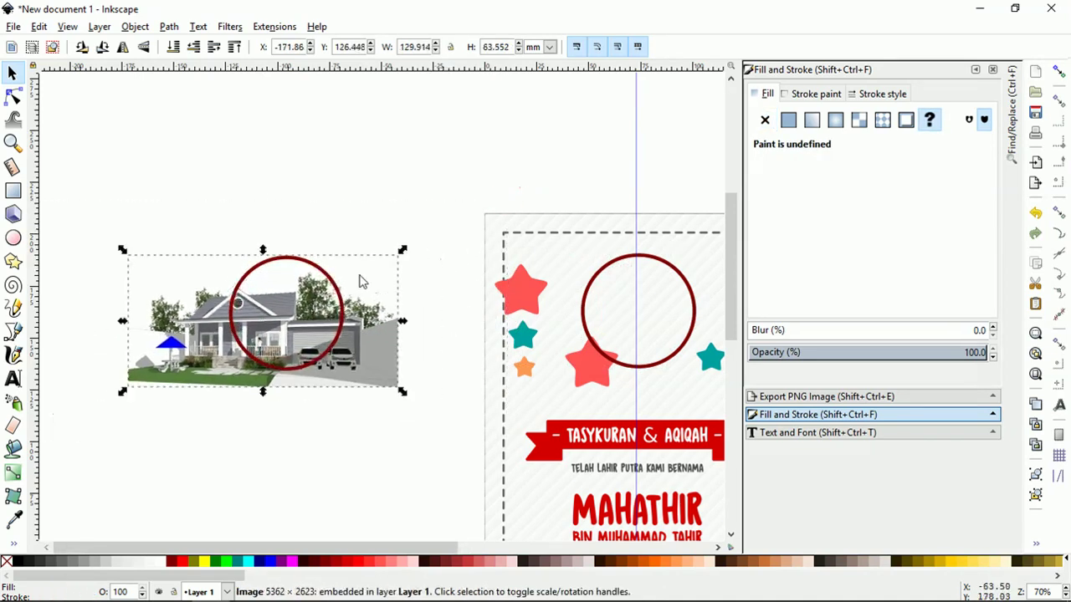
pyautogui.scroll(1, 362, 282)
pyautogui.moveTo(375, 298)
pyautogui.mouseDown()
pyautogui.moveTo(410, 299)
pyautogui.moveTo(398, 311)
pyautogui.mouseUp()
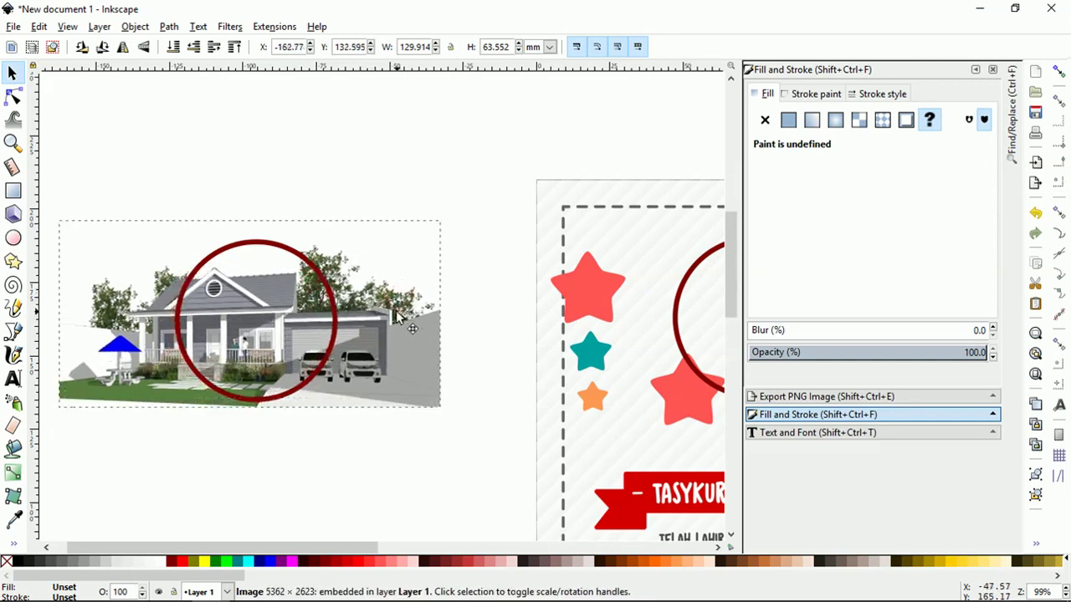
pyautogui.scroll(-1, 398, 313)
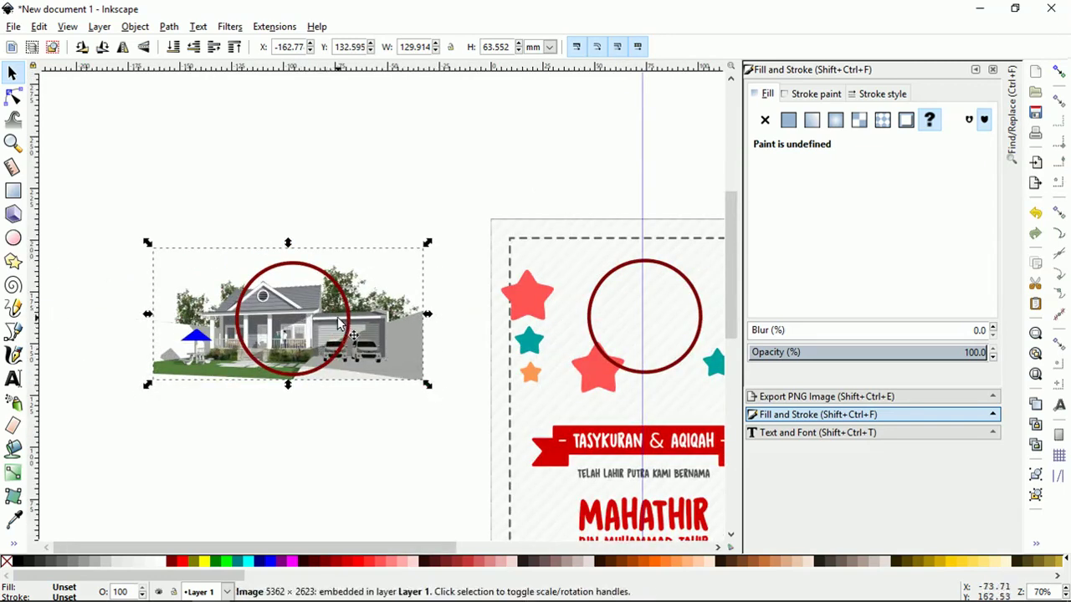
pyautogui.click(350, 324)
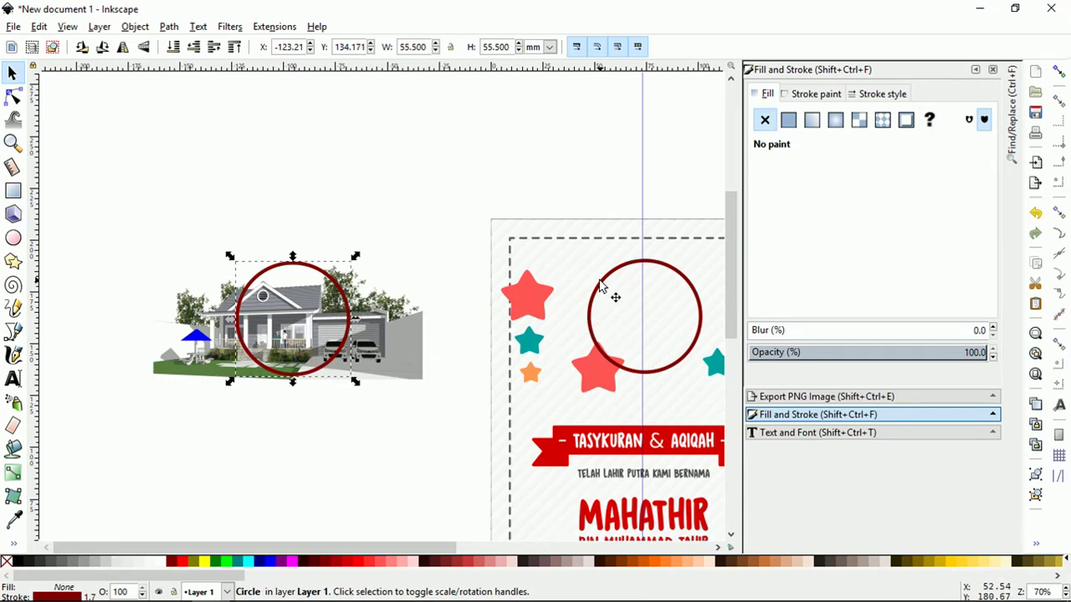
pyautogui.moveTo(443, 414); pyautogui.dragTo(100, 201)
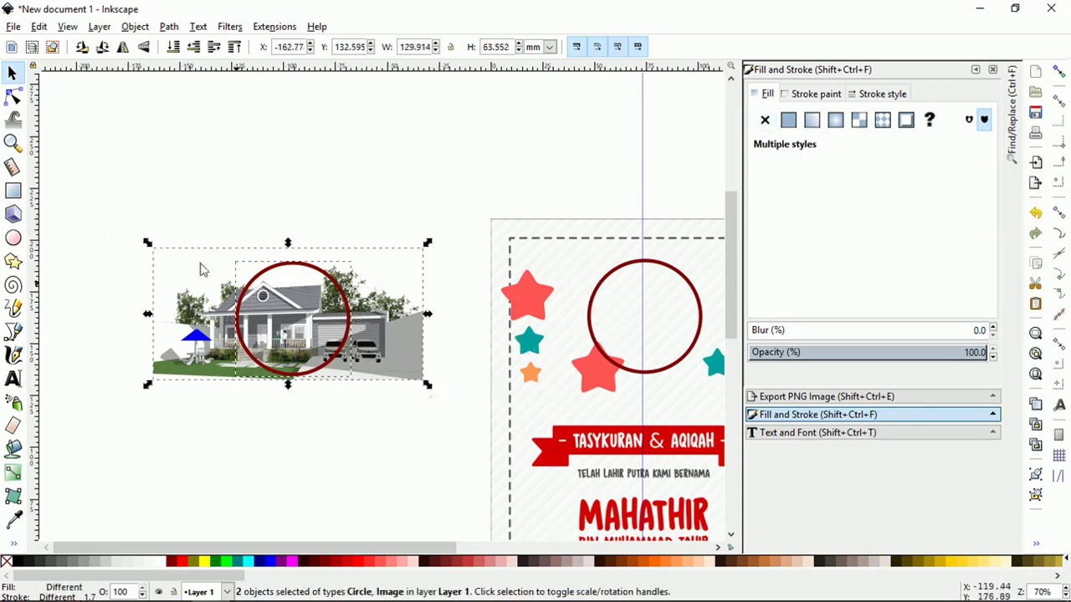
# - Clip the house photo to the circle and move it into the dark red ring
pyautogui.rightClick(292, 324)
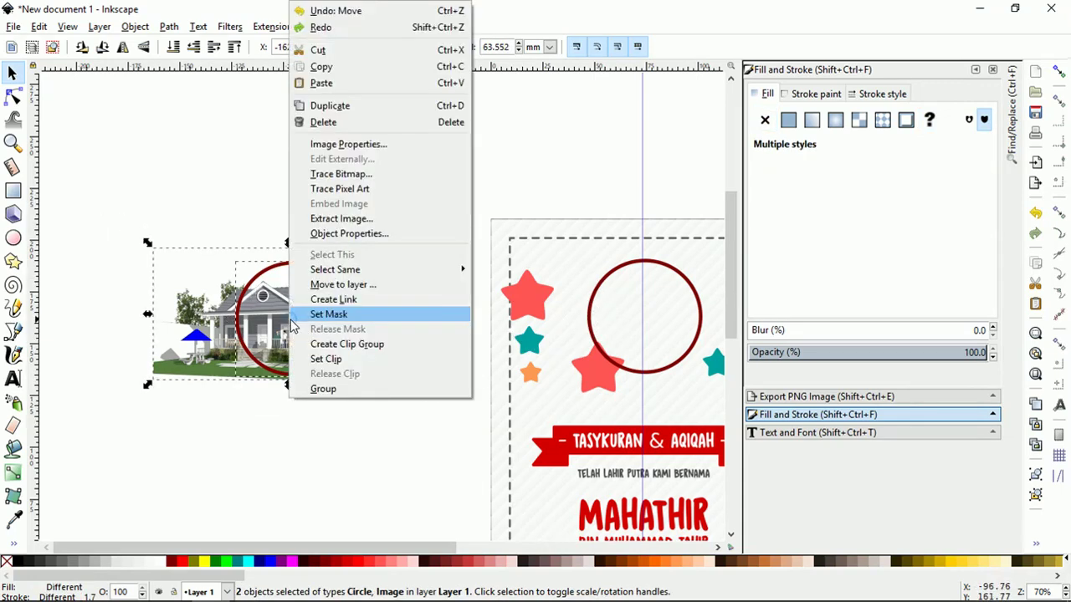
pyautogui.click(326, 359)
pyautogui.moveTo(284, 313); pyautogui.dragTo(644, 313)
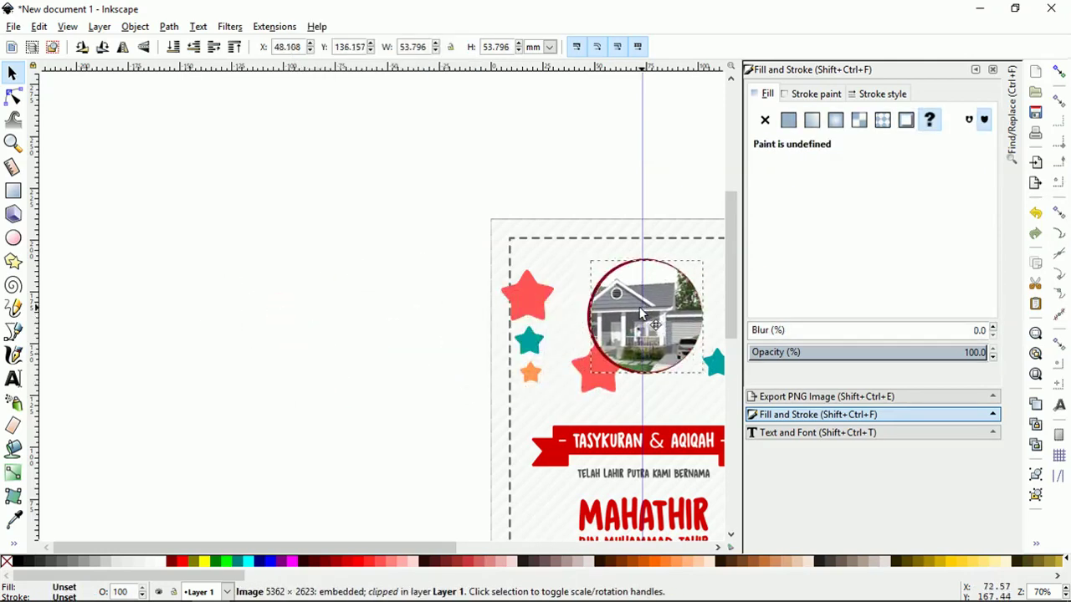
pyautogui.keyDown('ctrl'); pyautogui.scroll(3, 669, 289); pyautogui.keyUp('ctrl')
pyautogui.keyDown('ctrl'); pyautogui.scroll(1, 669, 289); pyautogui.keyUp('ctrl')
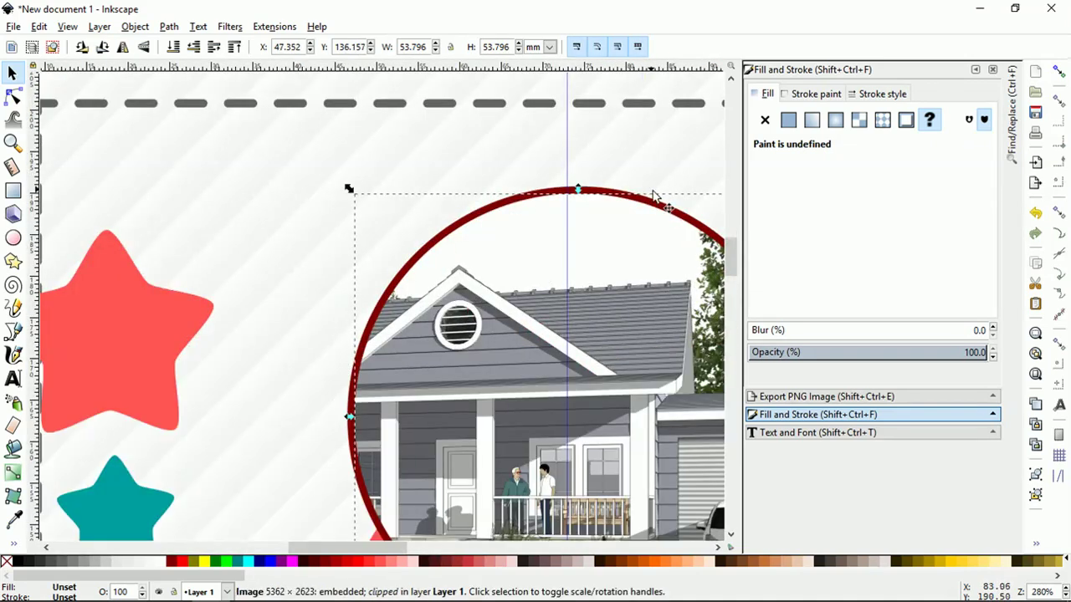
pyautogui.click(644, 199)
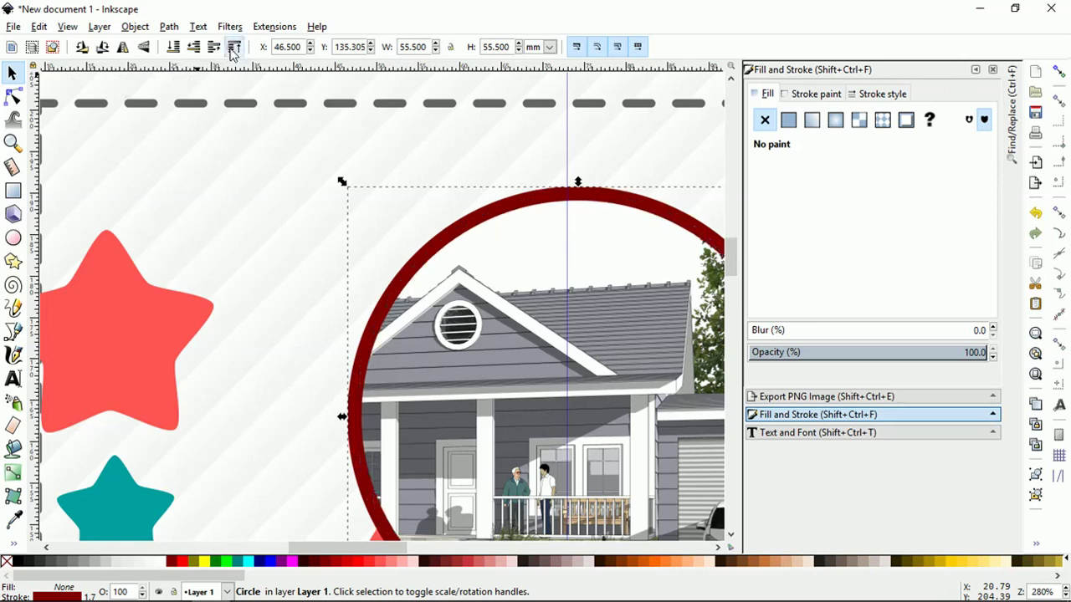
# - Zoom out to the whole page and remove the vertical guideline
pyautogui.keyDown('ctrl'); pyautogui.scroll(-3, 245, 107); pyautogui.keyUp('ctrl')
pyautogui.click(654, 278)
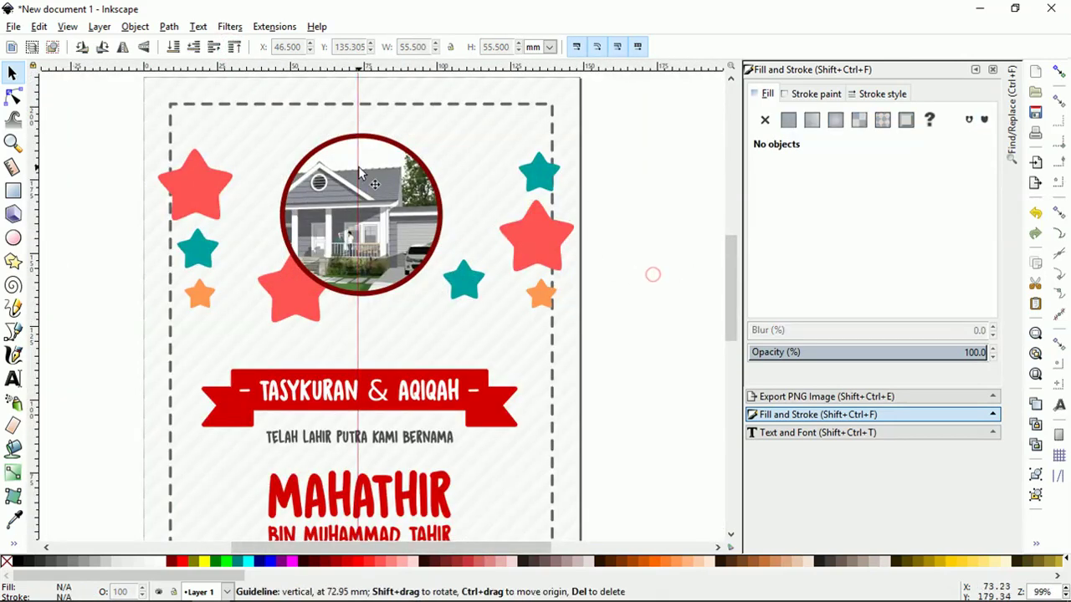
pyautogui.press('-')
pyautogui.press('-')
pyautogui.click(538, 270)
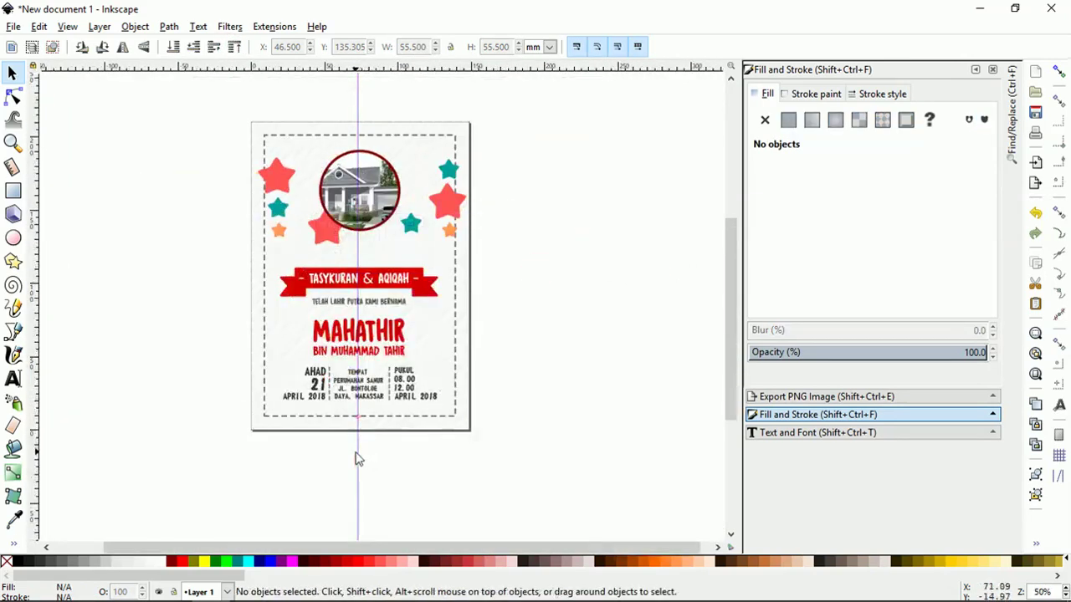
pyautogui.moveTo(358, 458); pyautogui.dragTo(34, 448)
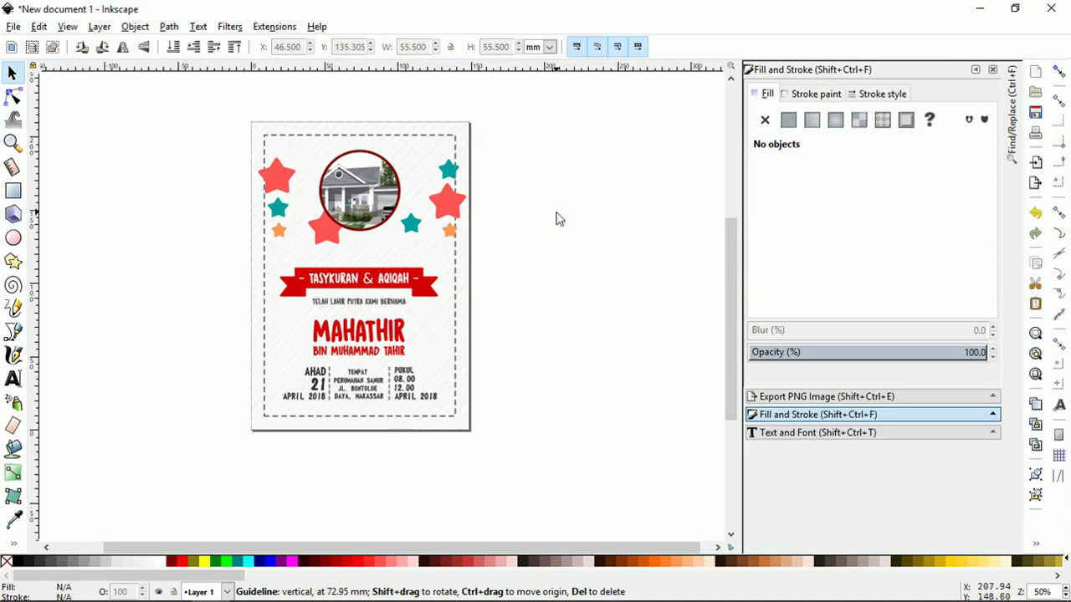
pyautogui.moveTo(884, 598)
pyautogui.click(884, 586)
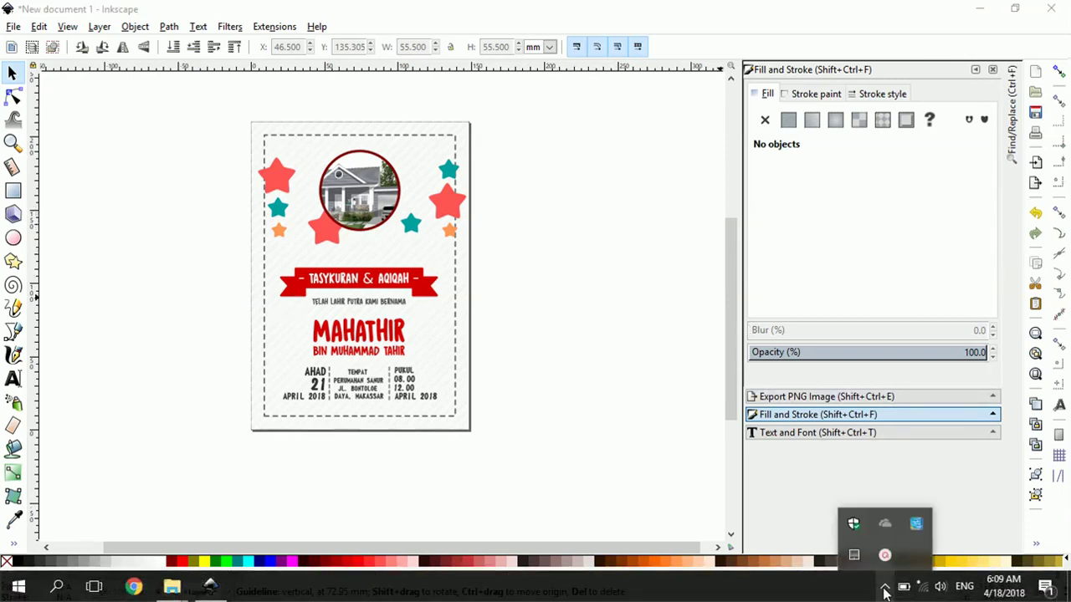